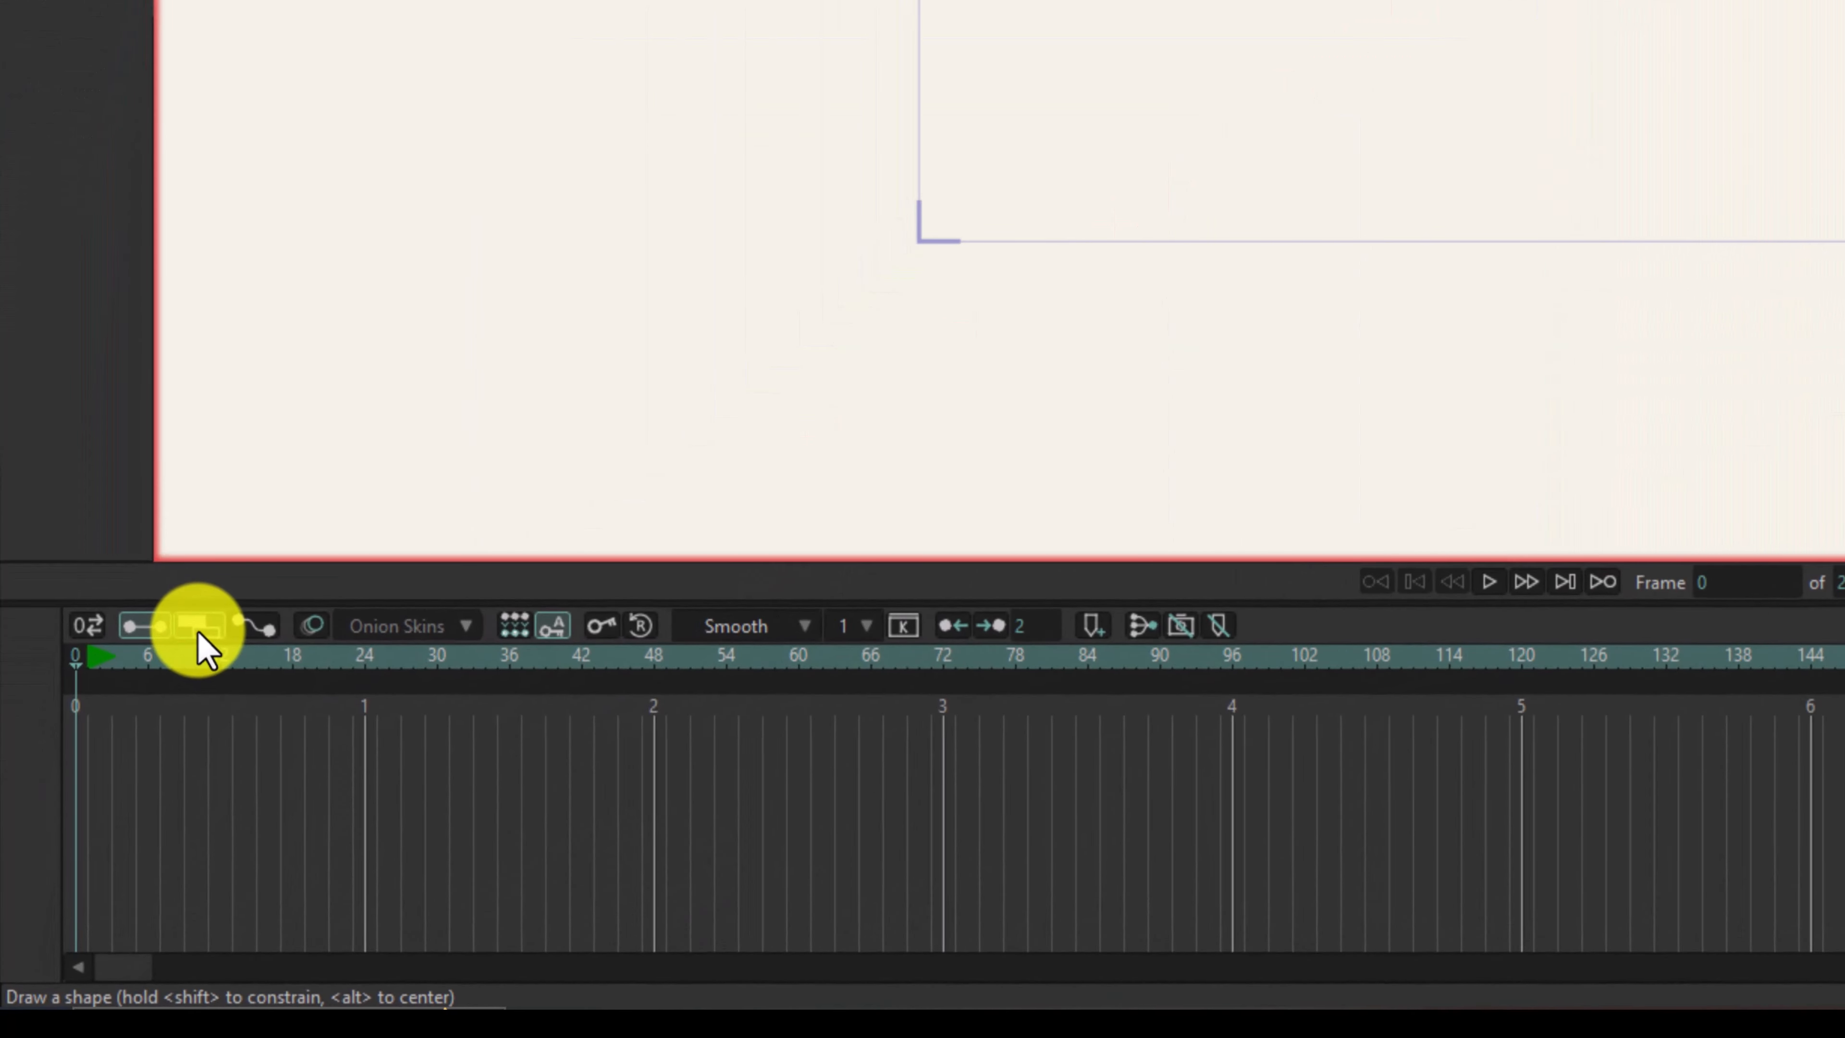
# Step: Look through the timeline's motion graph, channels and sequencer views, returning to the channels view
pyautogui.click(248, 629)
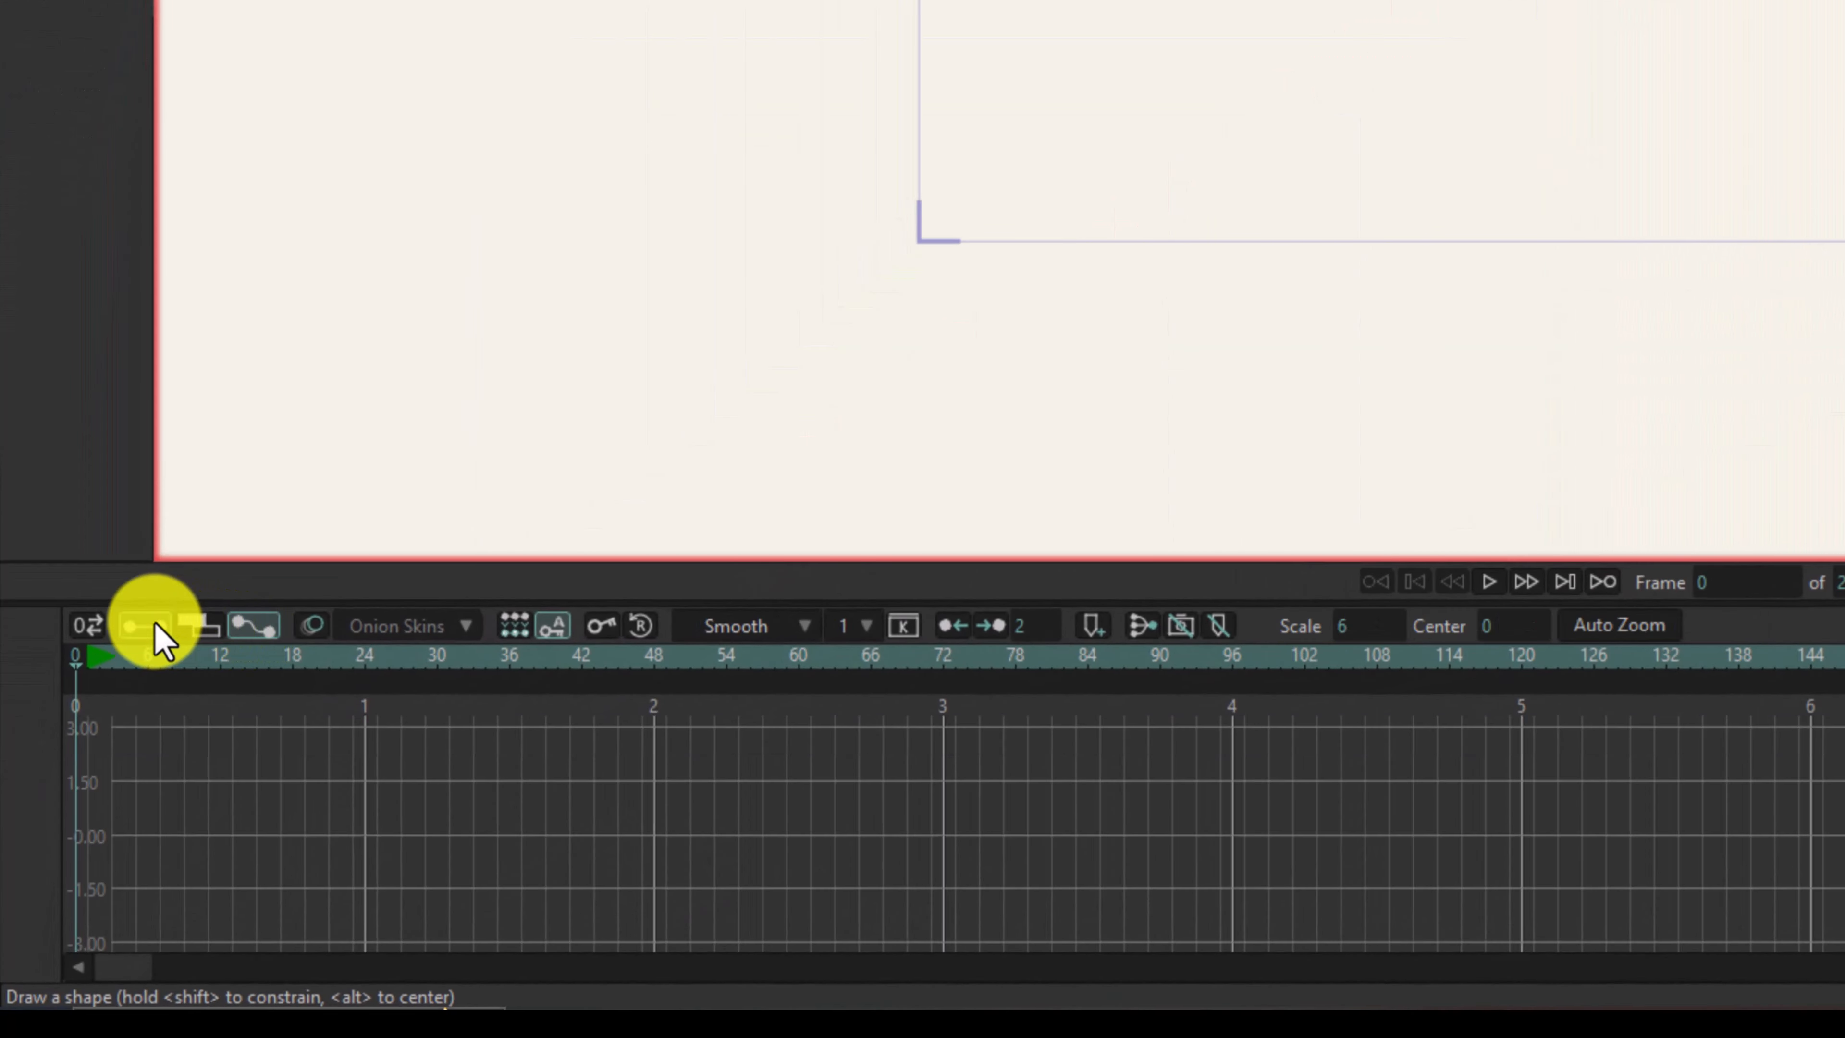
pyautogui.click(154, 629)
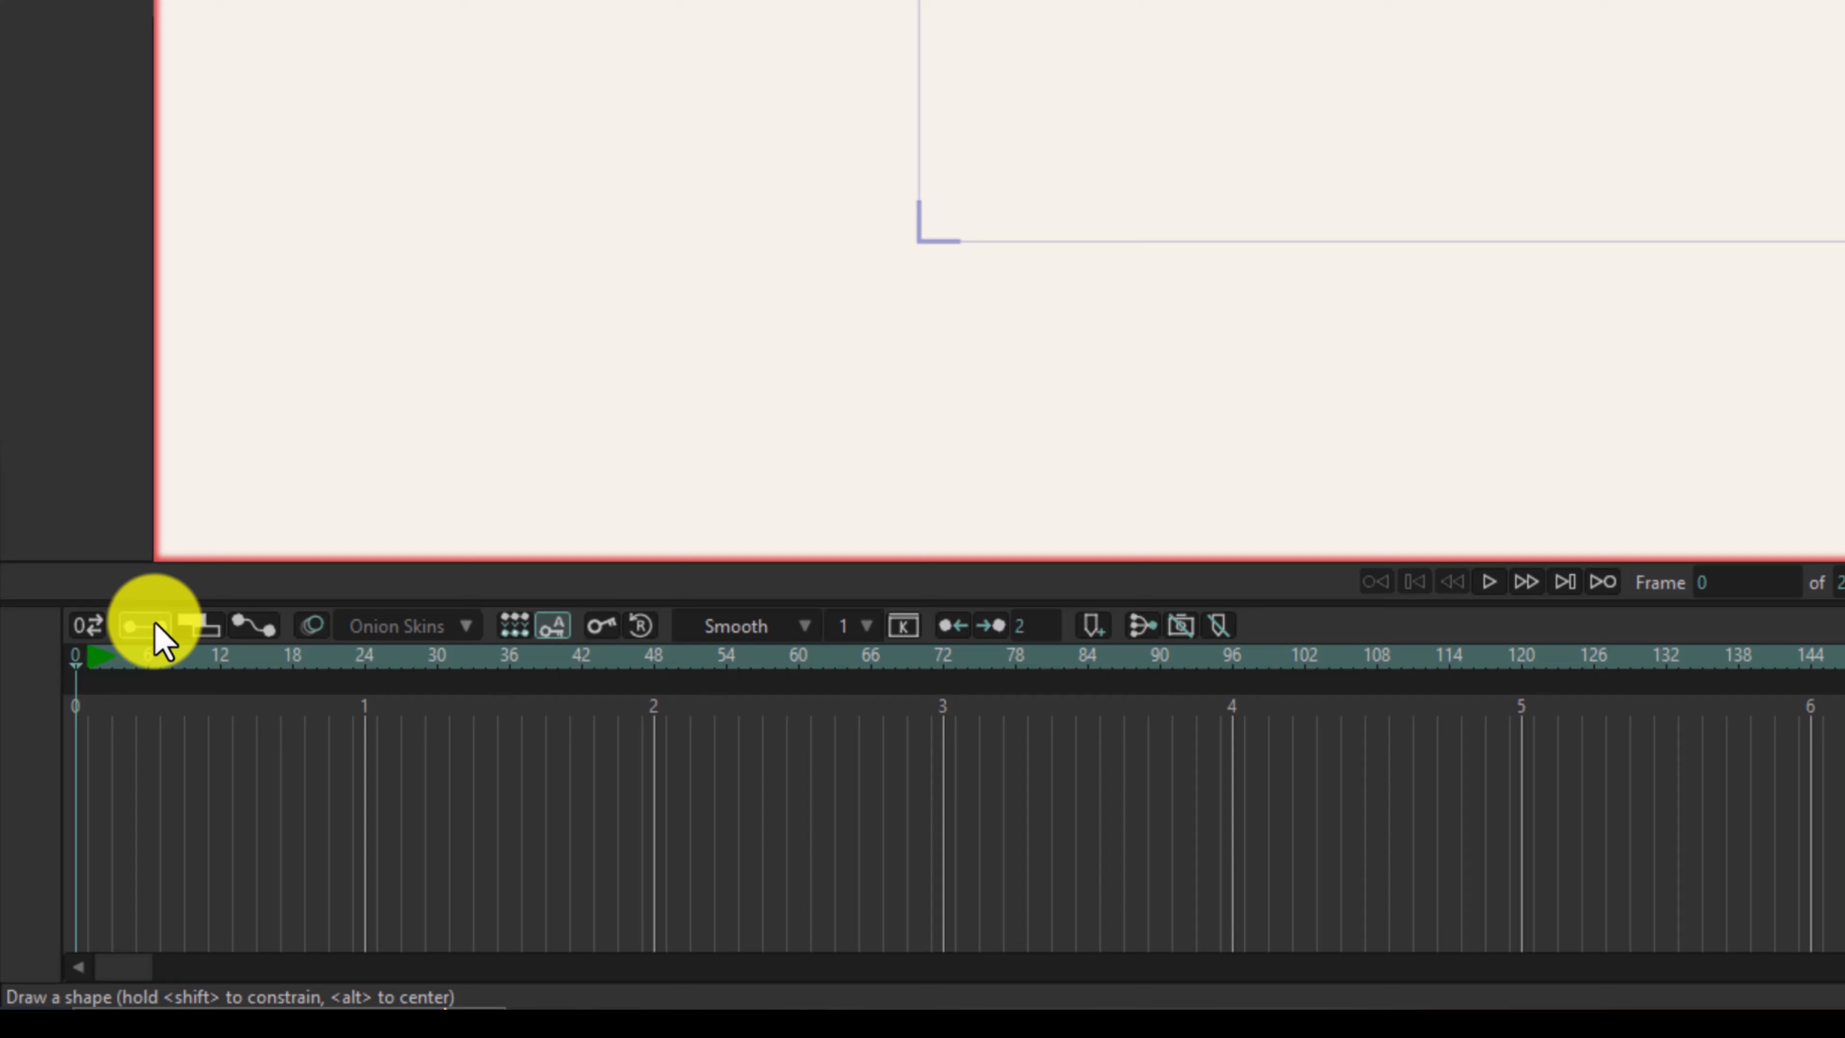
pyautogui.click(205, 638)
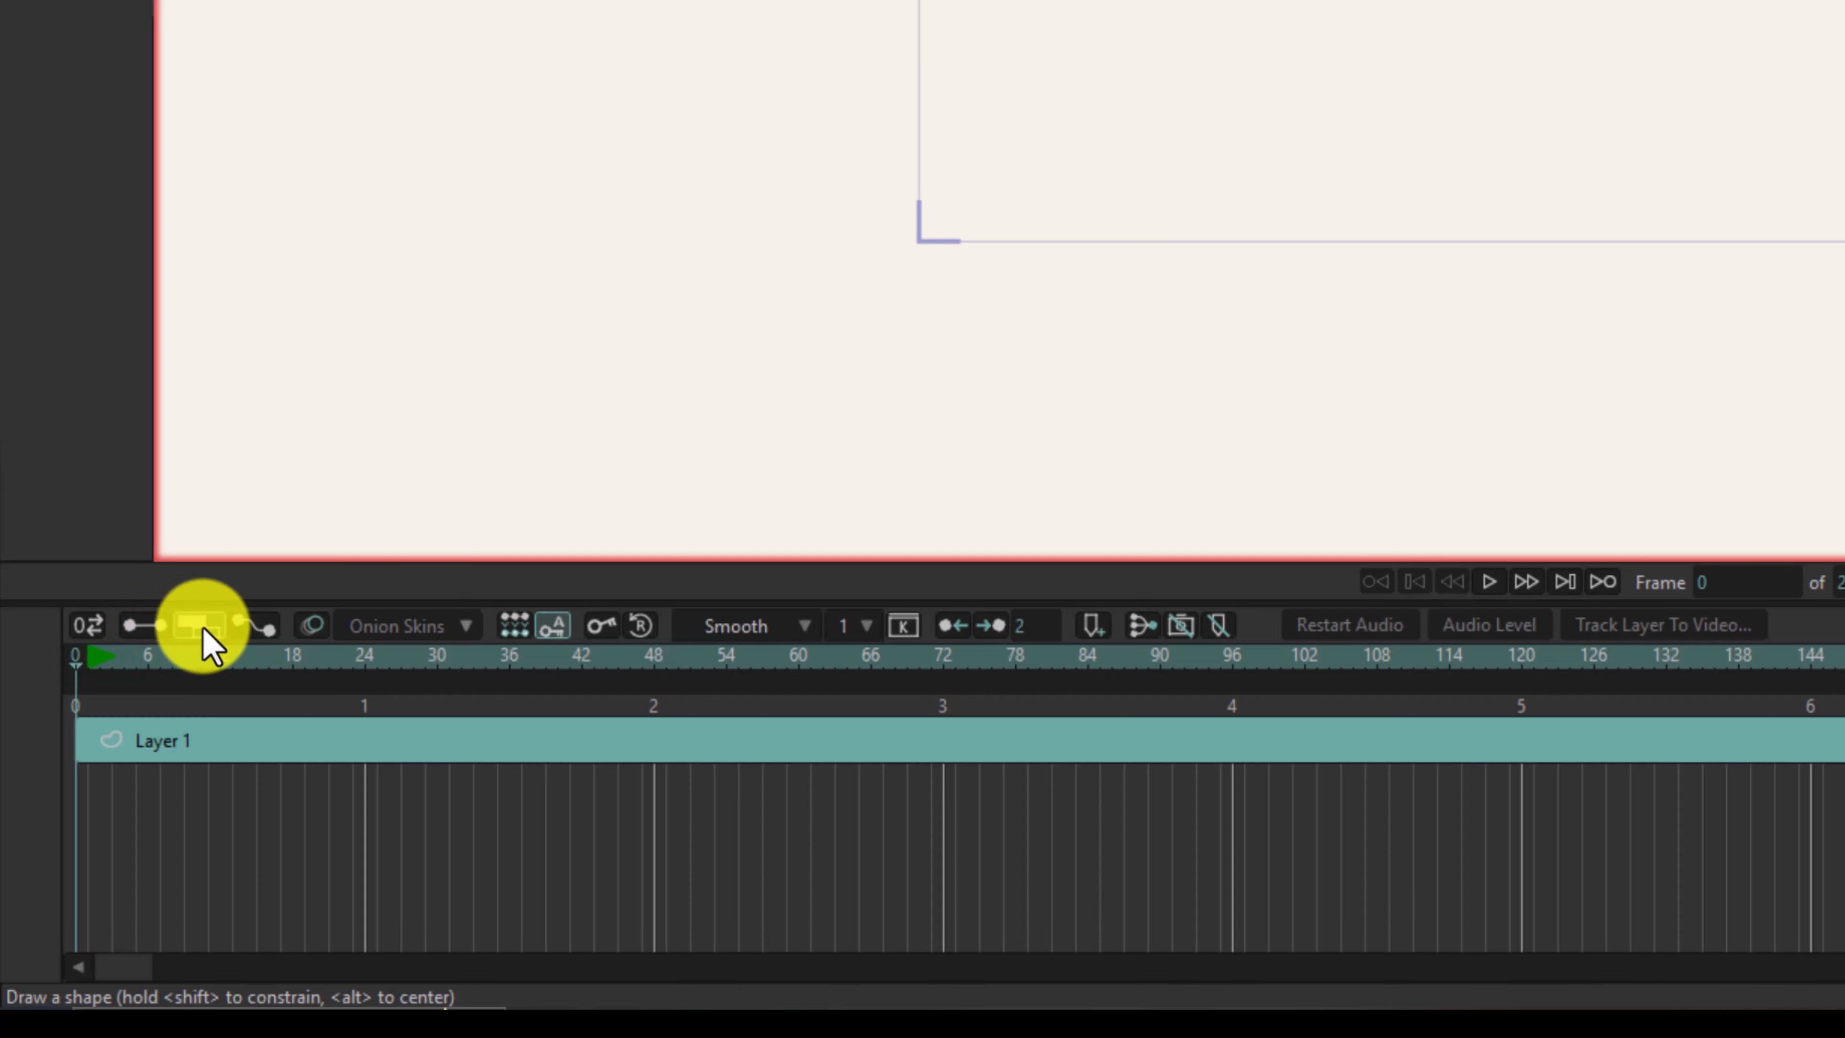
pyautogui.click(248, 631)
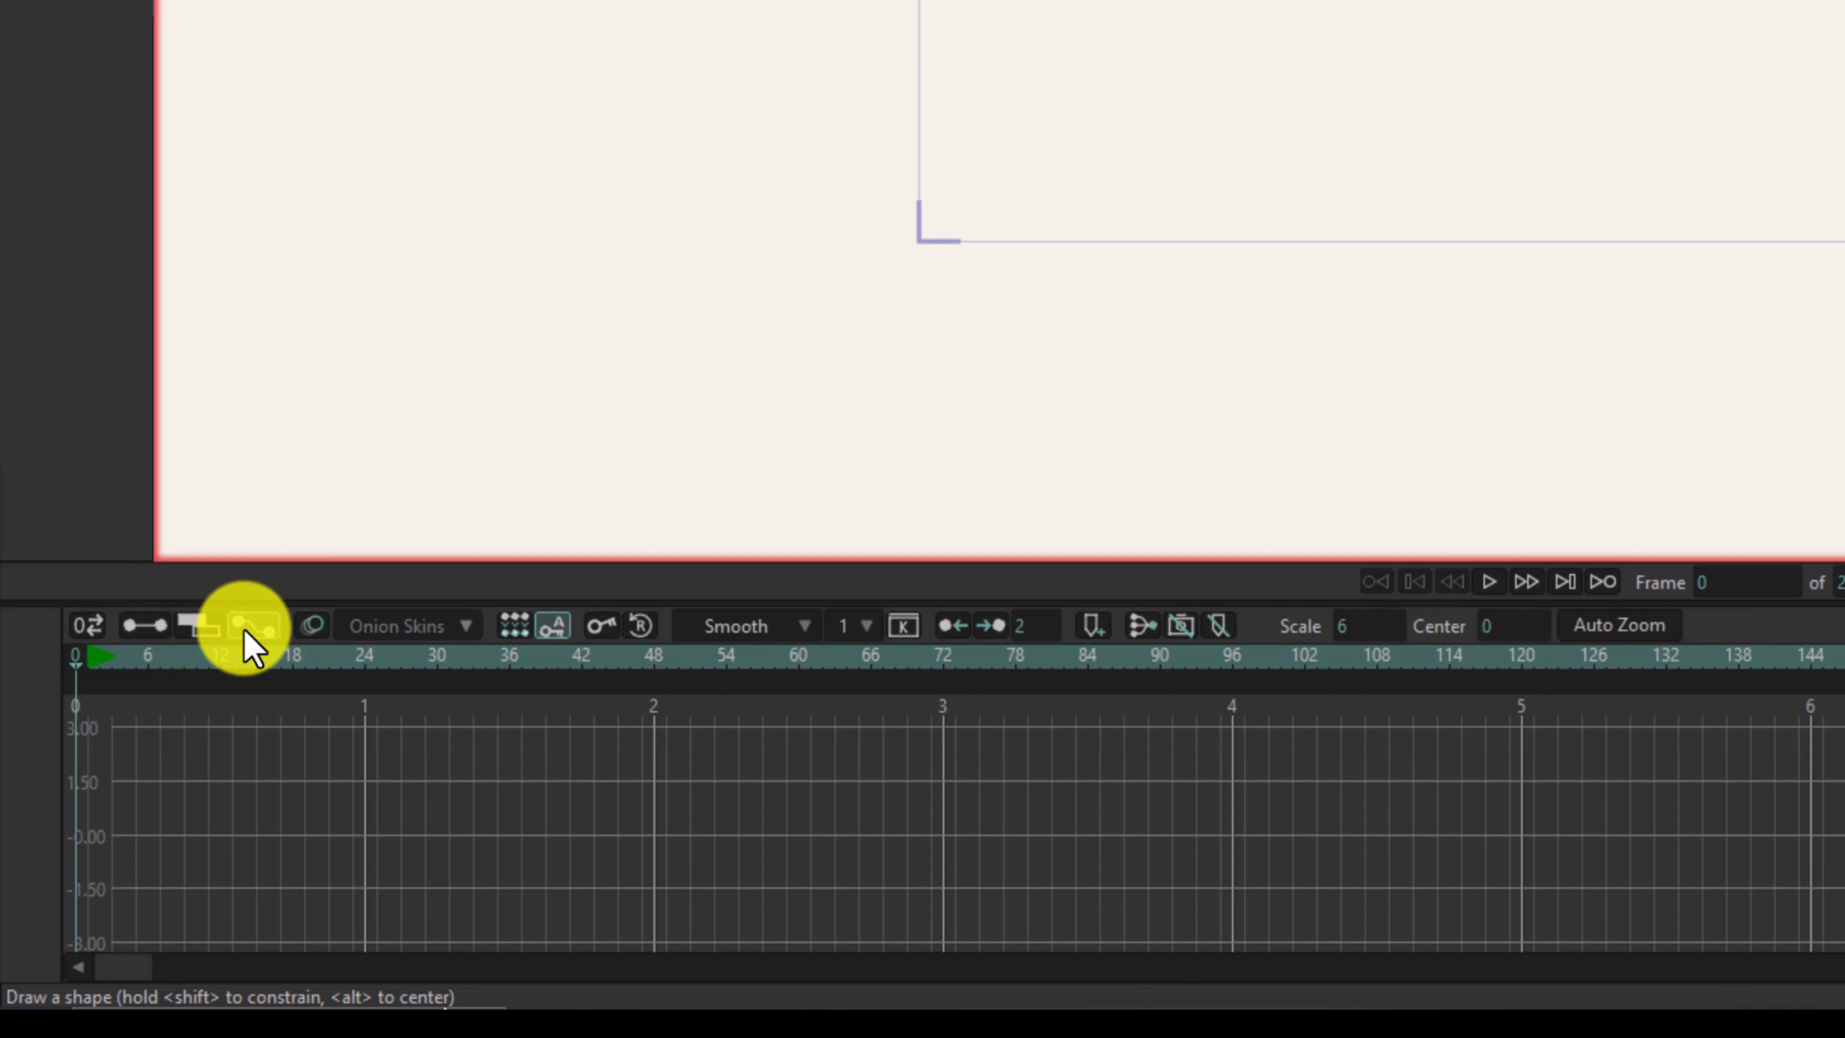
pyautogui.click(141, 629)
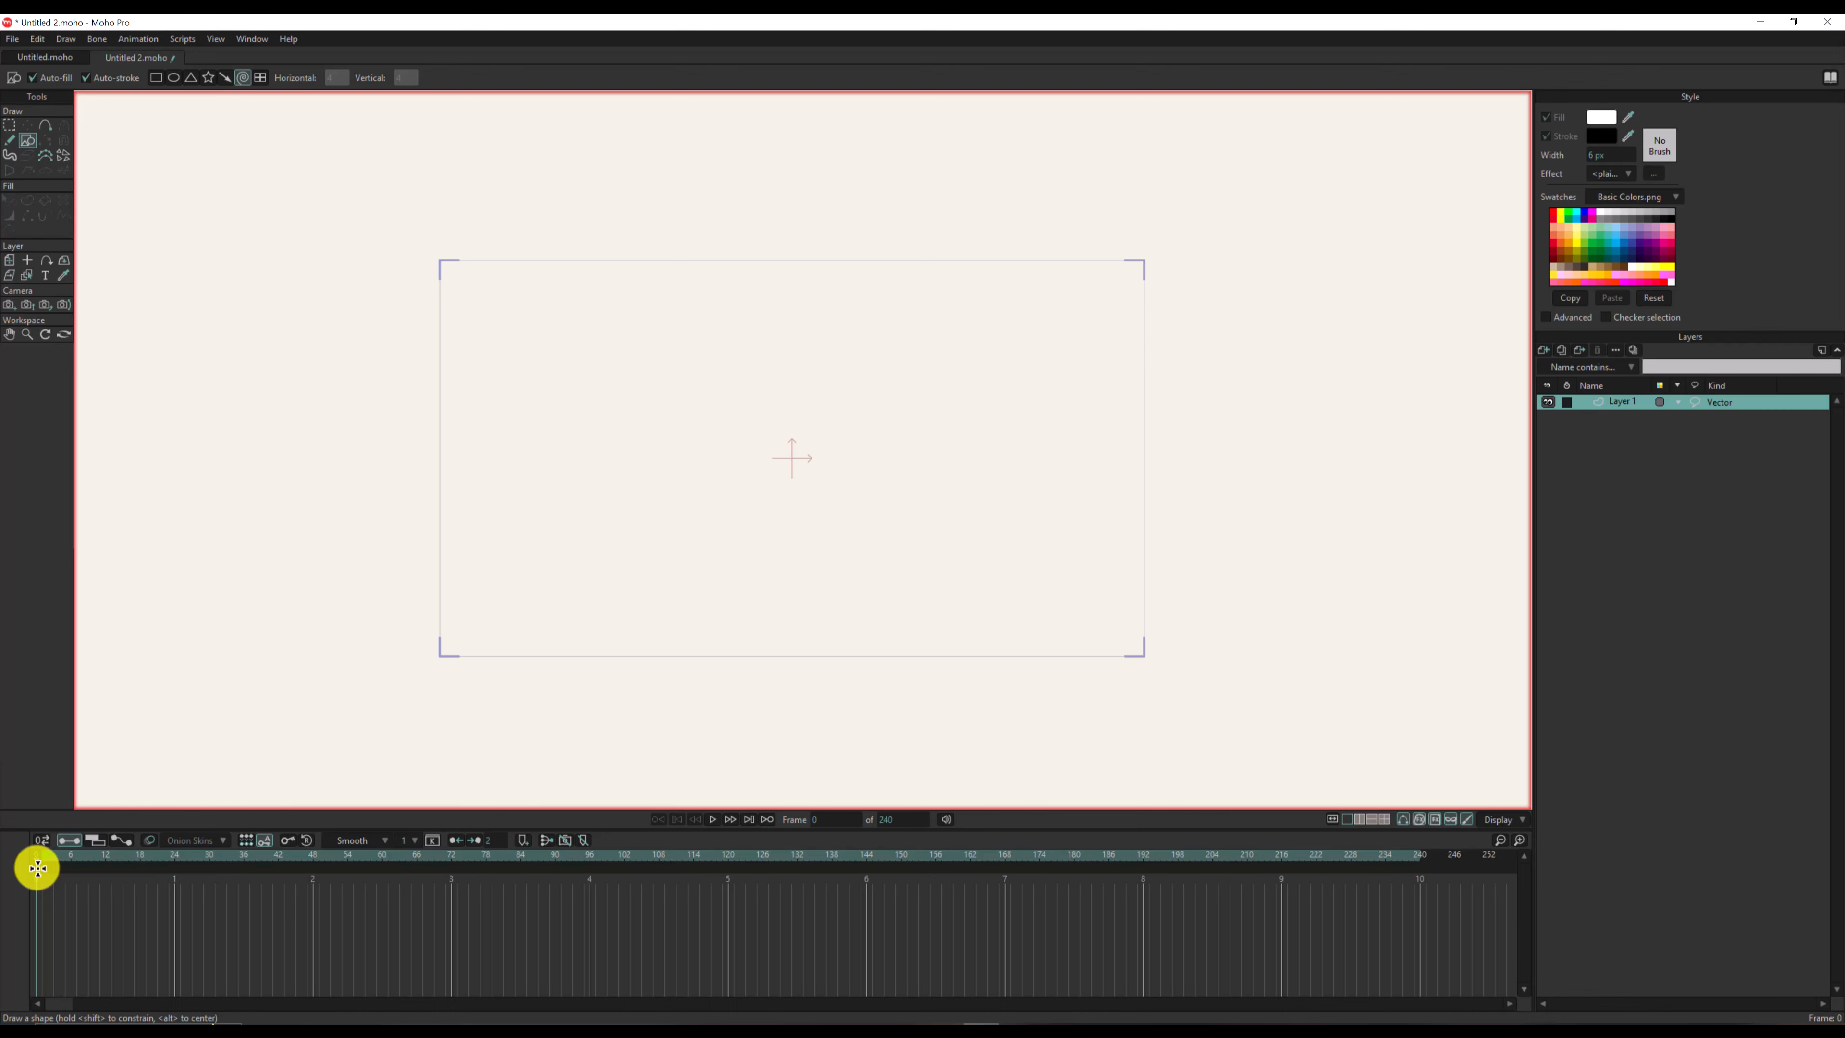
# Step: Draw a circle just below the canvas centre and a spiral running from the circle's centre out to its edge
pyautogui.click(174, 78)
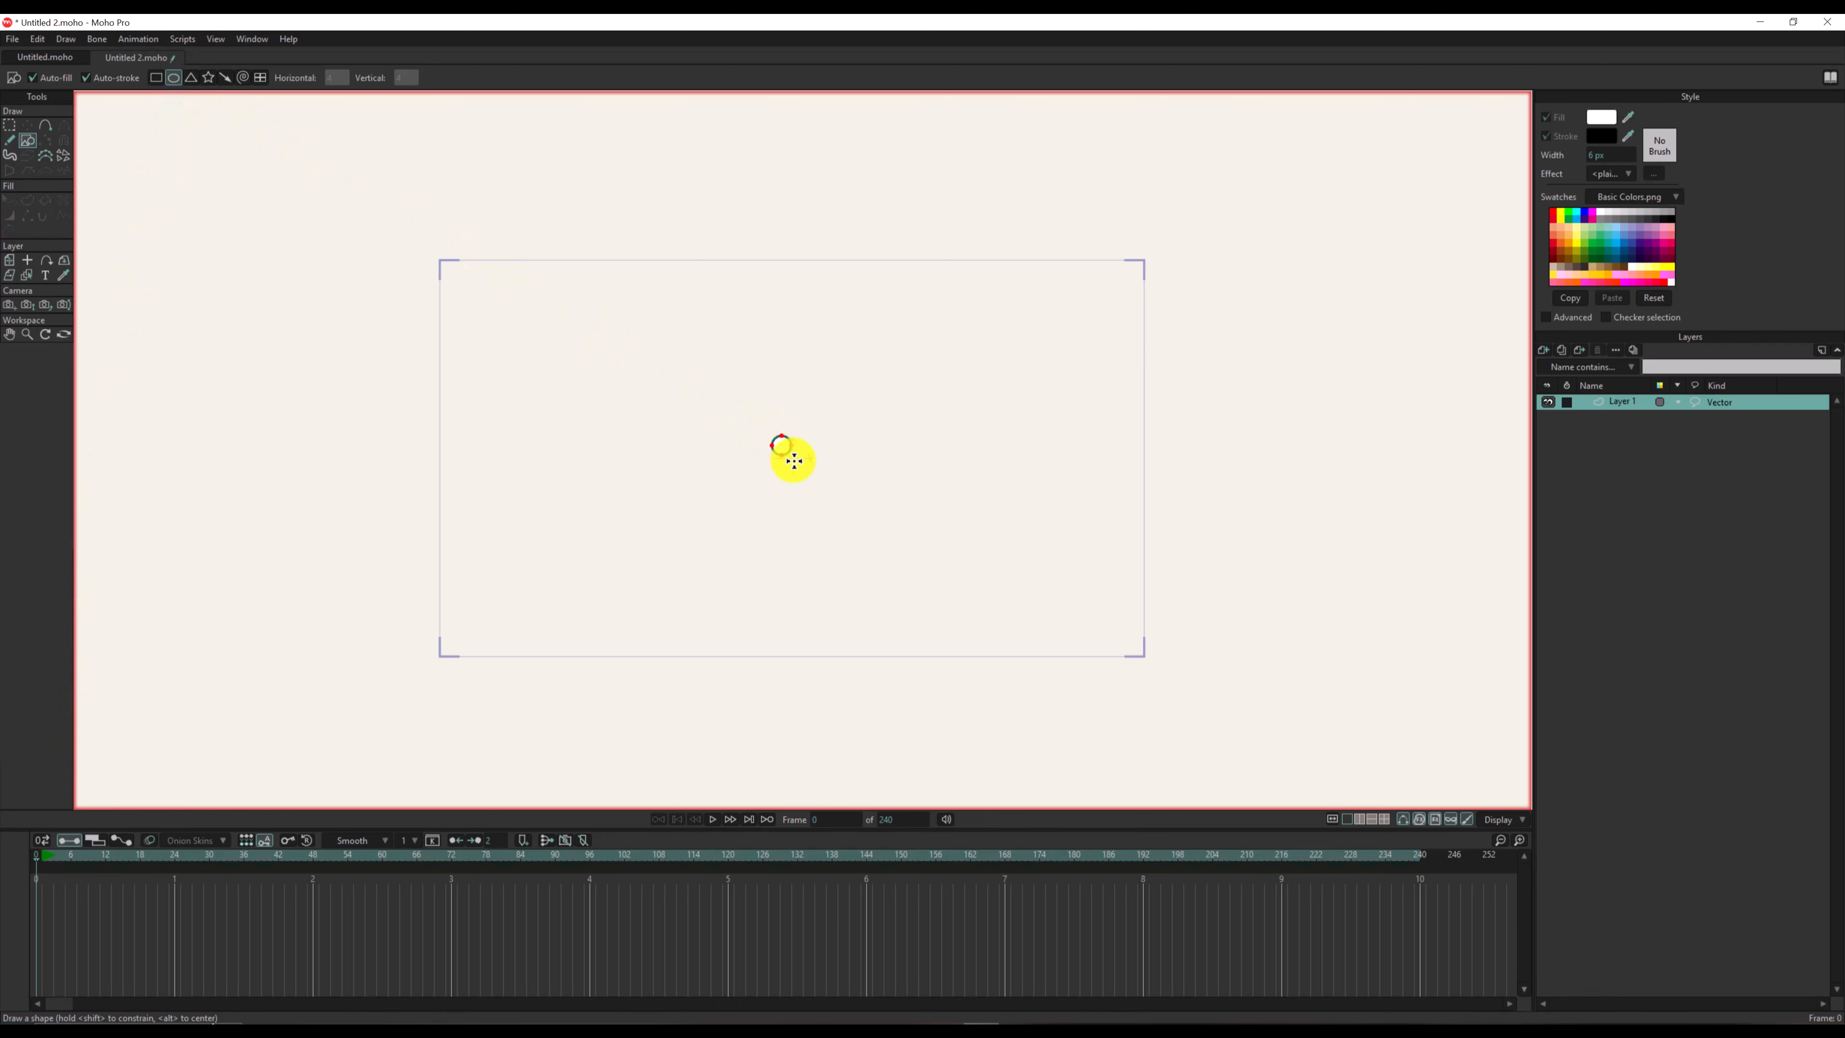
pyautogui.moveTo(793, 461); pyautogui.dragTo(954, 507)
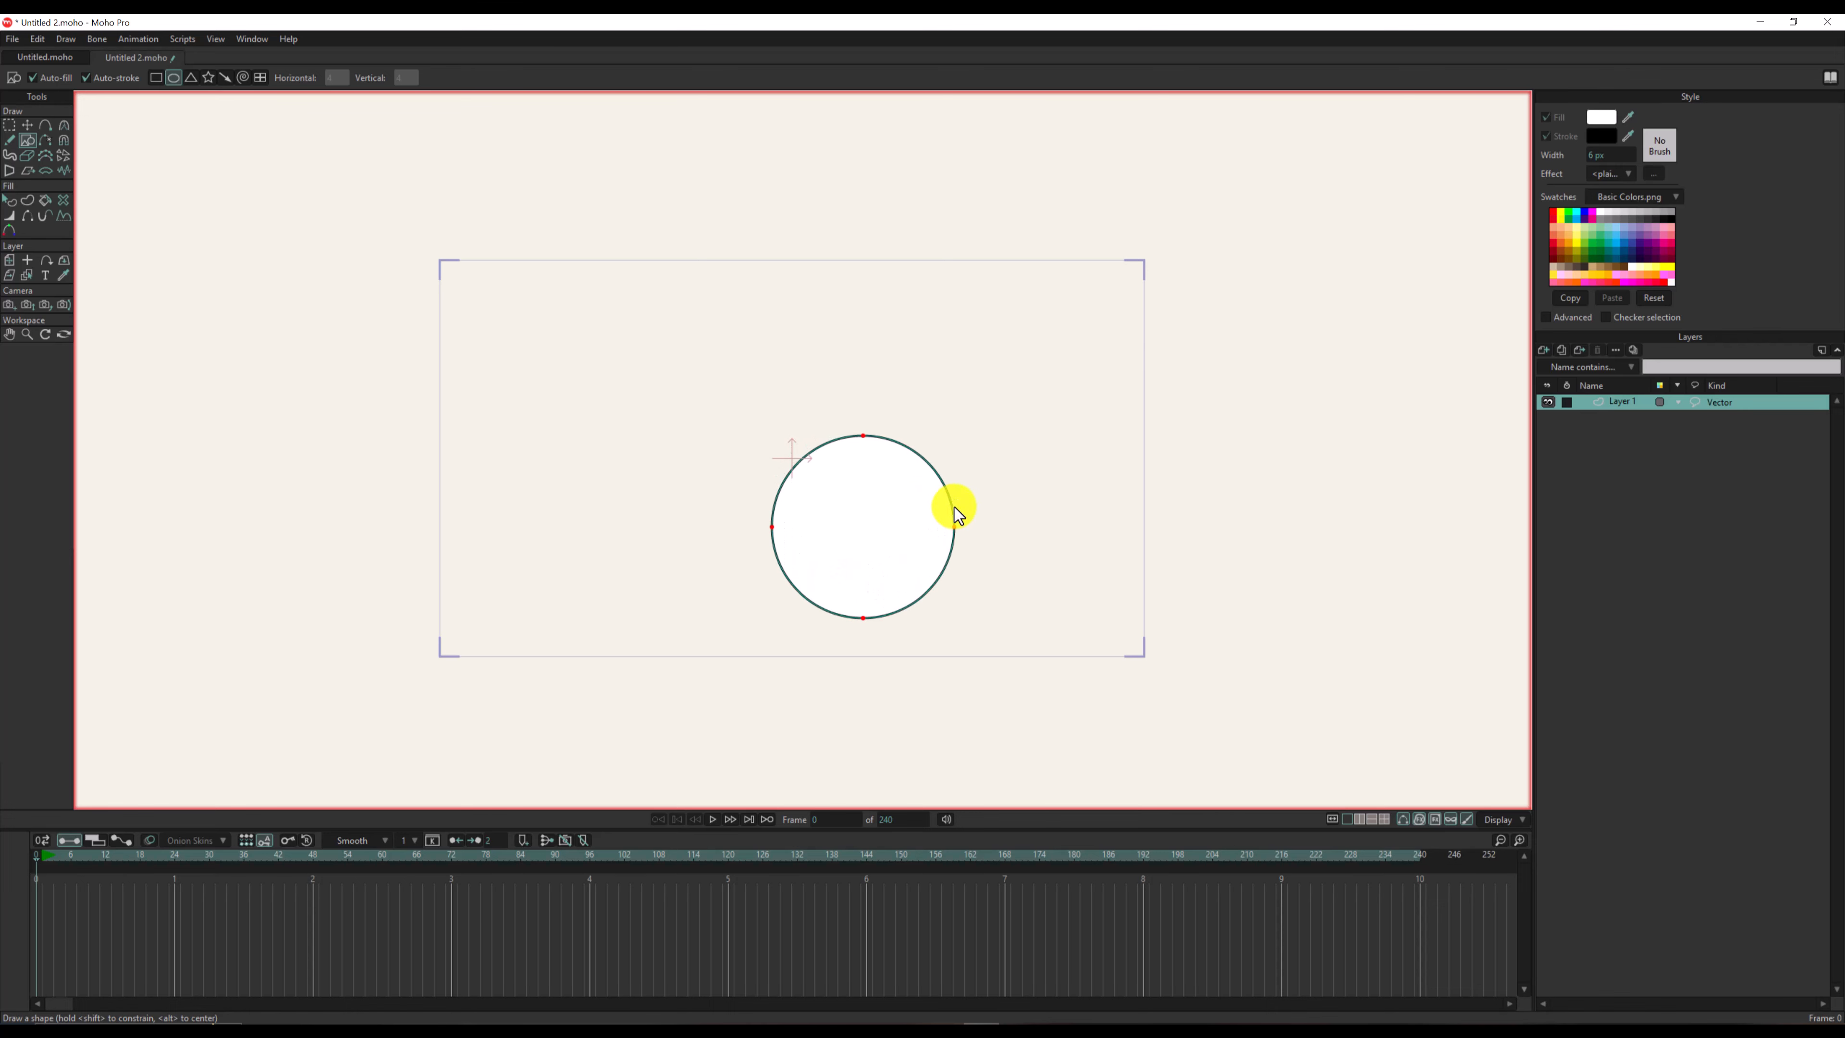
pyautogui.click(244, 78)
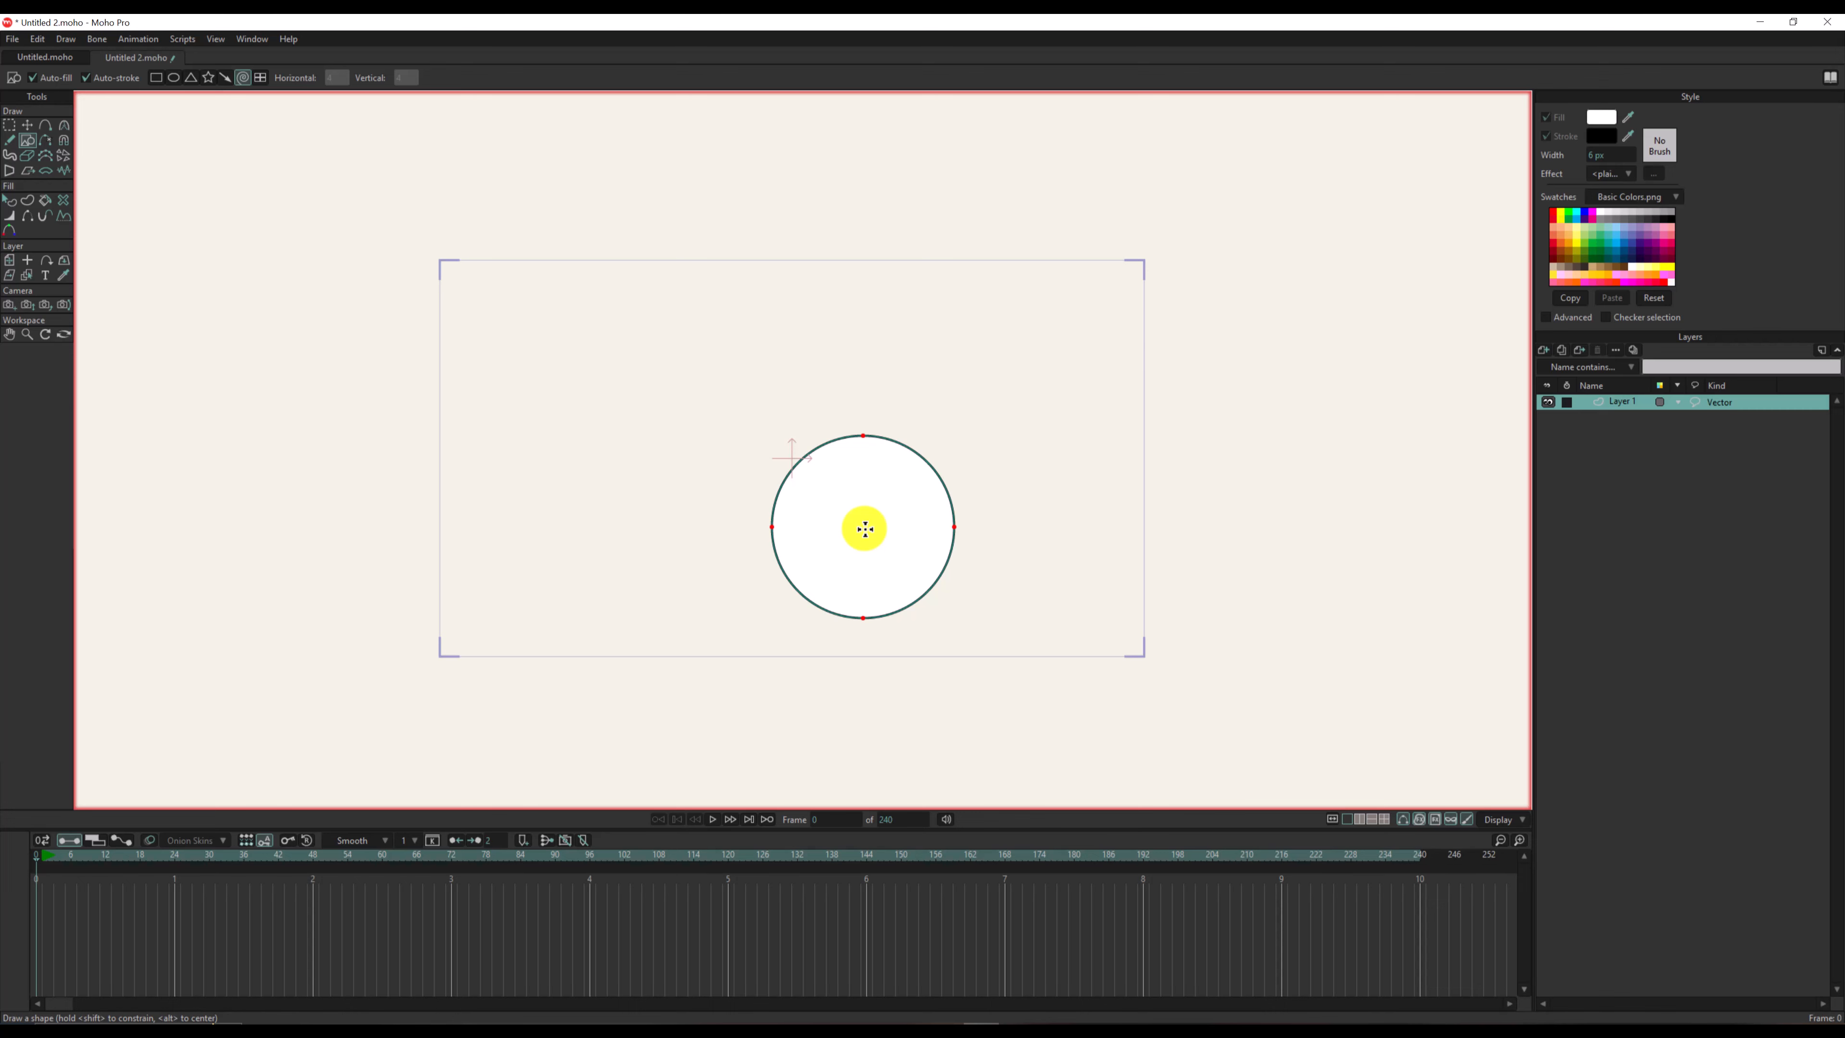
pyautogui.press('alt')
pyautogui.moveTo(865, 529); pyautogui.dragTo(952, 525)
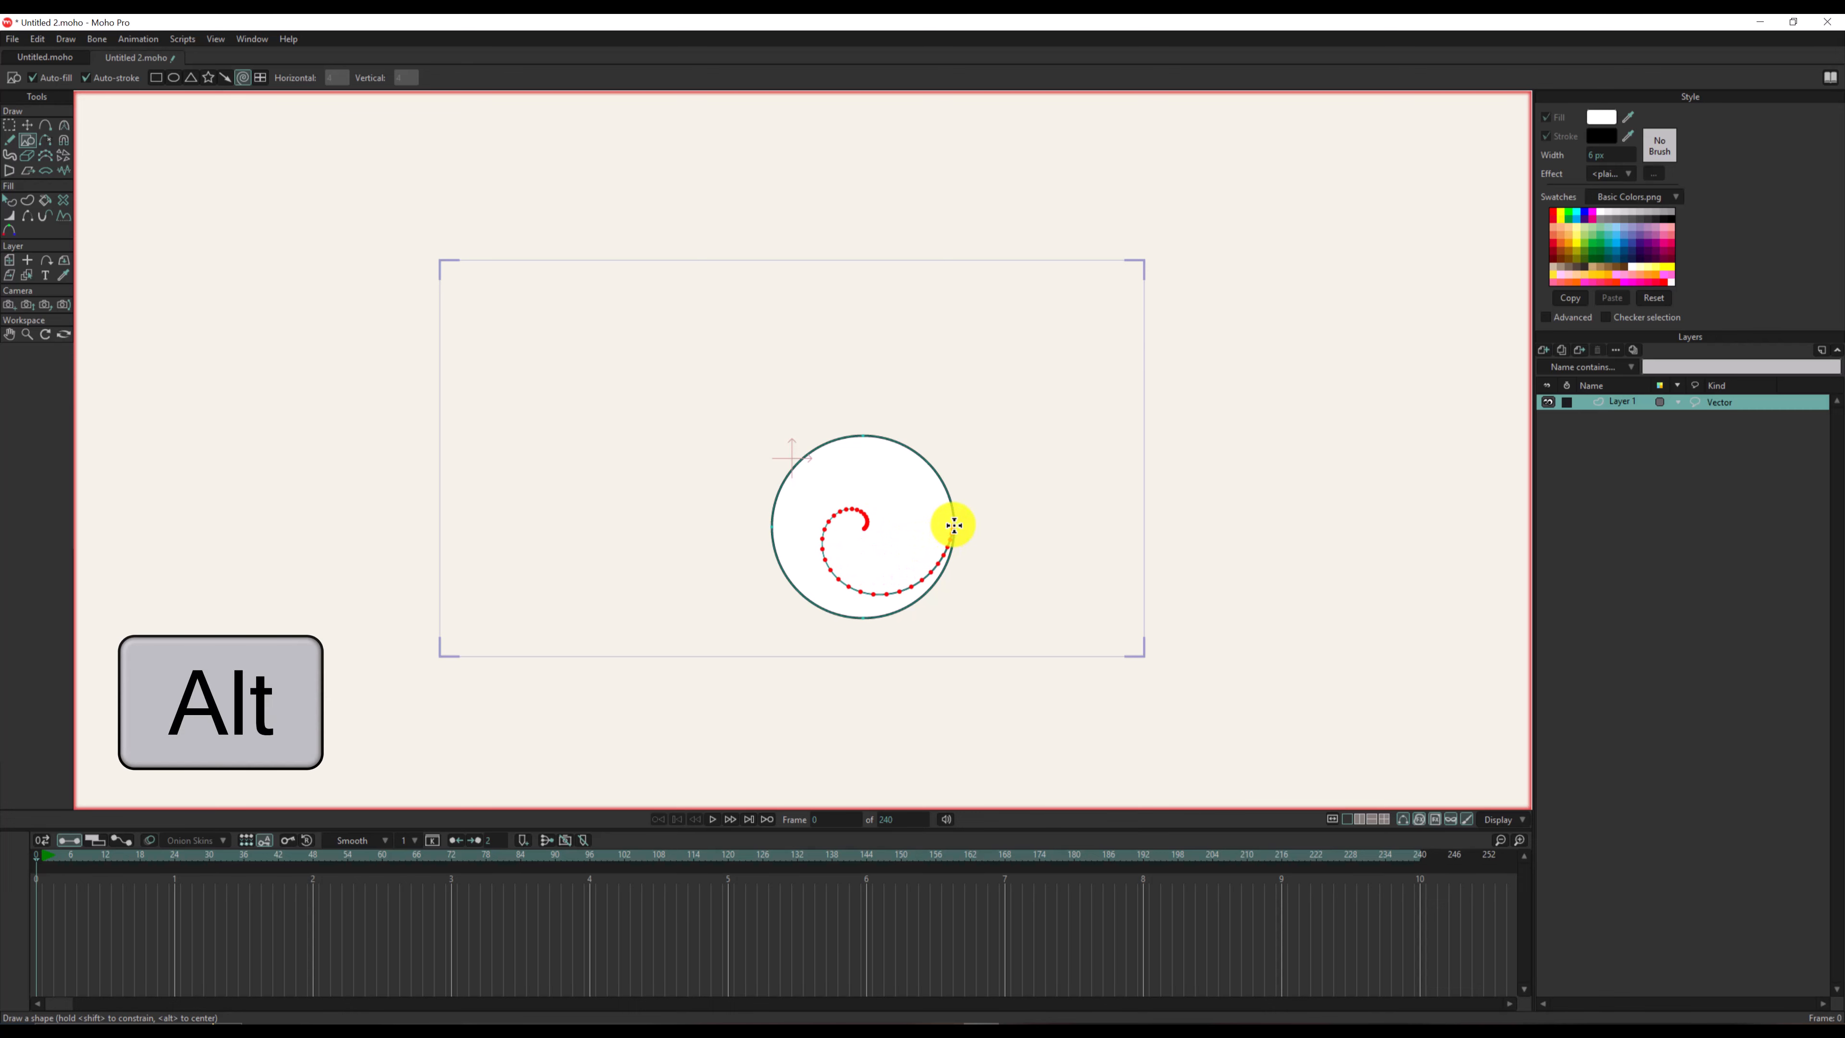
# Step: Move the layer so the circle sits at the middle of the frame, and set the layer's origin at the circle's centre
pyautogui.click(10, 260)
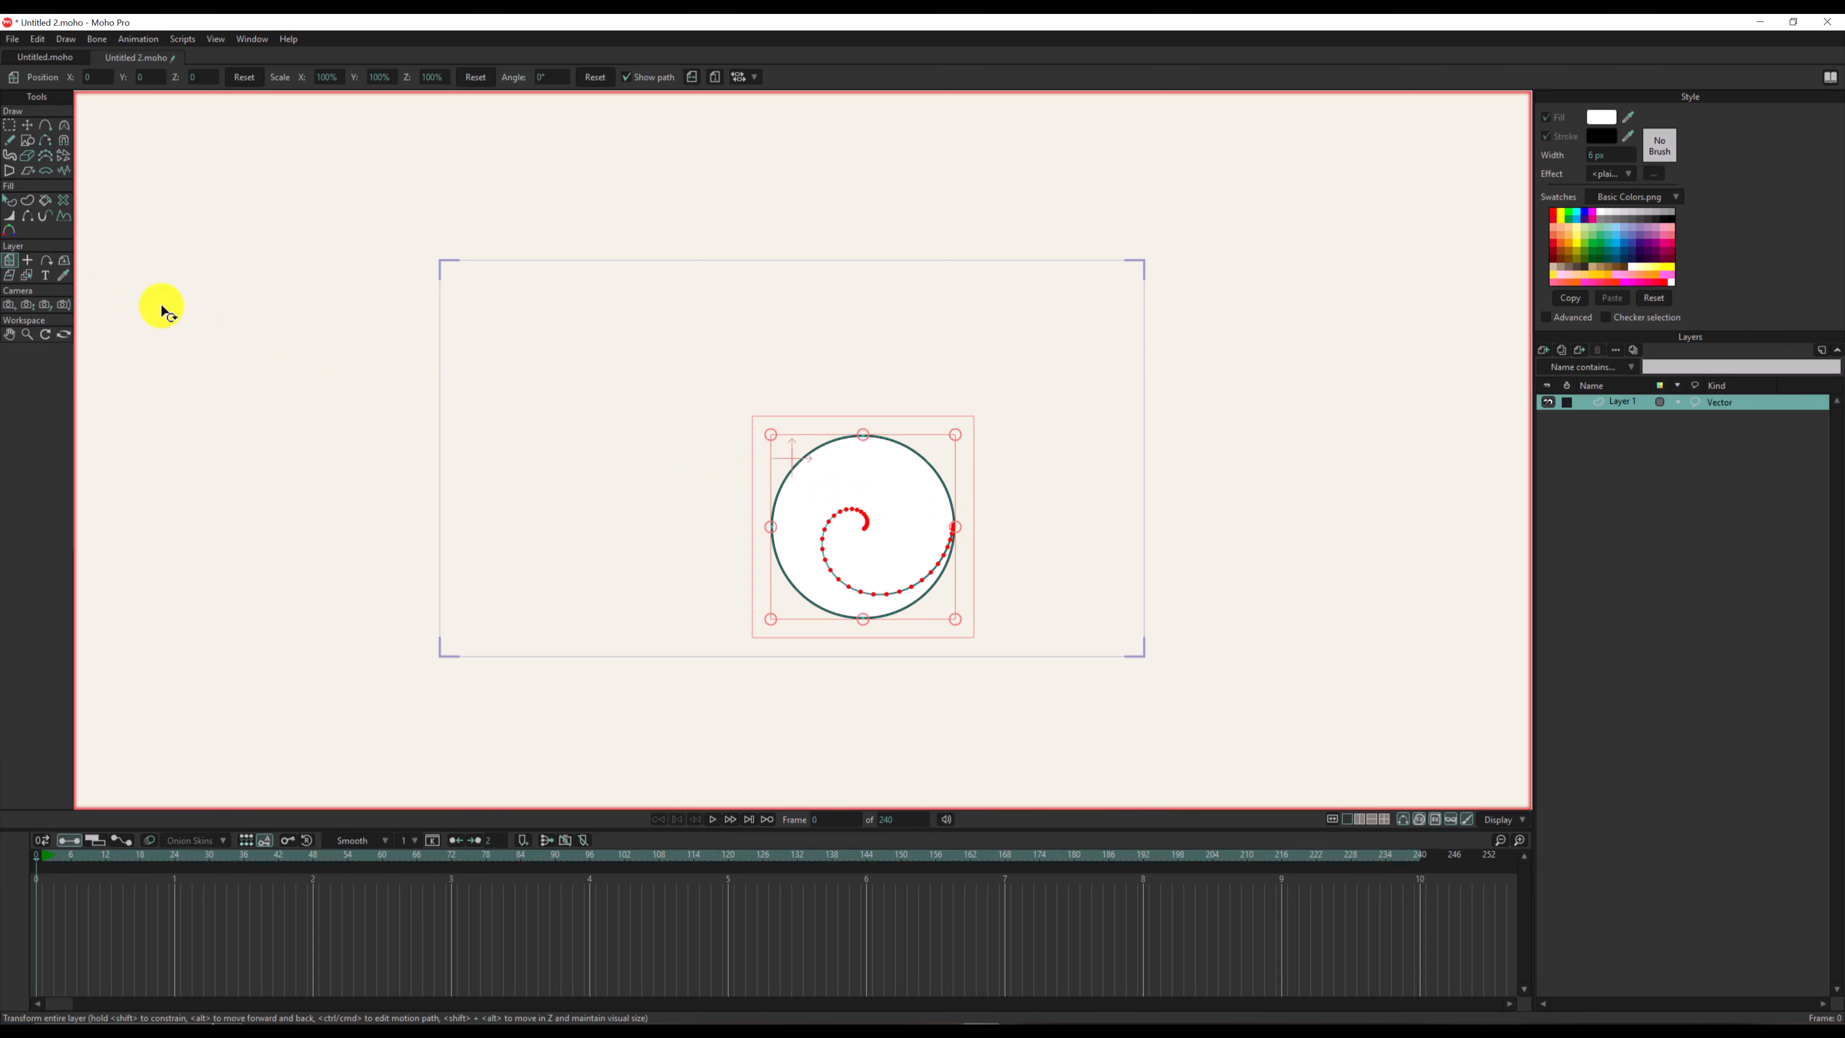
pyautogui.moveTo(911, 533); pyautogui.dragTo(847, 451)
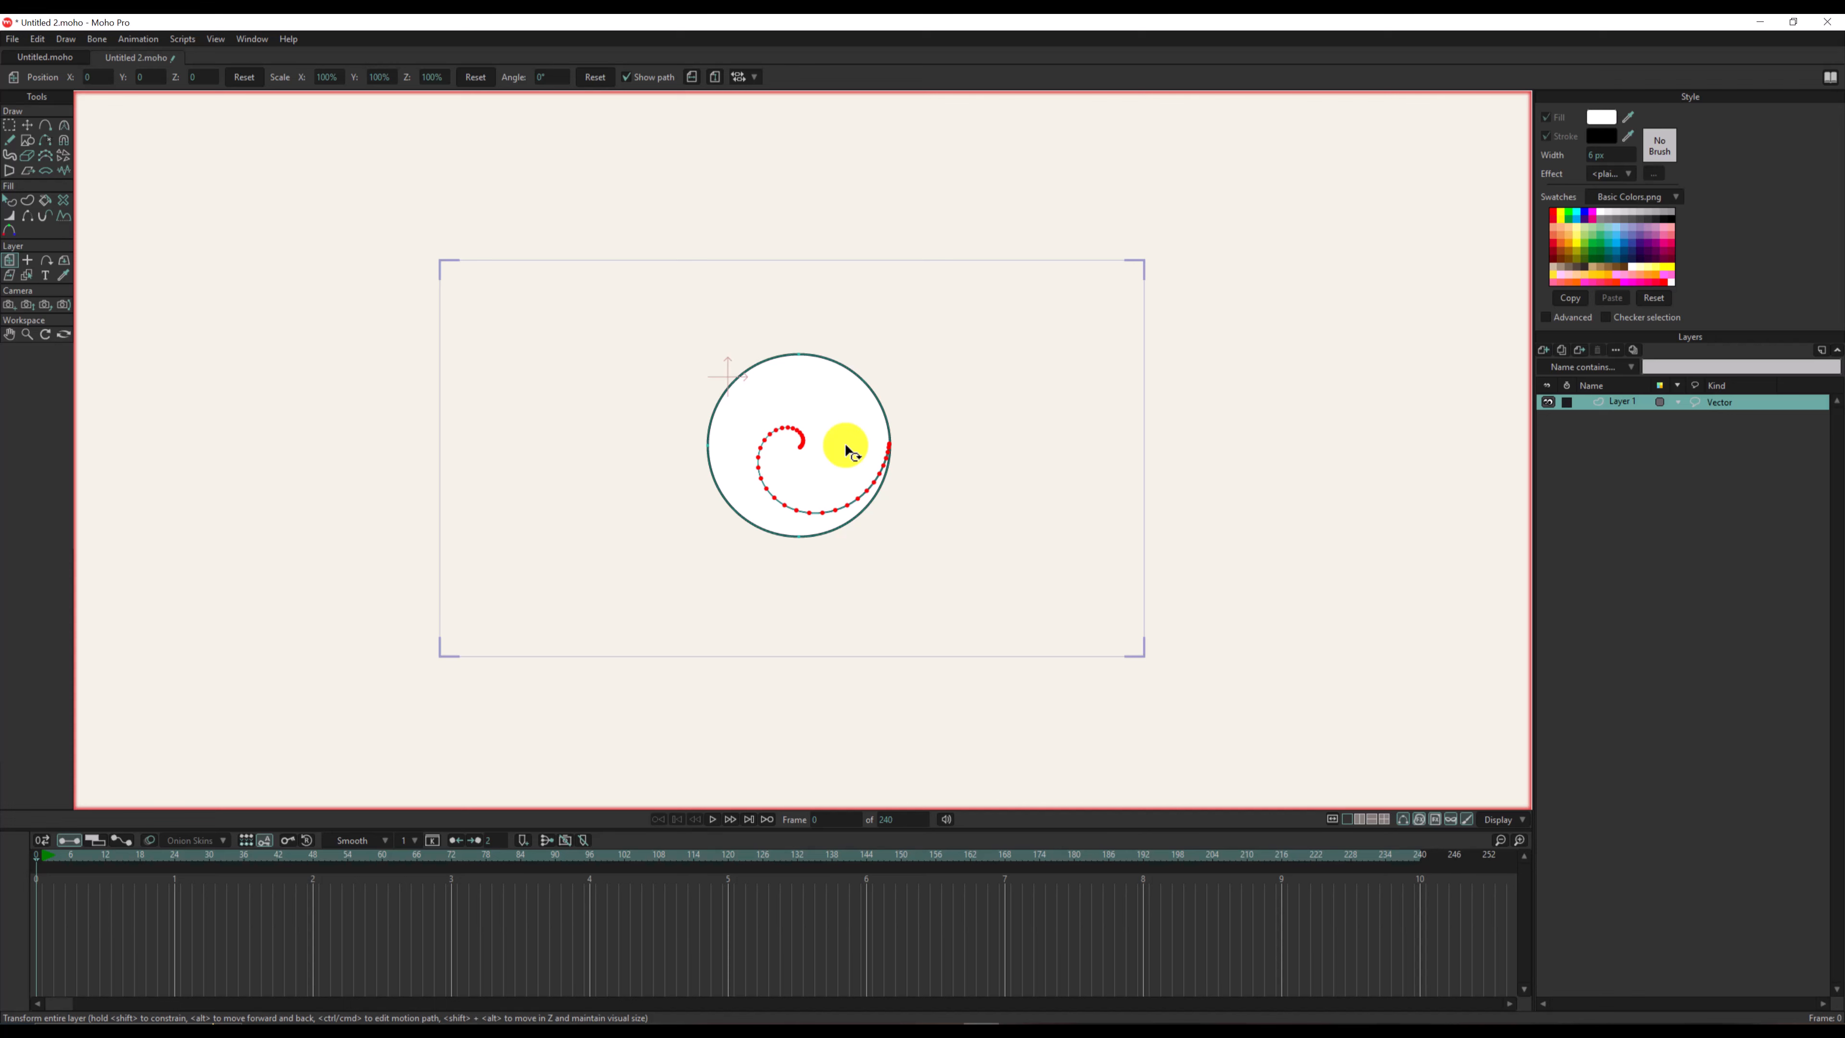
pyautogui.click(28, 261)
pyautogui.moveTo(726, 376); pyautogui.dragTo(800, 445)
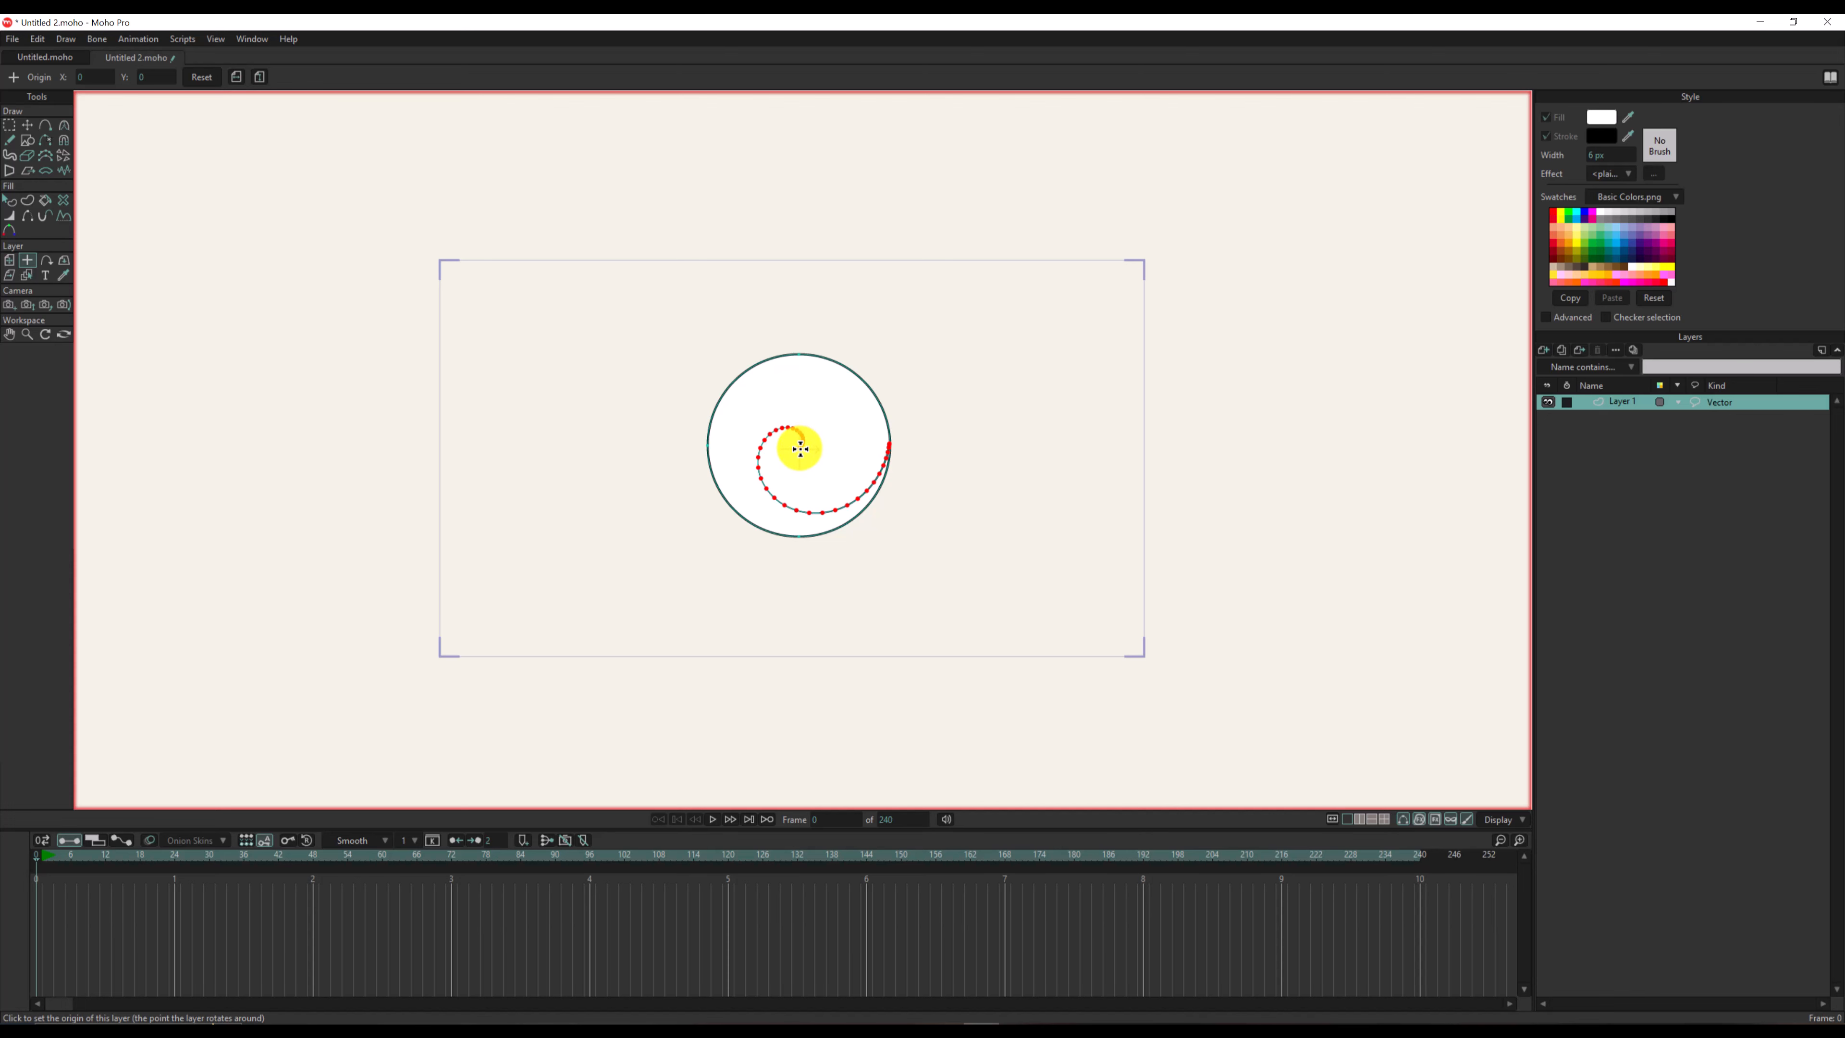
pyautogui.click(800, 446)
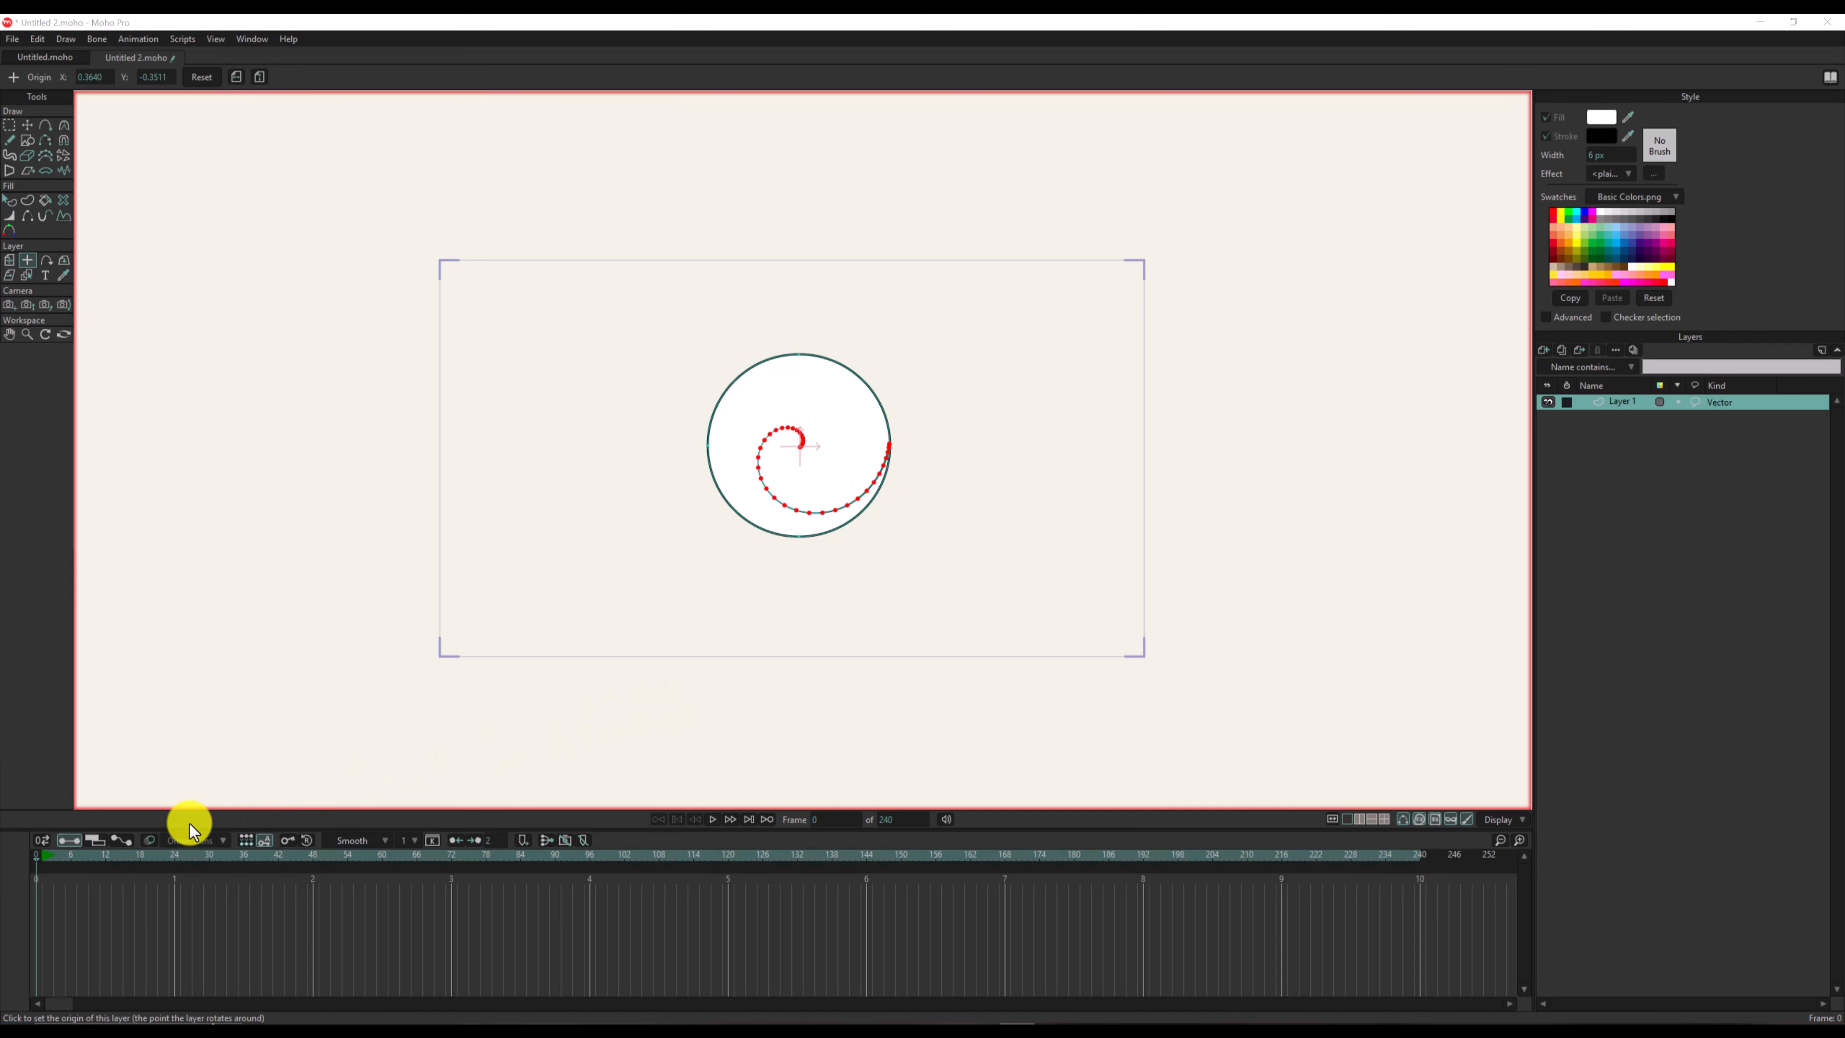
# Step: Keyframe the layer's position outside the frame's left edge at frame 1 and inside its lower right corner at frame 72
pyautogui.click(42, 861)
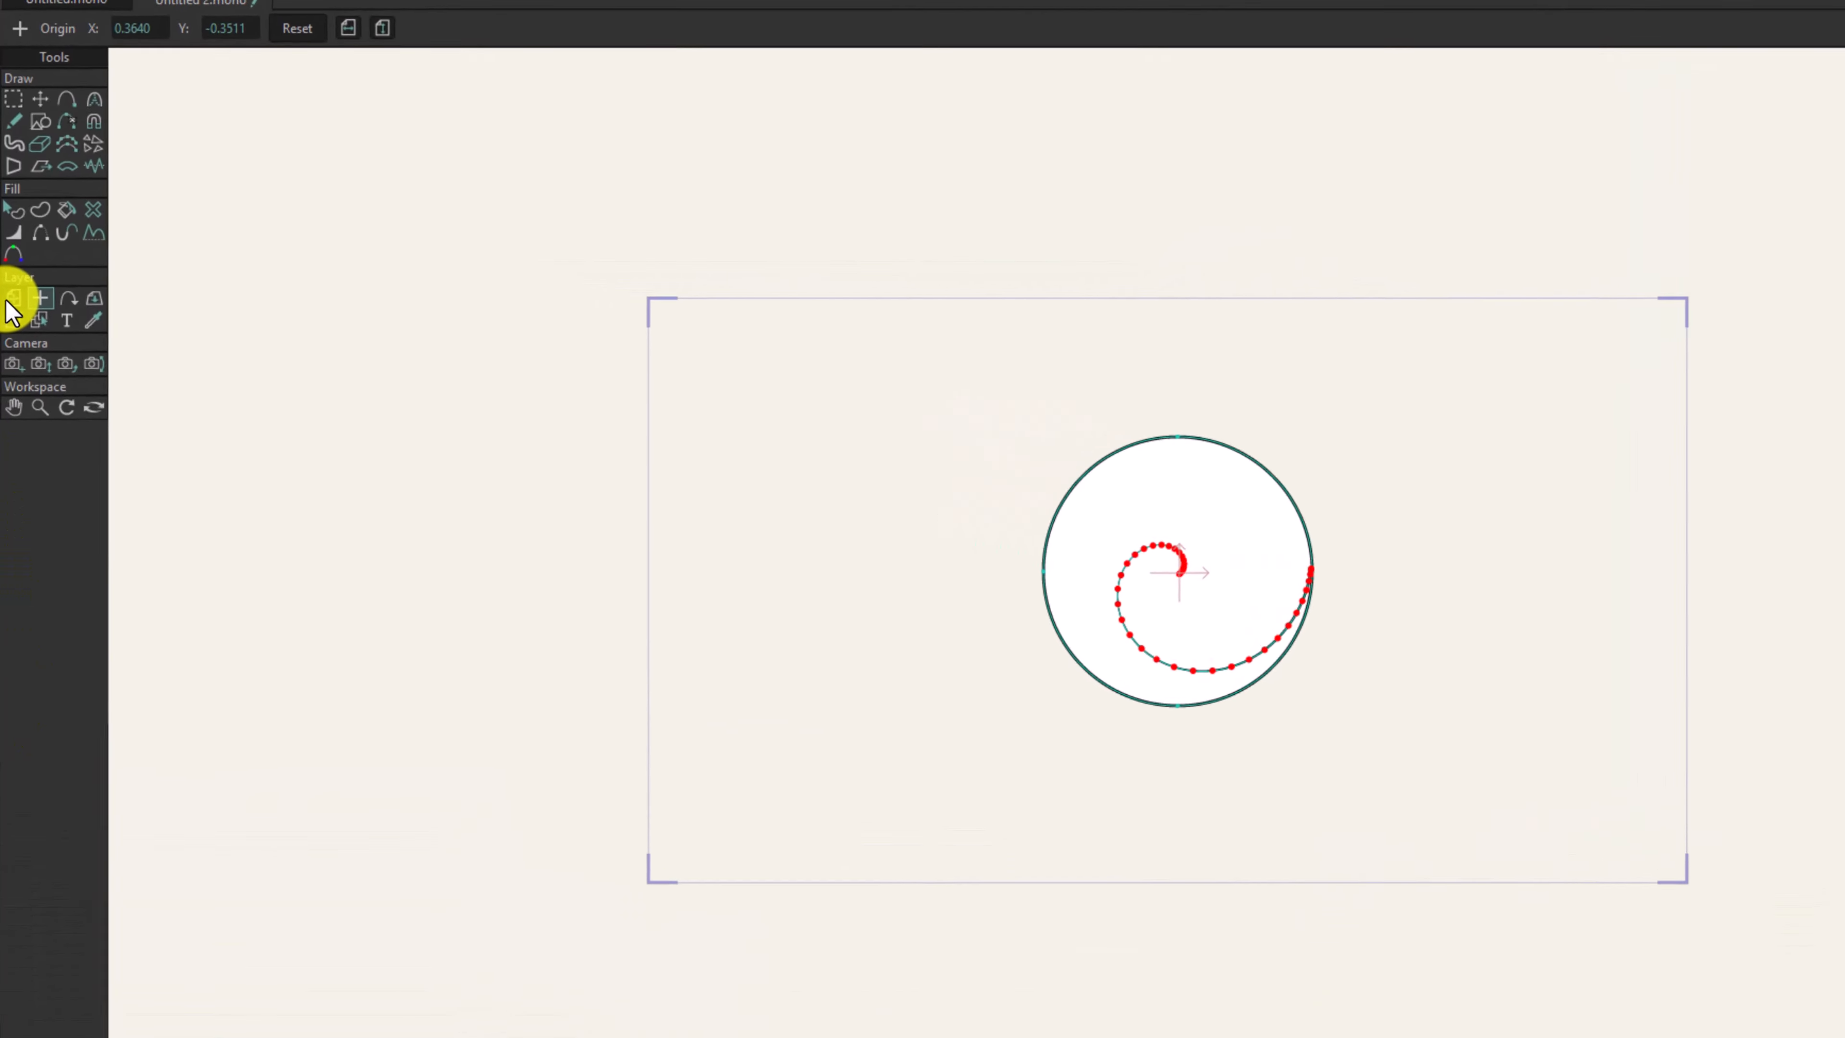
pyautogui.click(9, 259)
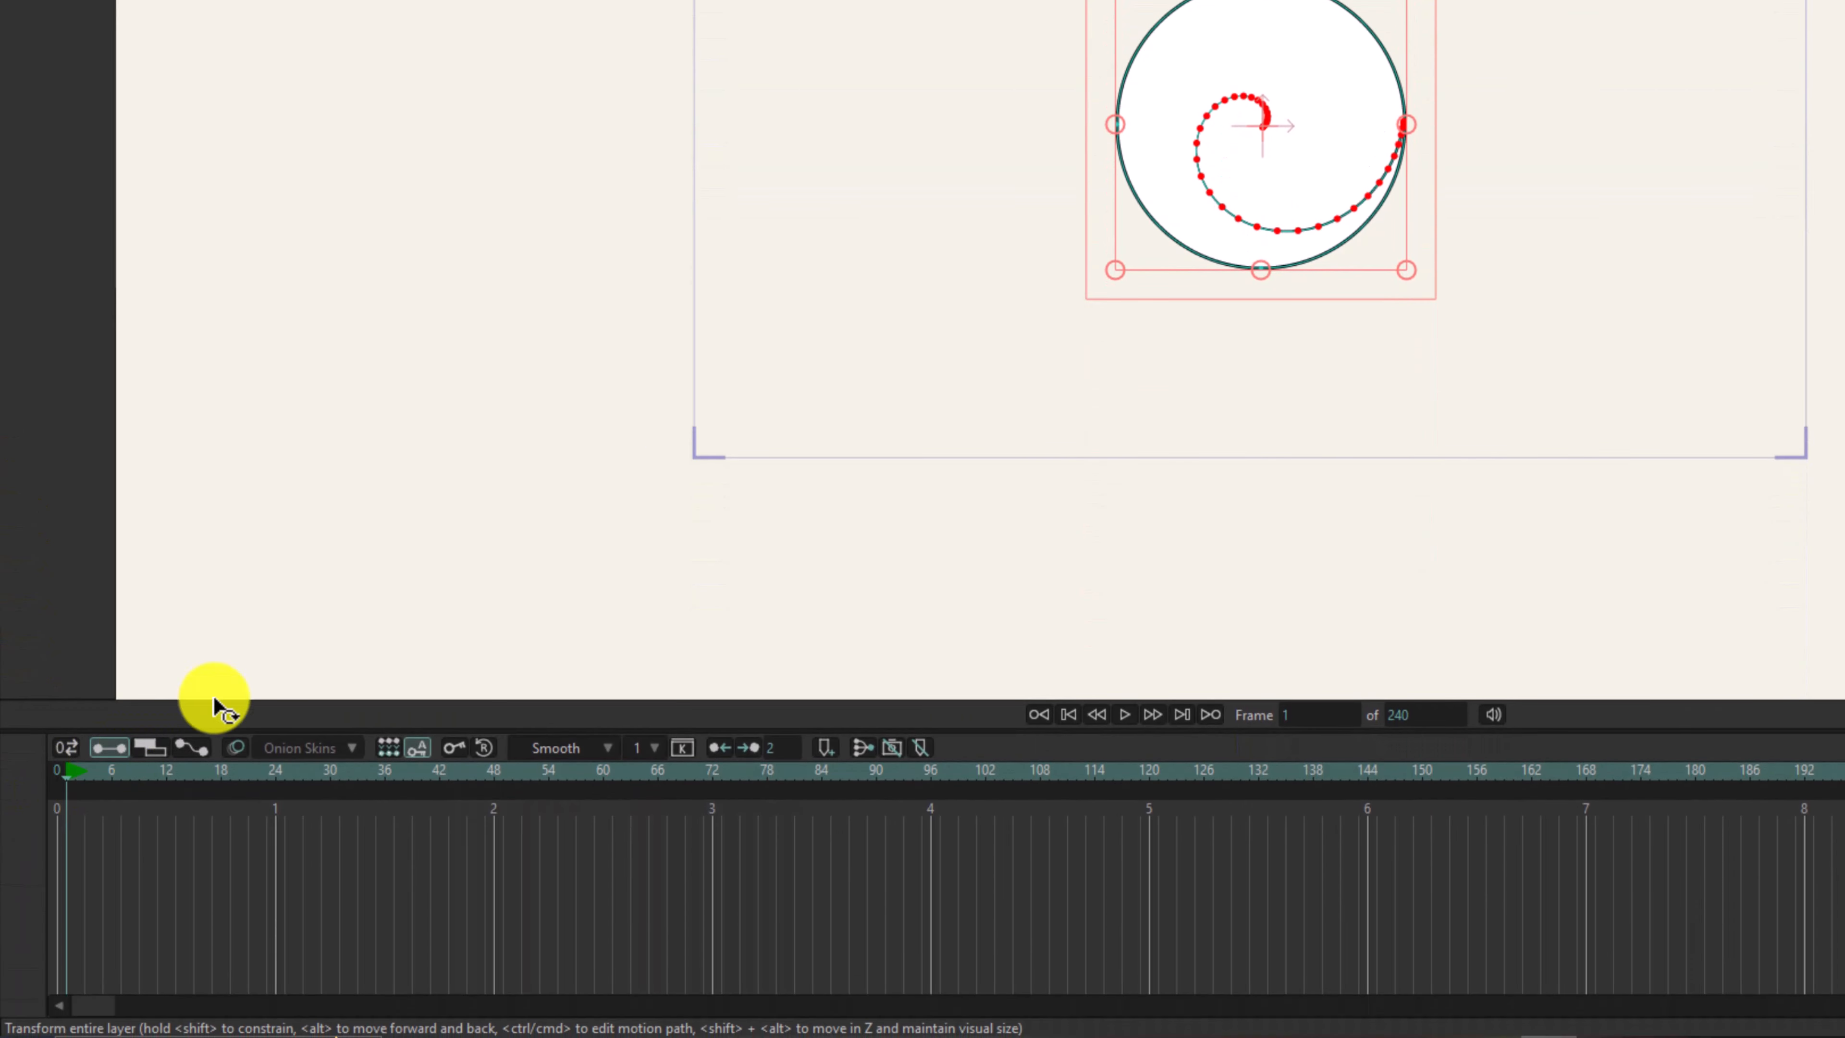
pyautogui.moveTo(1297, 96); pyautogui.dragTo(544, 111)
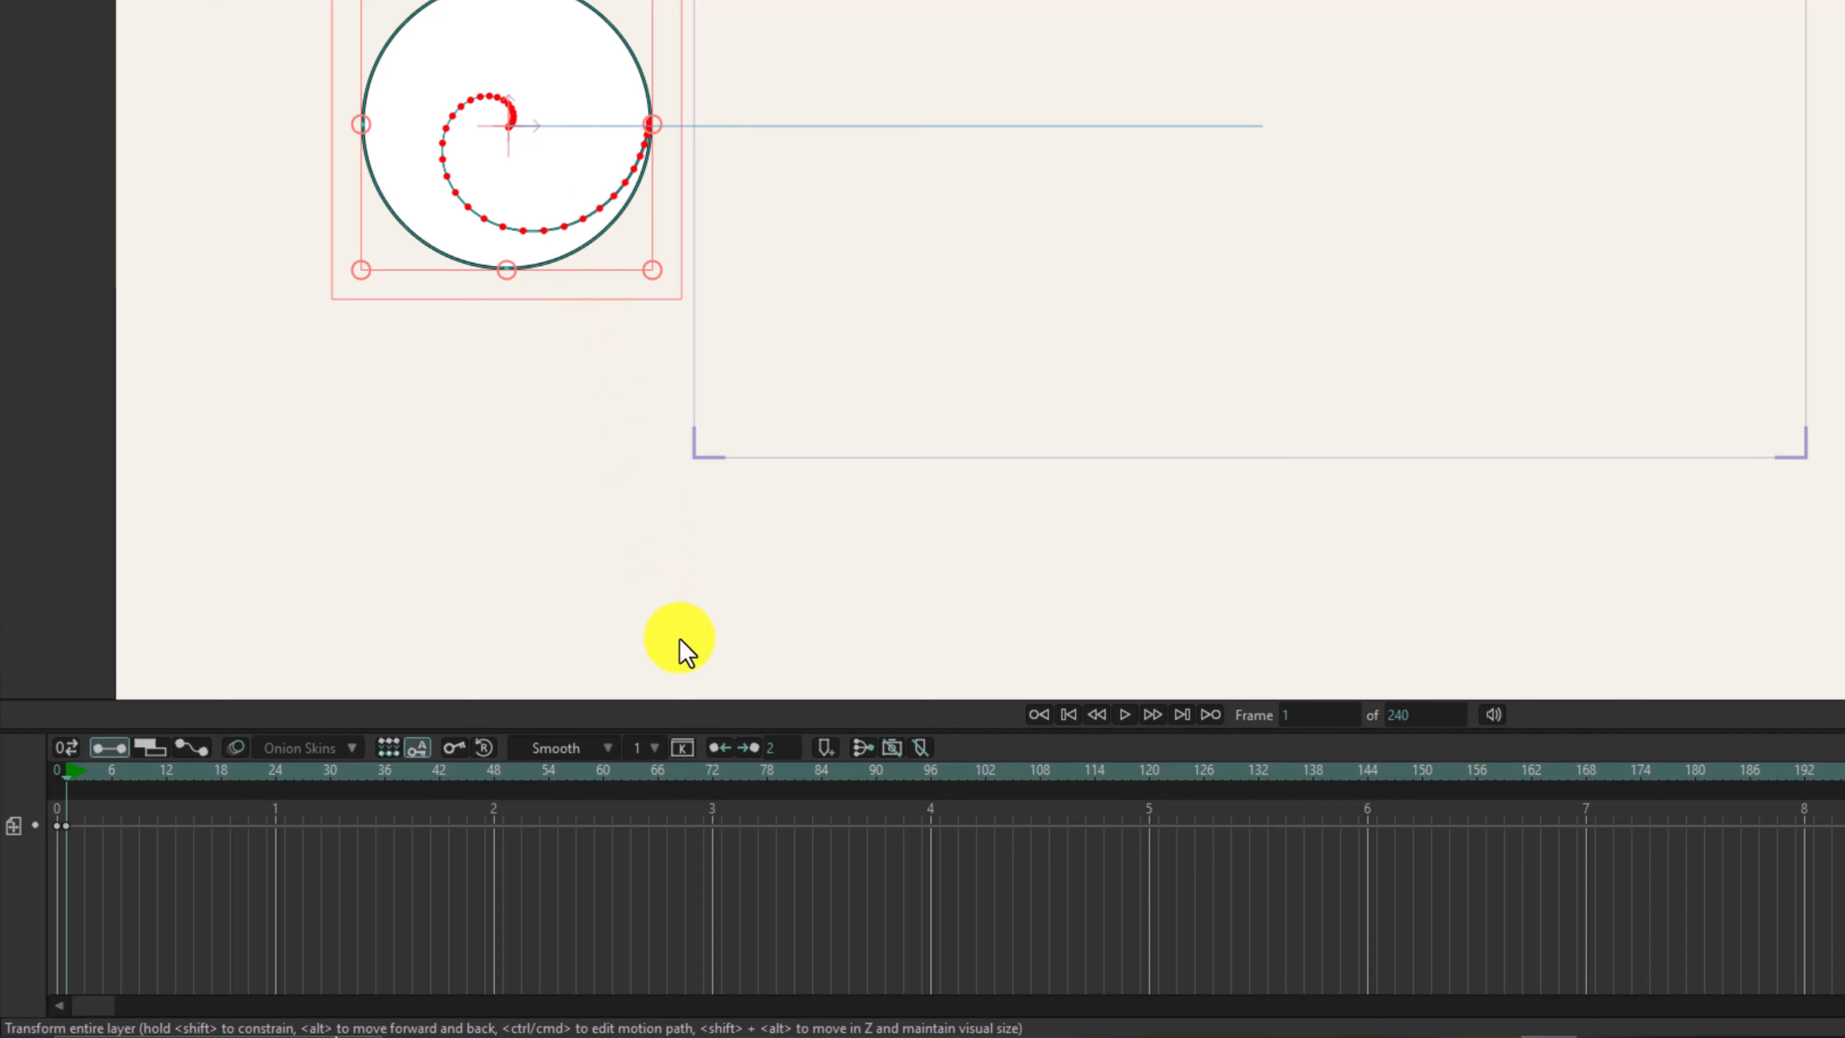
pyautogui.click(713, 776)
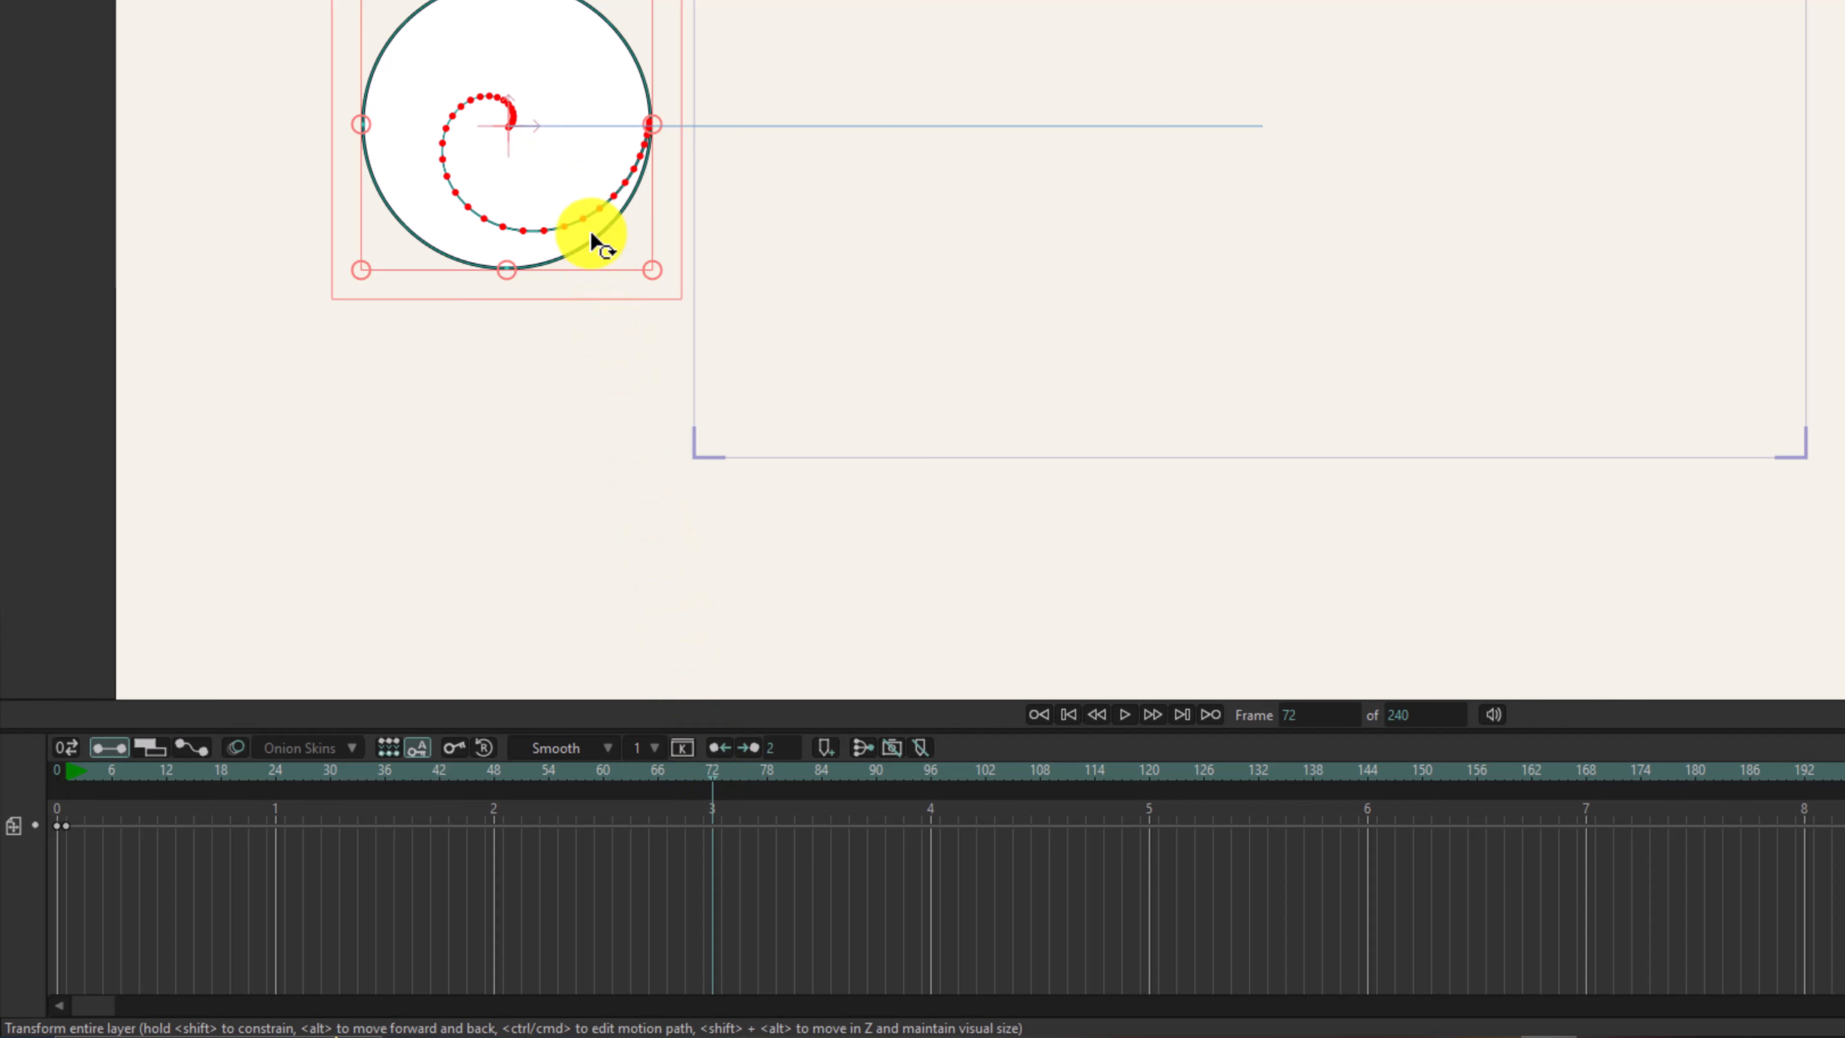
pyautogui.moveTo(581, 177); pyautogui.dragTo(1711, 330)
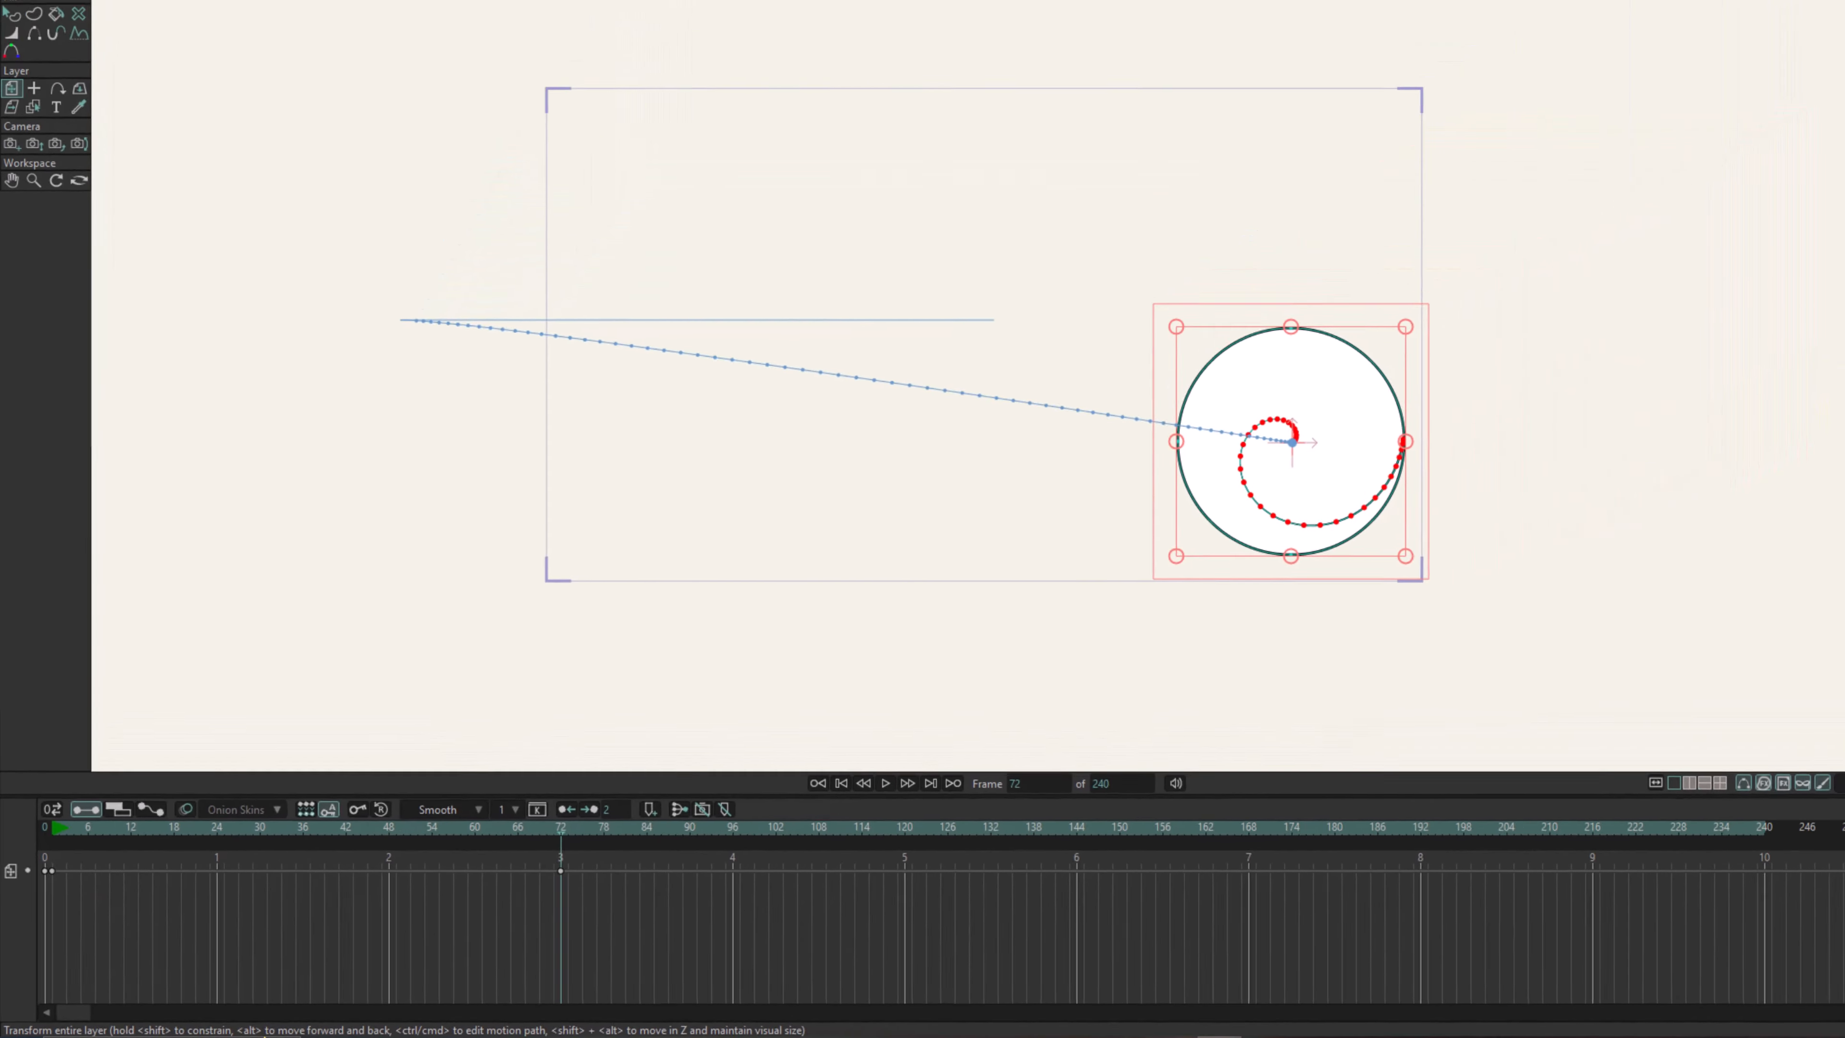
# Step: Enlarge the timeline scale and scrub through the frames to review the ball's movement along its path
pyautogui.click(1779, 819)
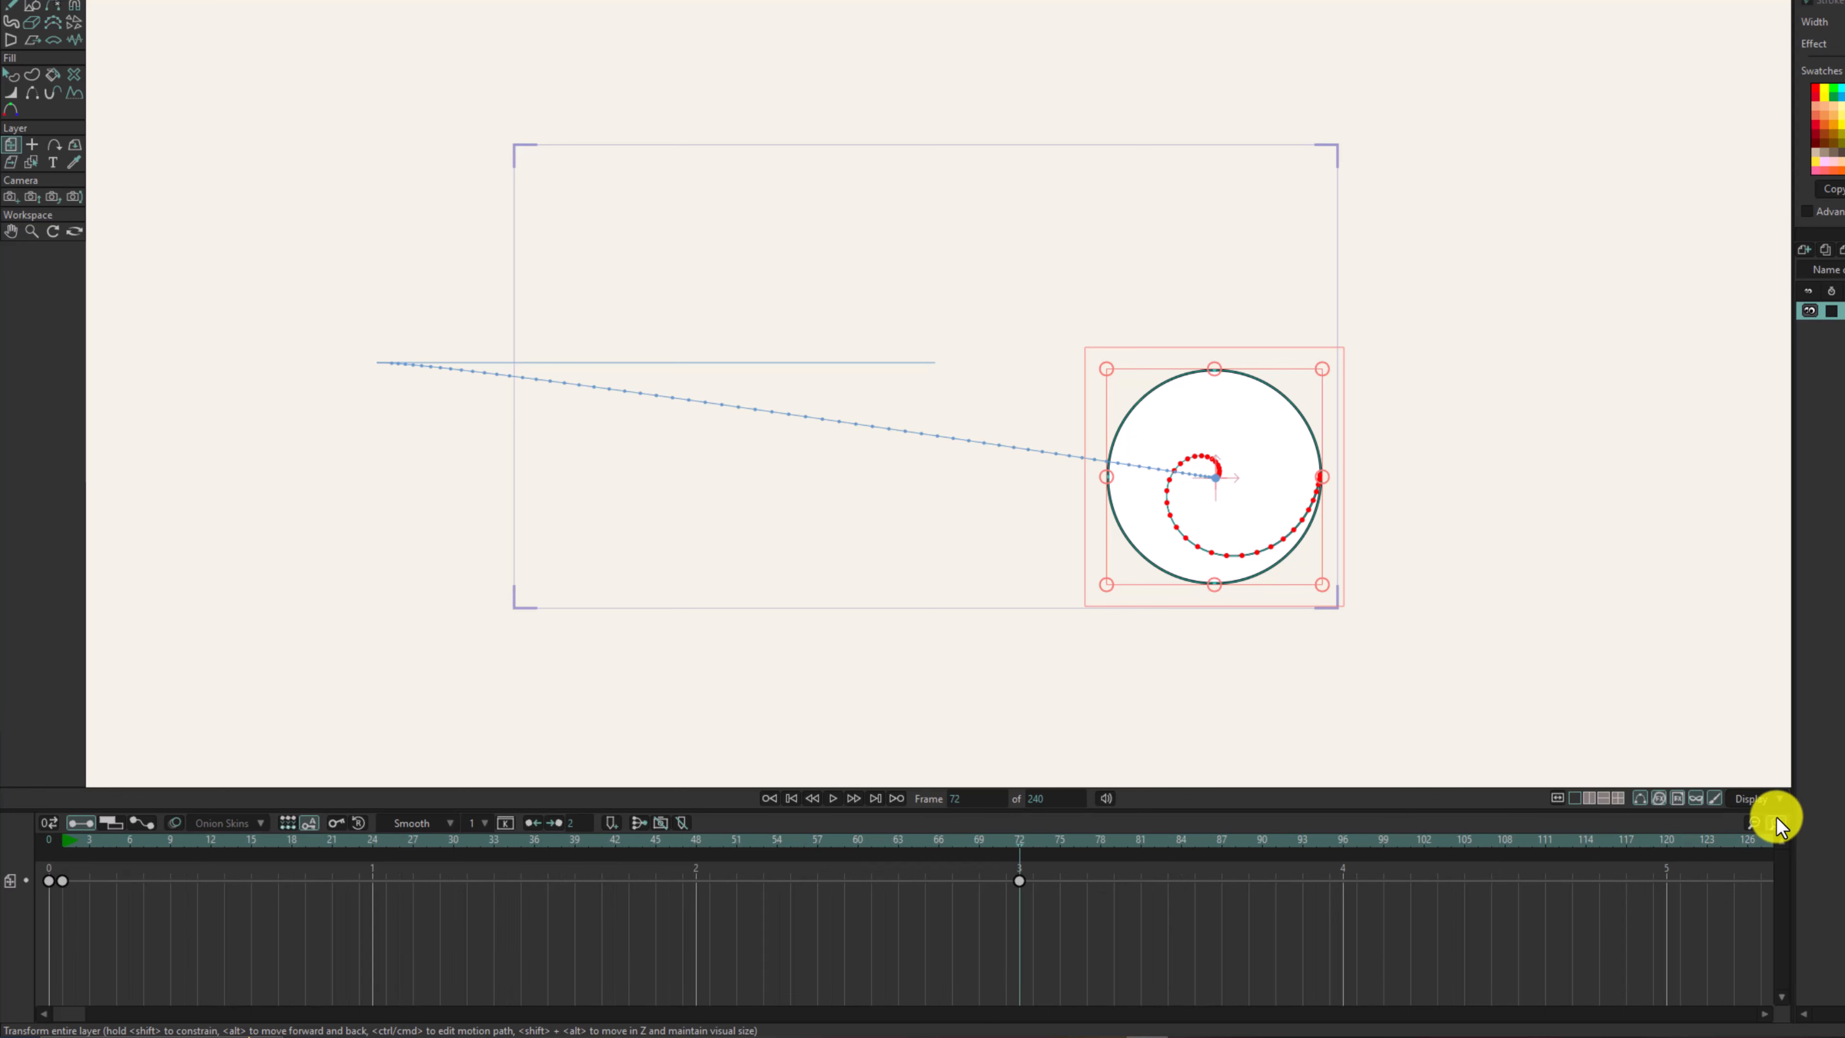
pyautogui.click(1752, 821)
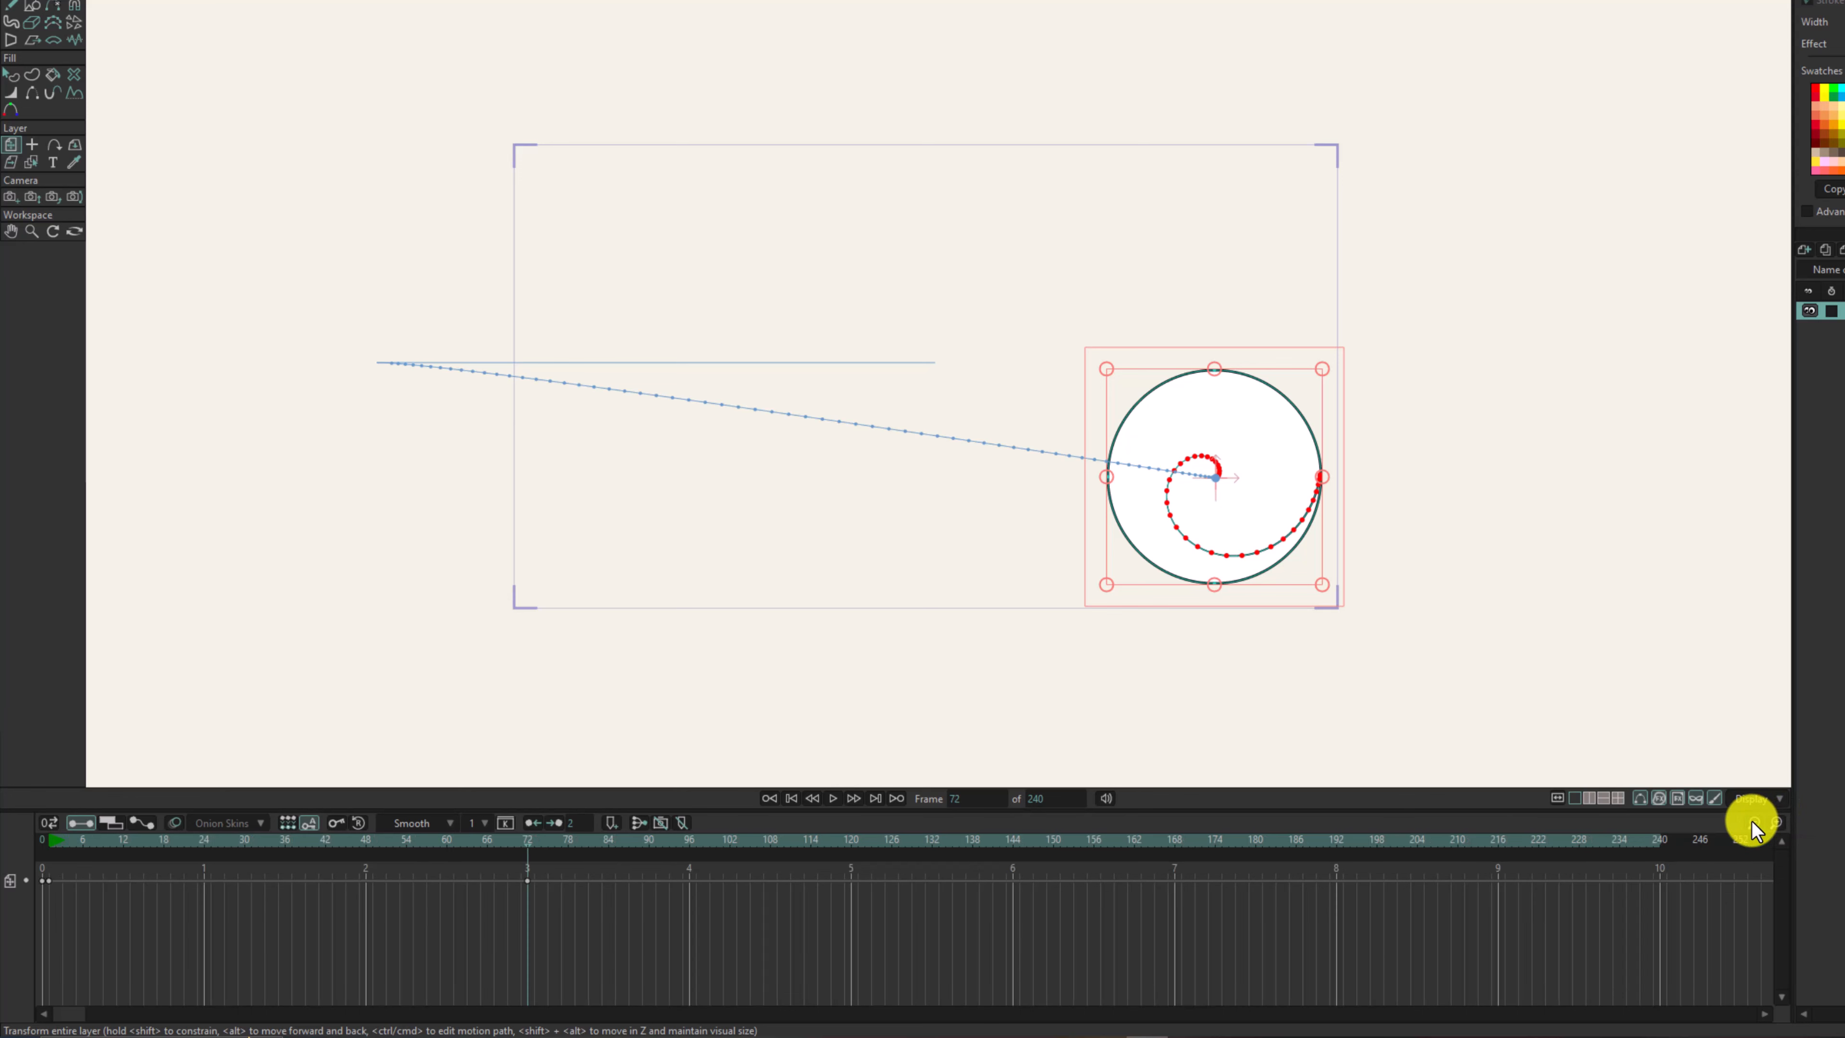
pyautogui.click(1777, 821)
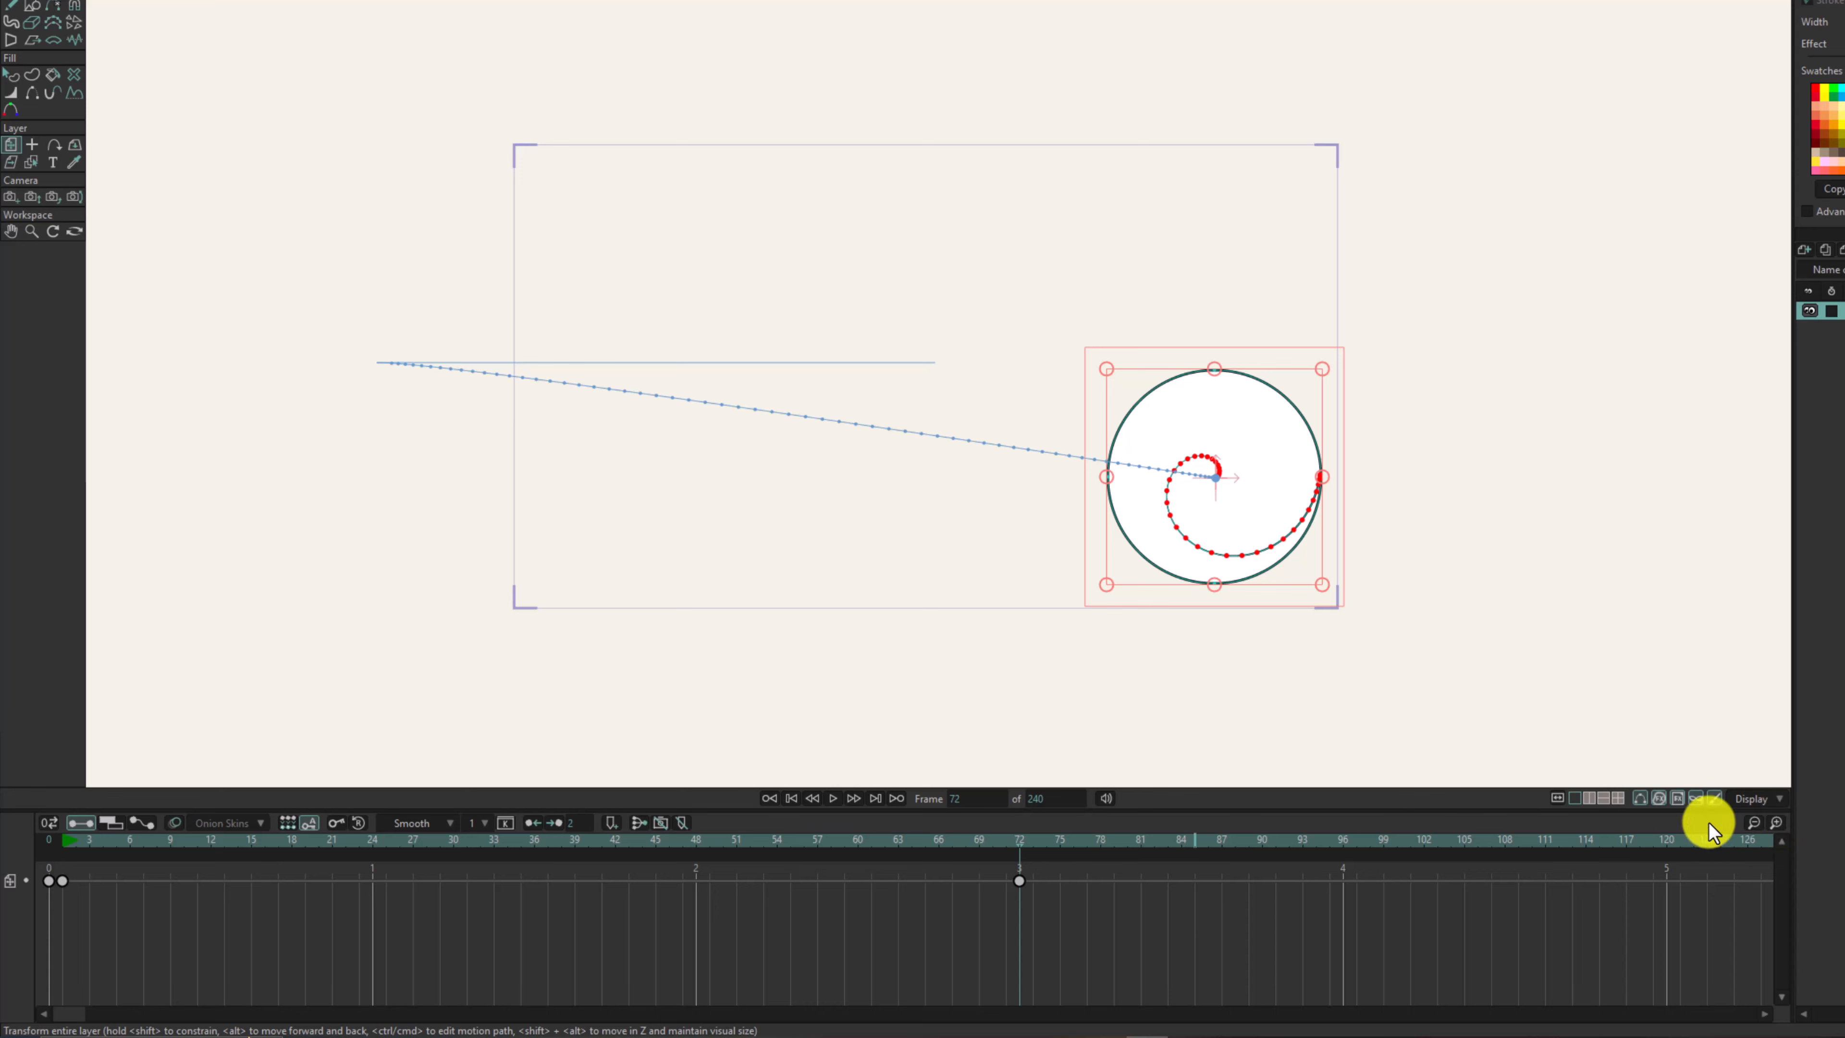
pyautogui.moveTo(88, 844); pyautogui.dragTo(939, 896)
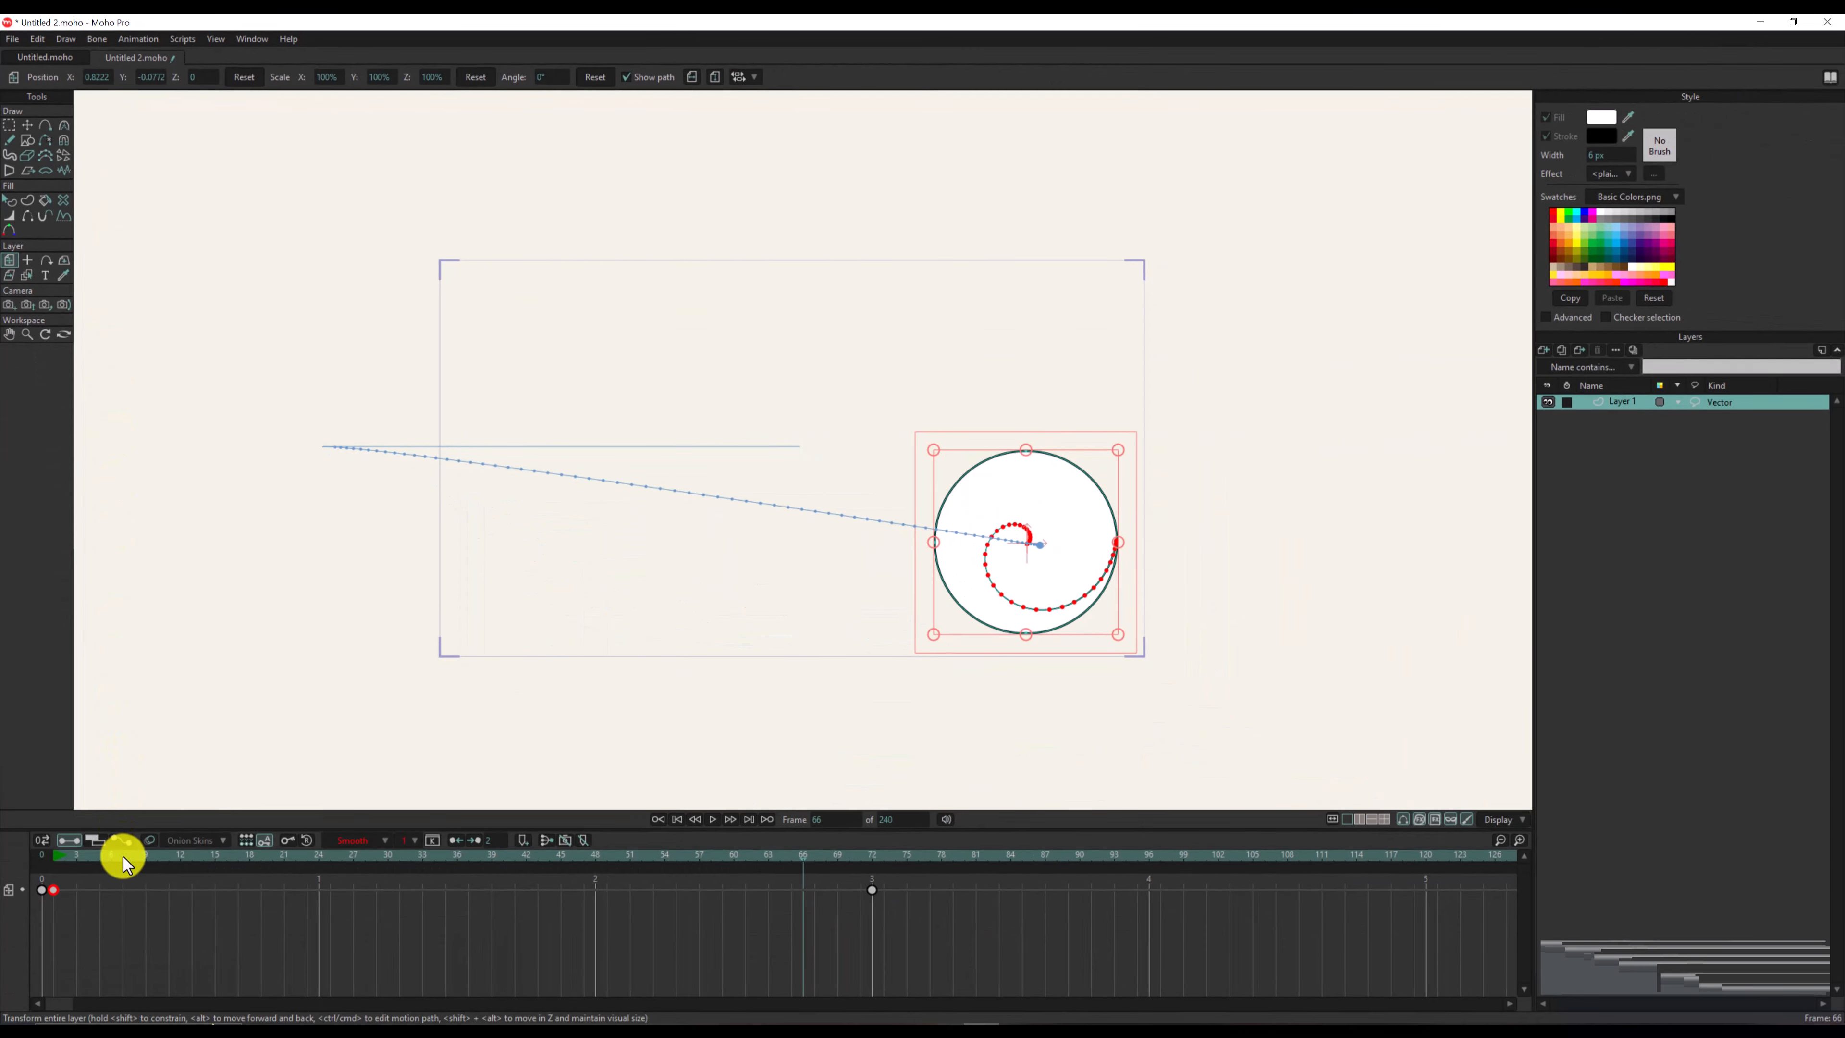
pyautogui.click(124, 858)
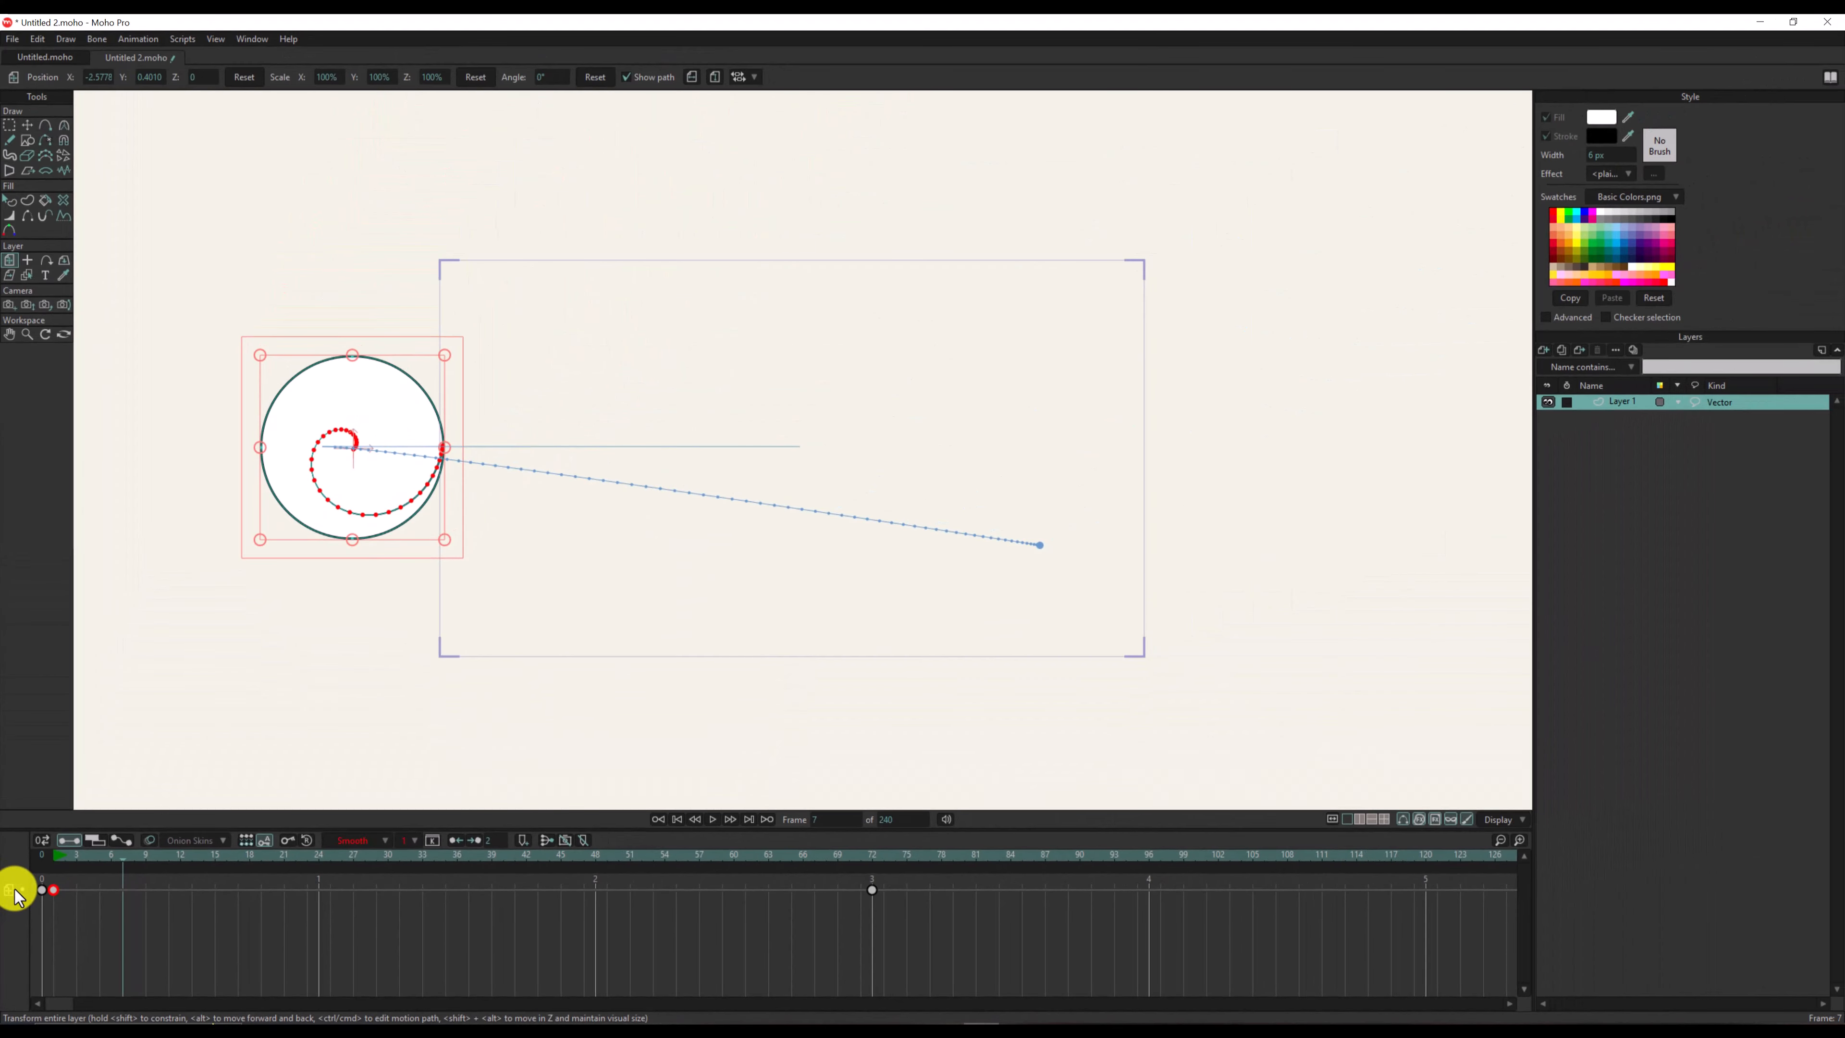
# Step: Add a starting rotation keyframe at frame 1 and rotate the layer clockwise to about -1480° at frame 72
pyautogui.click(51, 856)
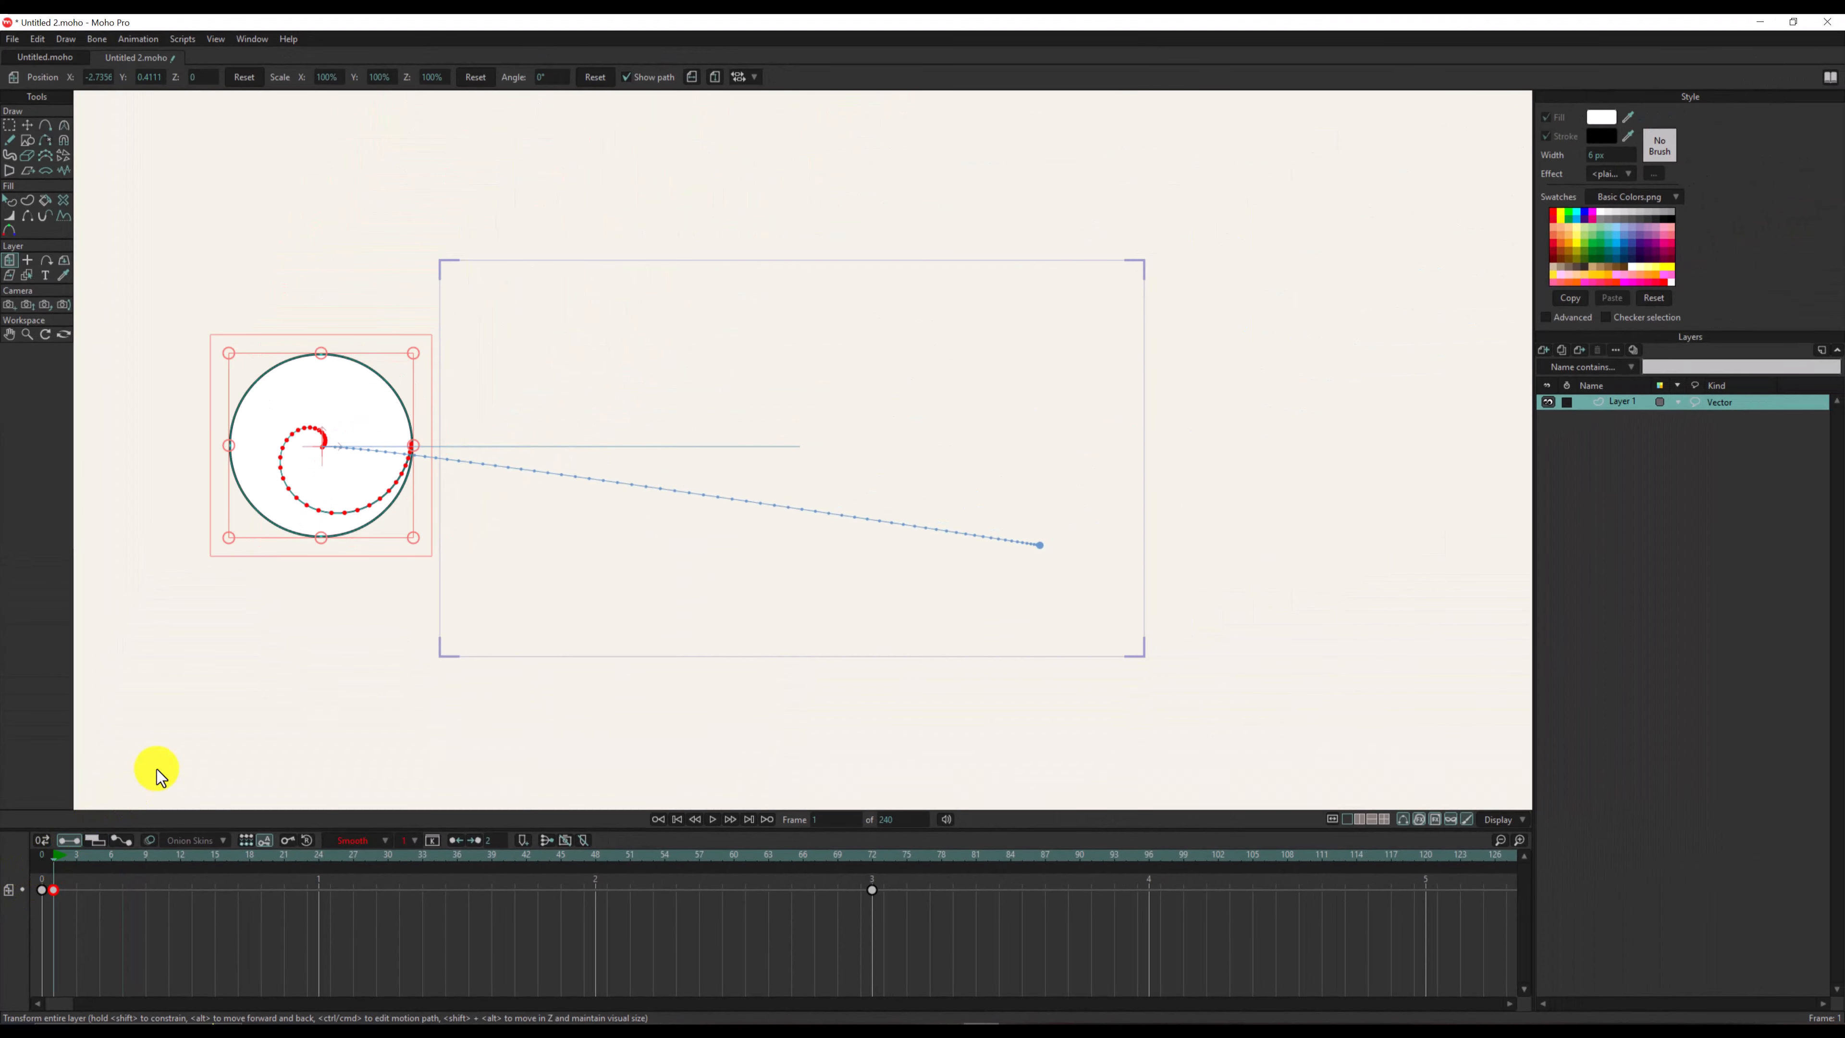
pyautogui.click(413, 545)
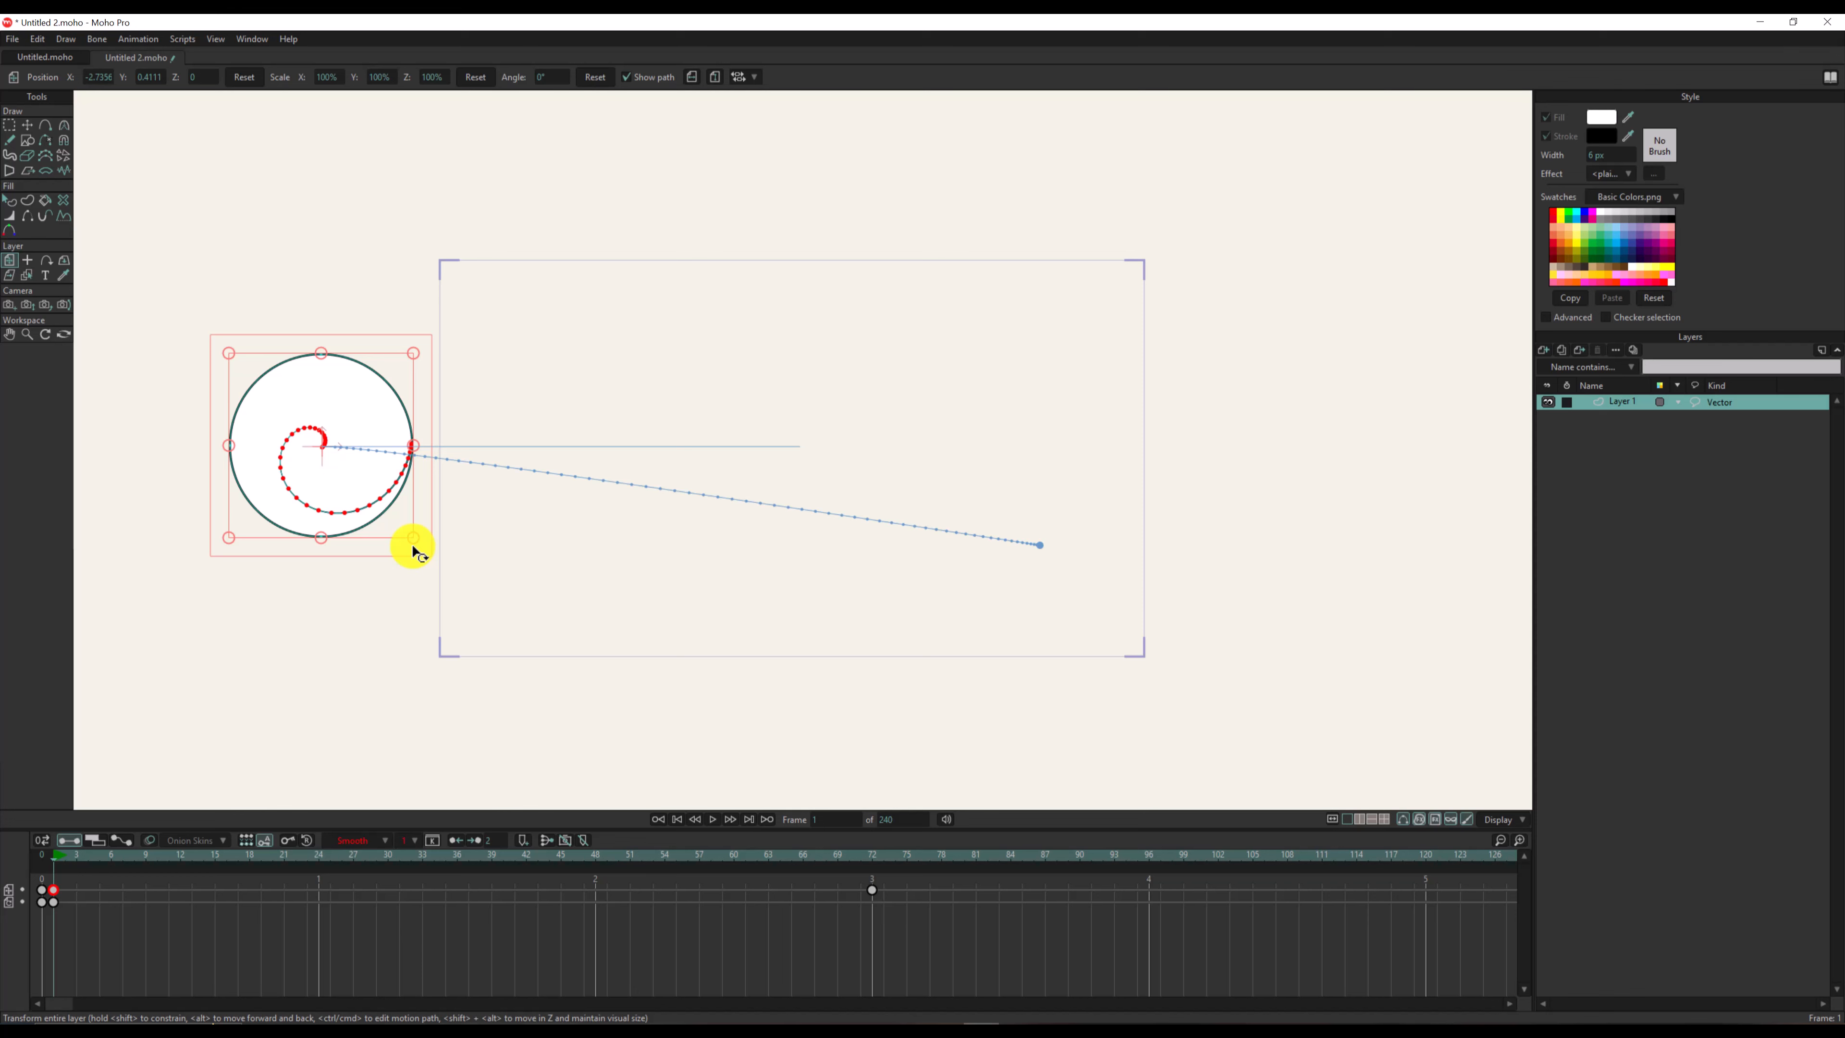
pyautogui.click(873, 857)
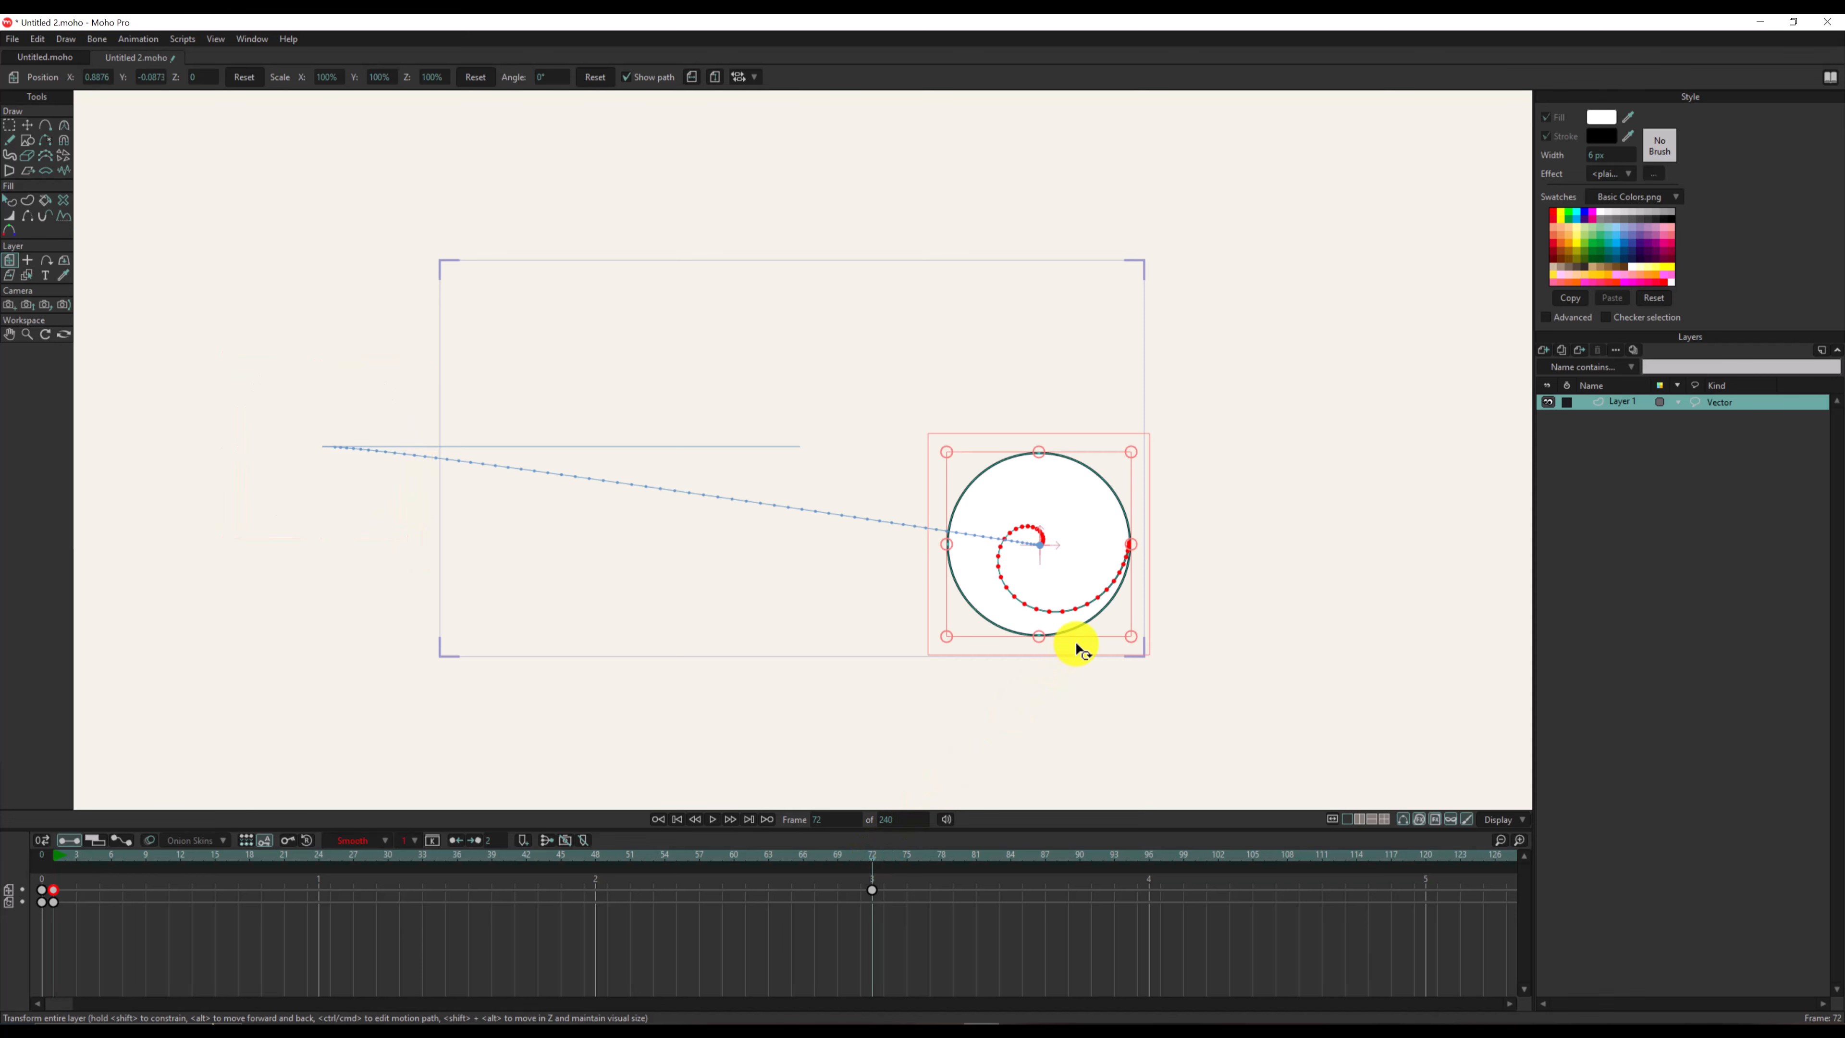
pyautogui.moveTo(1071, 642); pyautogui.dragTo(988, 692)
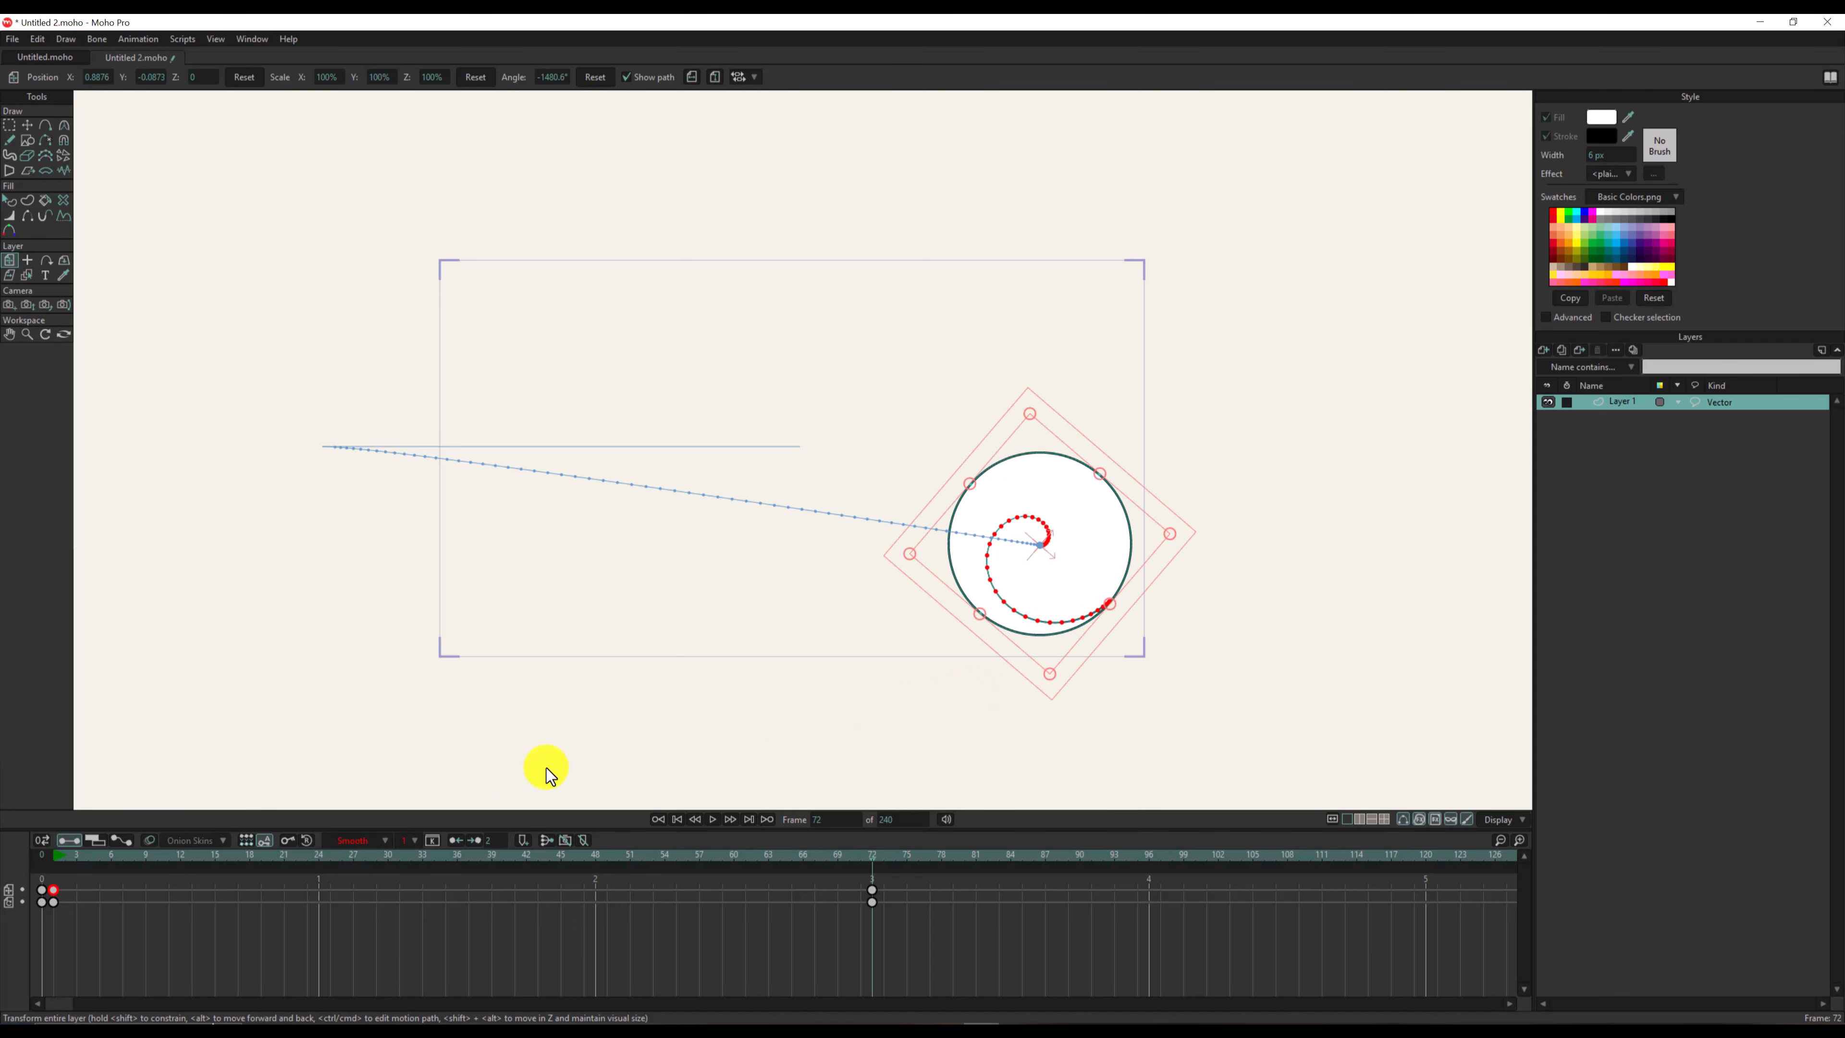
# Step: Play the animation with the final rotation keyframe moved to frame 48, and return that keyframe to frame 72
pyautogui.moveTo(51, 857); pyautogui.dragTo(108, 855)
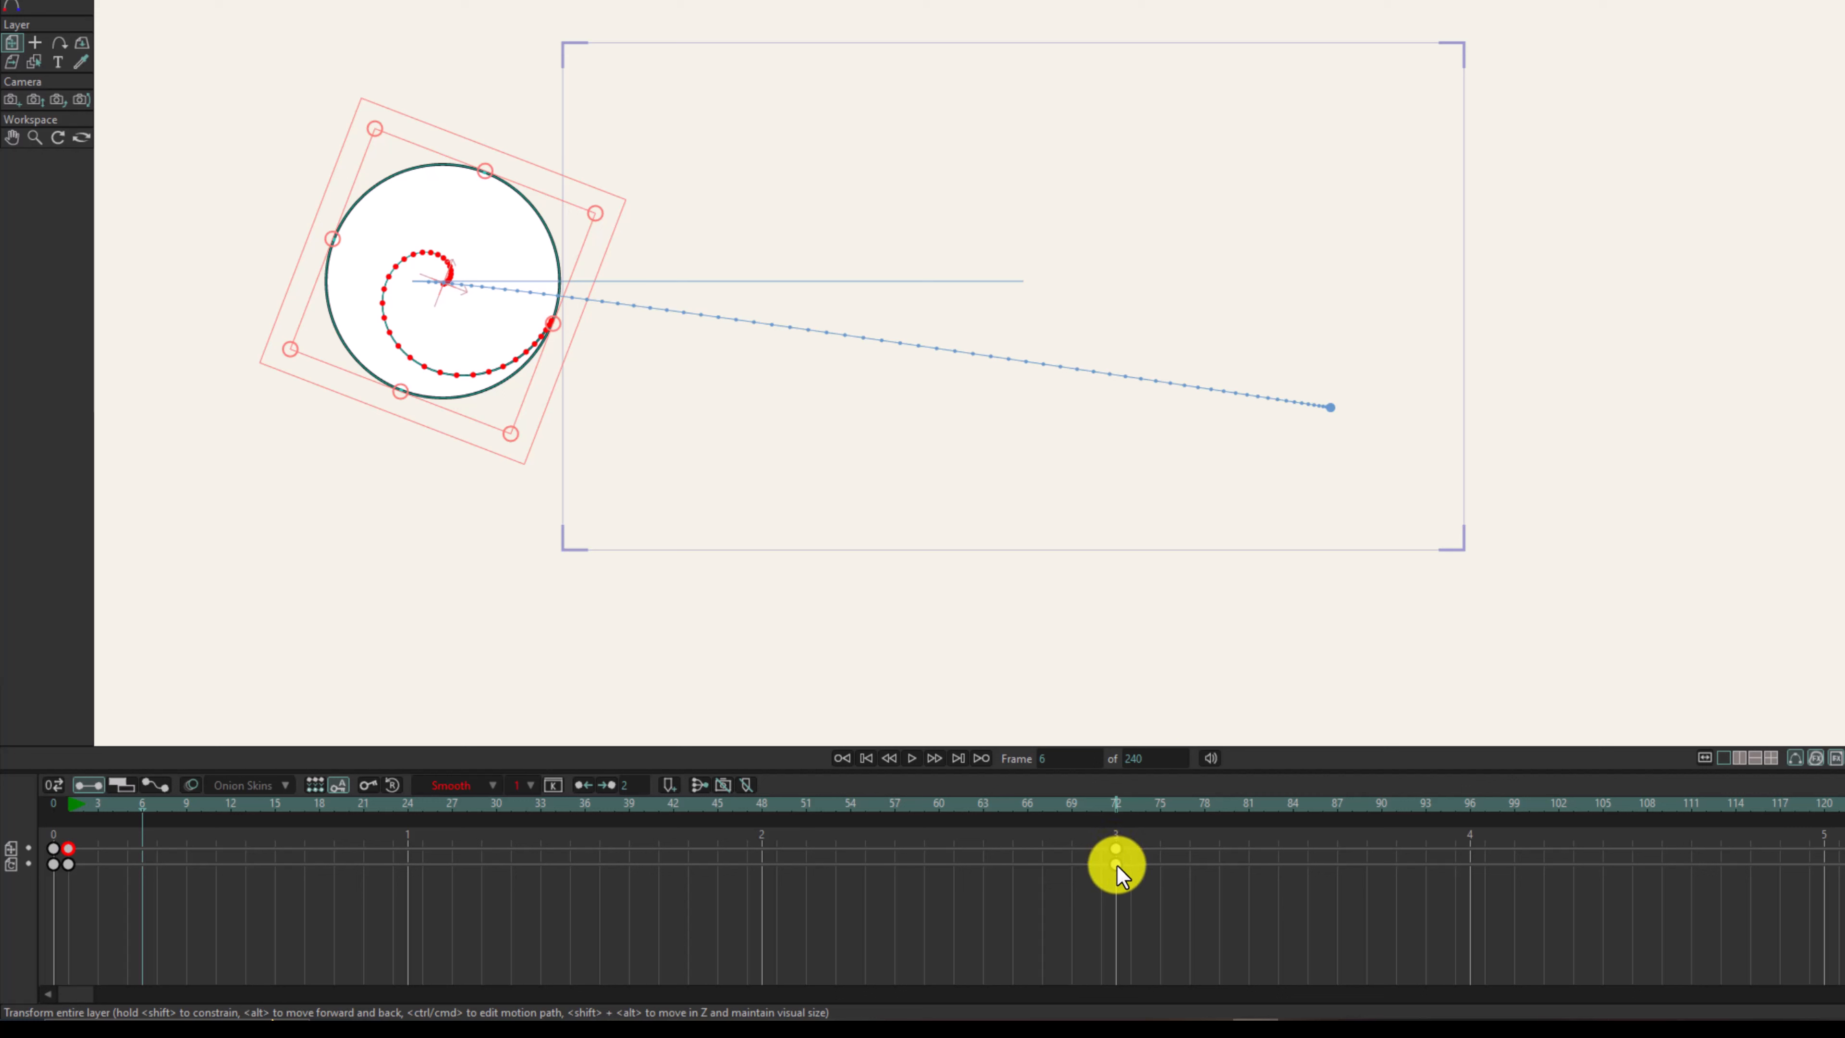
pyautogui.moveTo(1115, 864); pyautogui.dragTo(765, 875)
pyautogui.moveTo(69, 800); pyautogui.dragTo(52, 852)
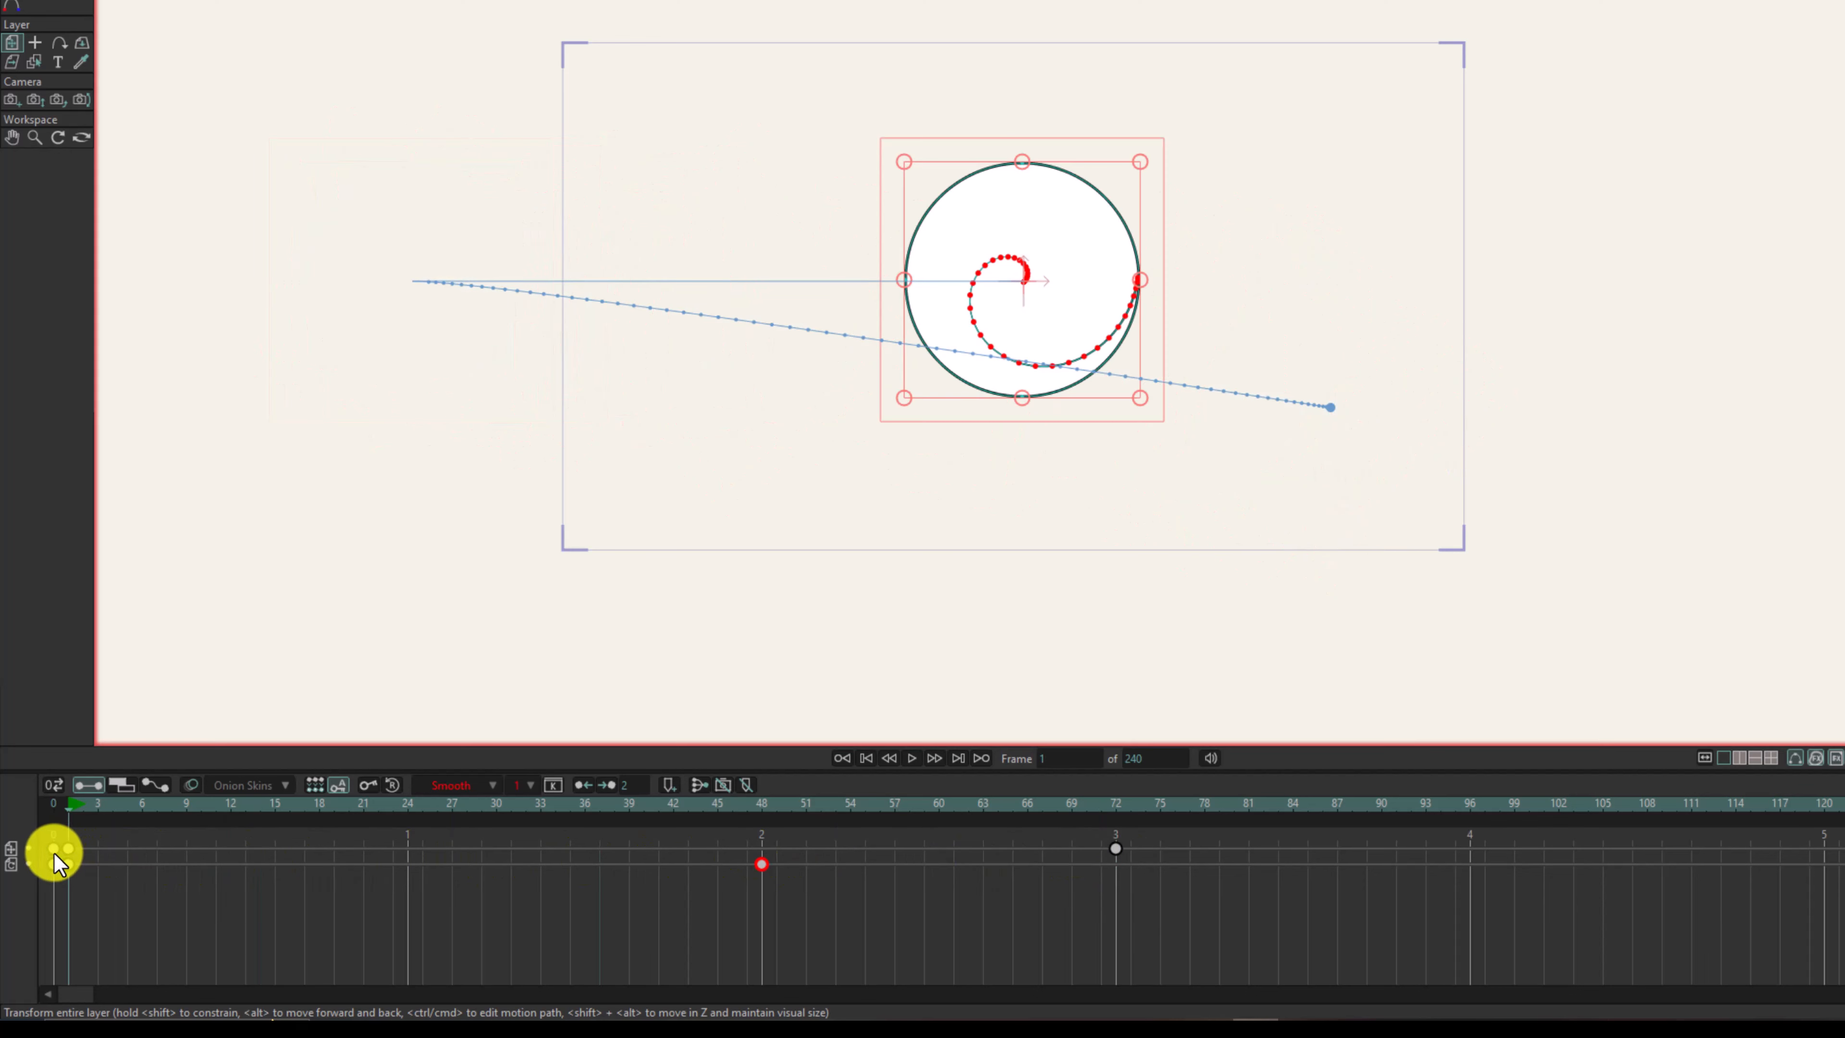
pyautogui.hotkey('ctrl', 'space')
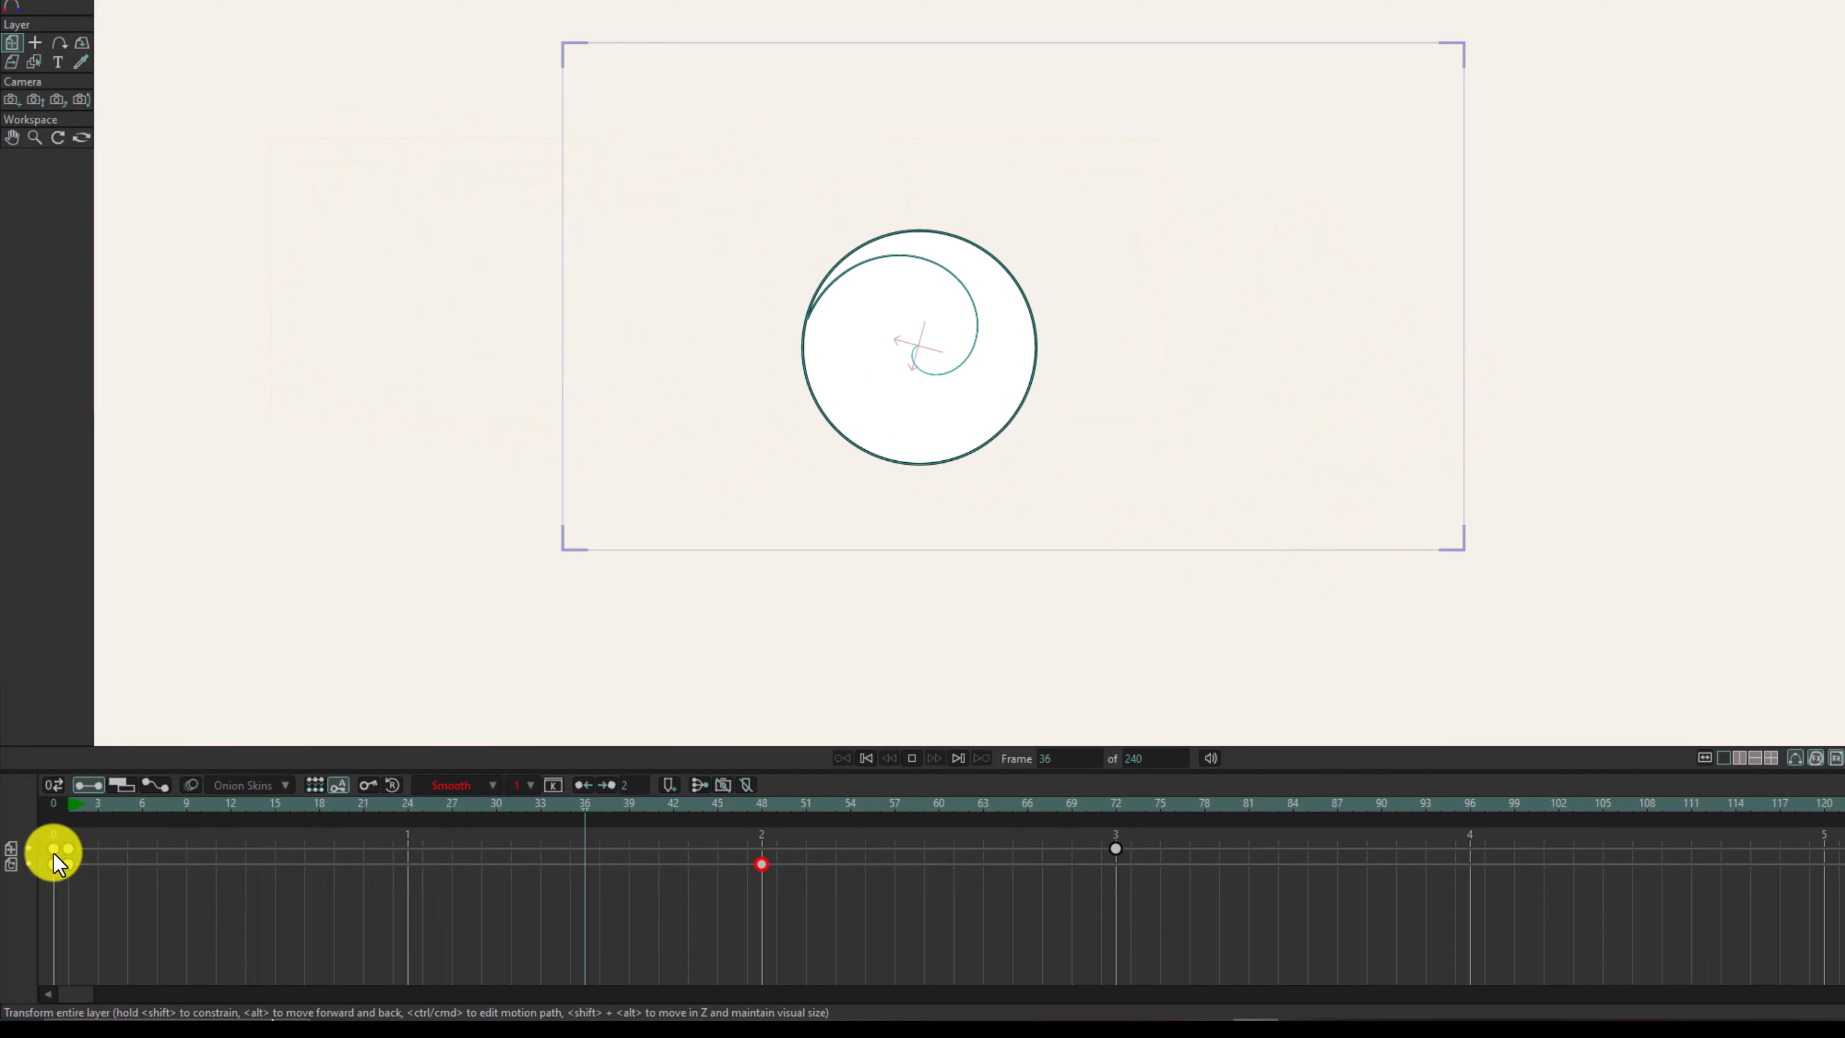
pyautogui.hotkey('ctrl', 'space')
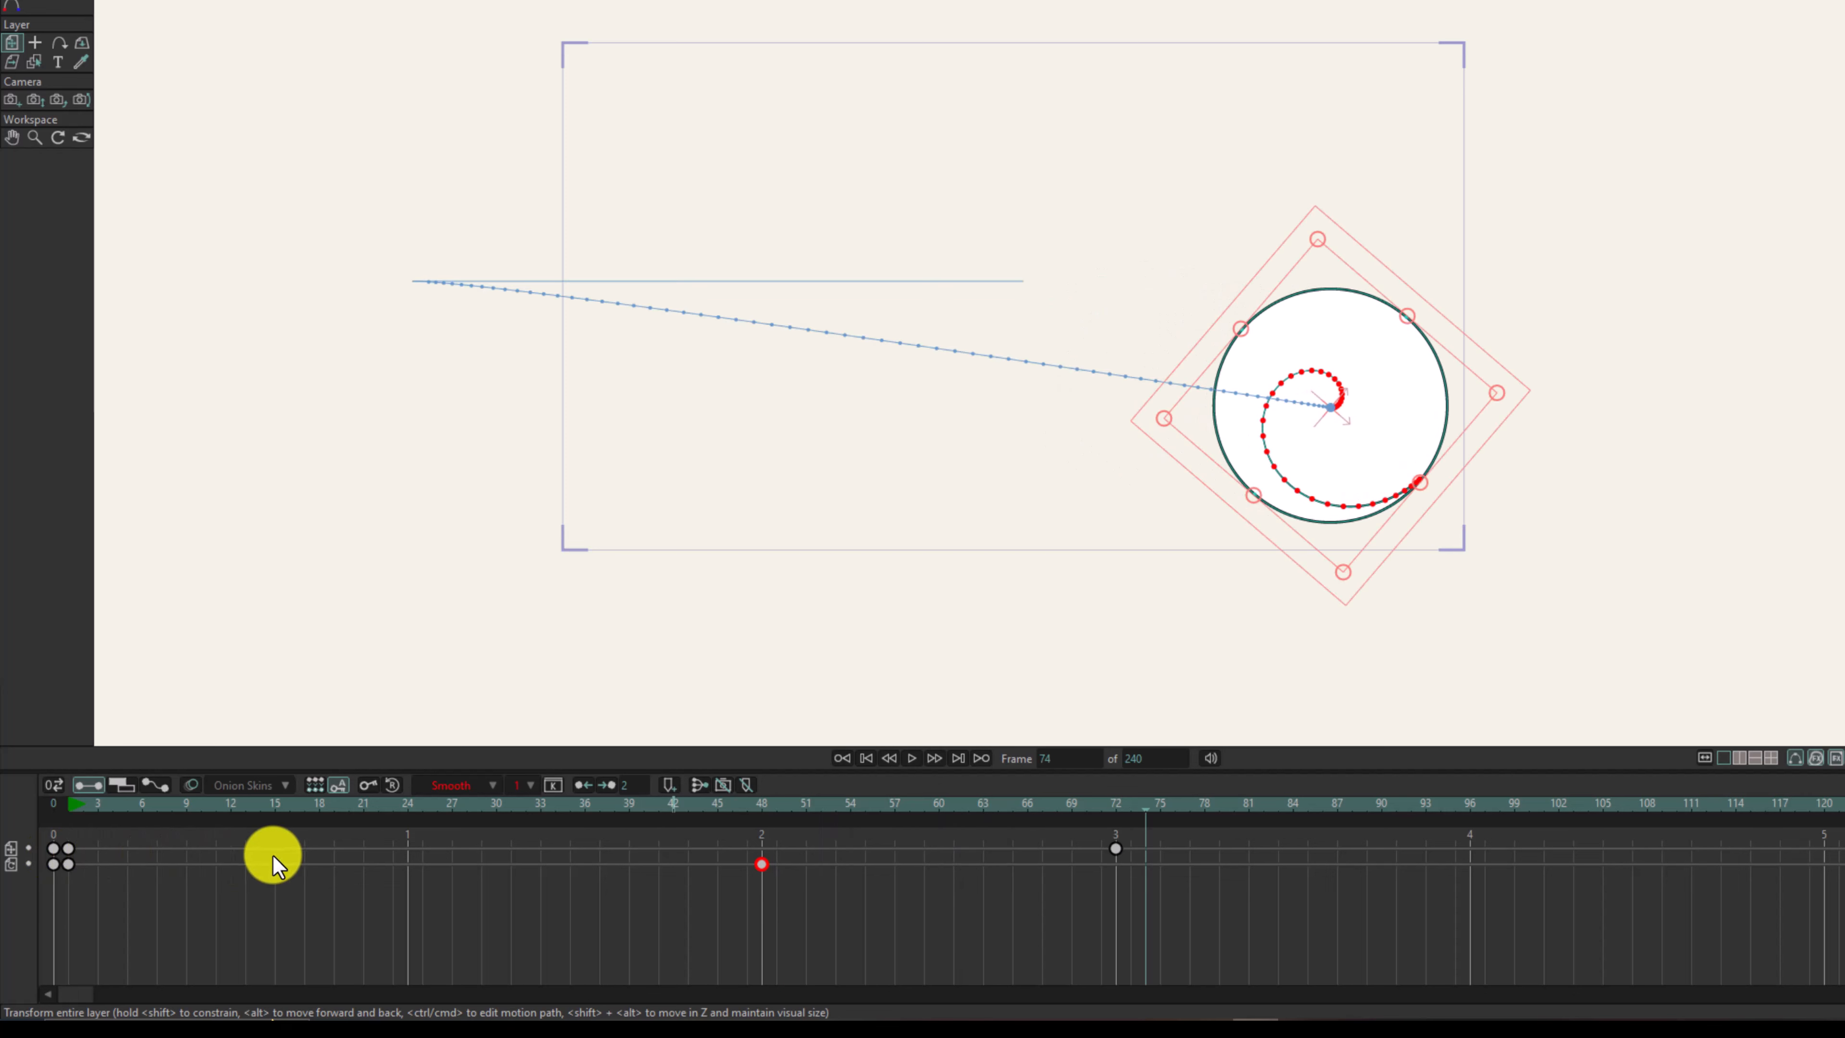
pyautogui.moveTo(762, 861); pyautogui.dragTo(1122, 866)
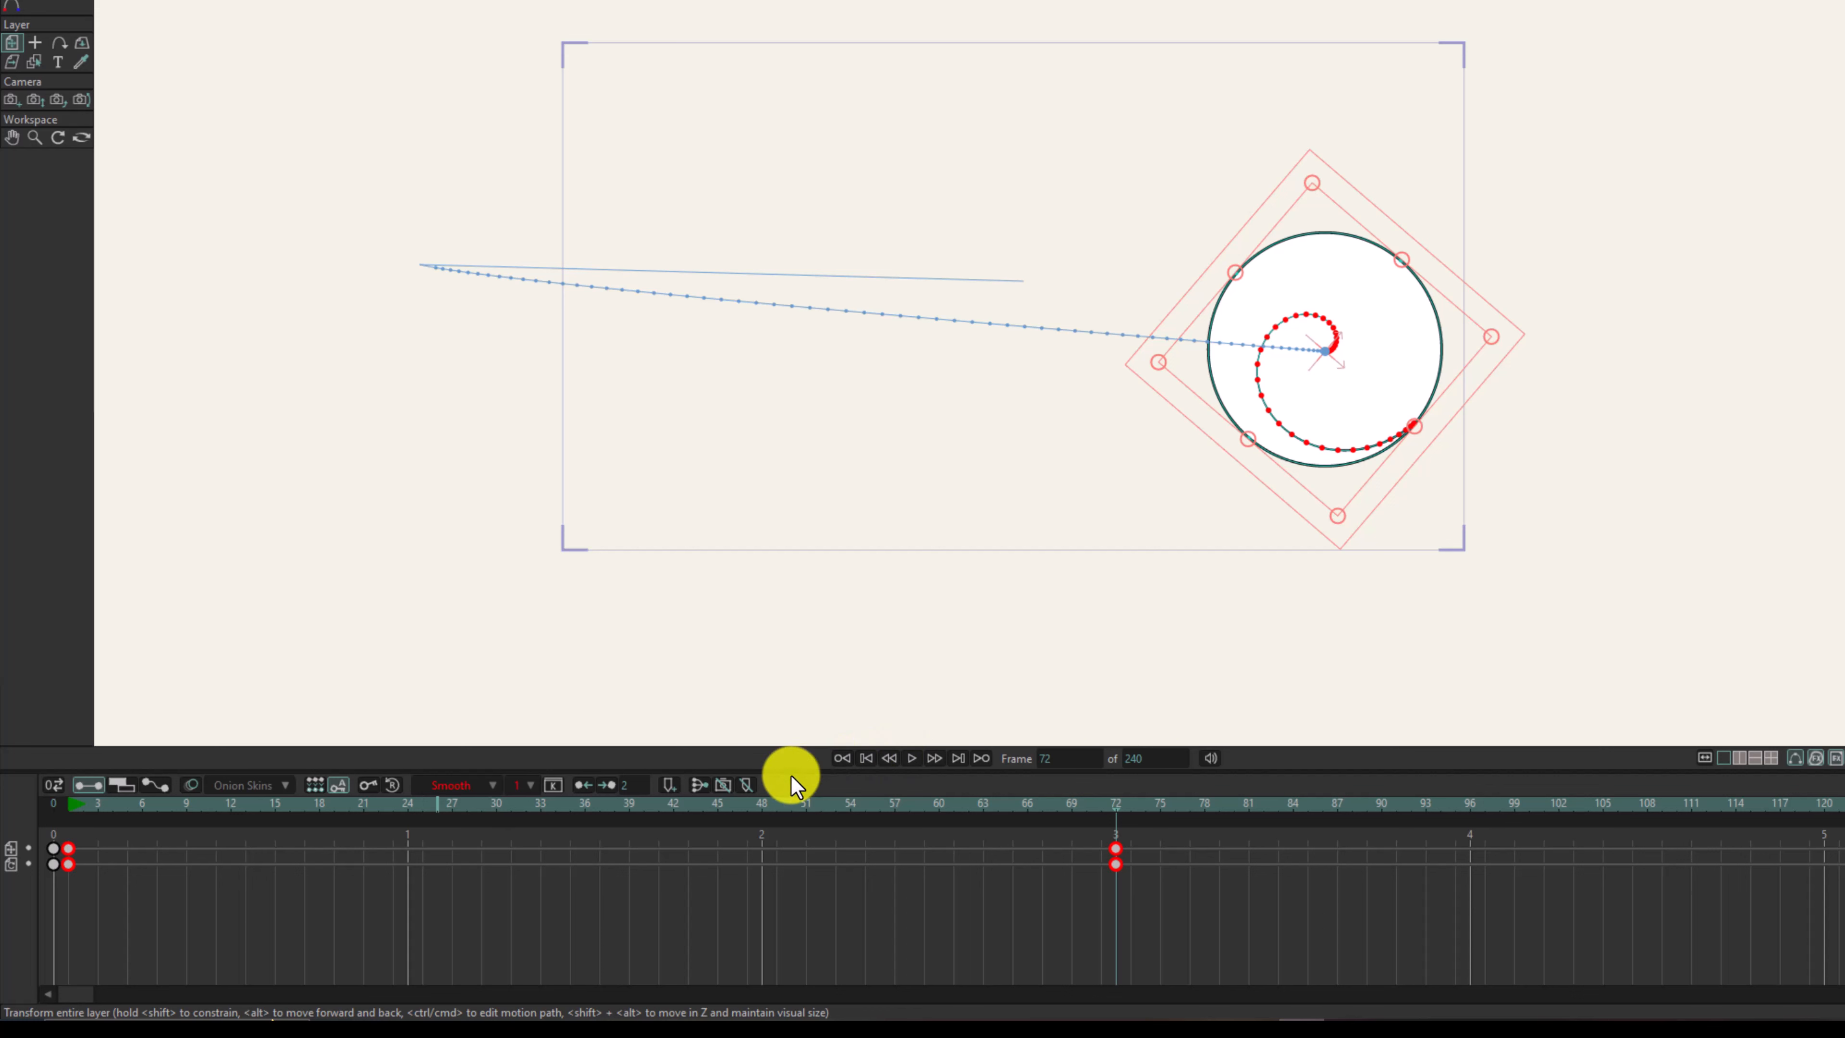
# Step: Select all keyframes at frames 1 and 72, enable editing of multiple keyframes, move the ball's whole path upward, and play the animation
pyautogui.click(362, 868)
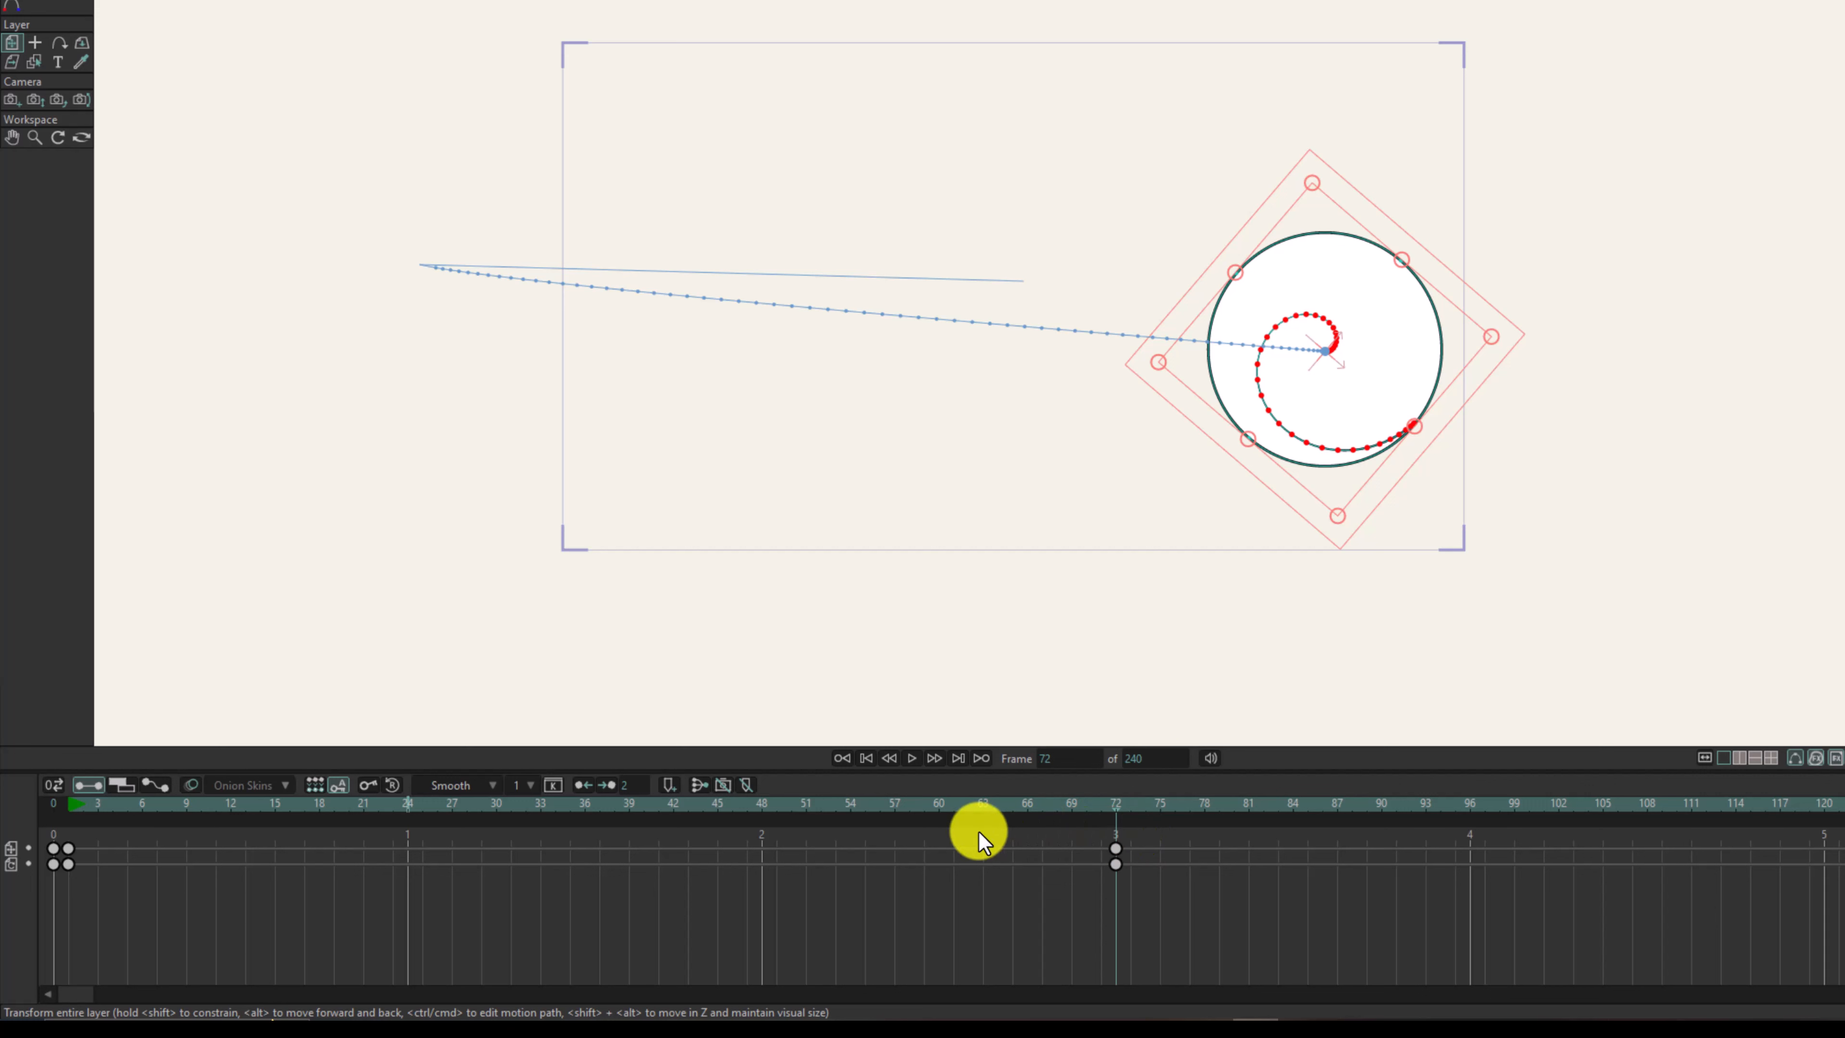
pyautogui.click(70, 806)
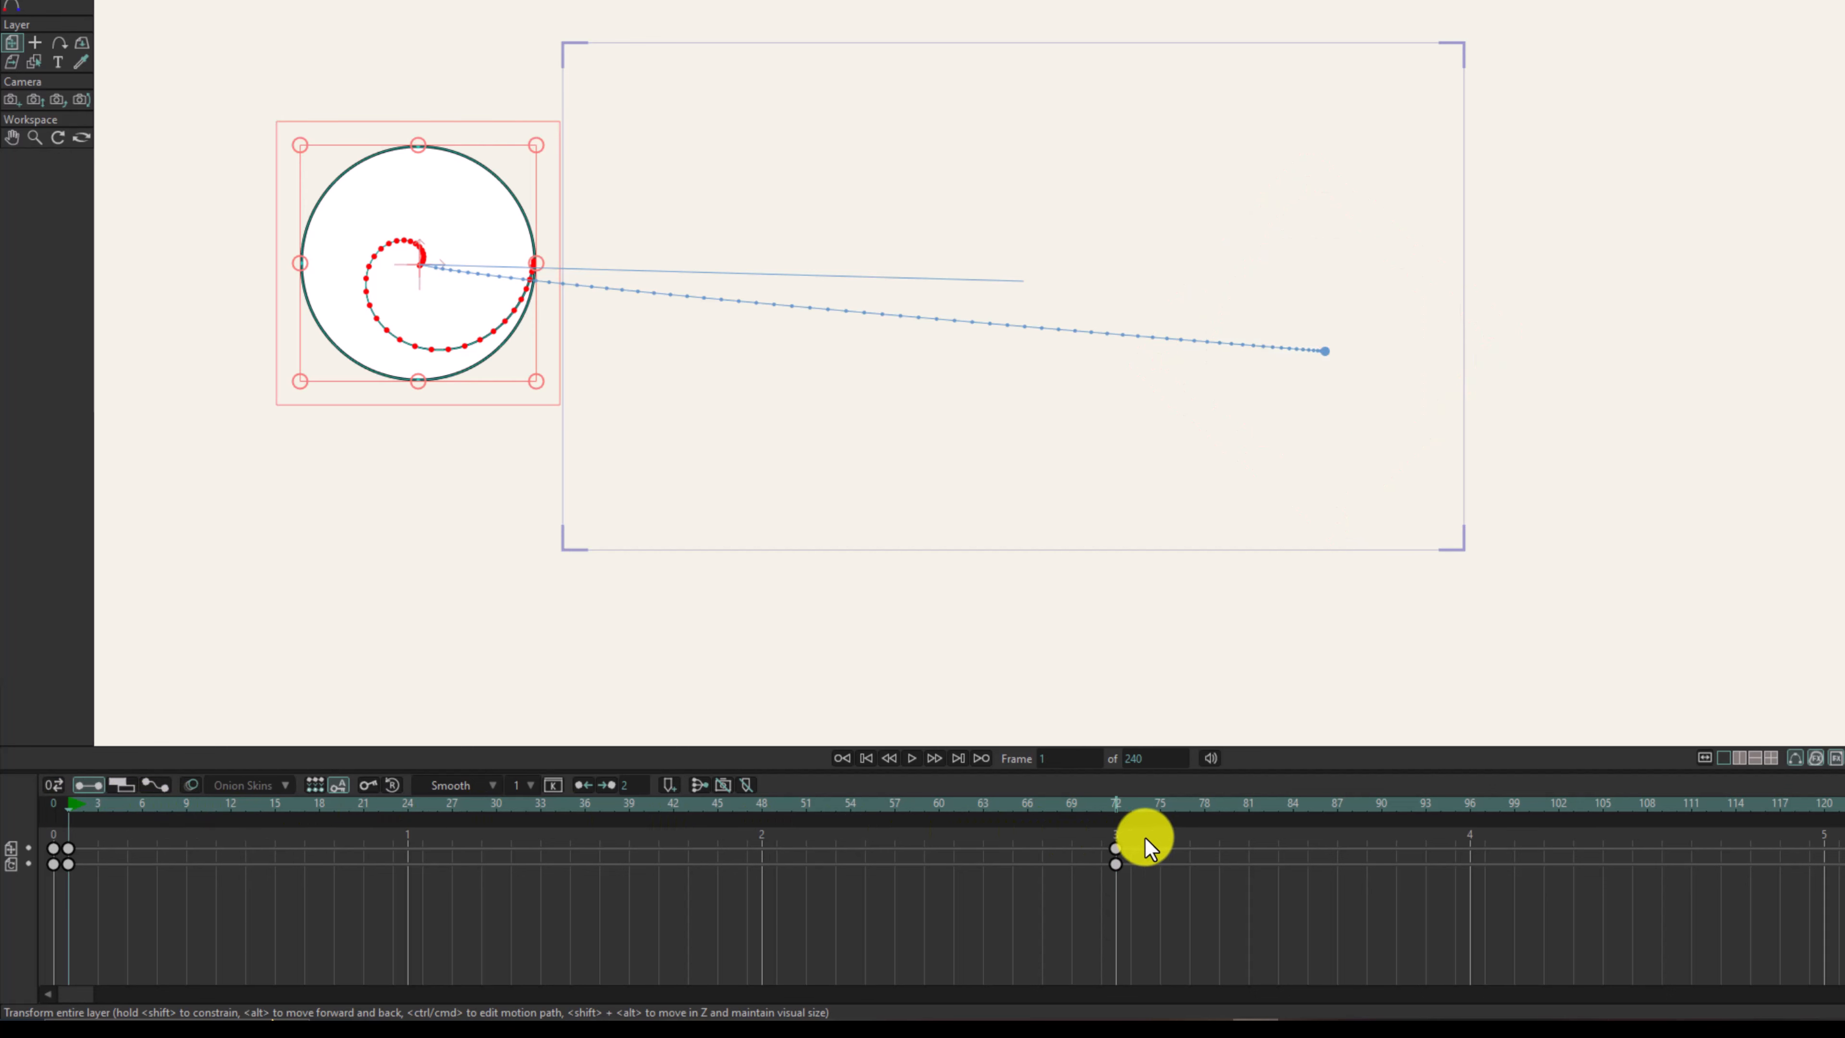
pyautogui.moveTo(1153, 836); pyautogui.dragTo(64, 895)
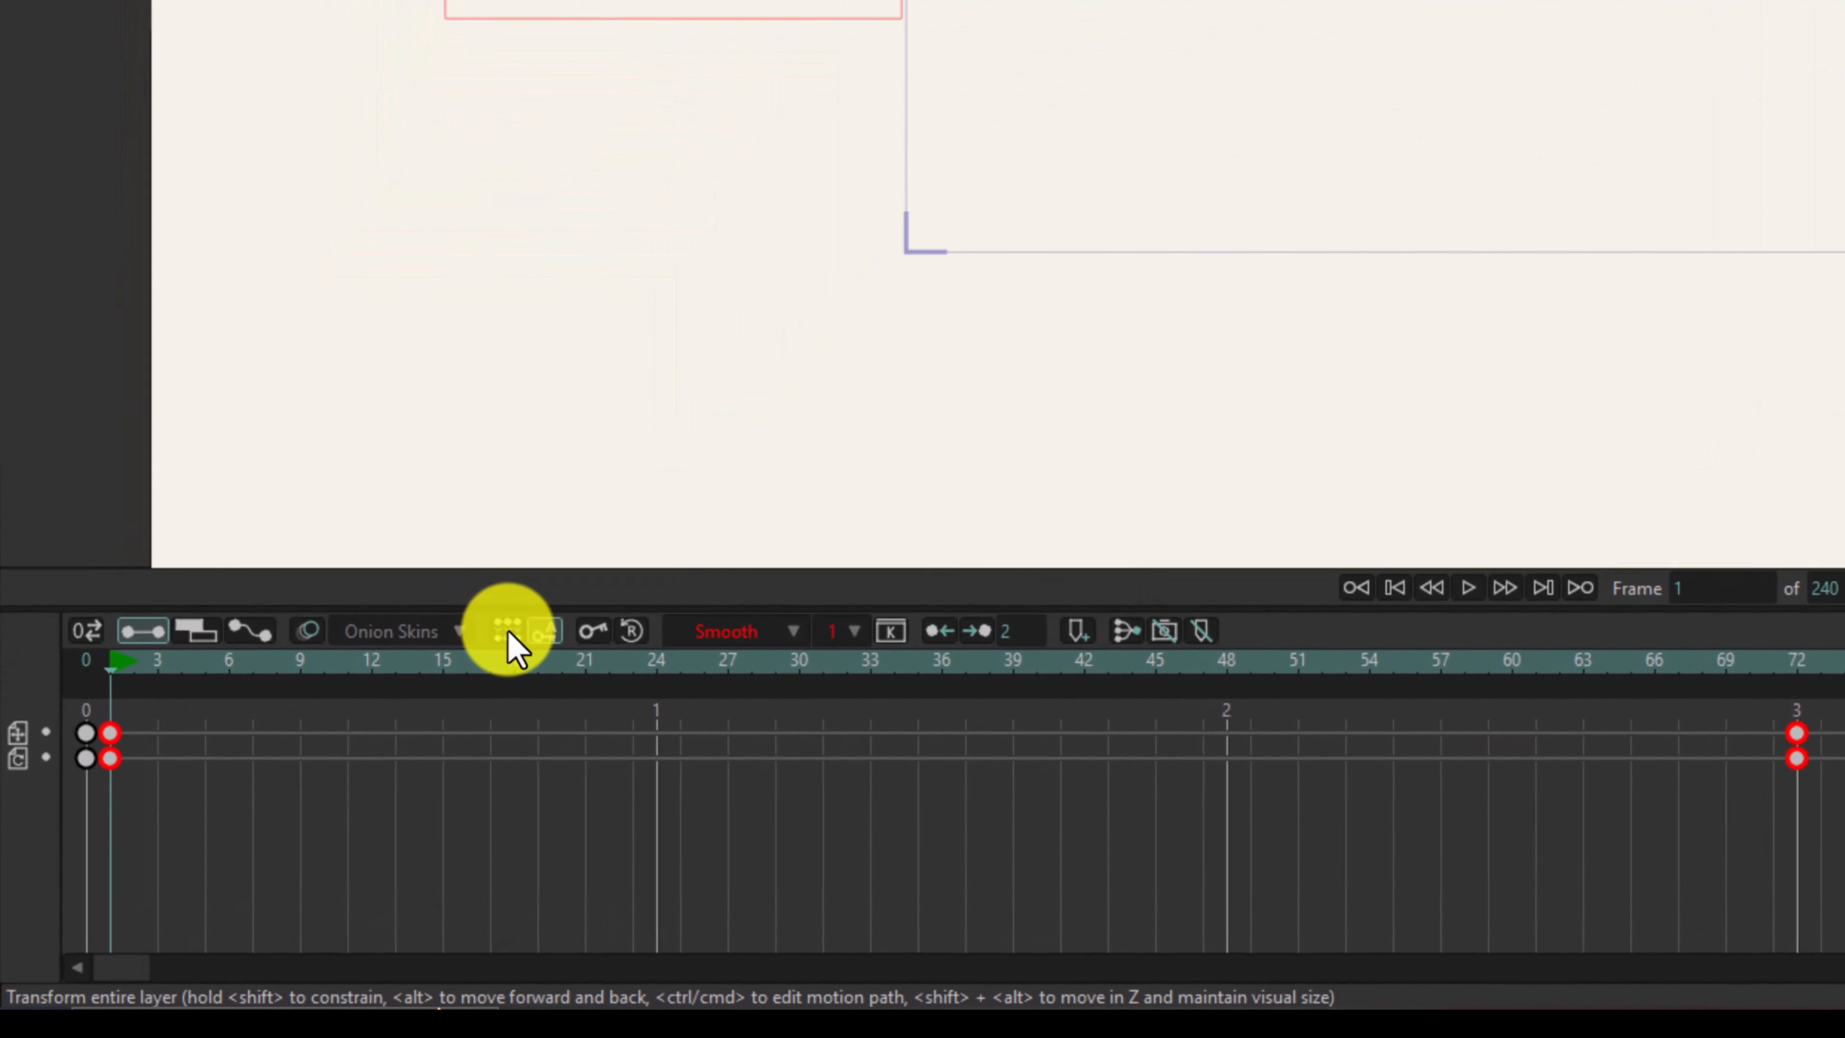
pyautogui.click(314, 785)
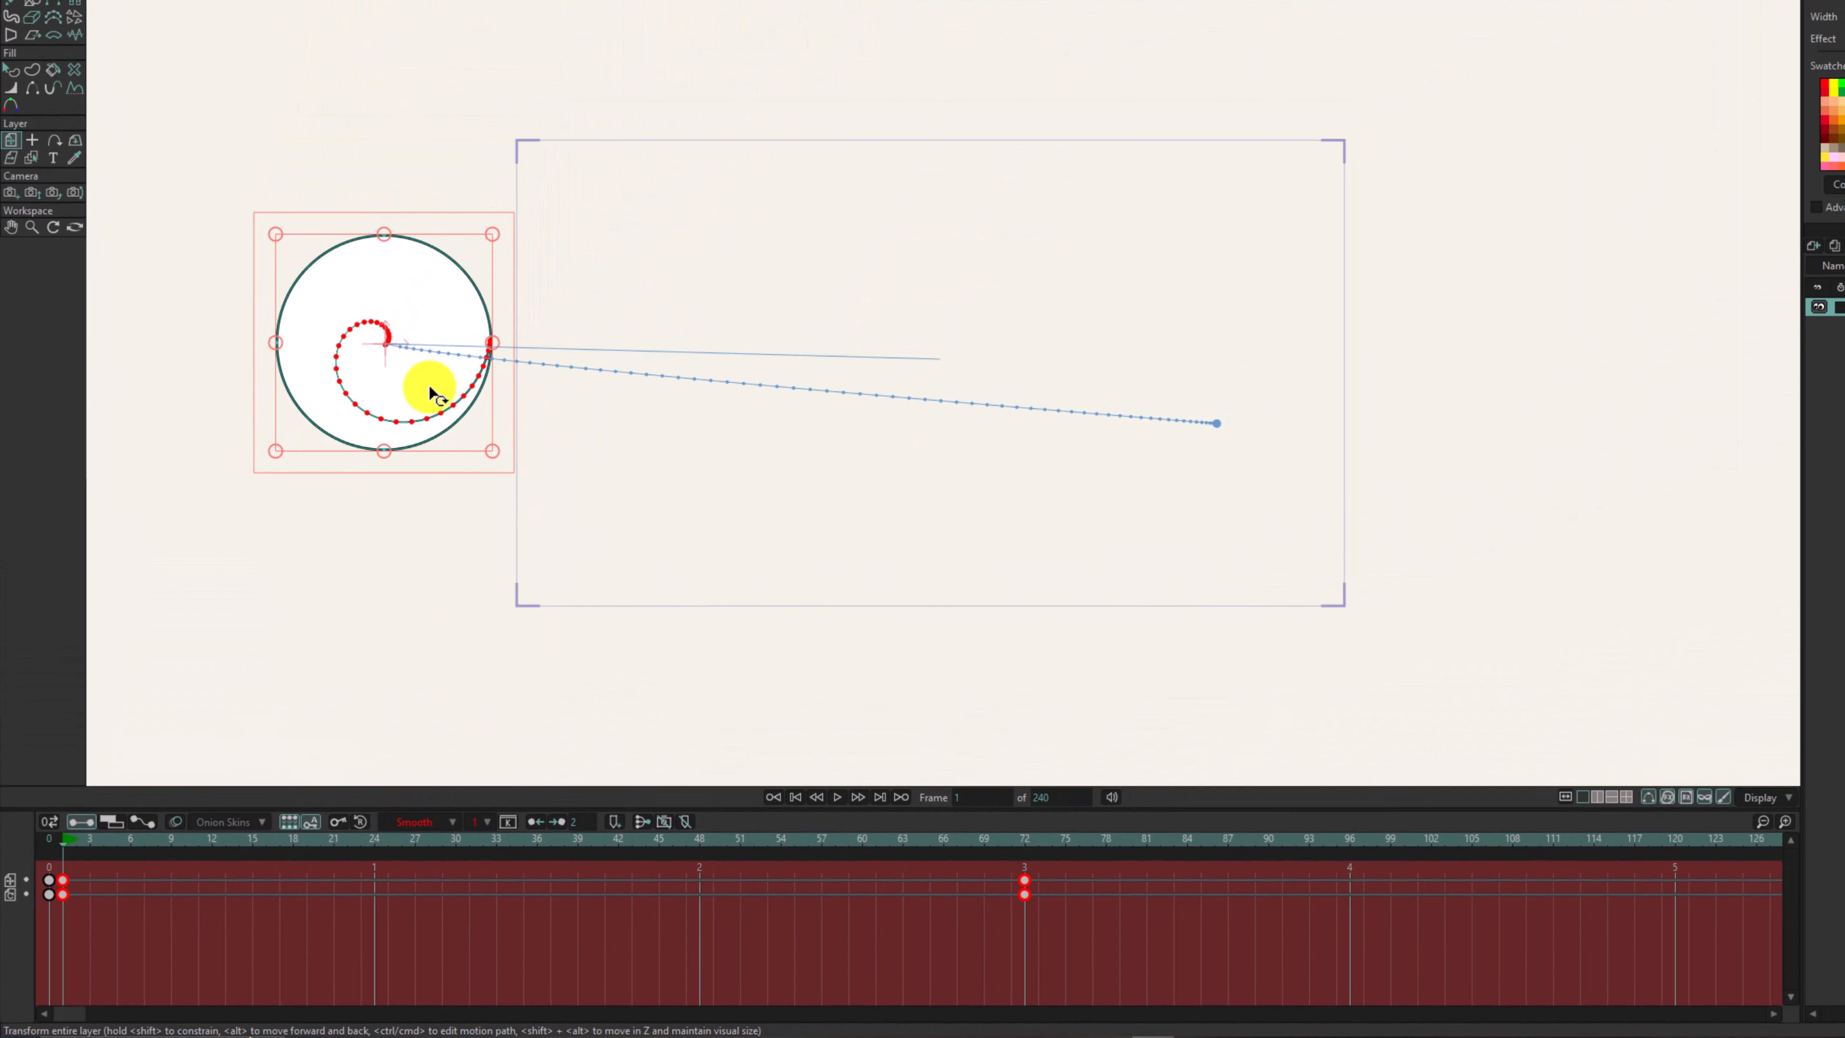
pyautogui.moveTo(427, 384); pyautogui.dragTo(429, 227)
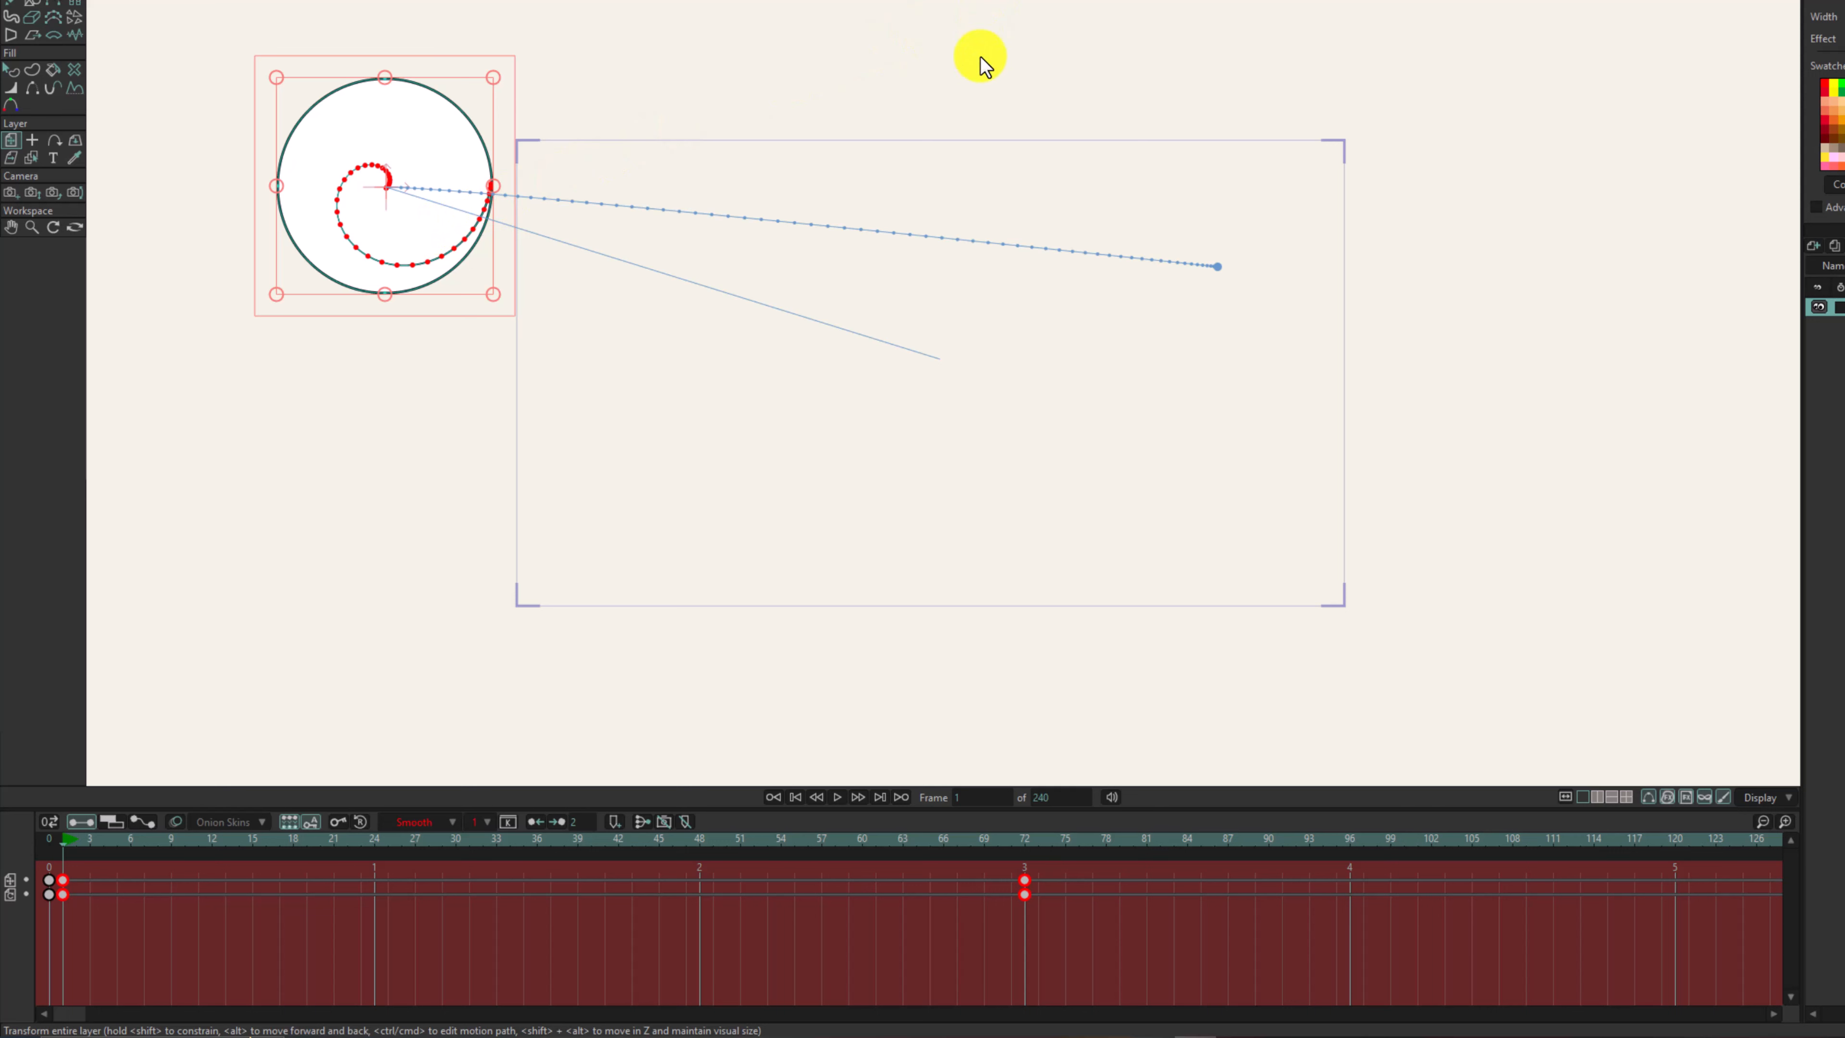
pyautogui.click(837, 797)
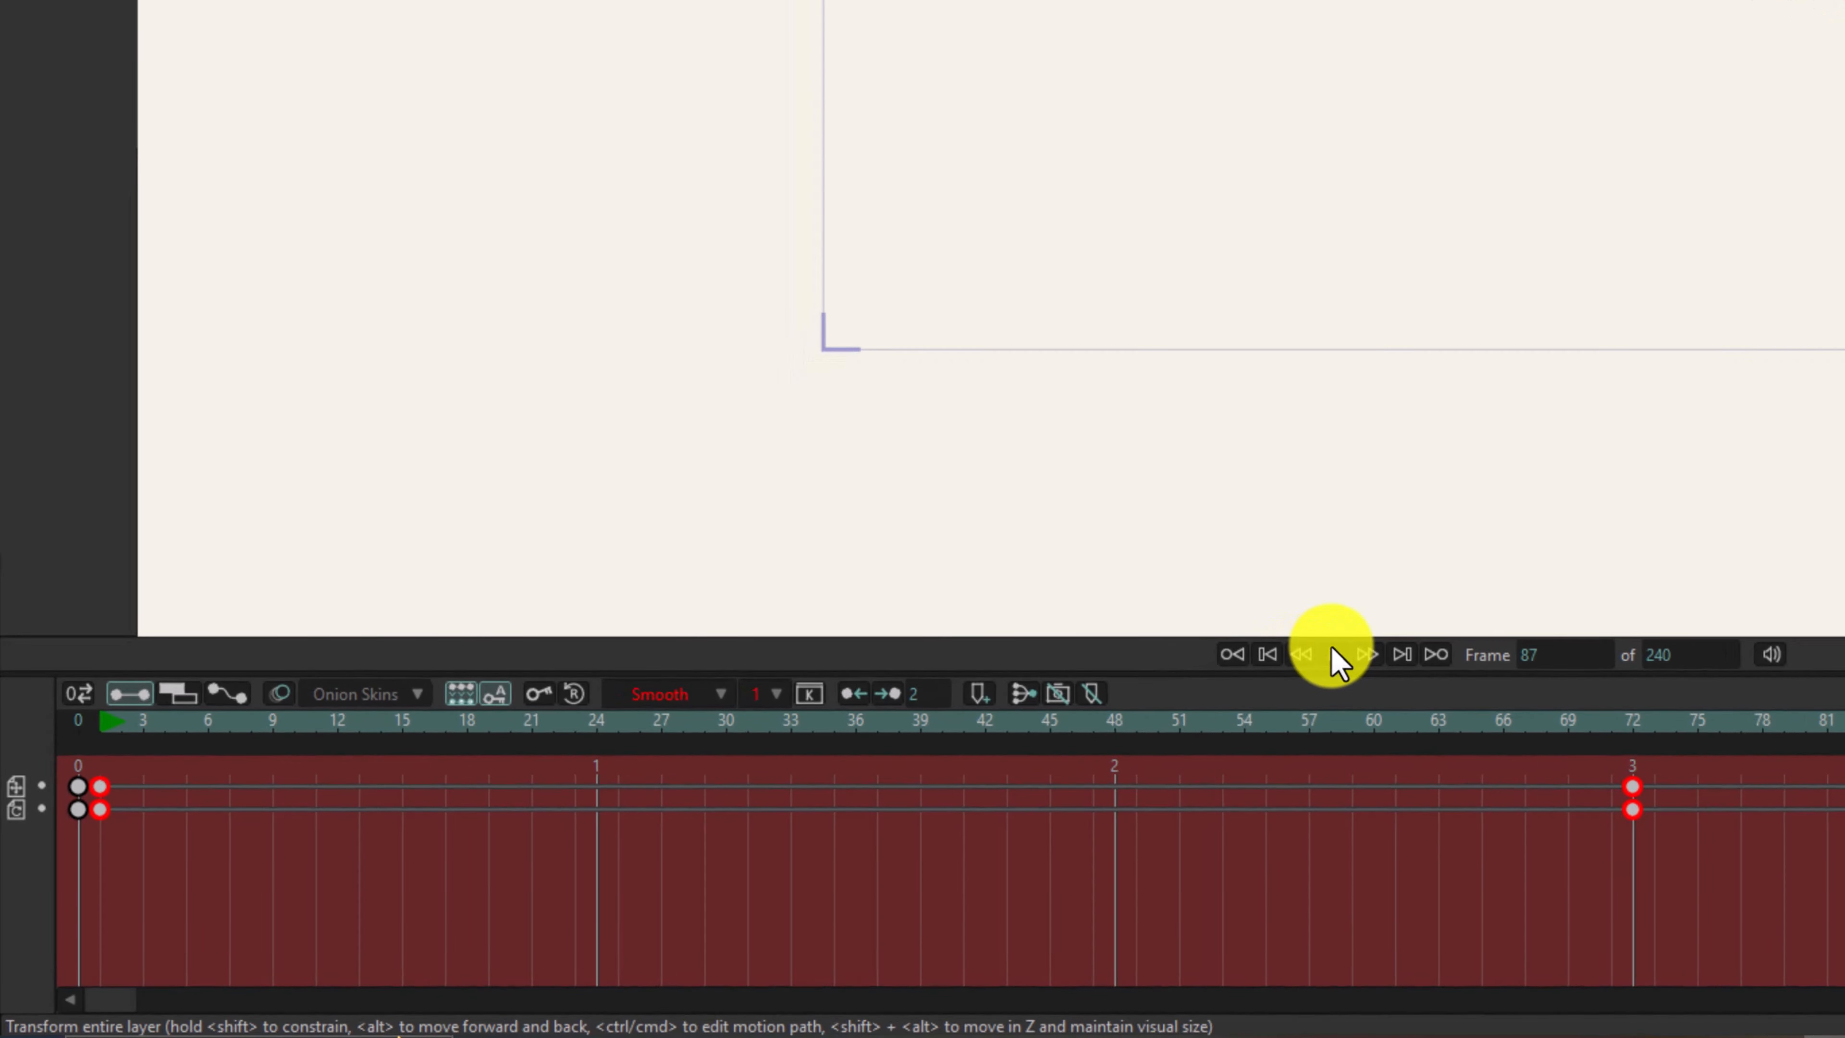
# Step: Consolidate the layer's channels into a single timeline row, go to frame 16, and un-consolidate the channels again
pyautogui.rightClick(19, 789)
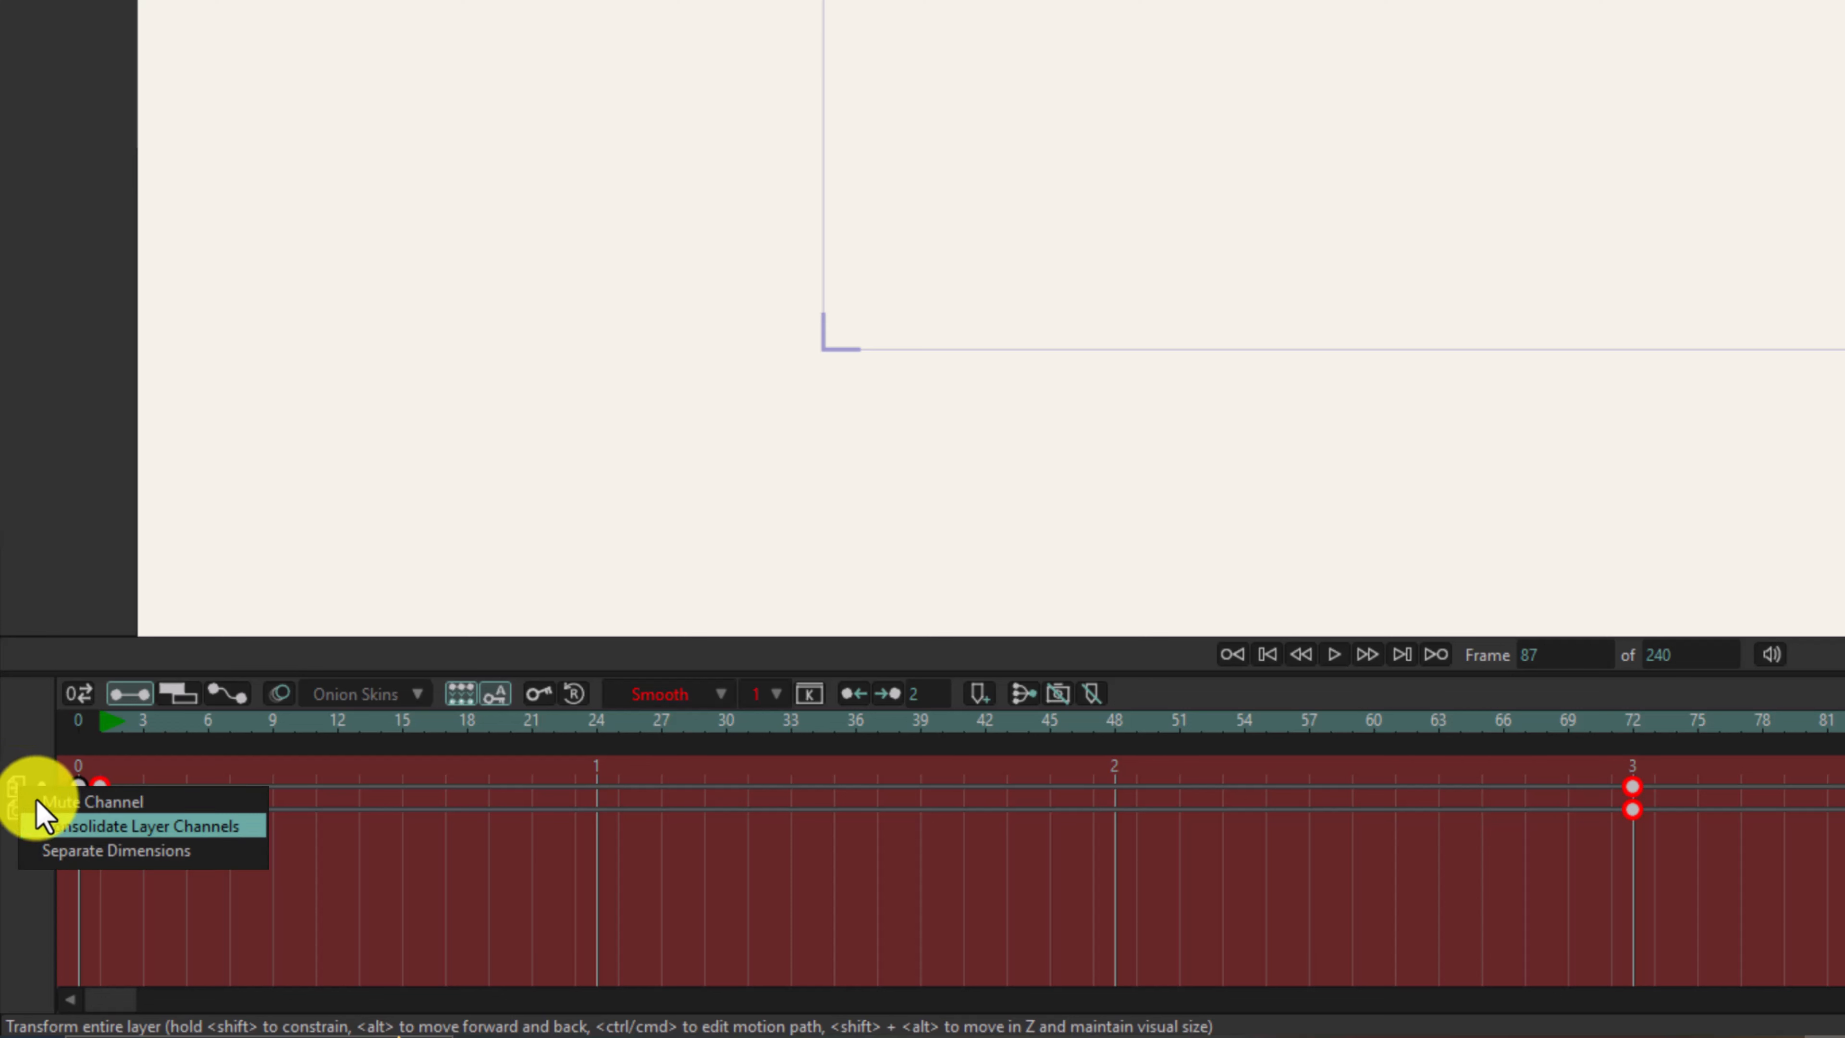
pyautogui.click(75, 827)
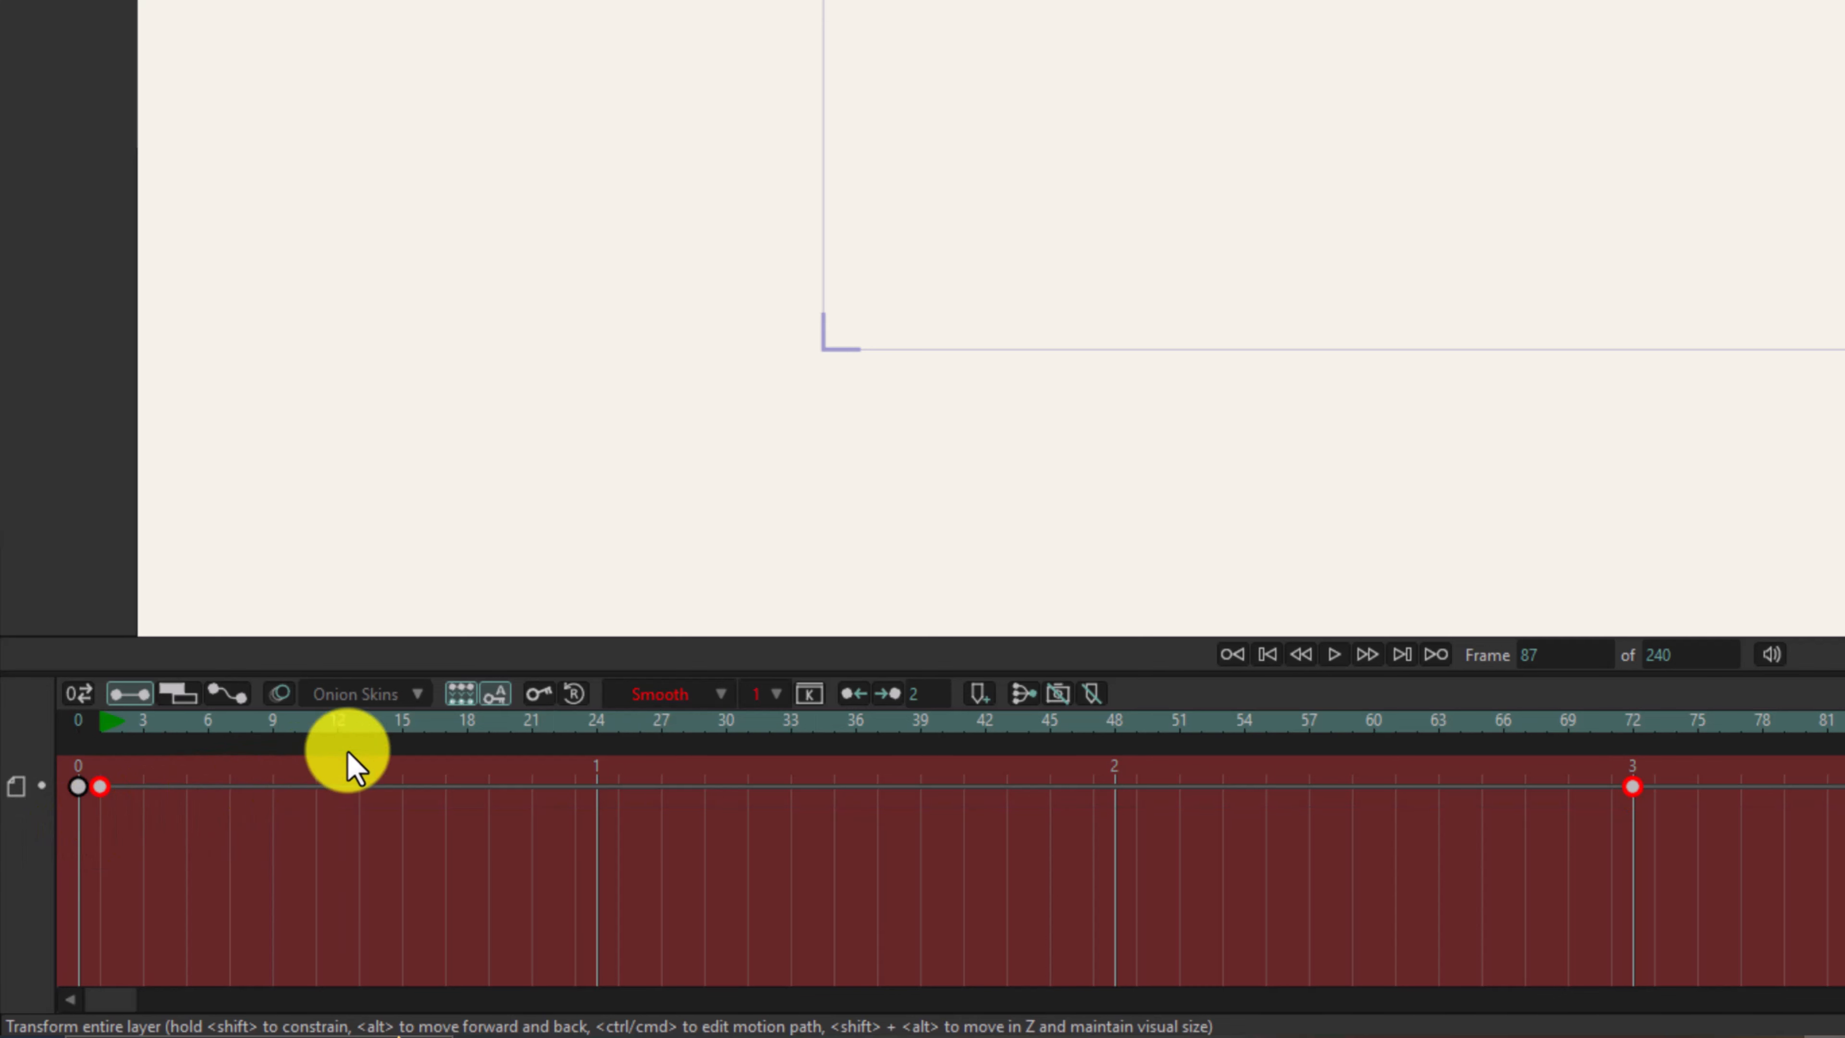
pyautogui.click(424, 727)
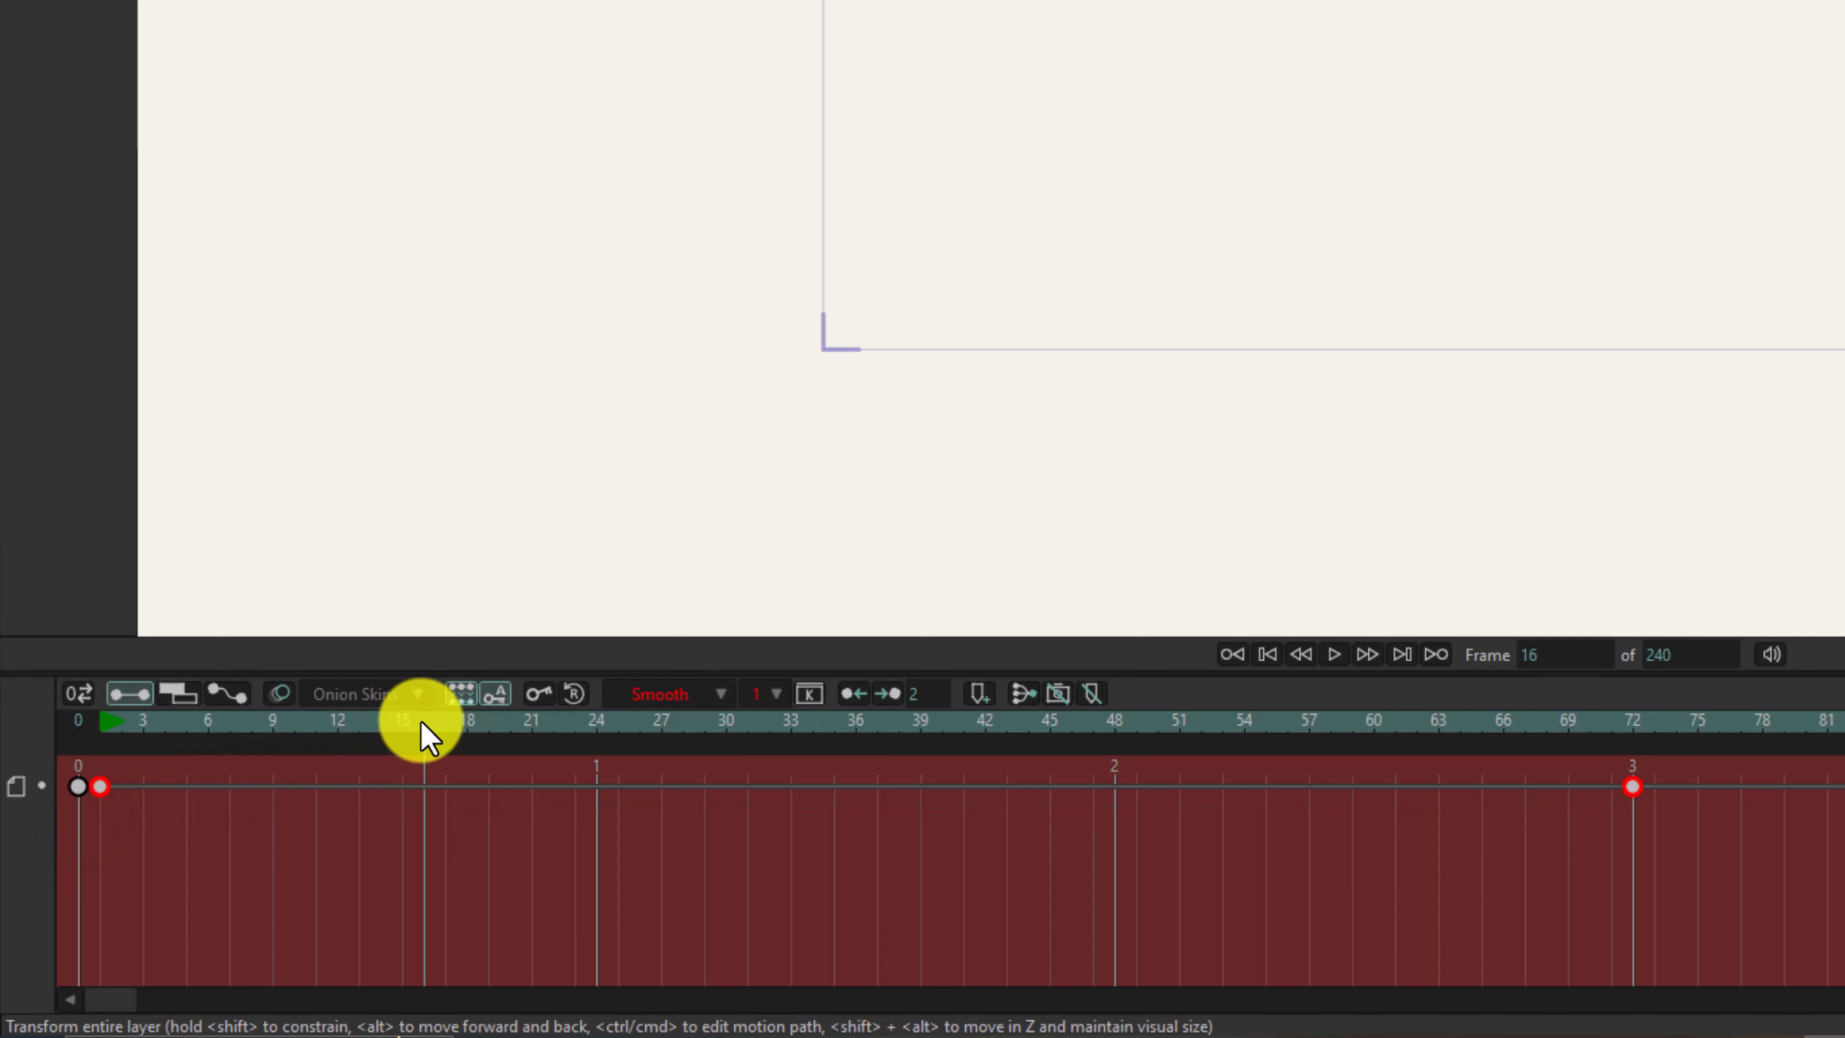
pyautogui.click(26, 792)
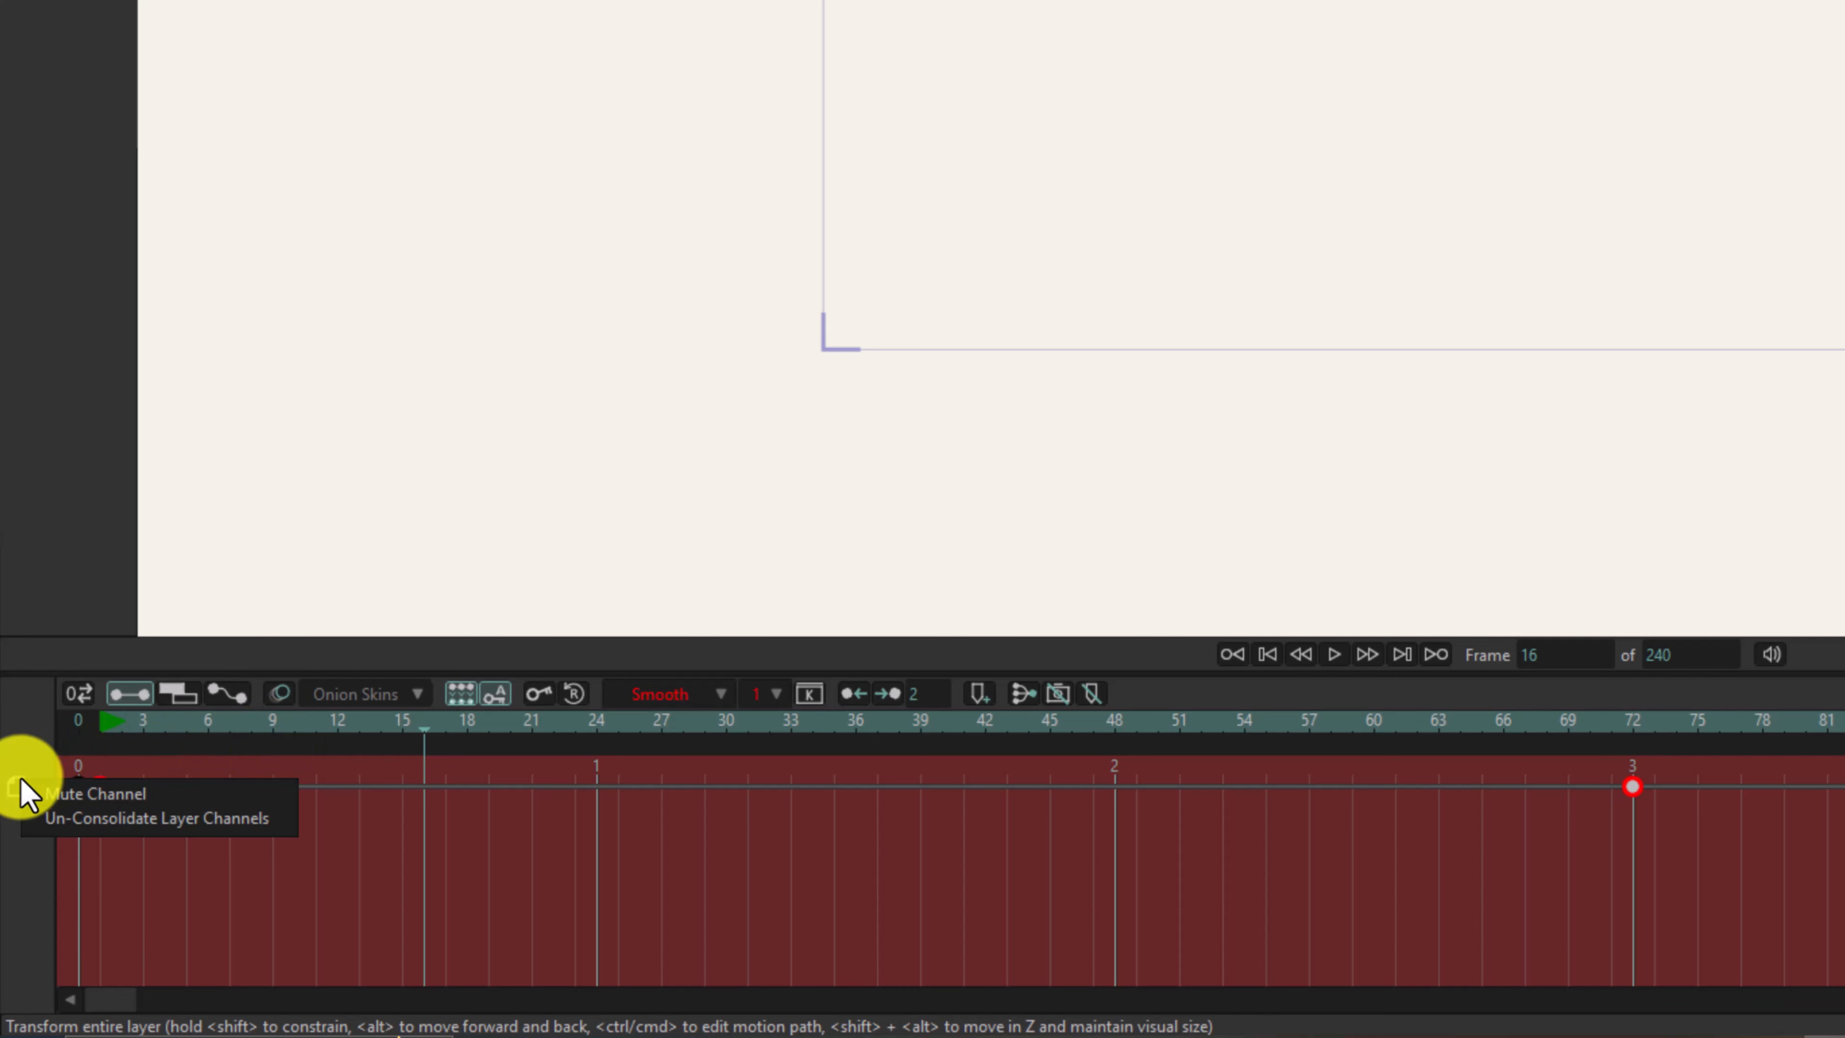
pyautogui.click(65, 819)
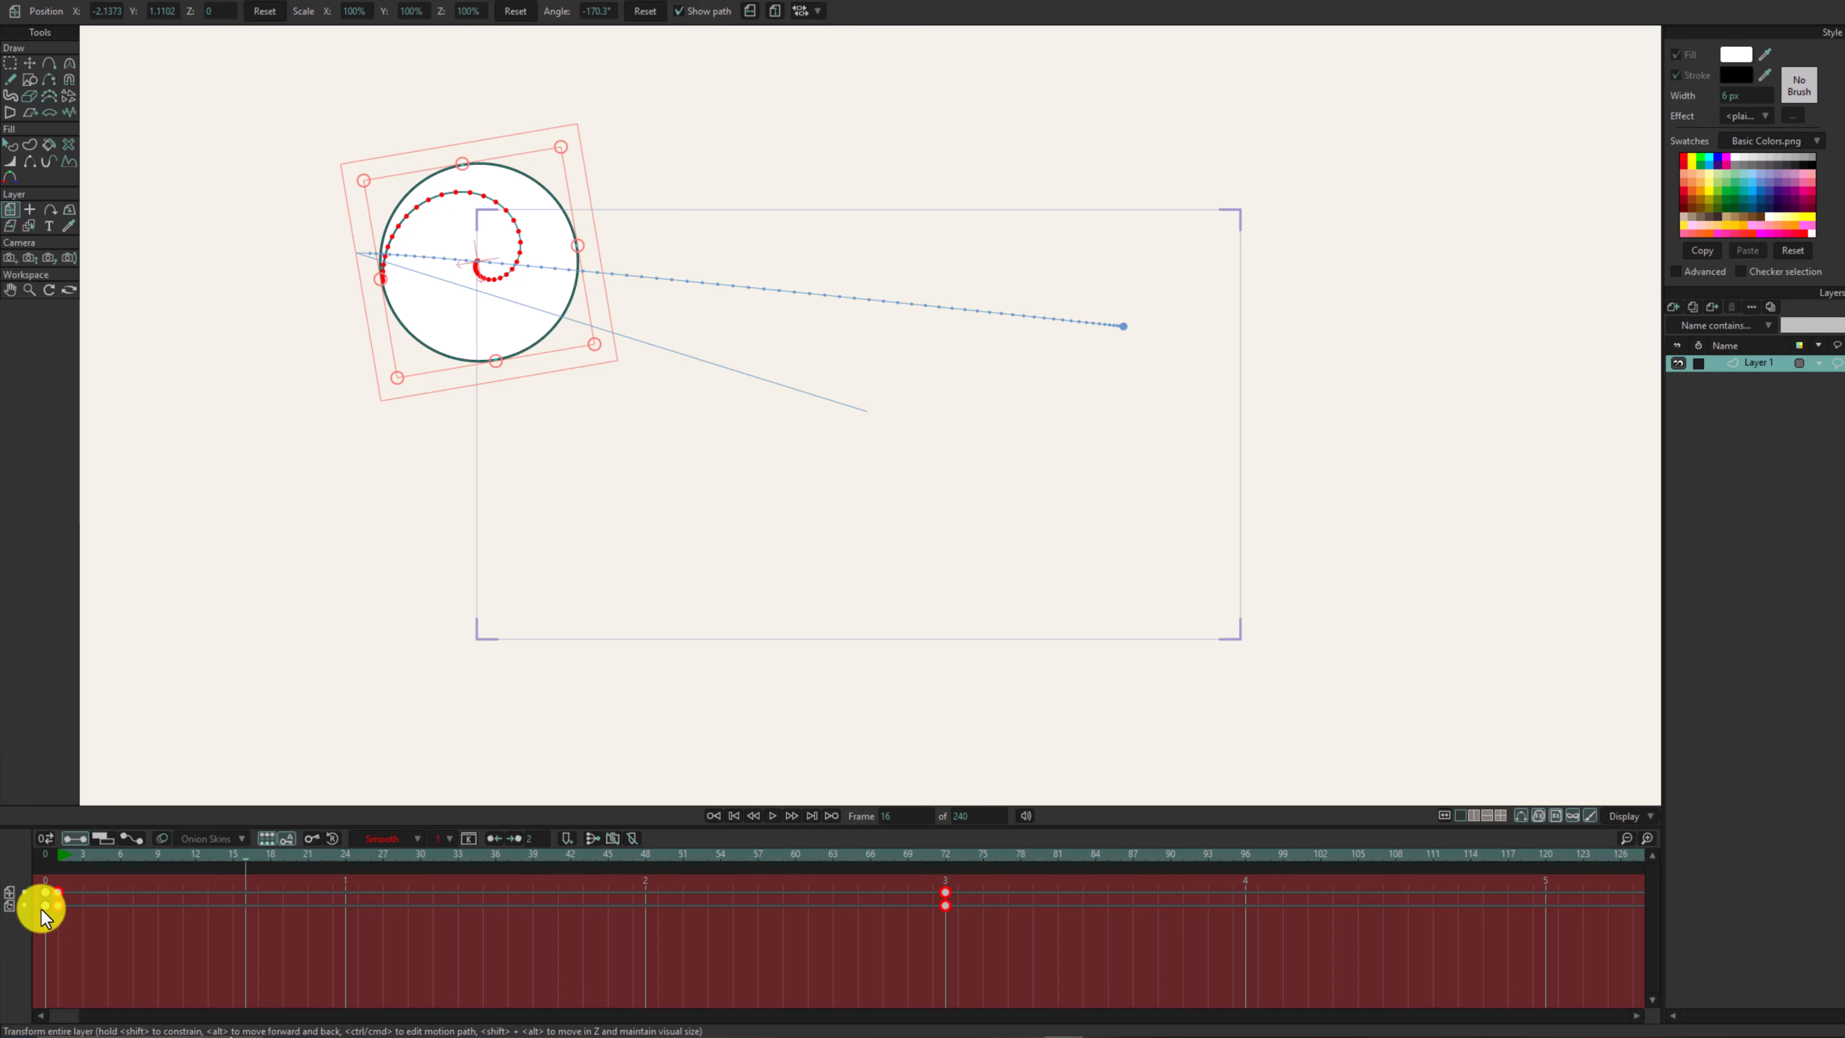
# Step: Show the channels as motion graph curves, enlarge the timeline area, and set the graph's vertical scale to about 23
pyautogui.click(138, 844)
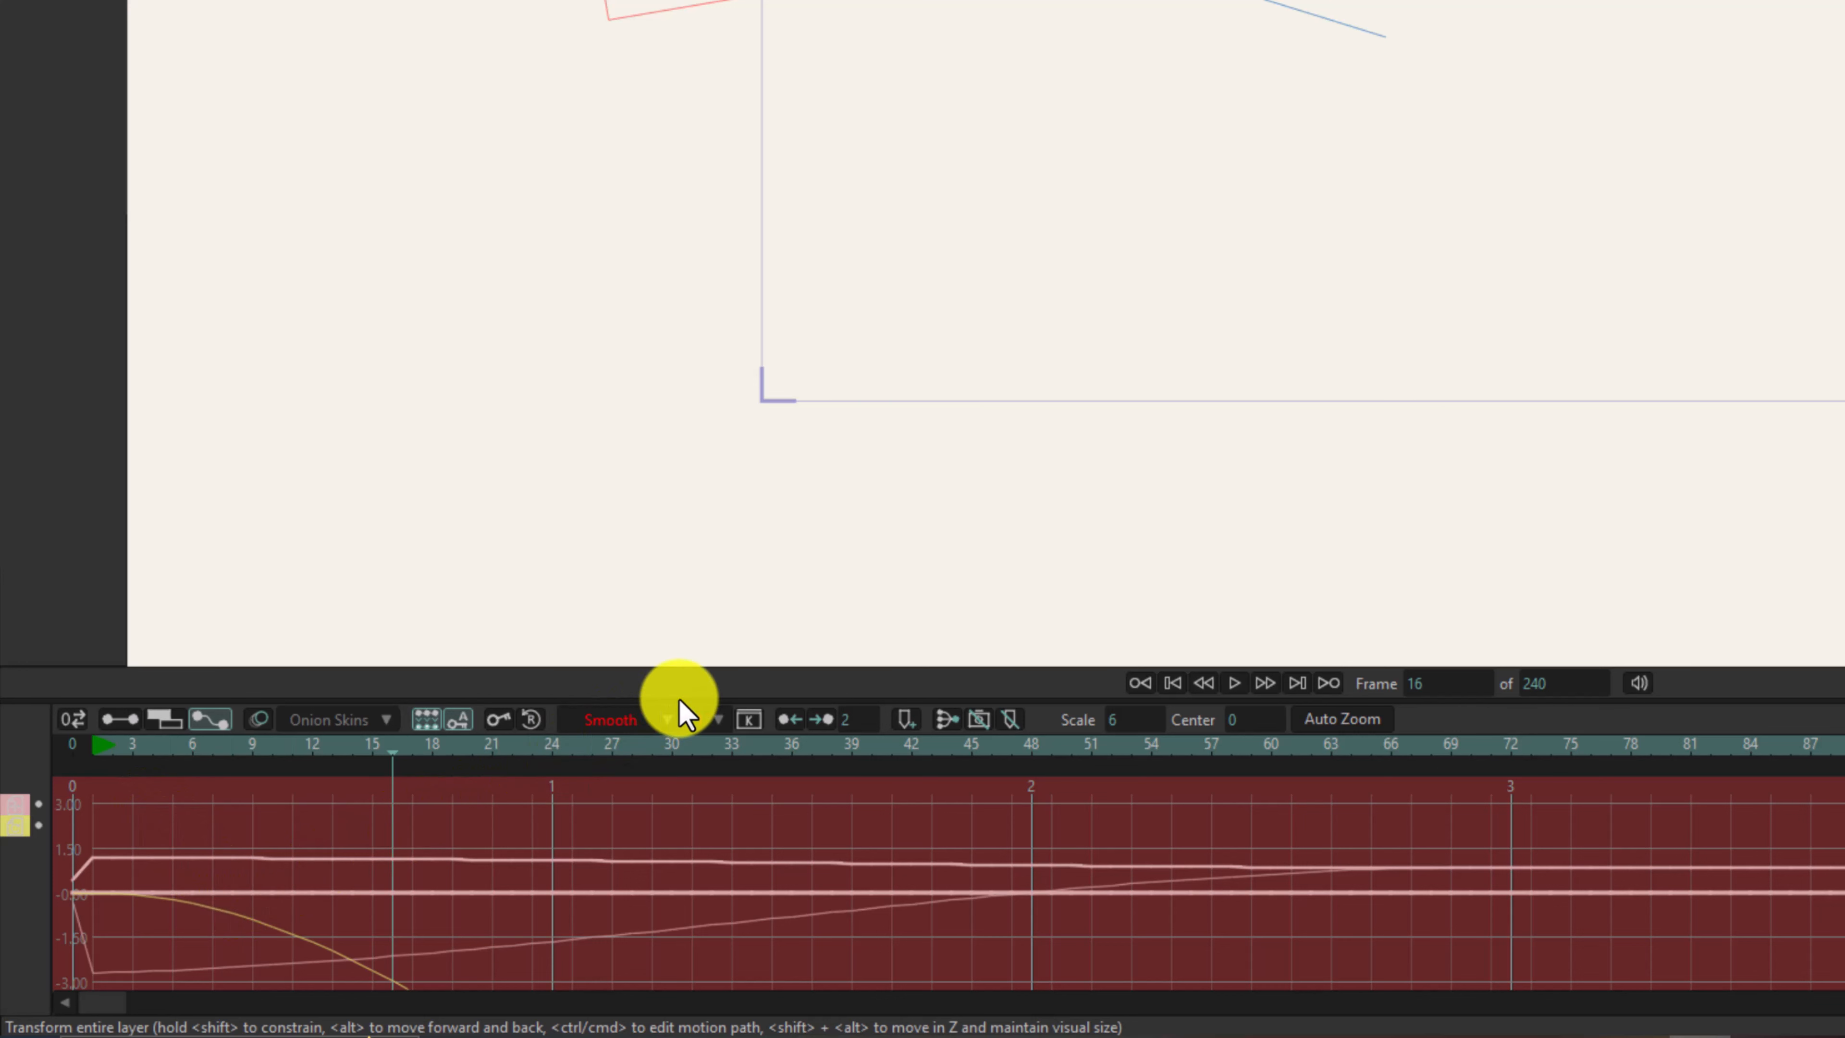
pyautogui.moveTo(681, 700); pyautogui.dragTo(766, 424)
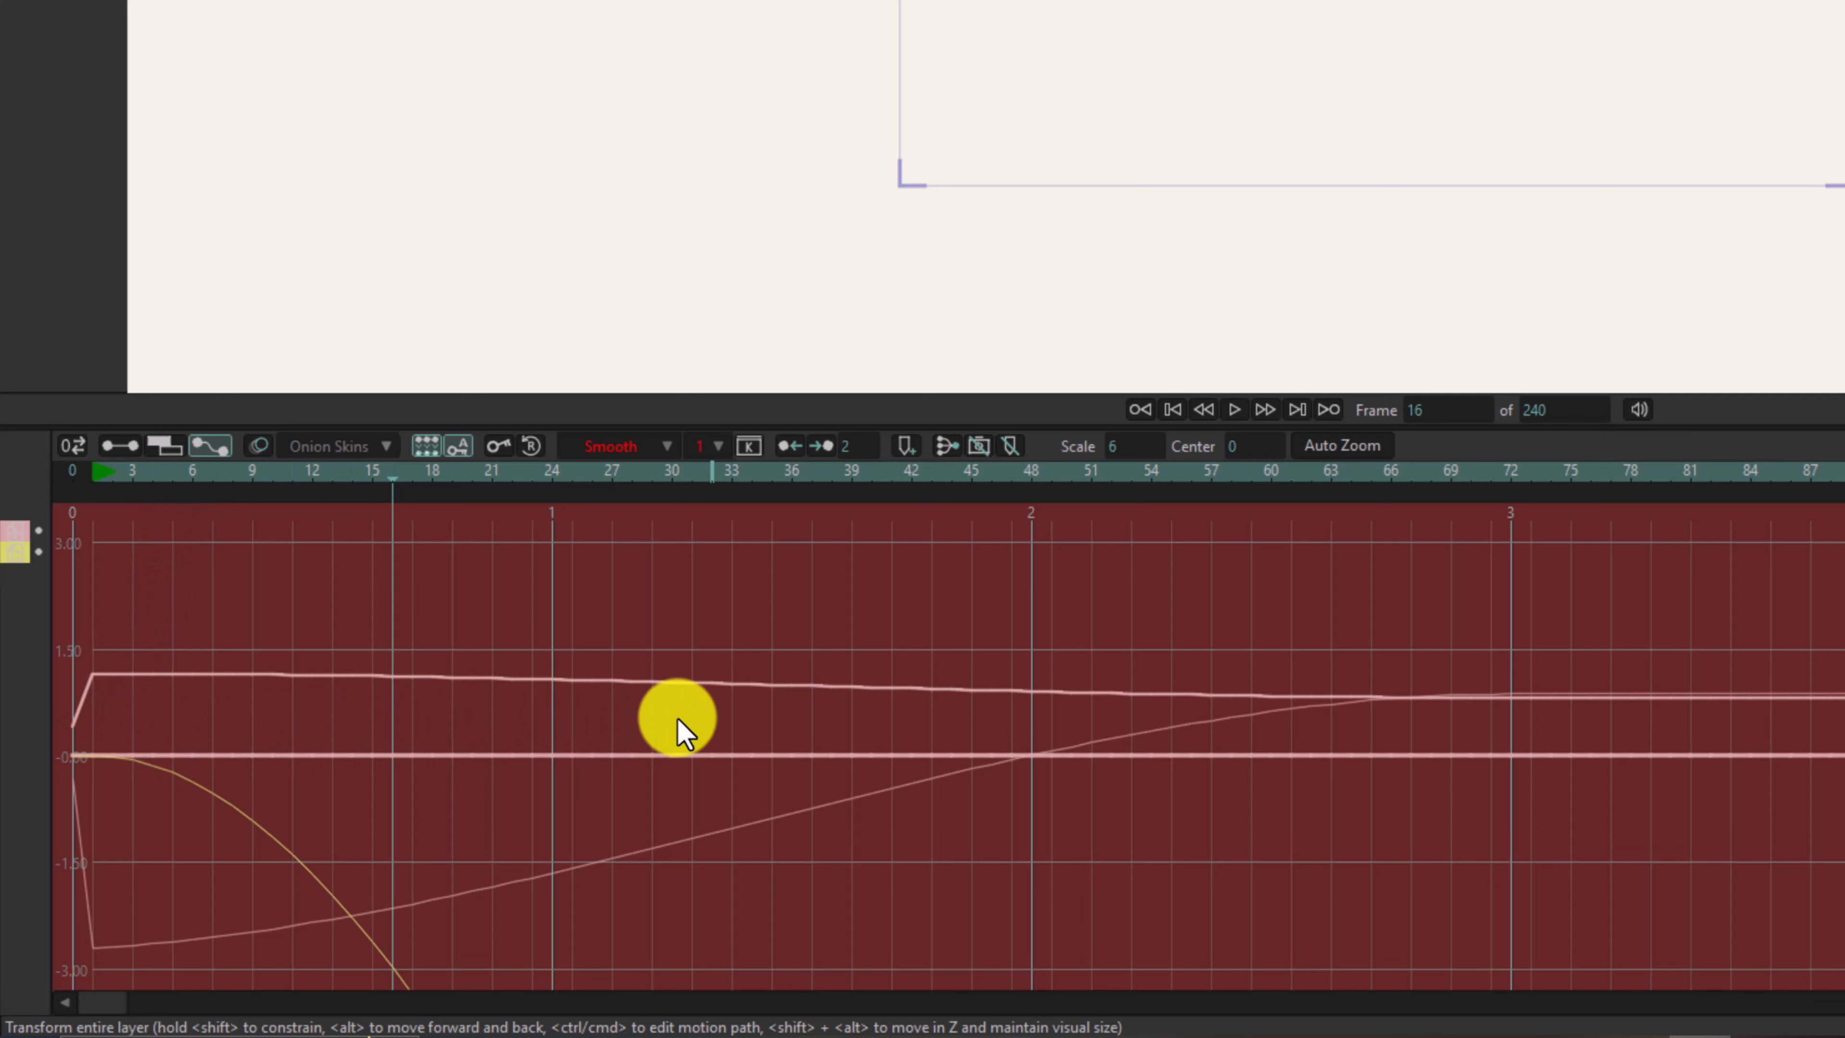
pyautogui.scroll(-5, 679, 730)
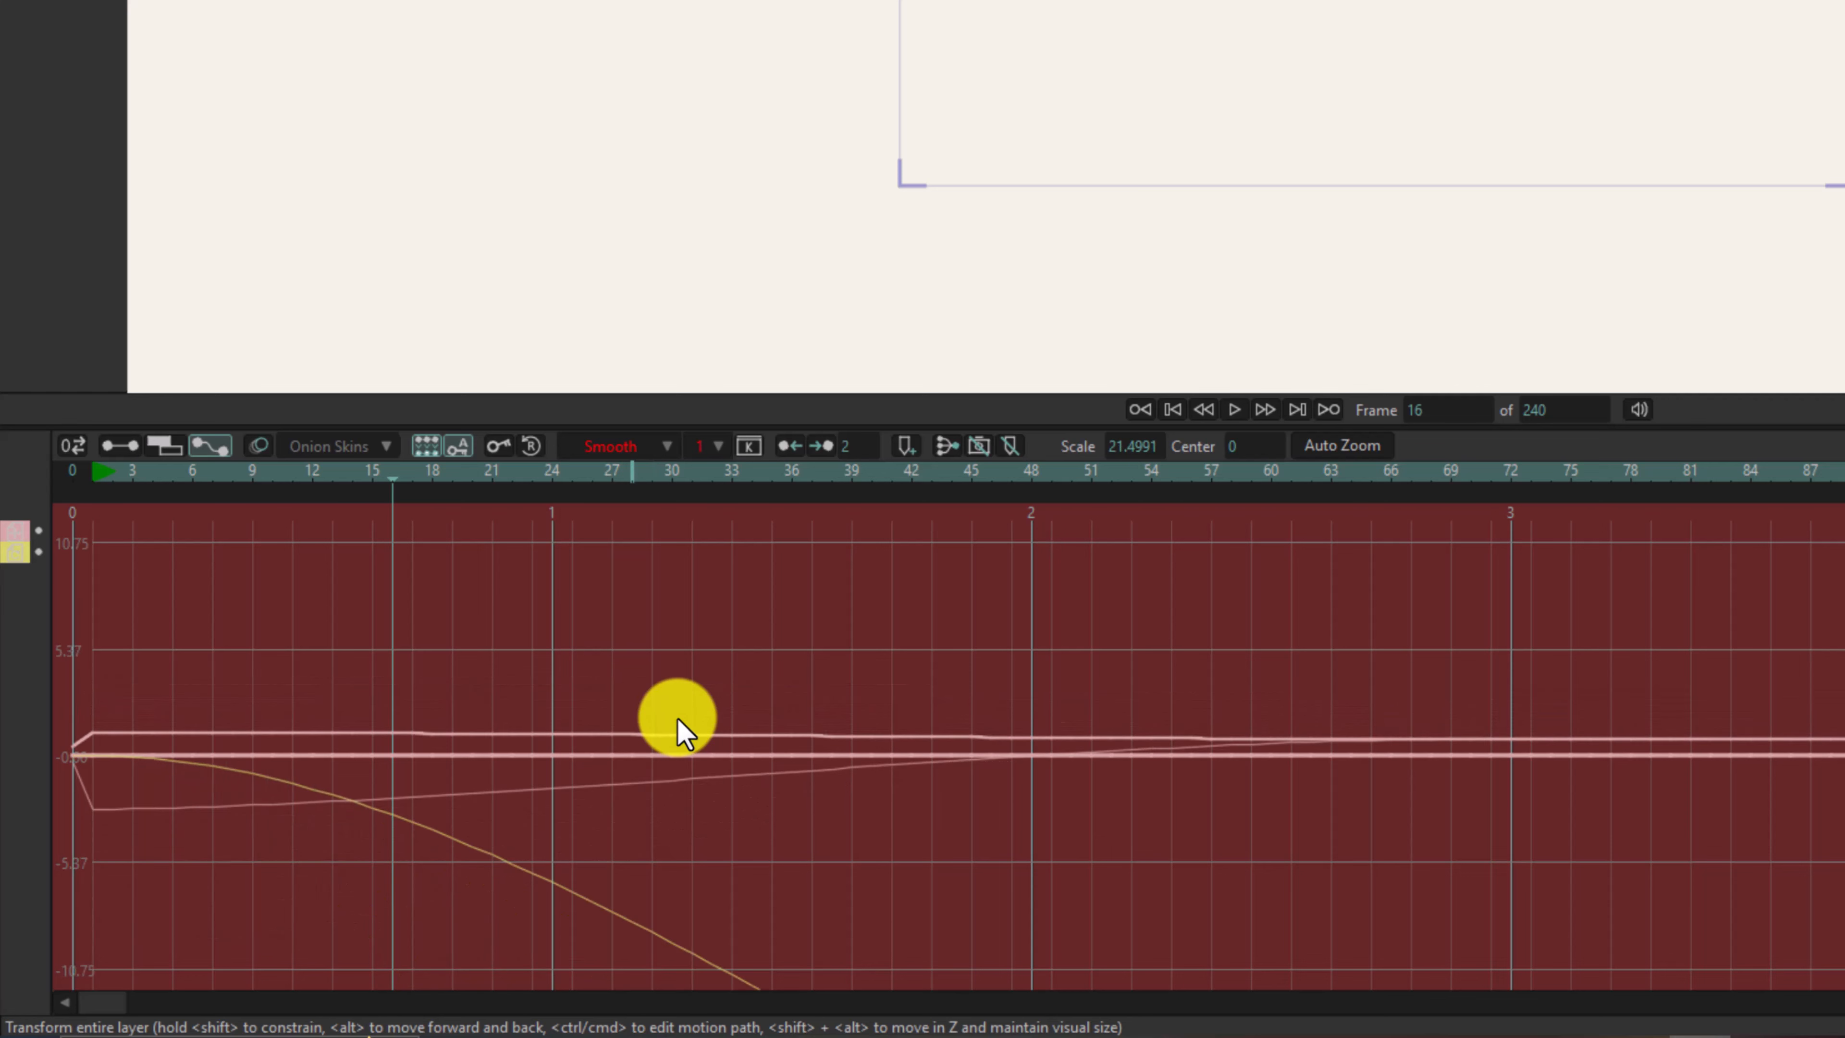
pyautogui.scroll(2, 680, 731)
pyautogui.scroll(-3, 679, 730)
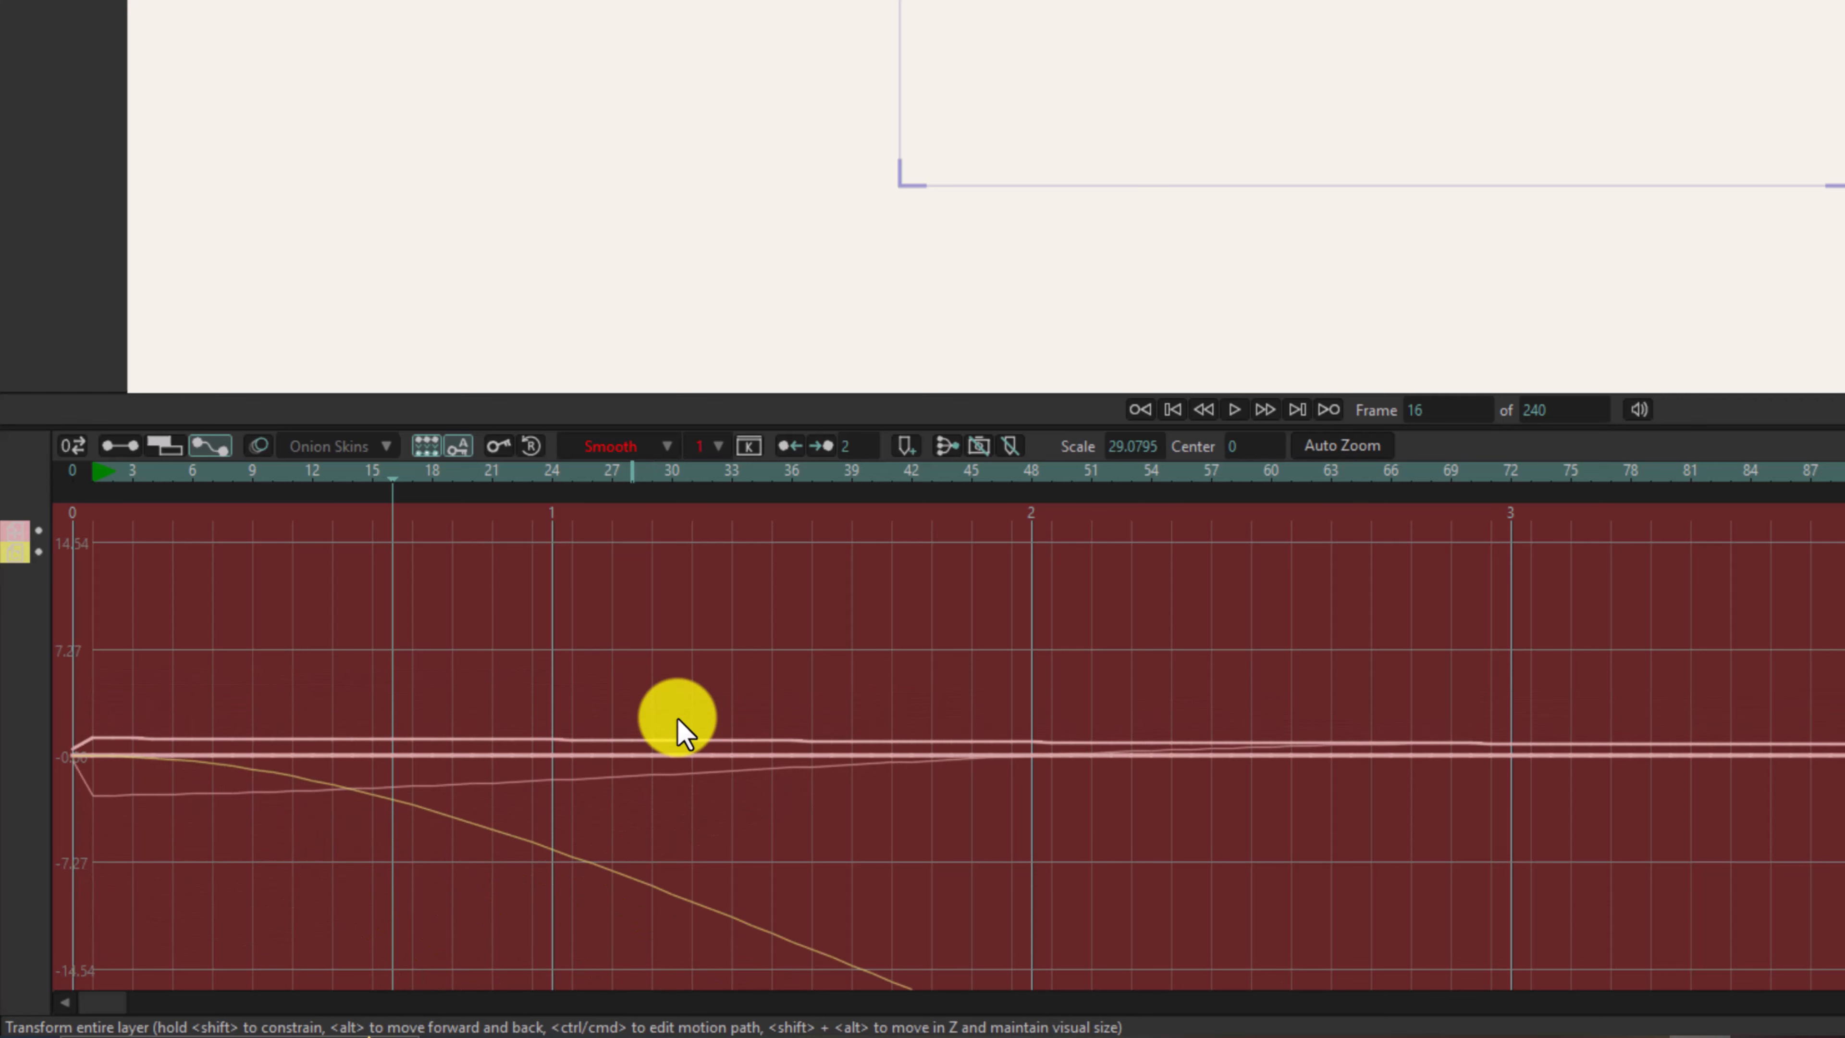
pyautogui.scroll(1, 668, 727)
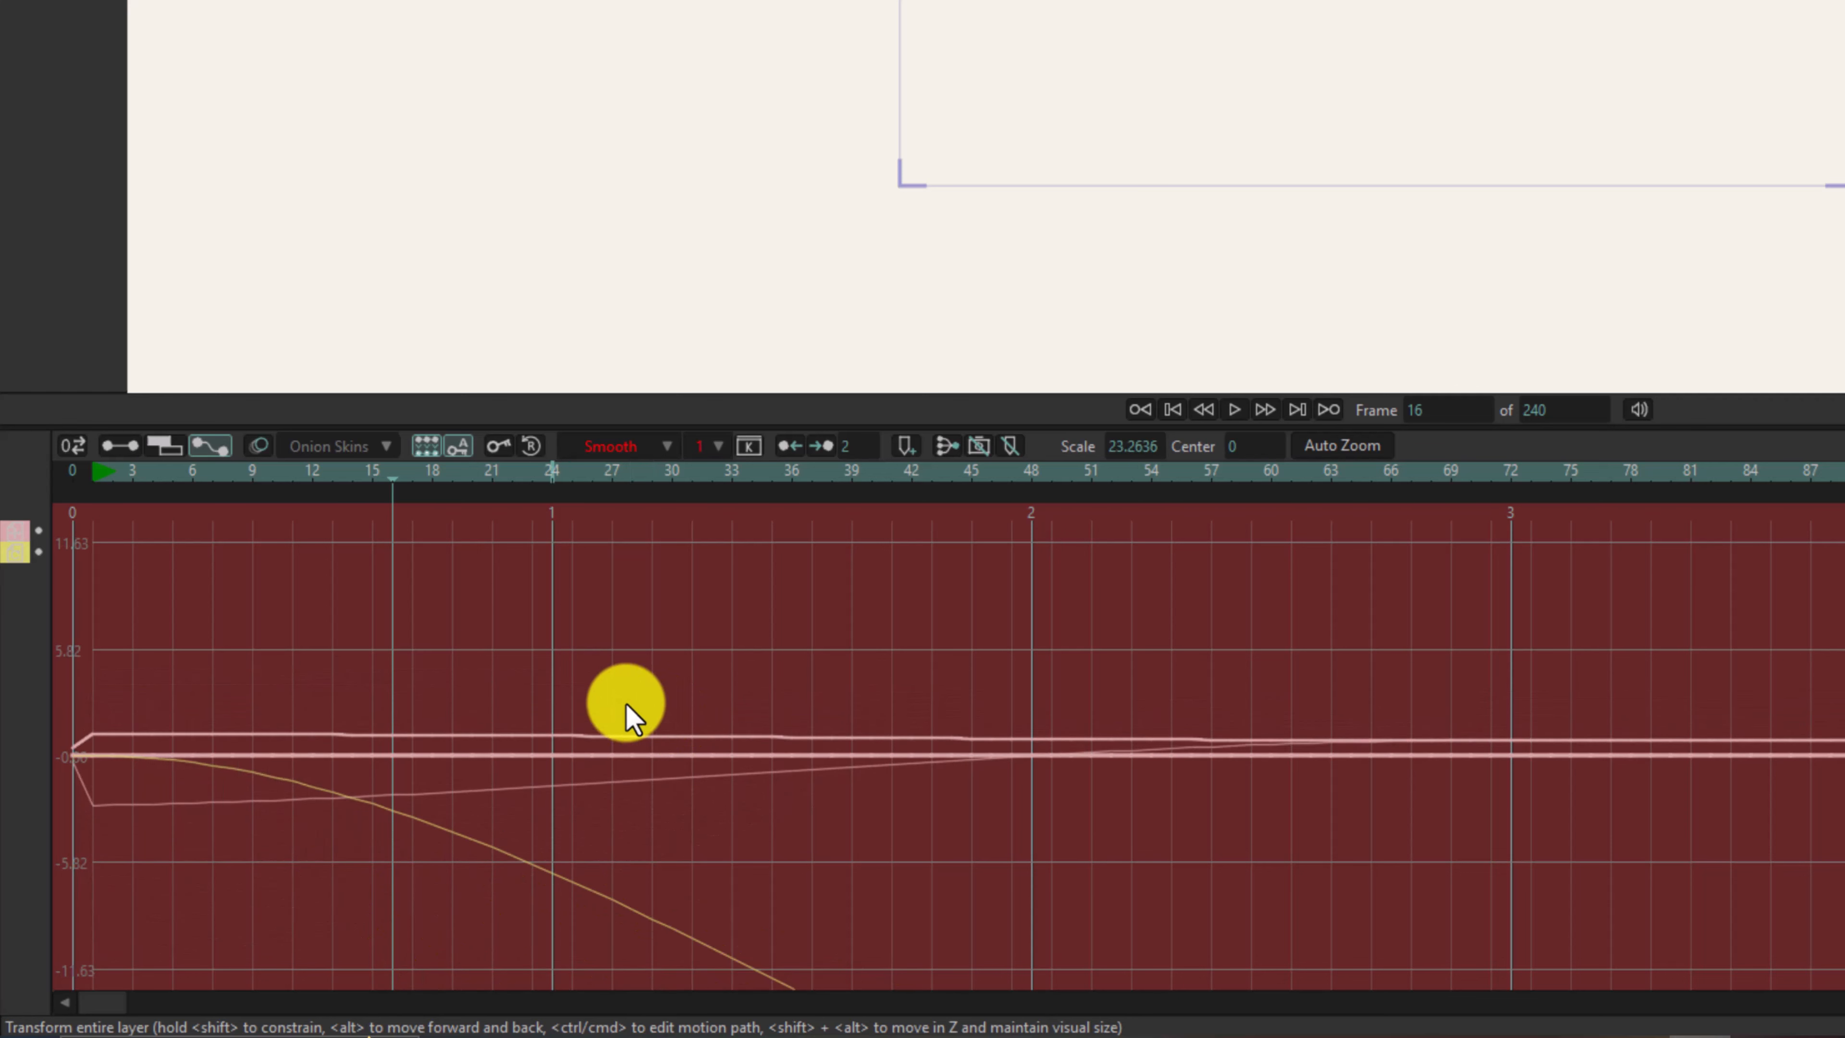
# Step: Hide and show the Layer Translation and Layer Z Rotation curves one at a time, and return the timeline to the keyframe view
pyautogui.click(15, 530)
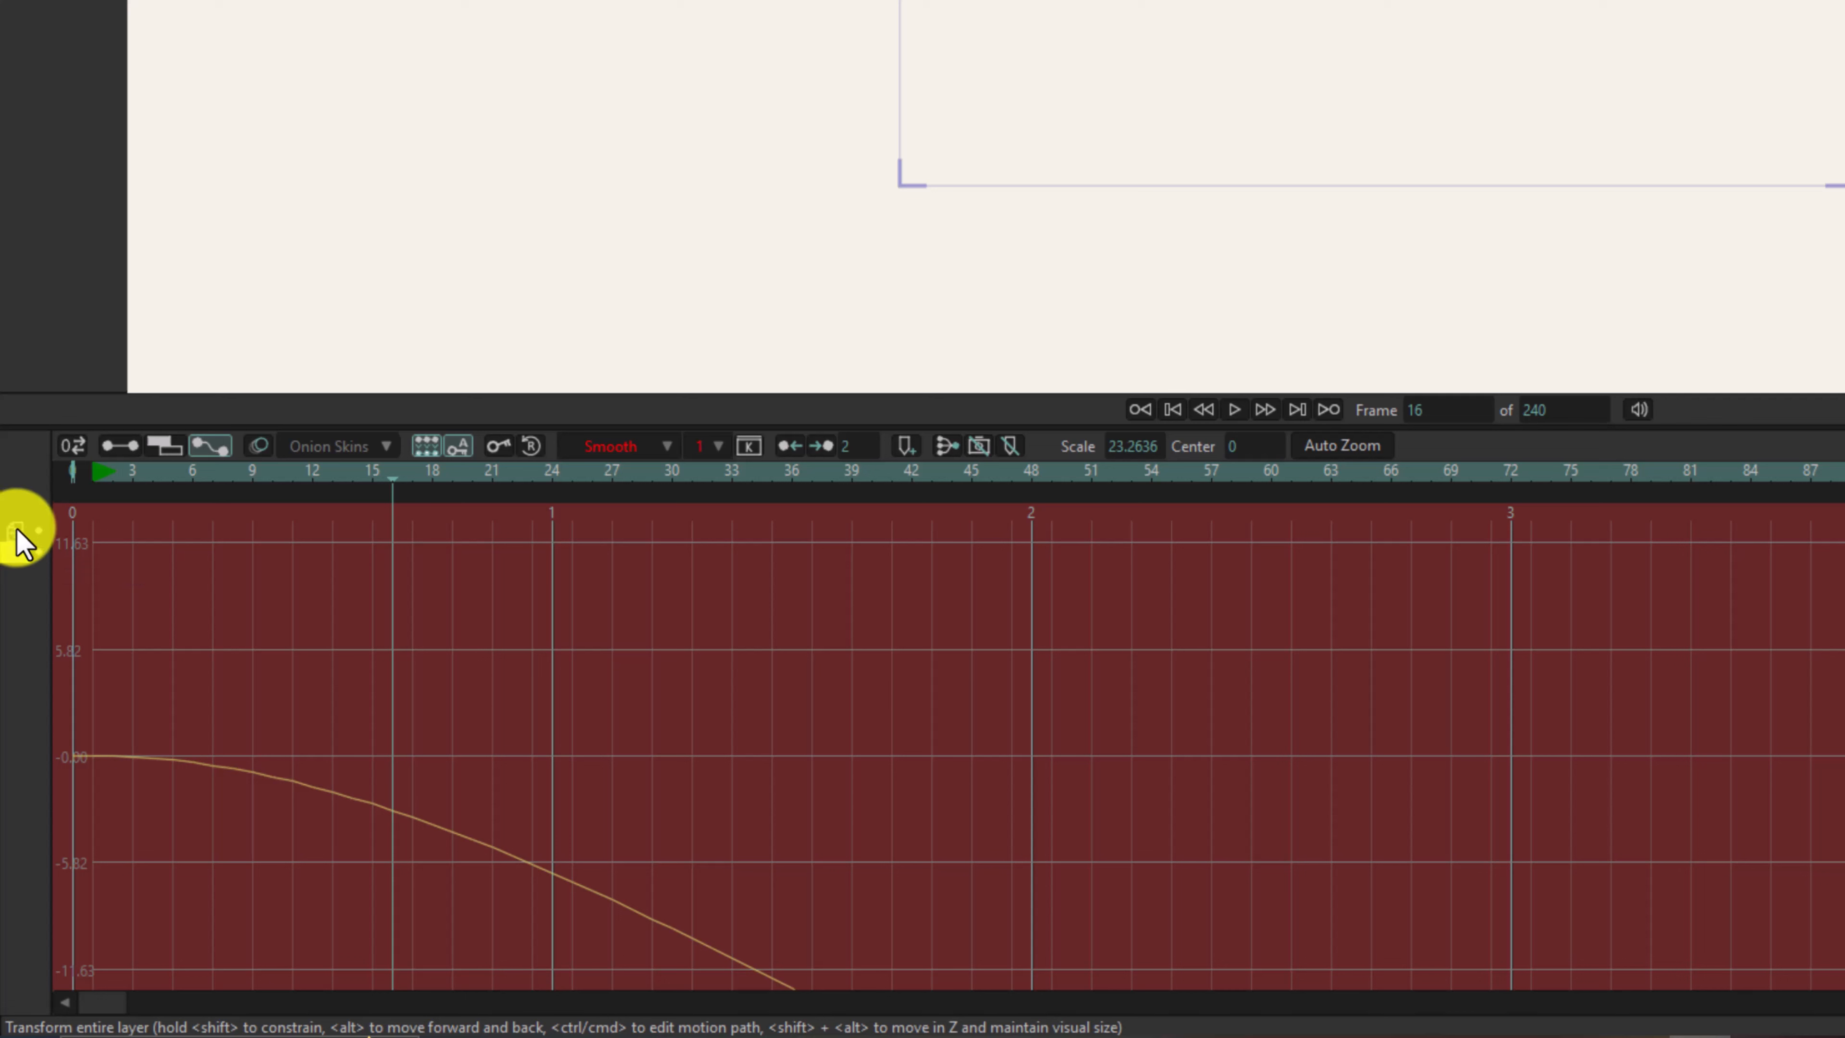
pyautogui.click(16, 531)
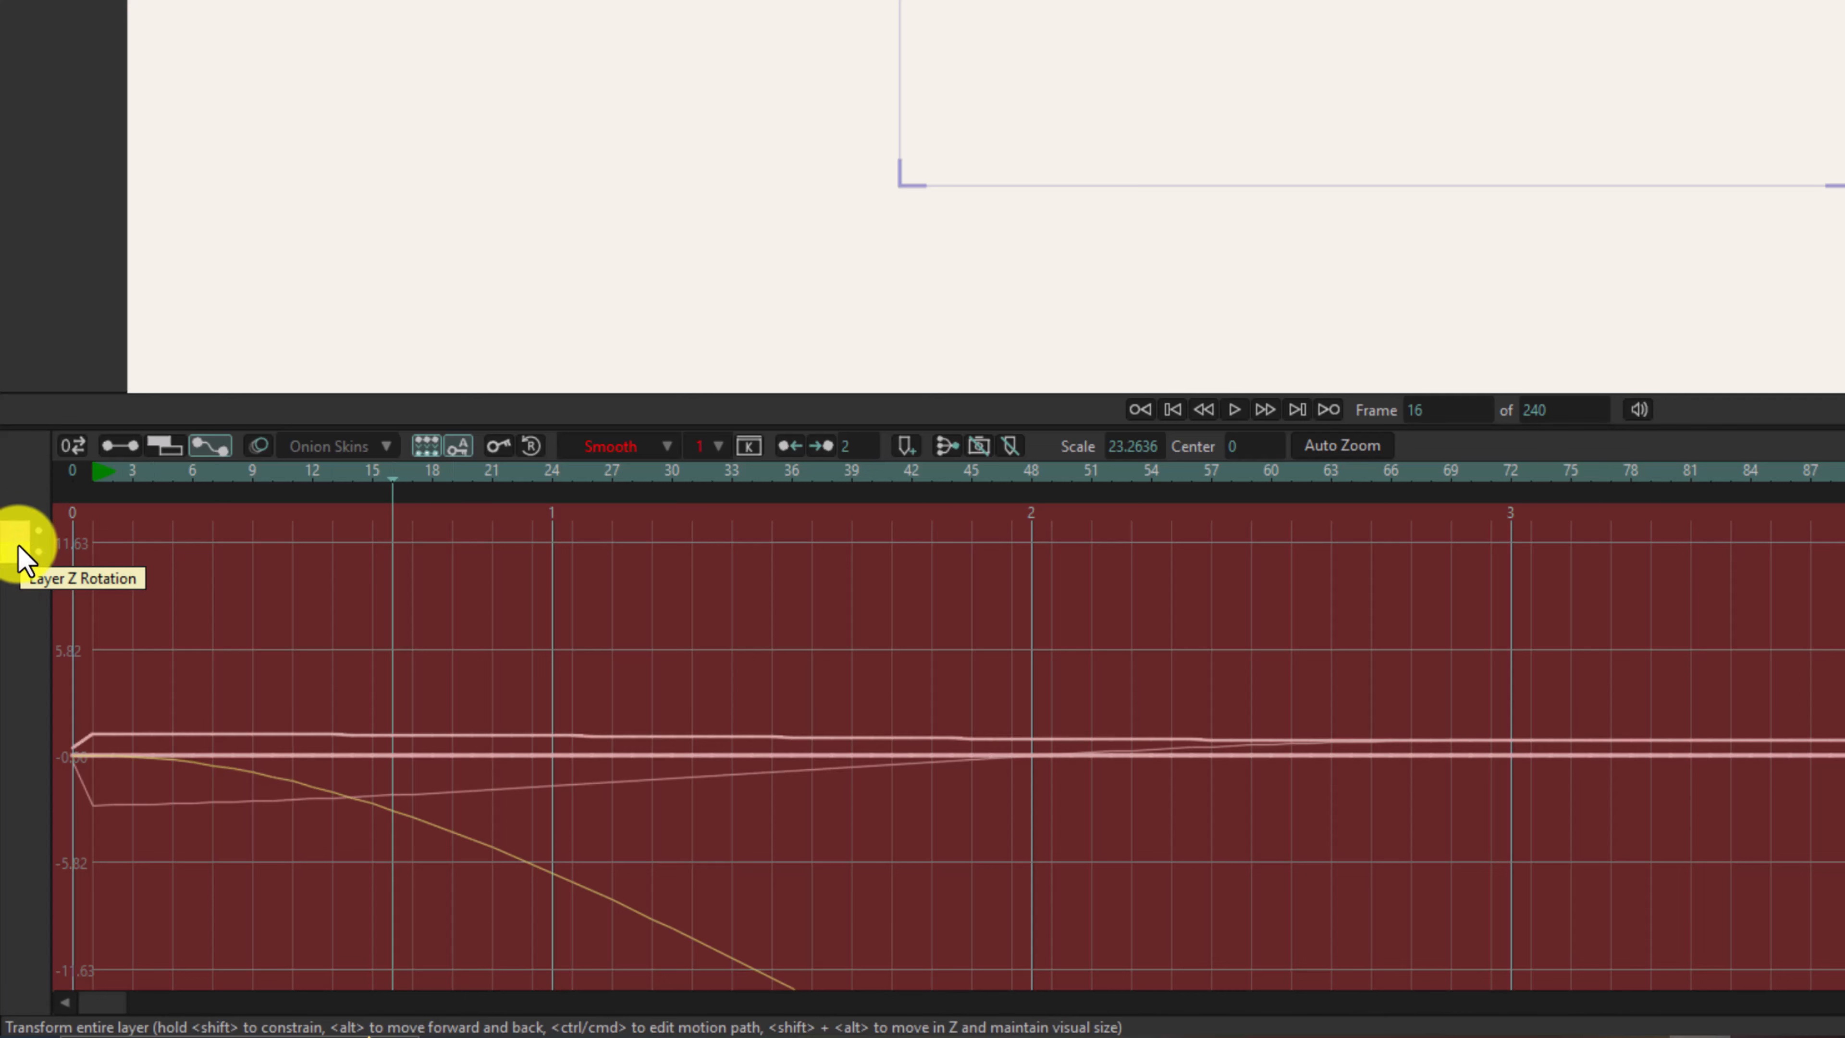
pyautogui.click(19, 551)
pyautogui.click(20, 551)
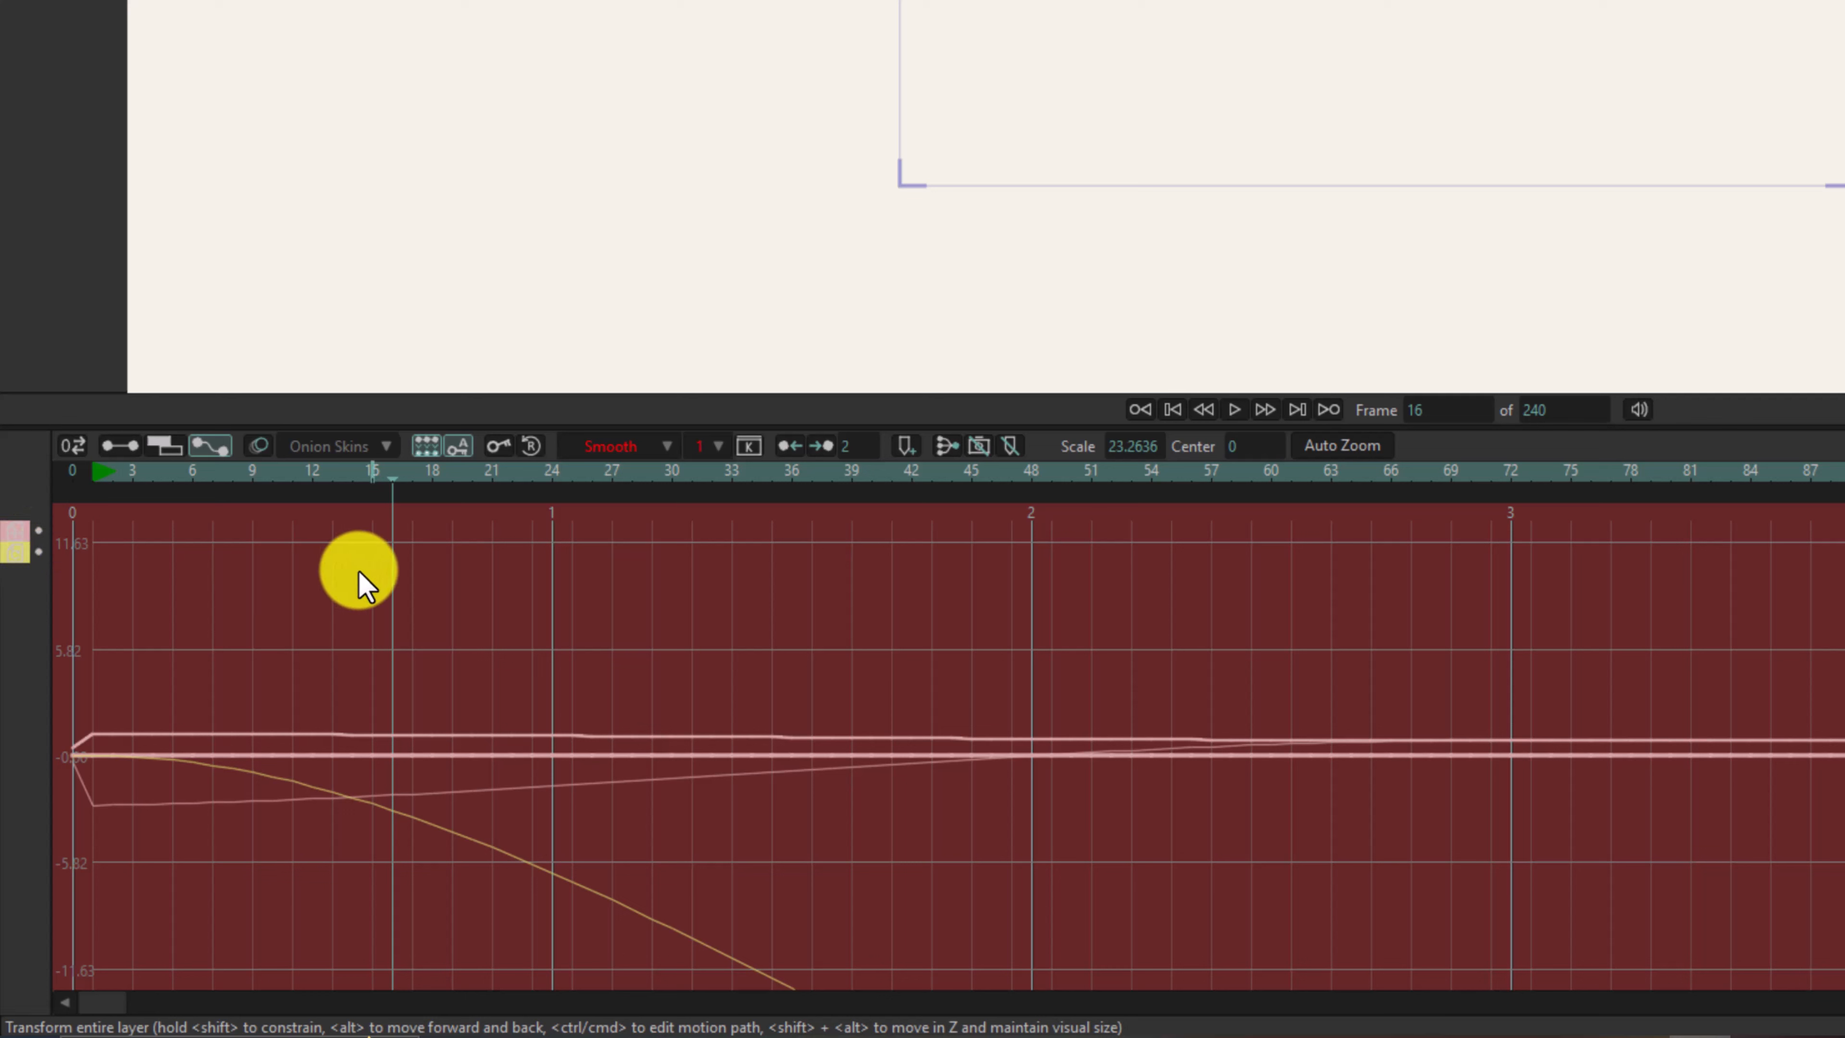
pyautogui.click(122, 447)
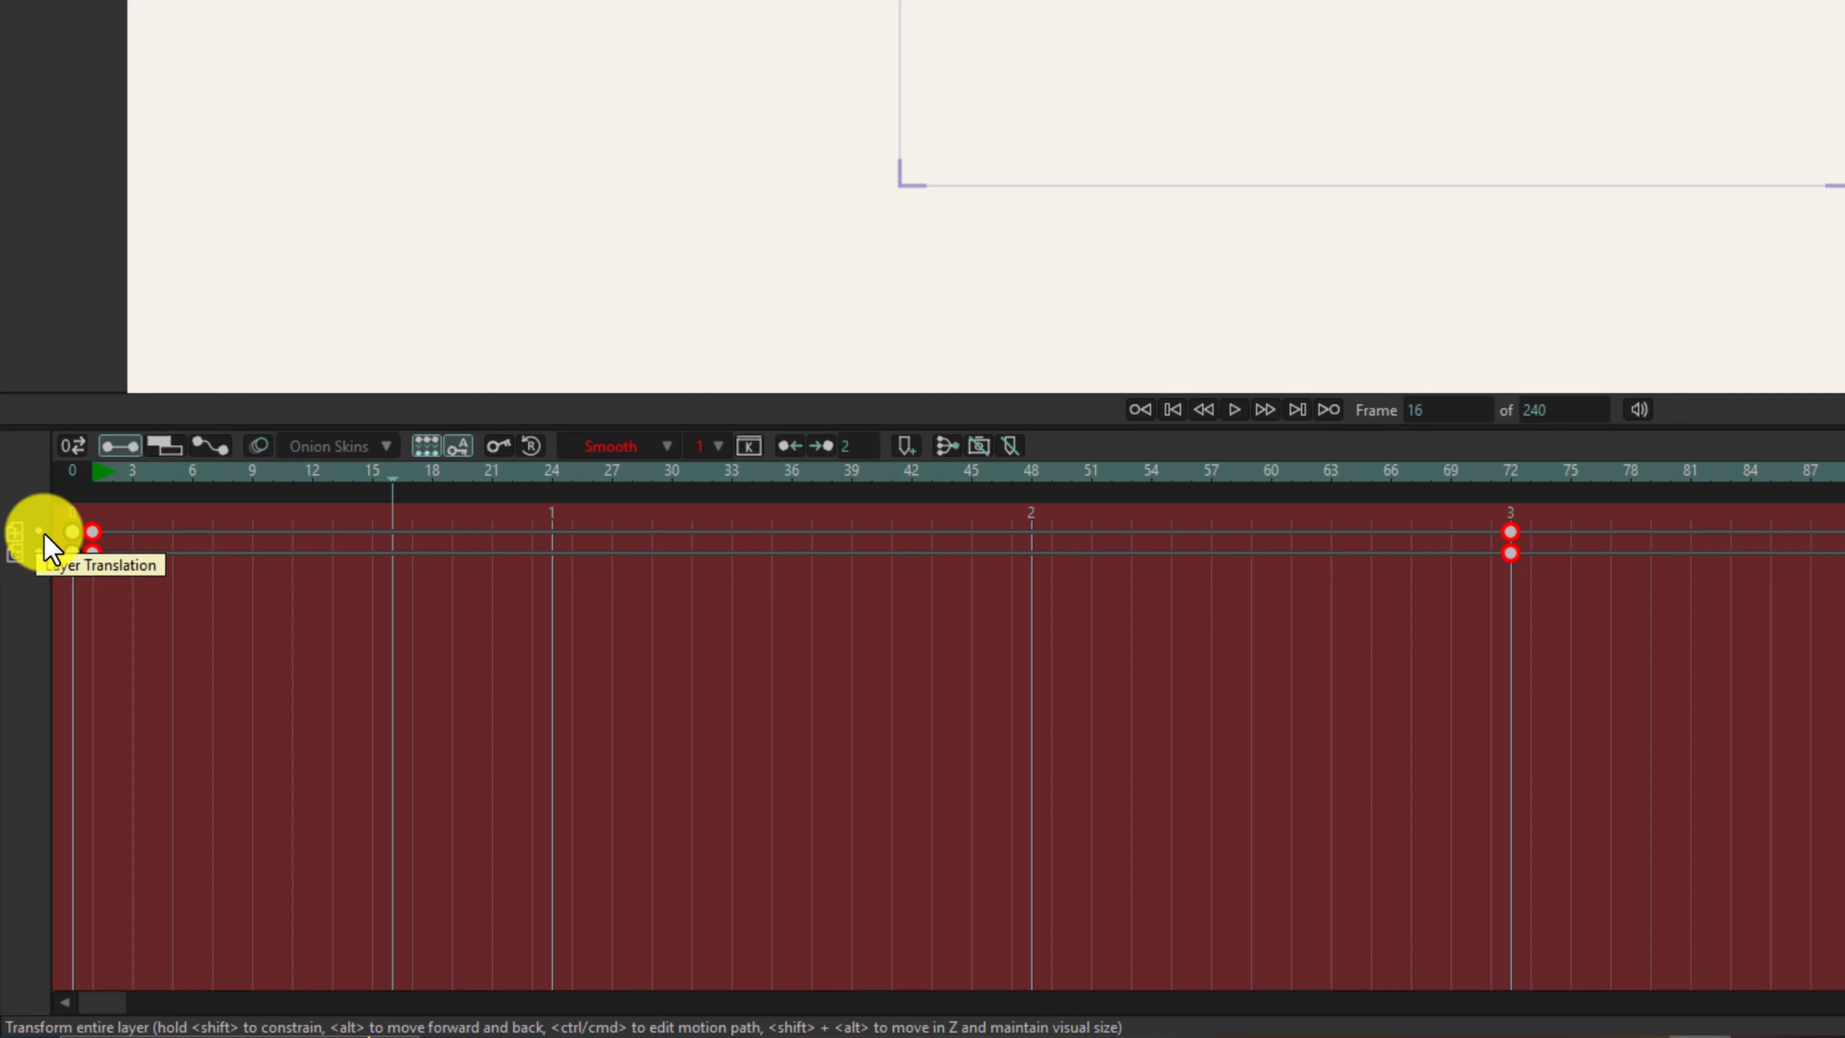
# Step: Mute Layer Translation at frame 1, scrub to frame 14, and un-mute it; mute and un-mute Layer Z Rotation at frame 14
pyautogui.click(98, 473)
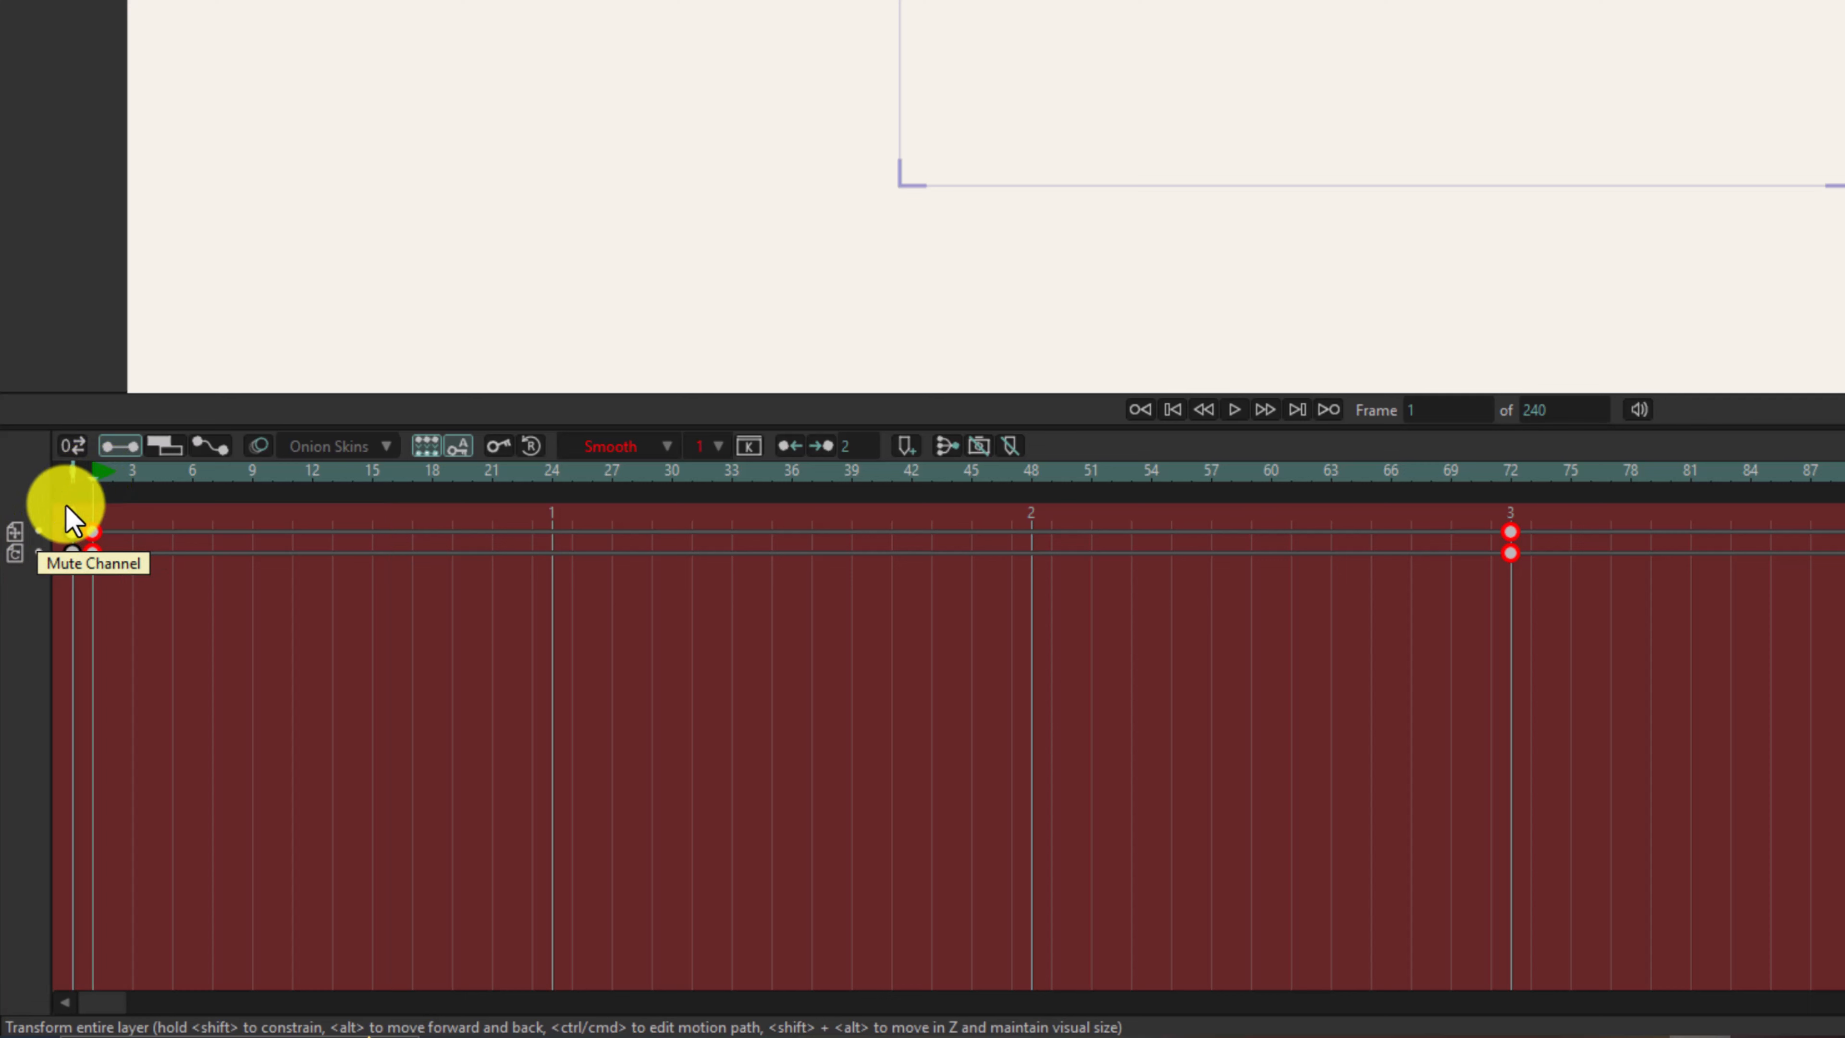
pyautogui.click(40, 536)
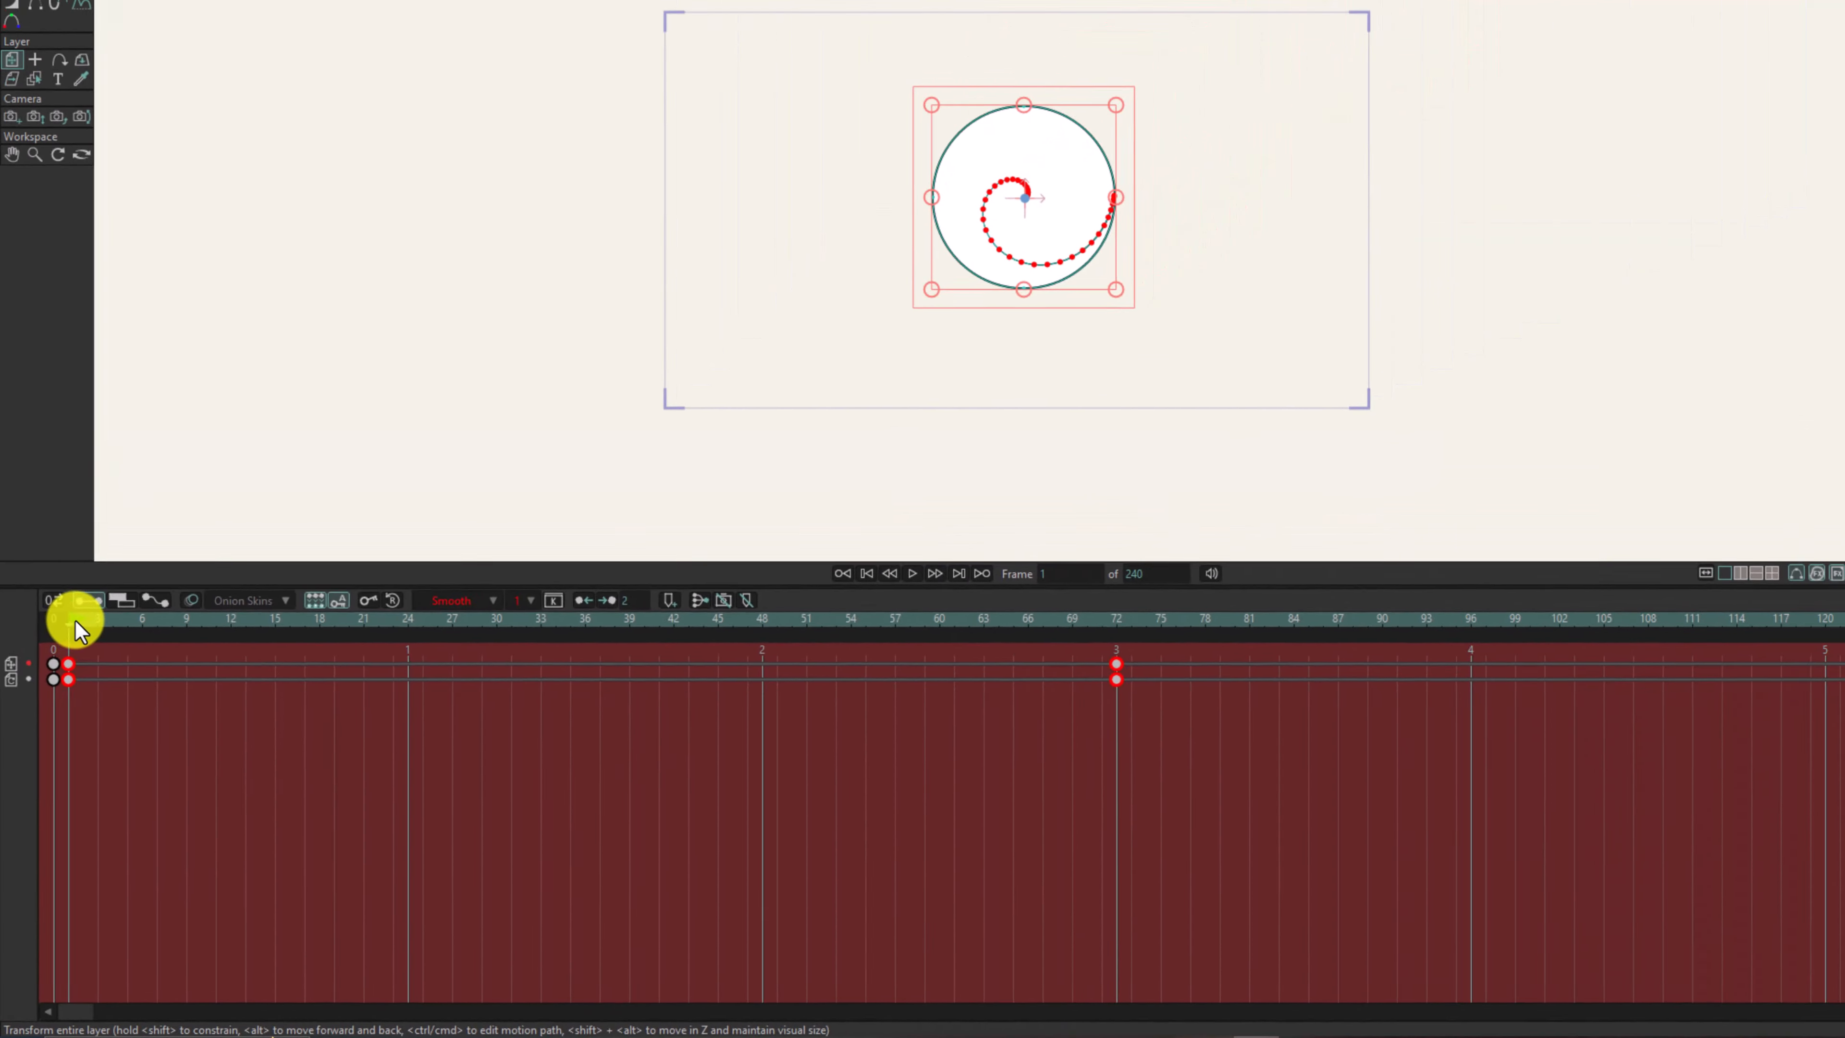
pyautogui.moveTo(72, 652); pyautogui.dragTo(240, 674)
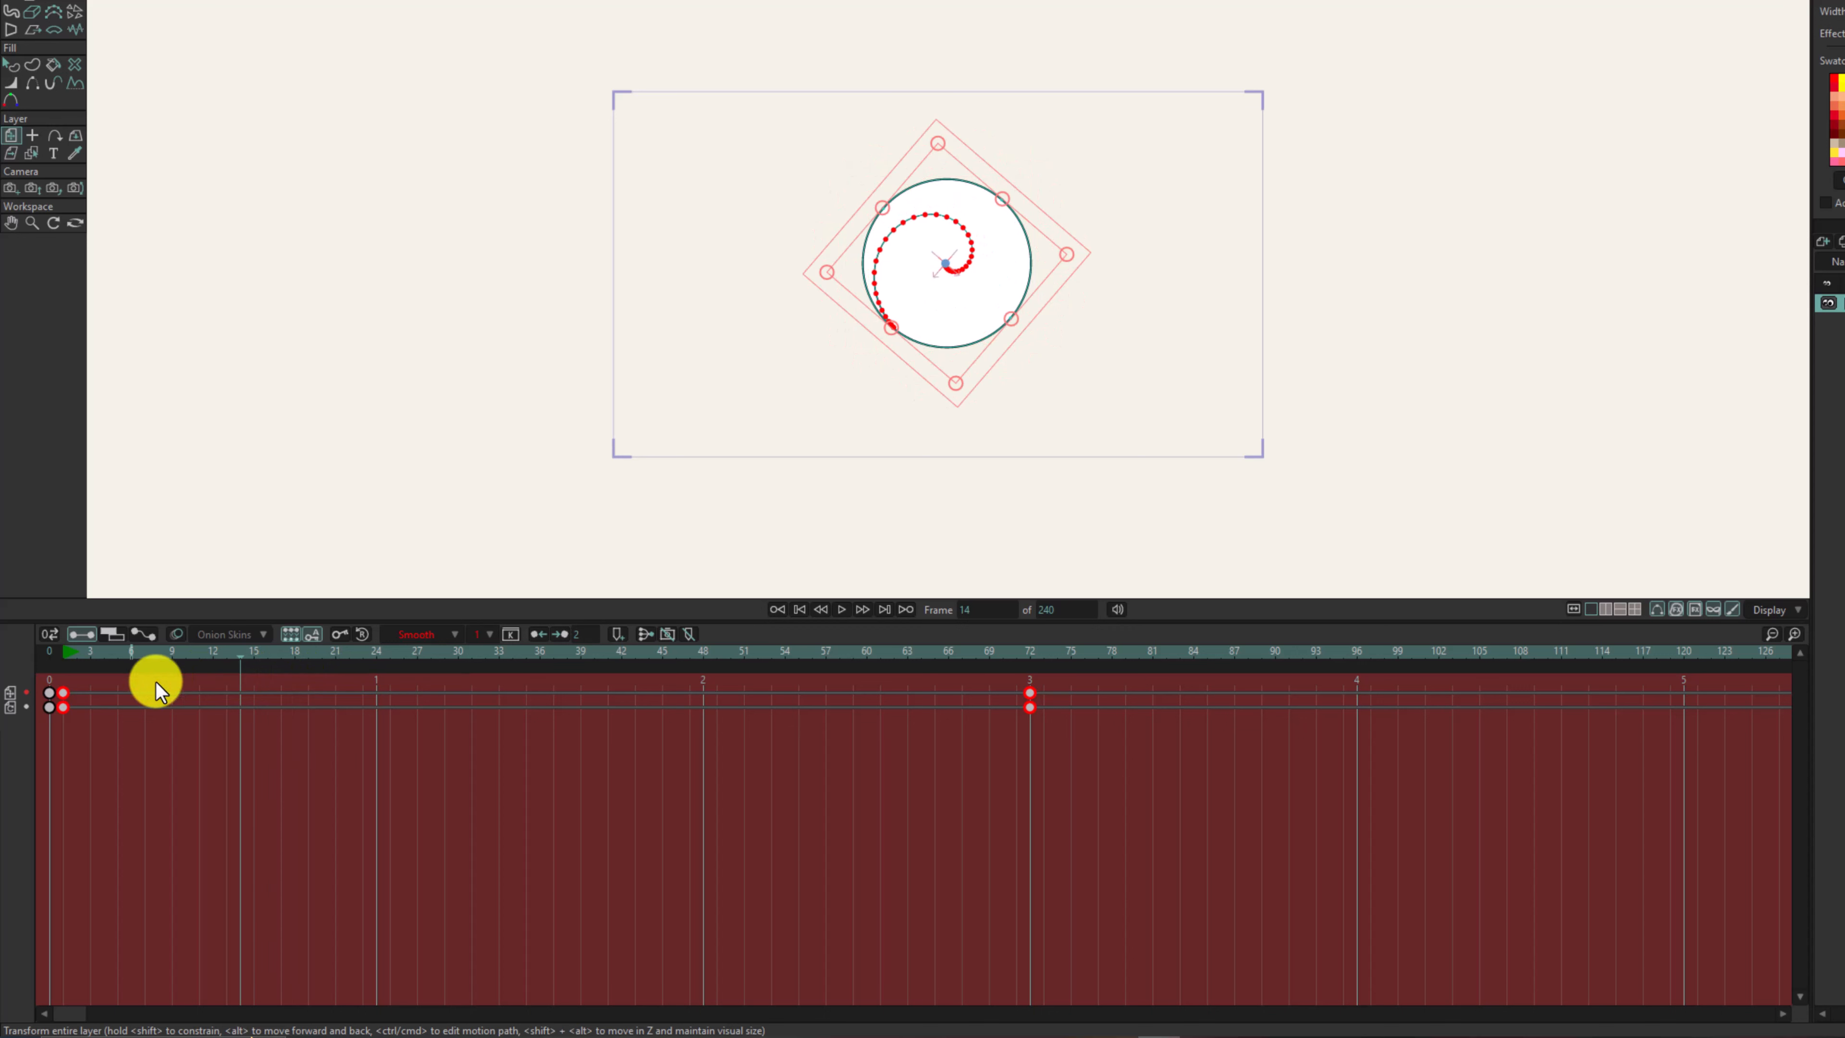
pyautogui.click(26, 696)
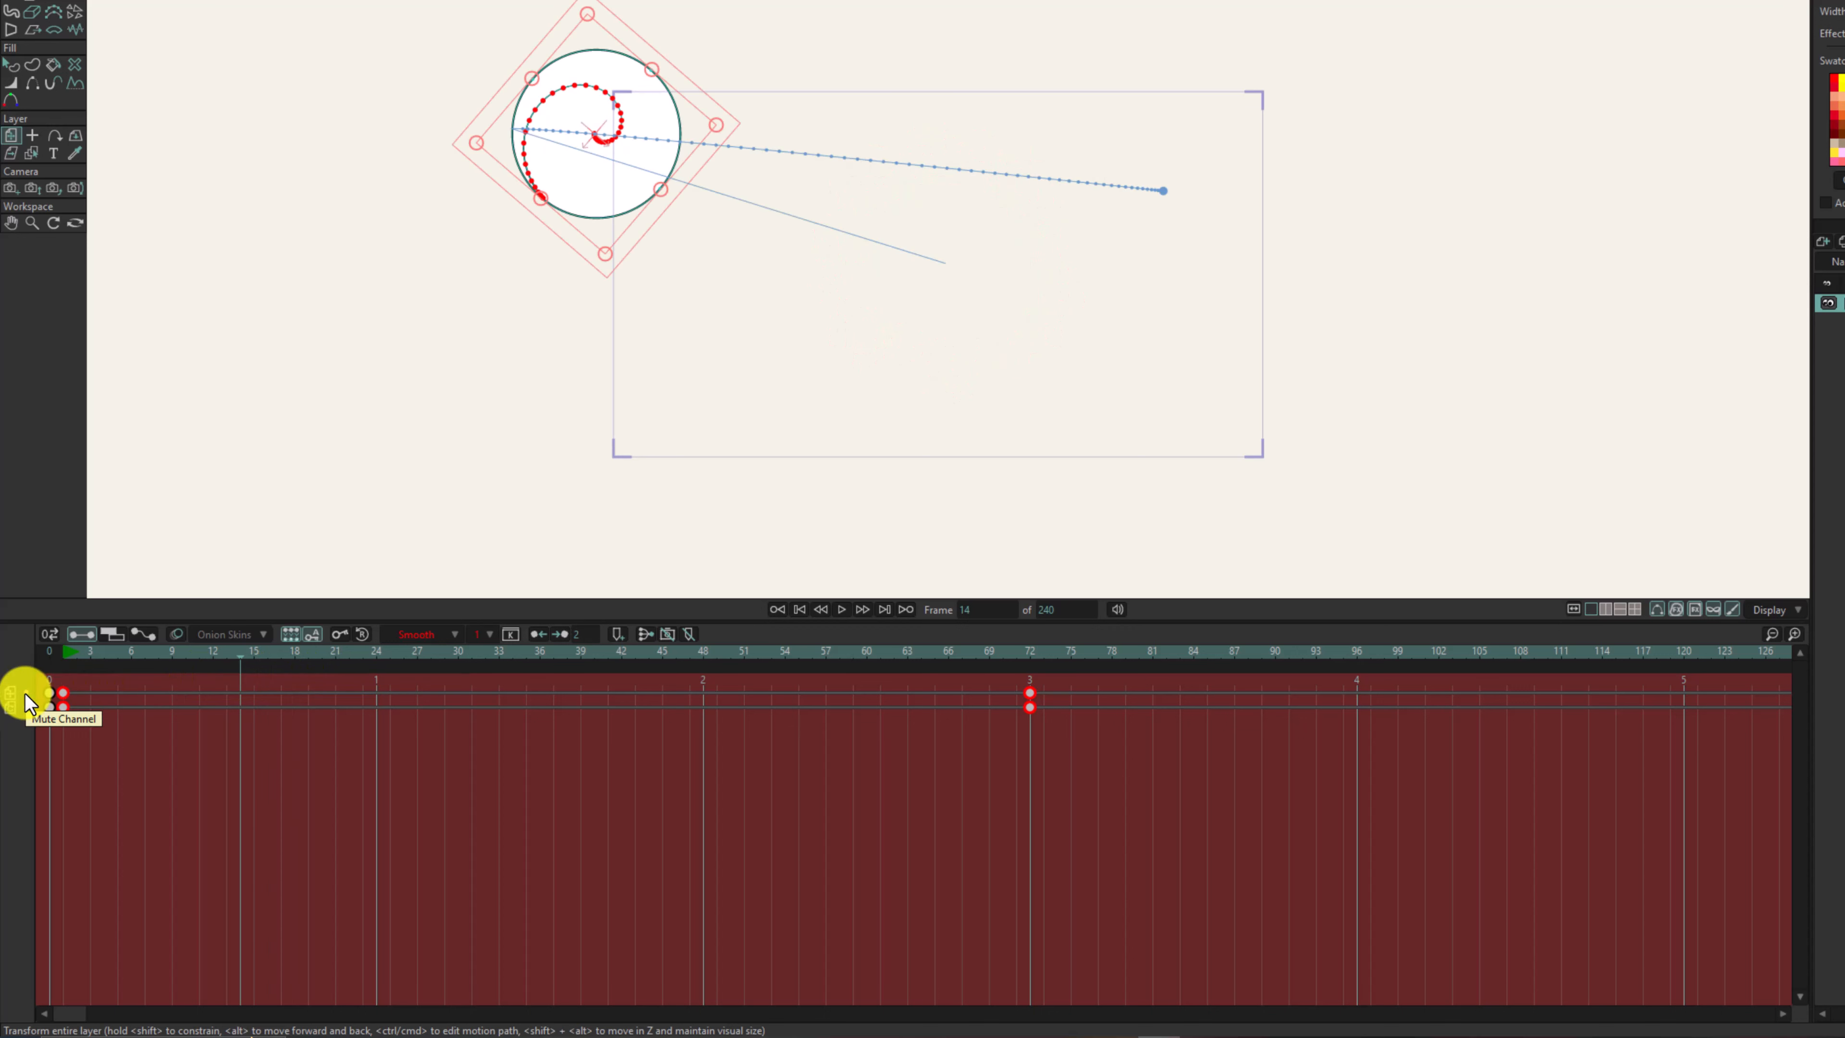
pyautogui.click(26, 707)
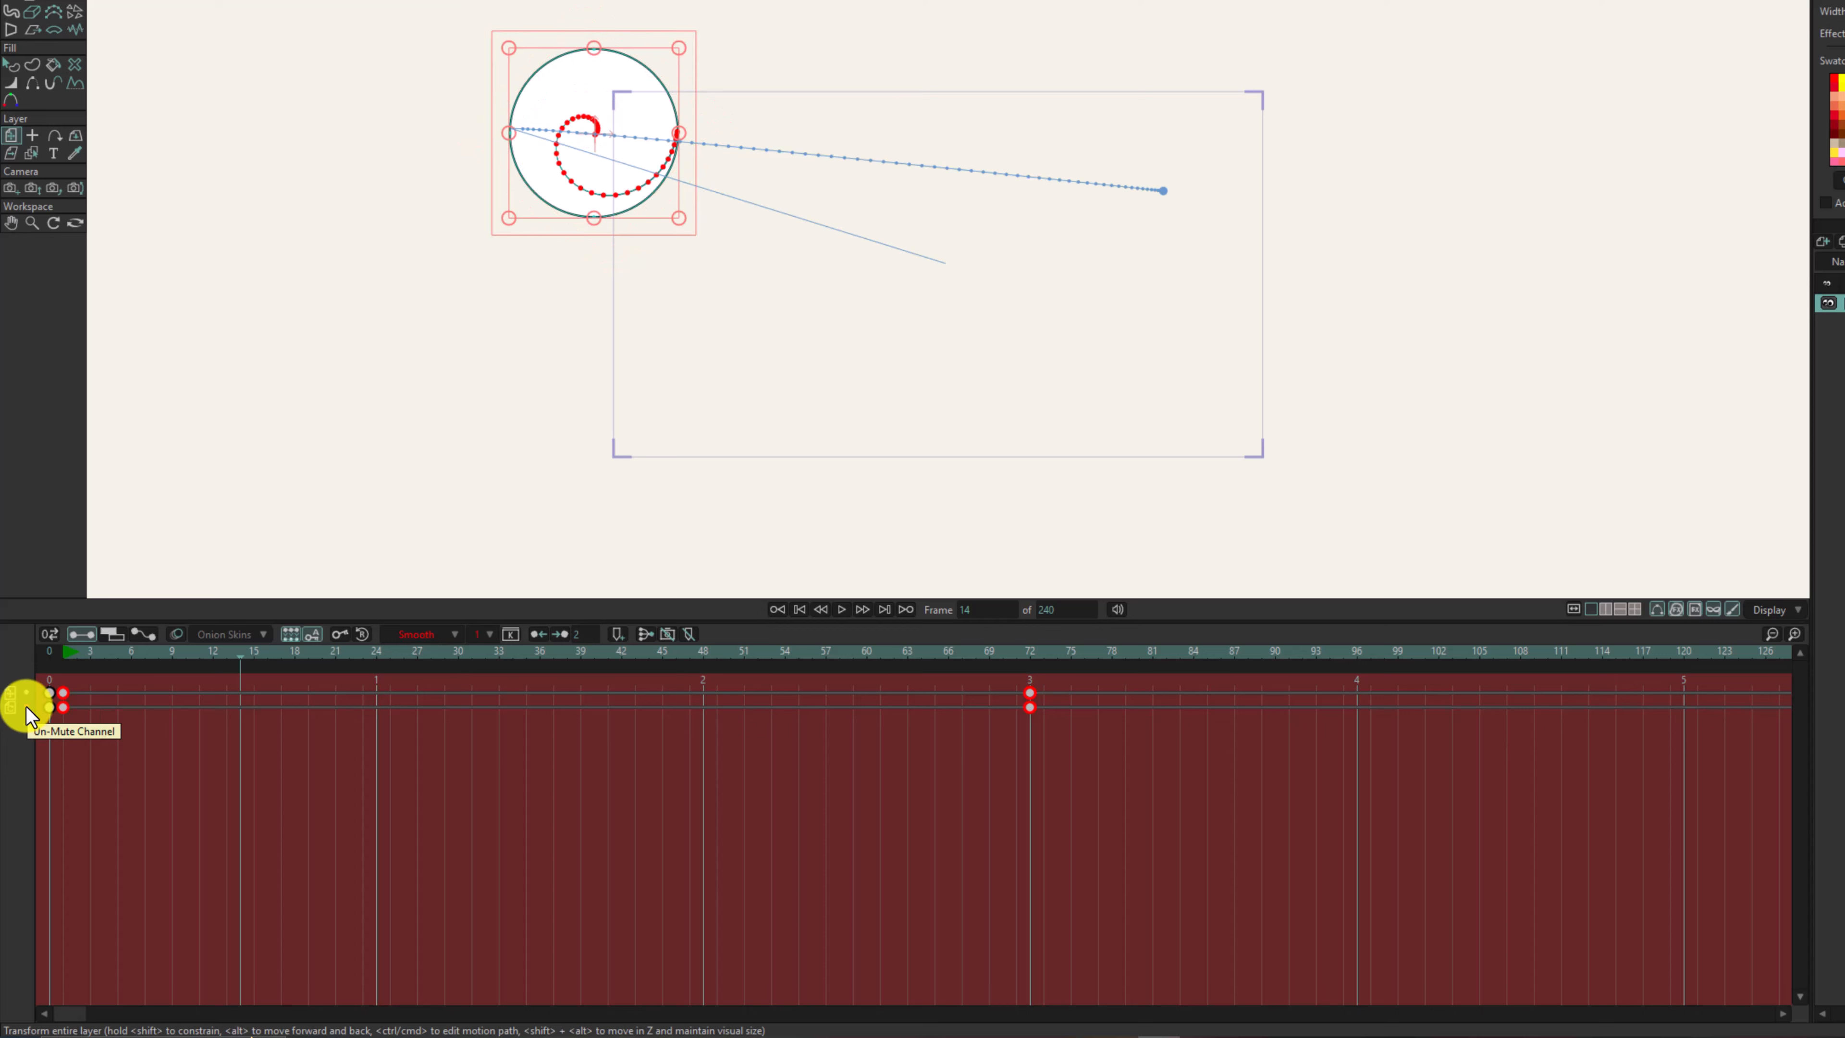
pyautogui.click(27, 706)
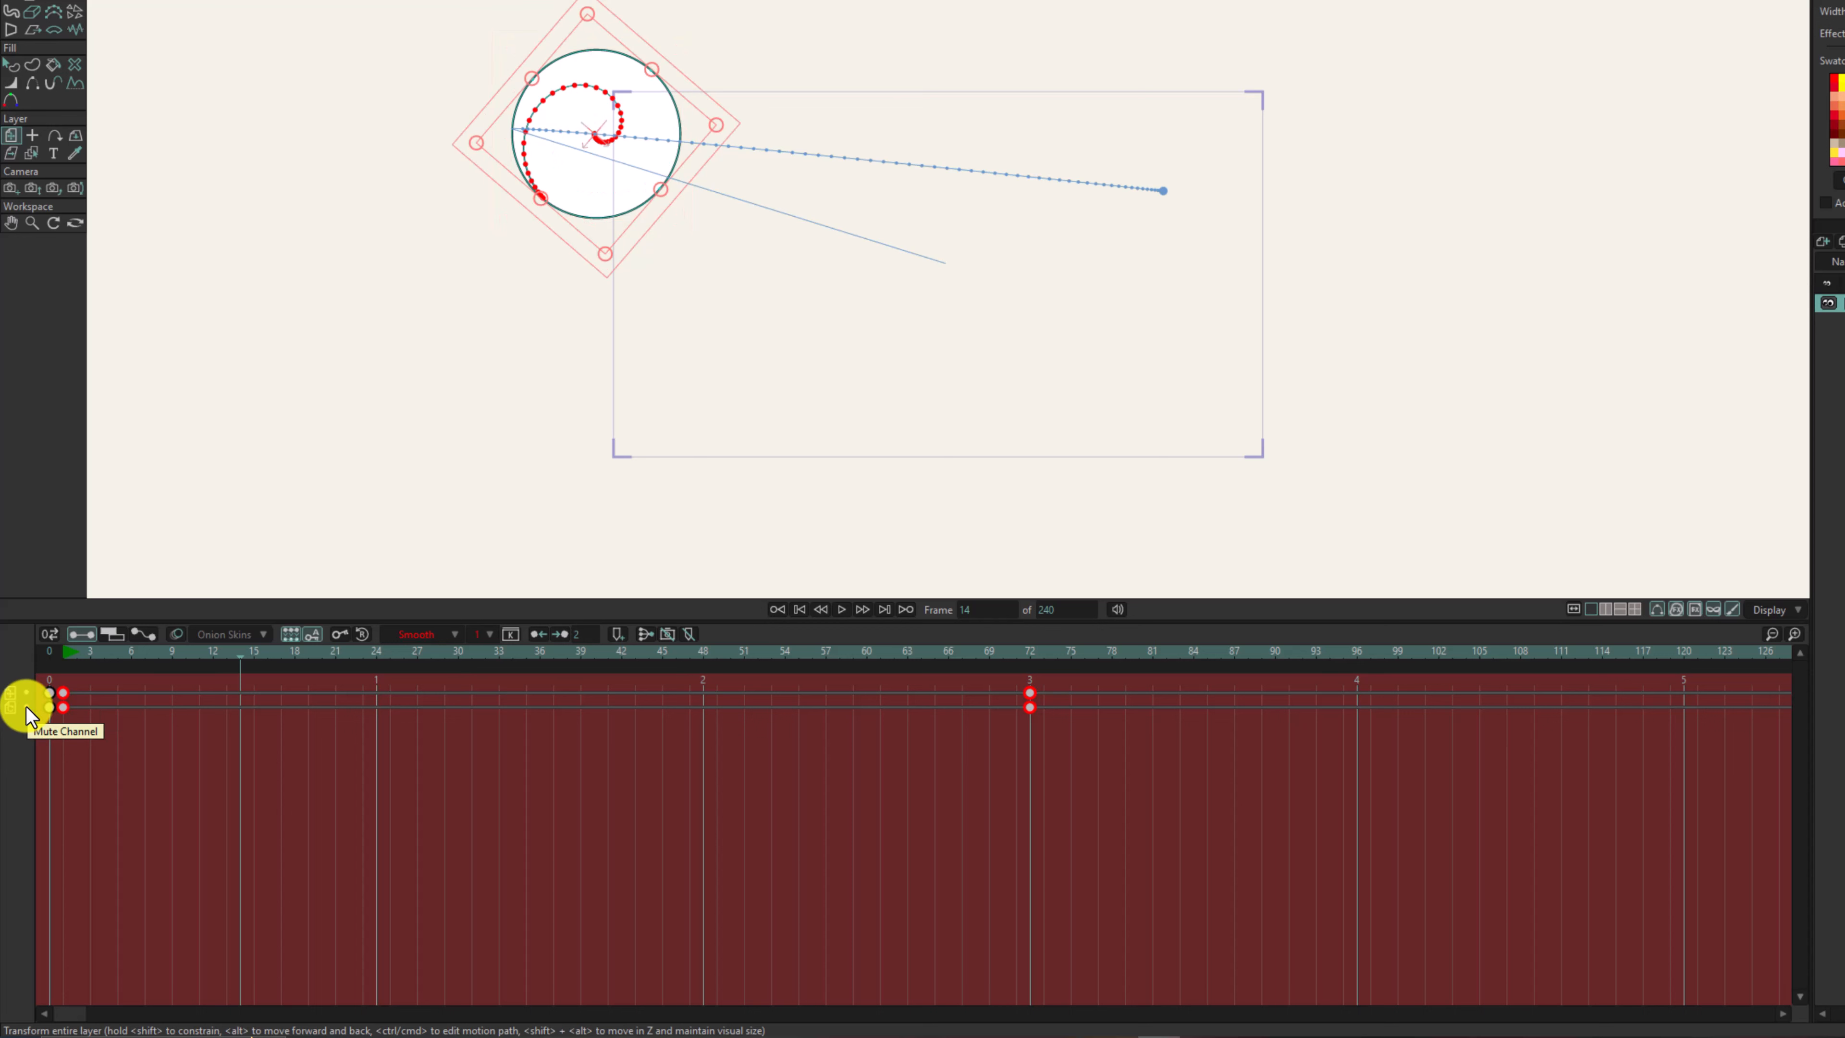
# Step: Enable onion skins, replace the marker at frame 14 with markers at frames 3 and 29 while on frame 15, and scrub to frame 24
pyautogui.click(91, 657)
pyautogui.click(177, 633)
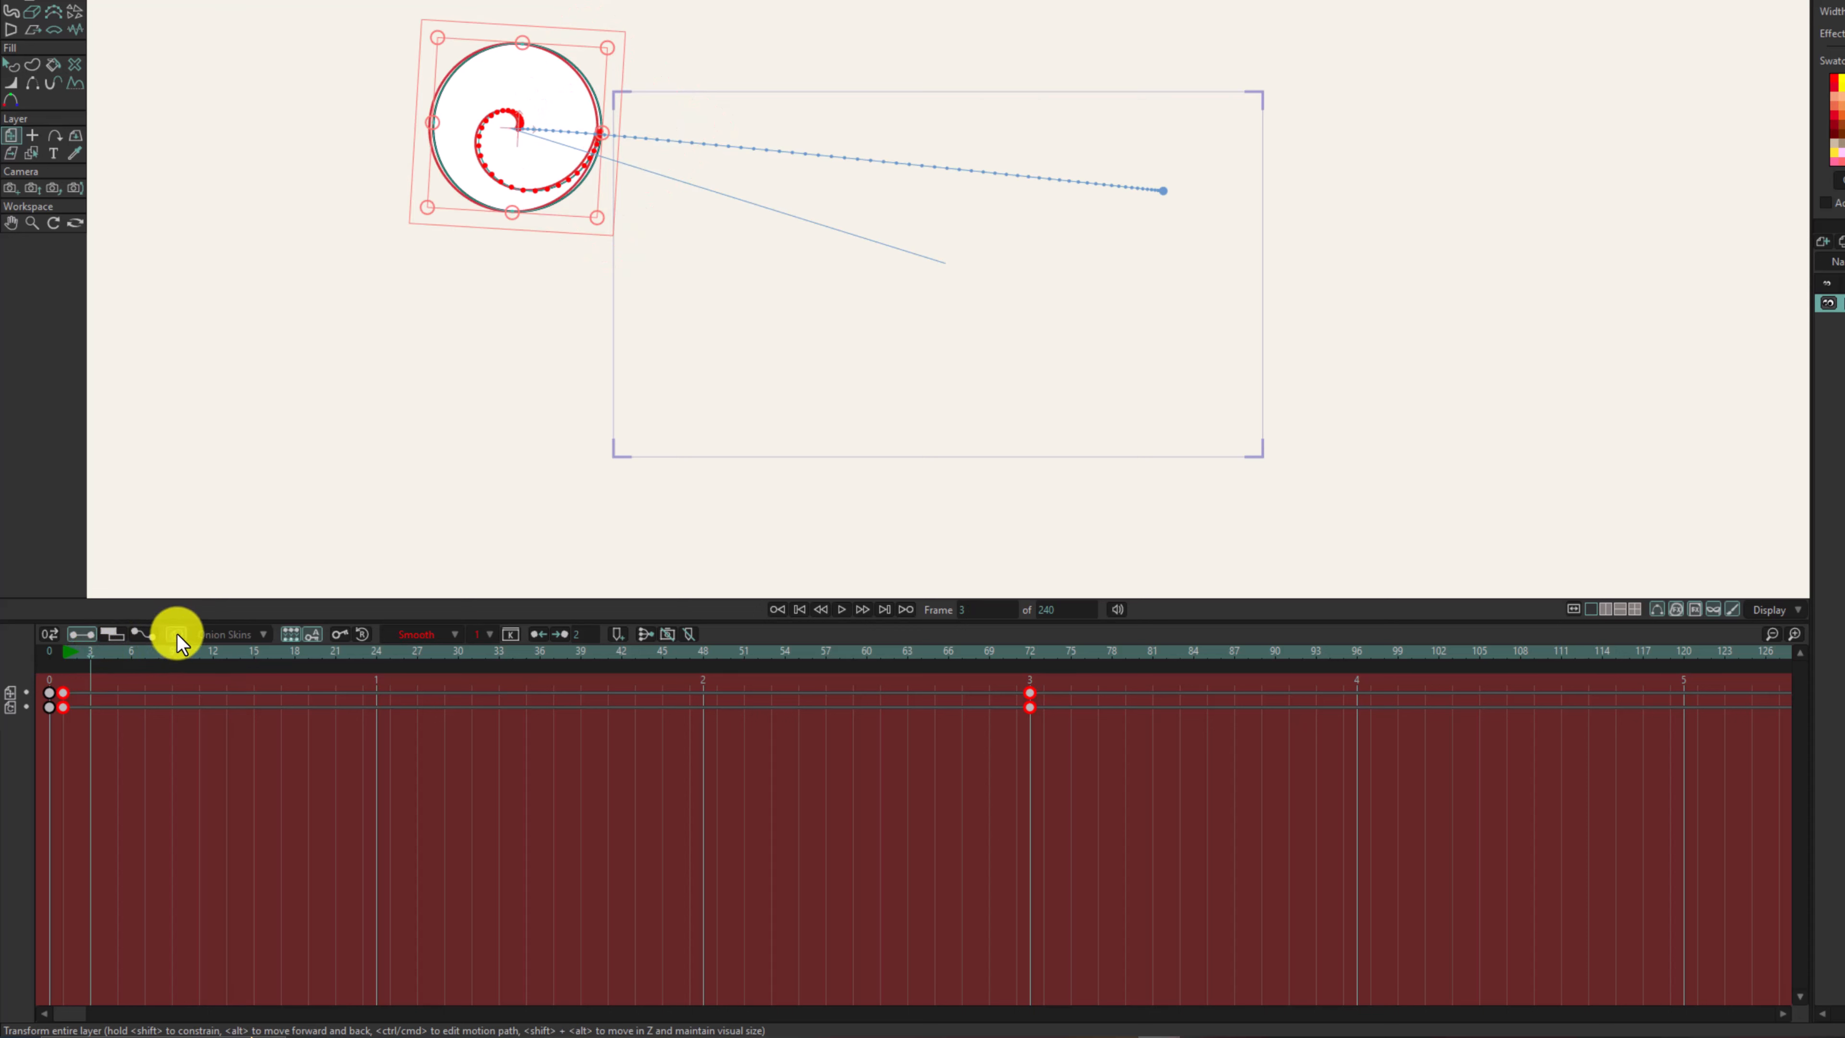
pyautogui.moveTo(94, 657); pyautogui.dragTo(254, 654)
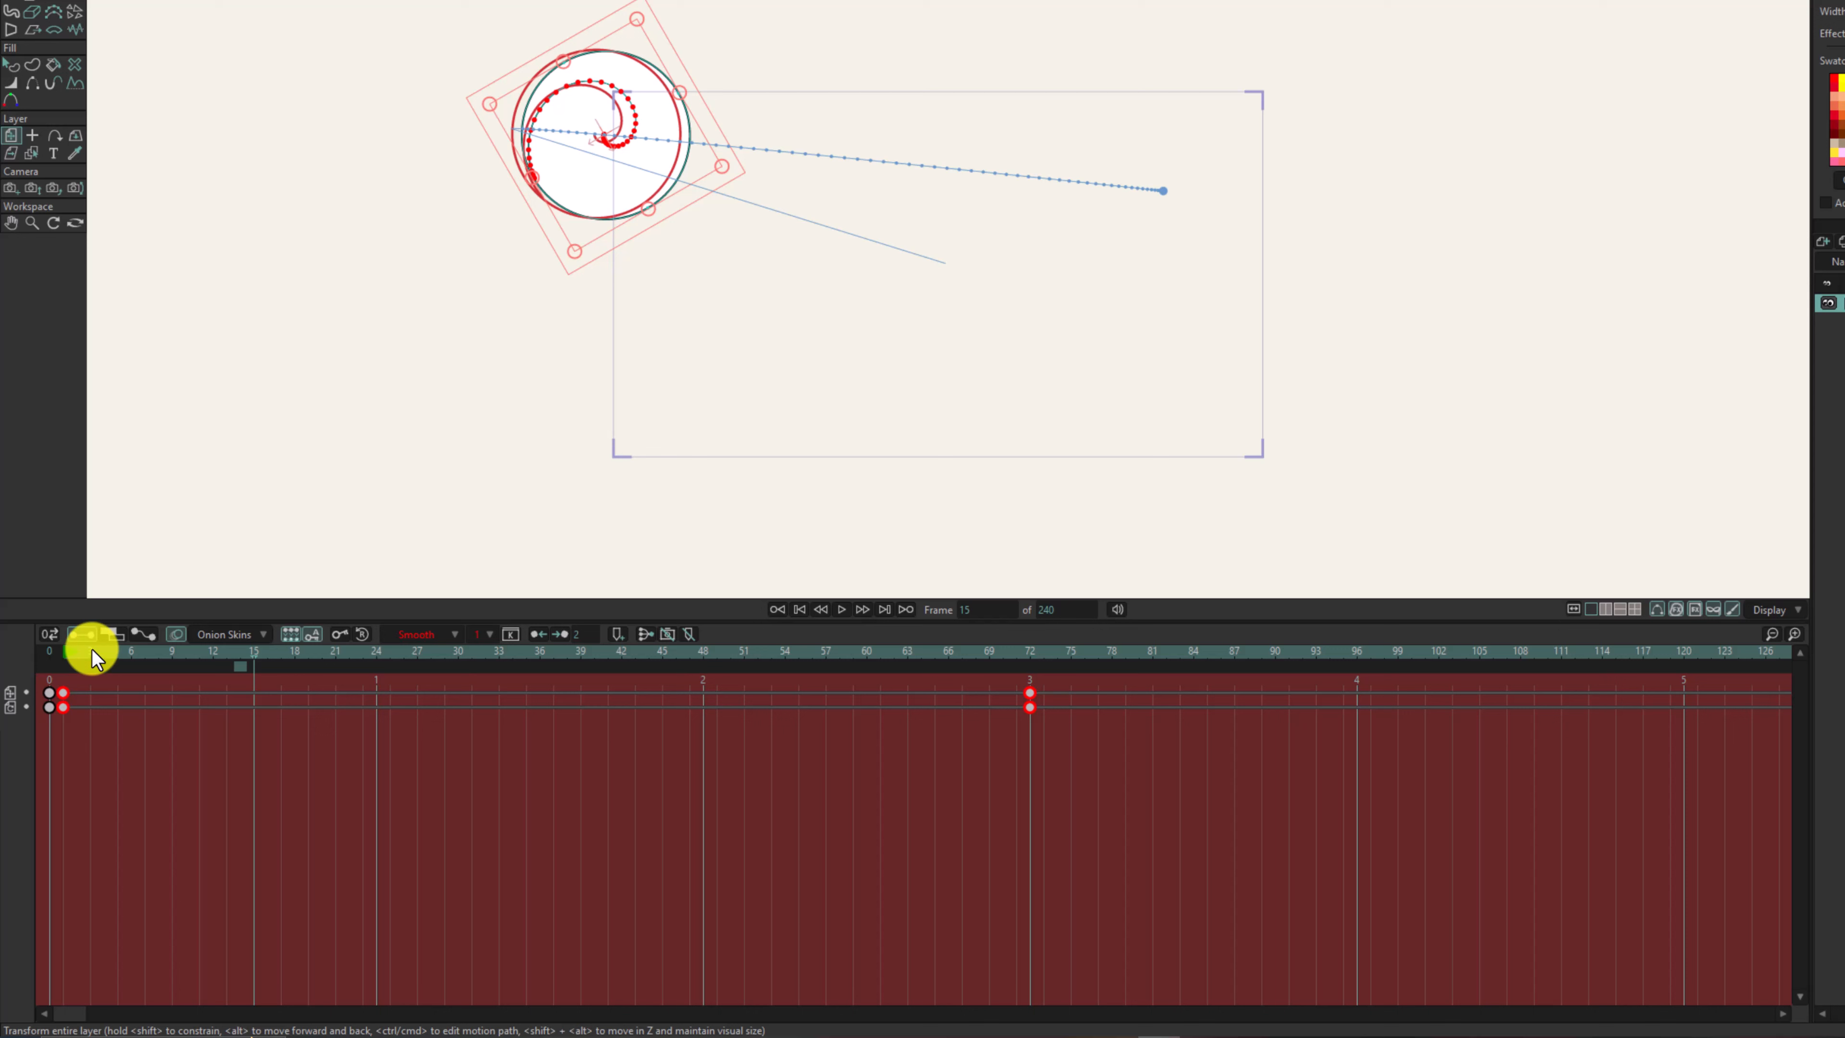
pyautogui.click(240, 667)
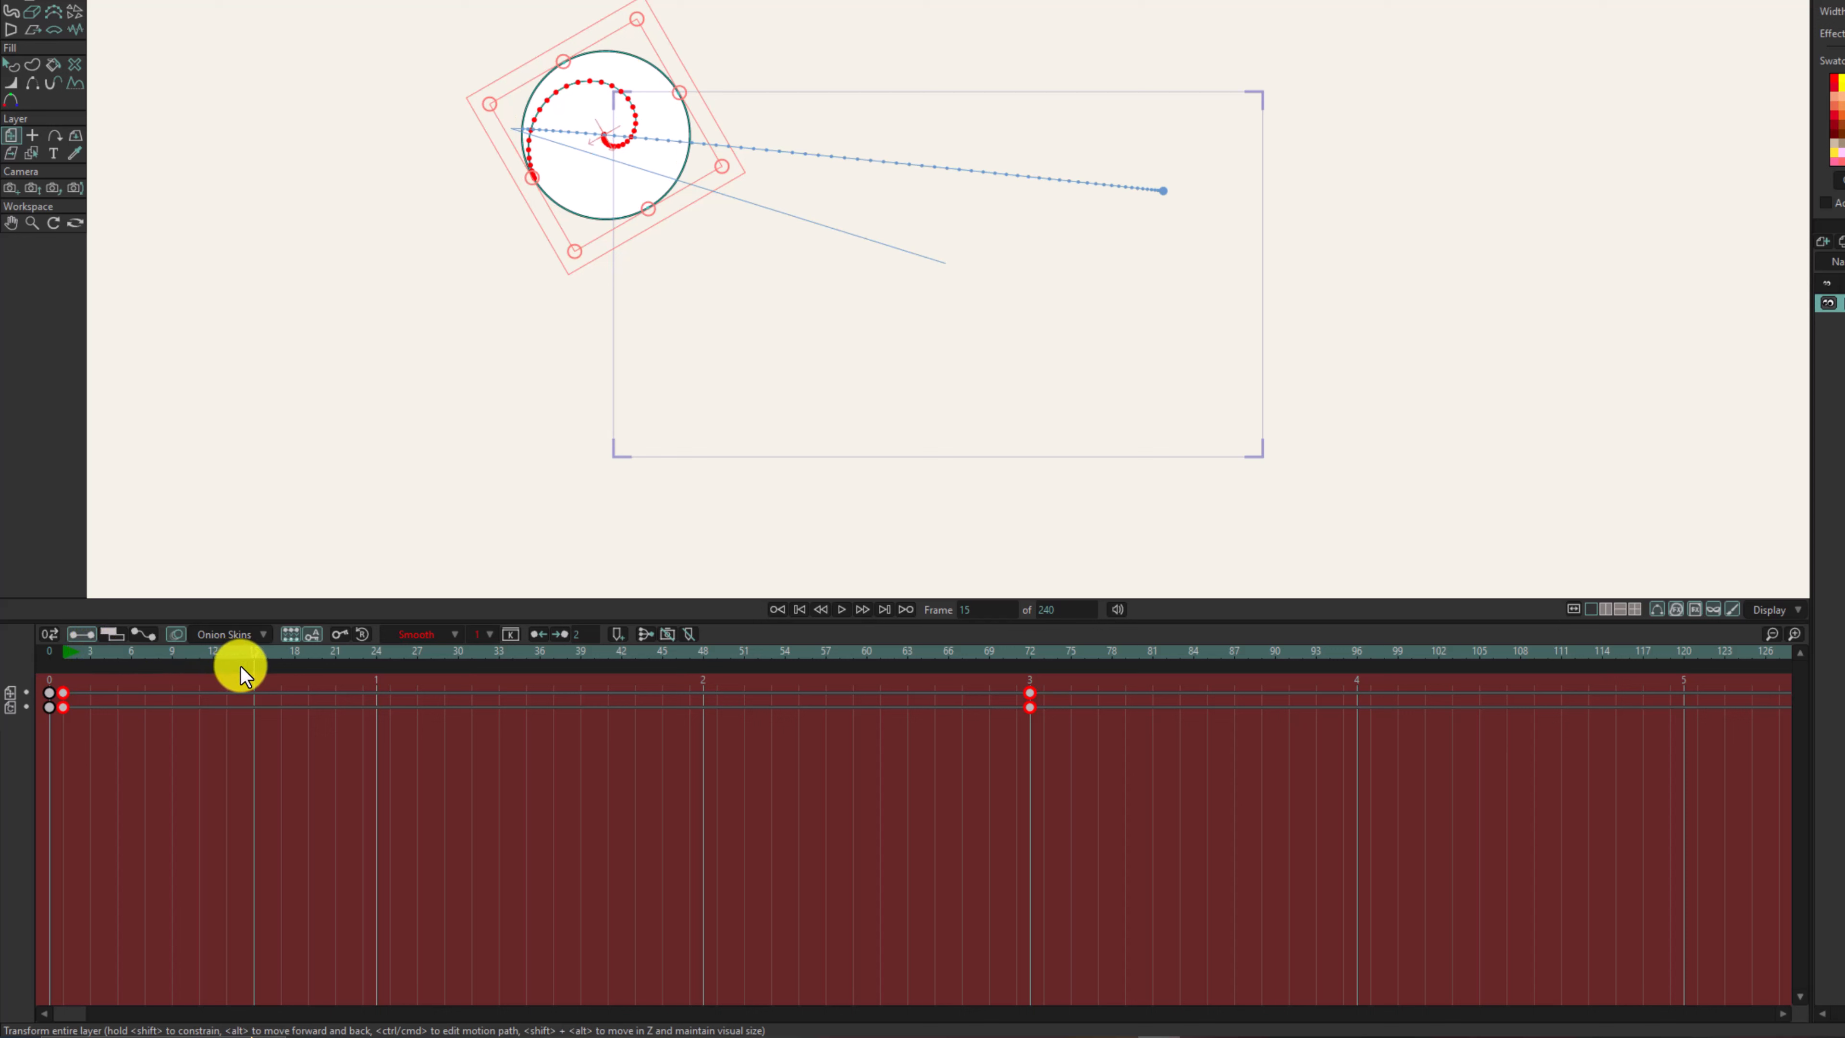
pyautogui.click(97, 665)
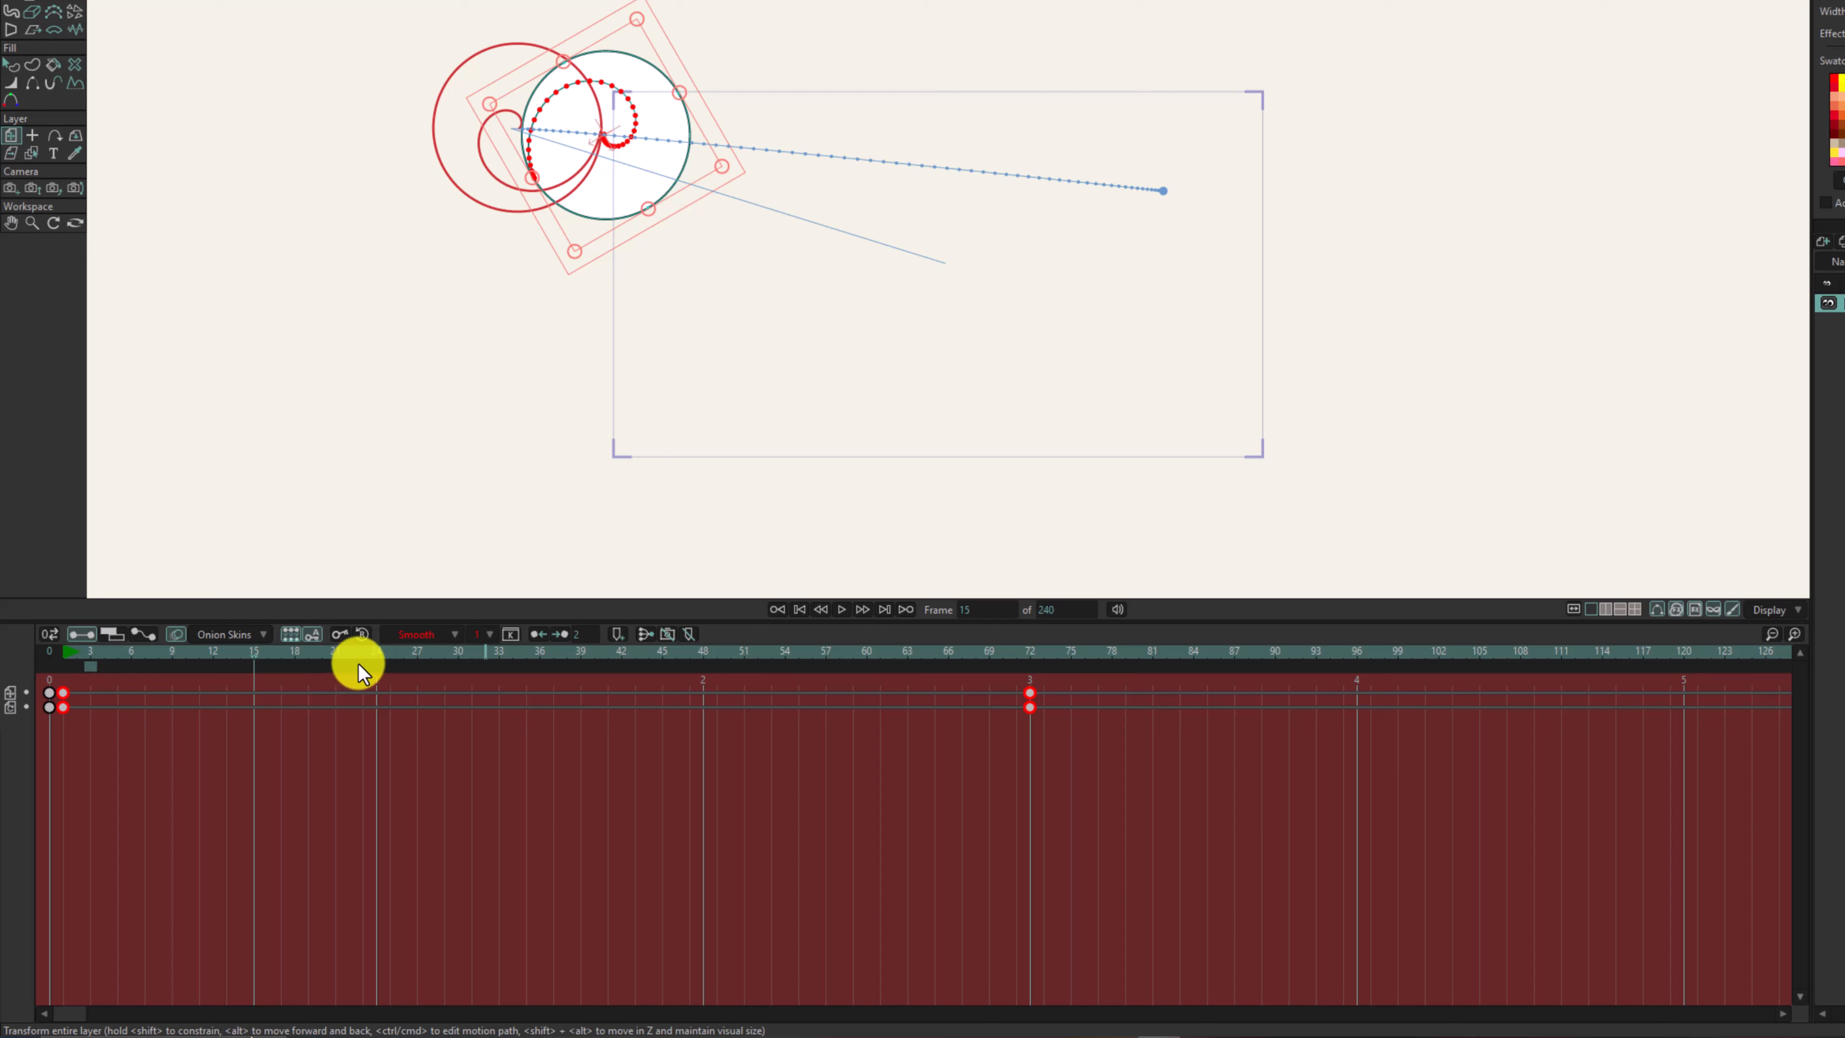
pyautogui.click(451, 663)
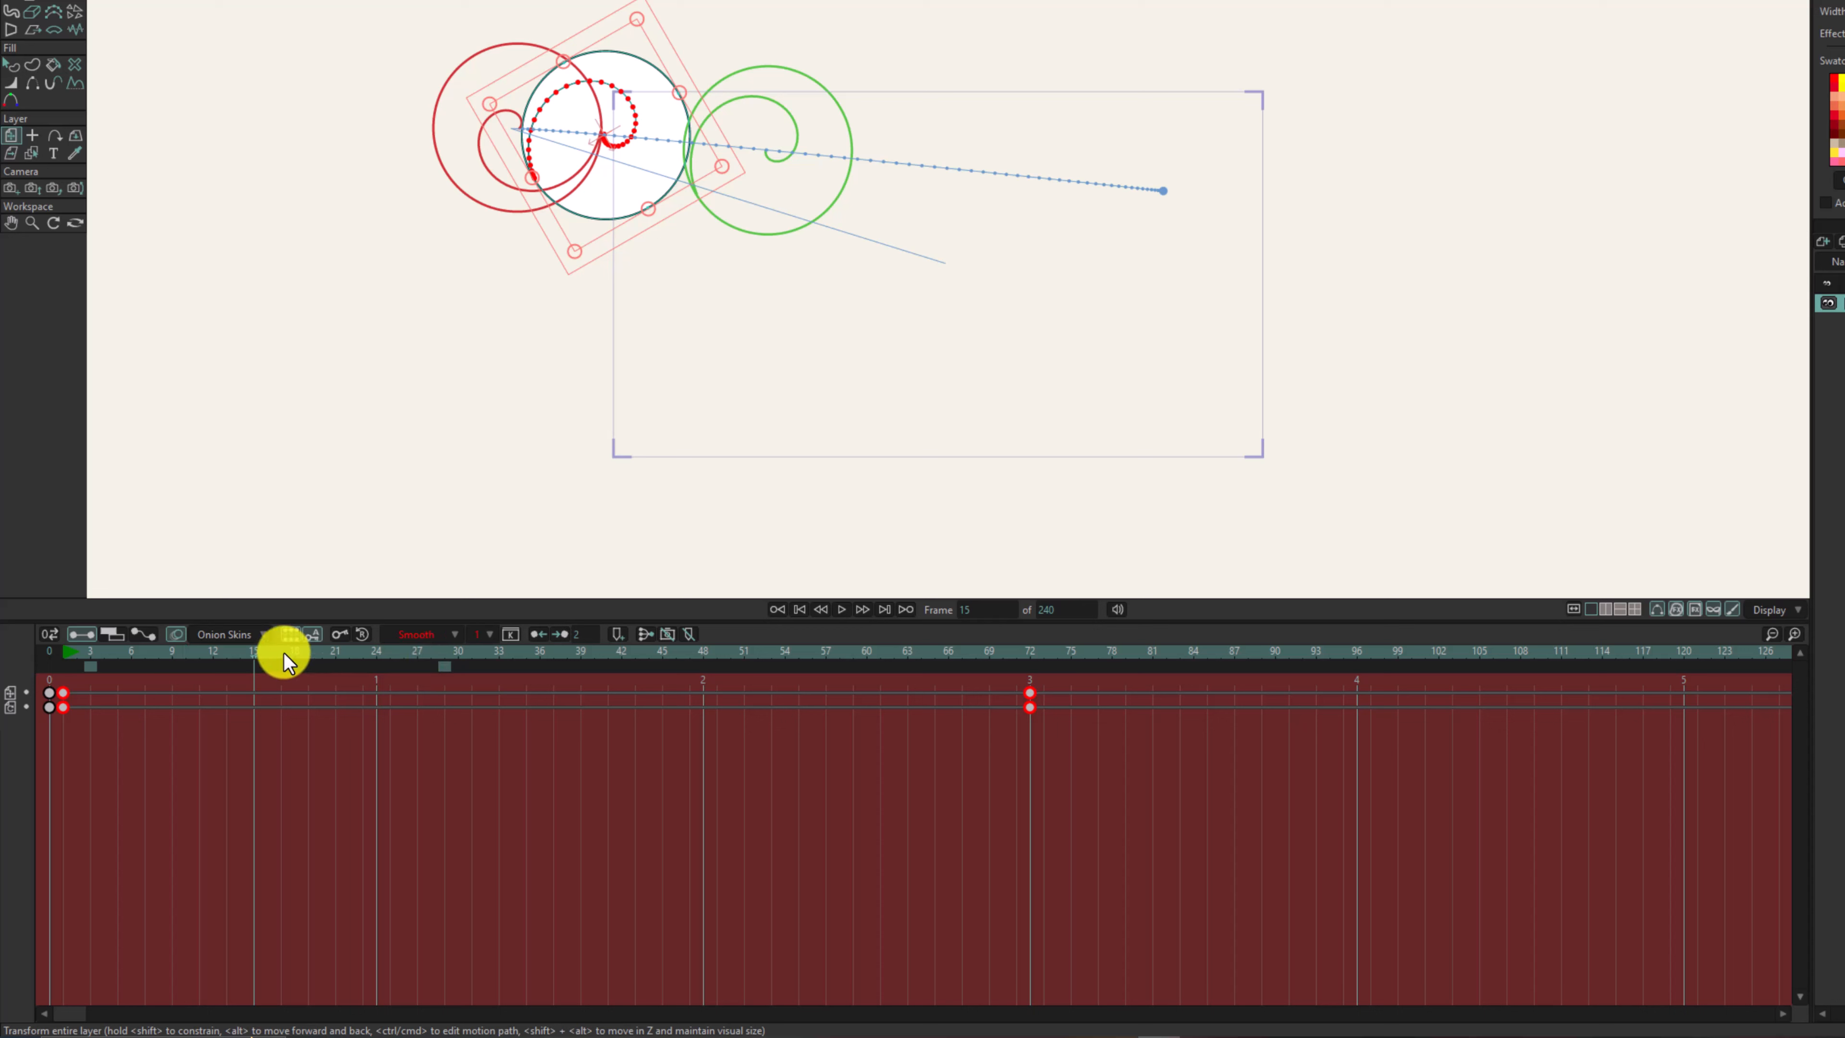
pyautogui.moveTo(254, 652)
pyautogui.mouseDown()
pyautogui.moveTo(460, 652)
pyautogui.moveTo(274, 646)
pyautogui.mouseUp()
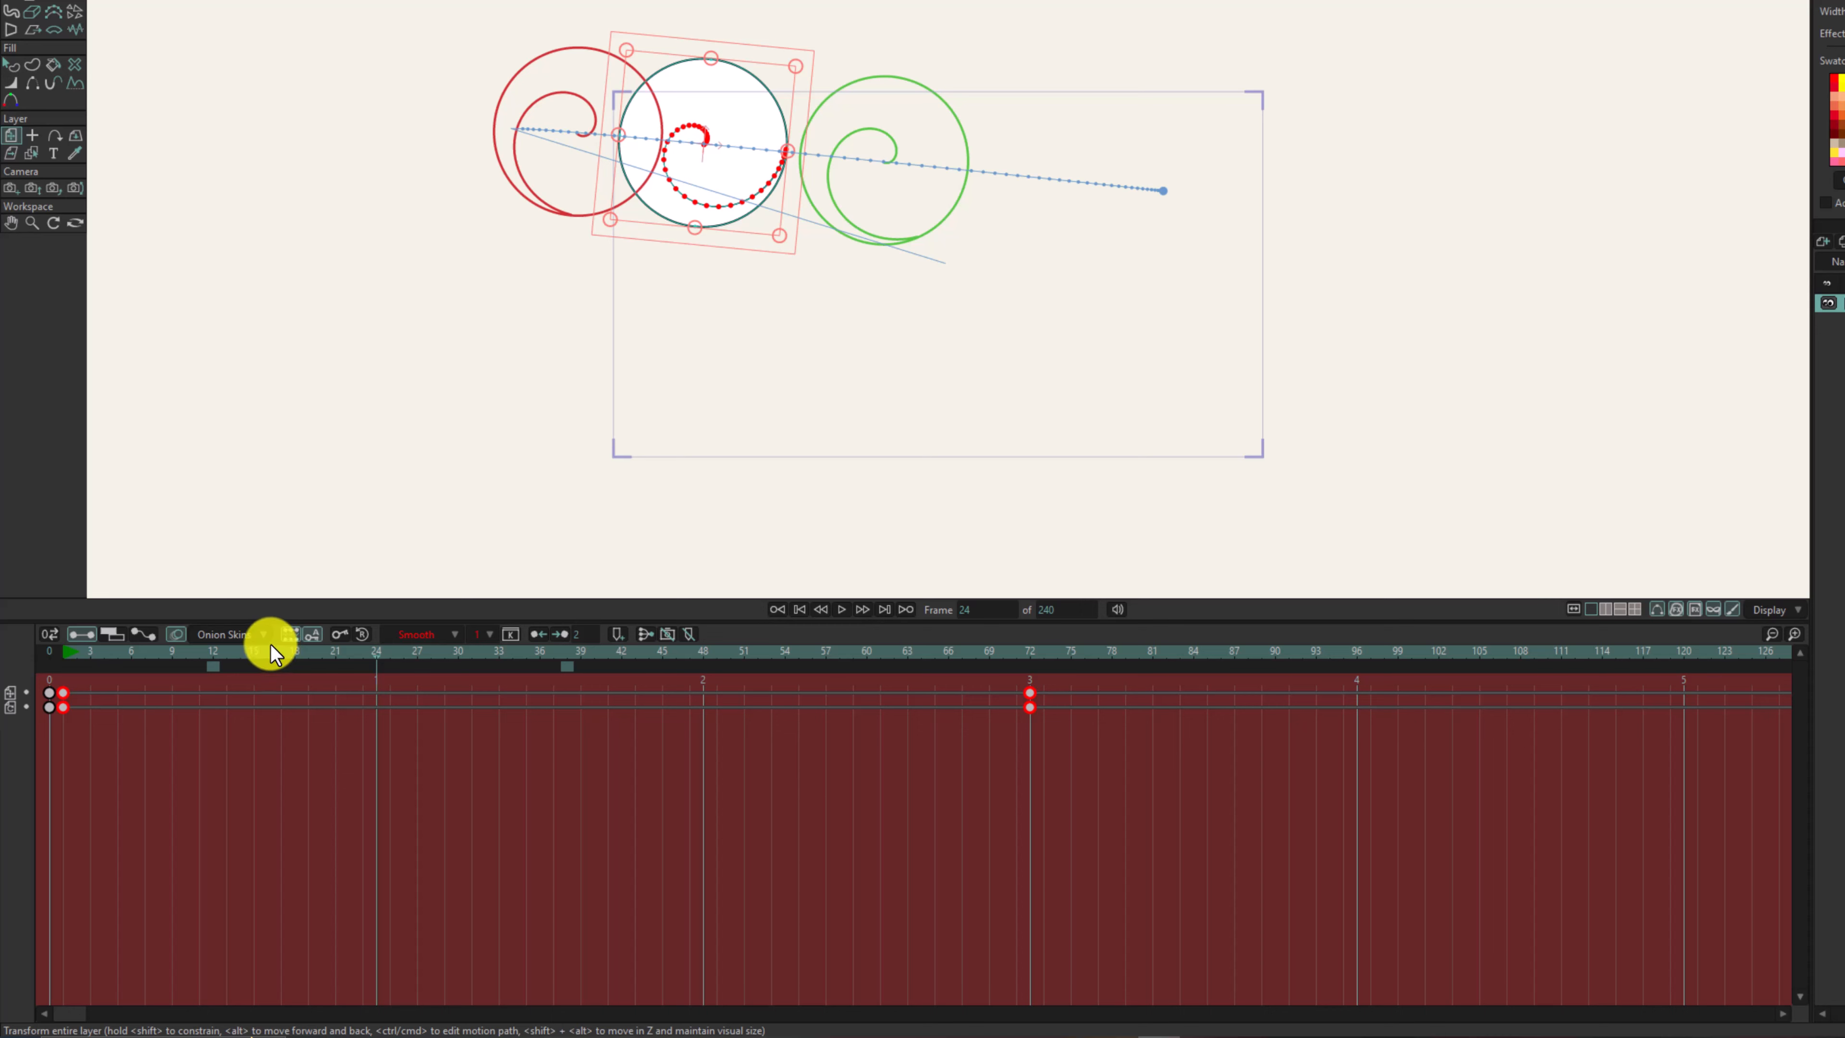
# Step: Set the onion skins to show colored fills instead of outlines only
pyautogui.click(247, 631)
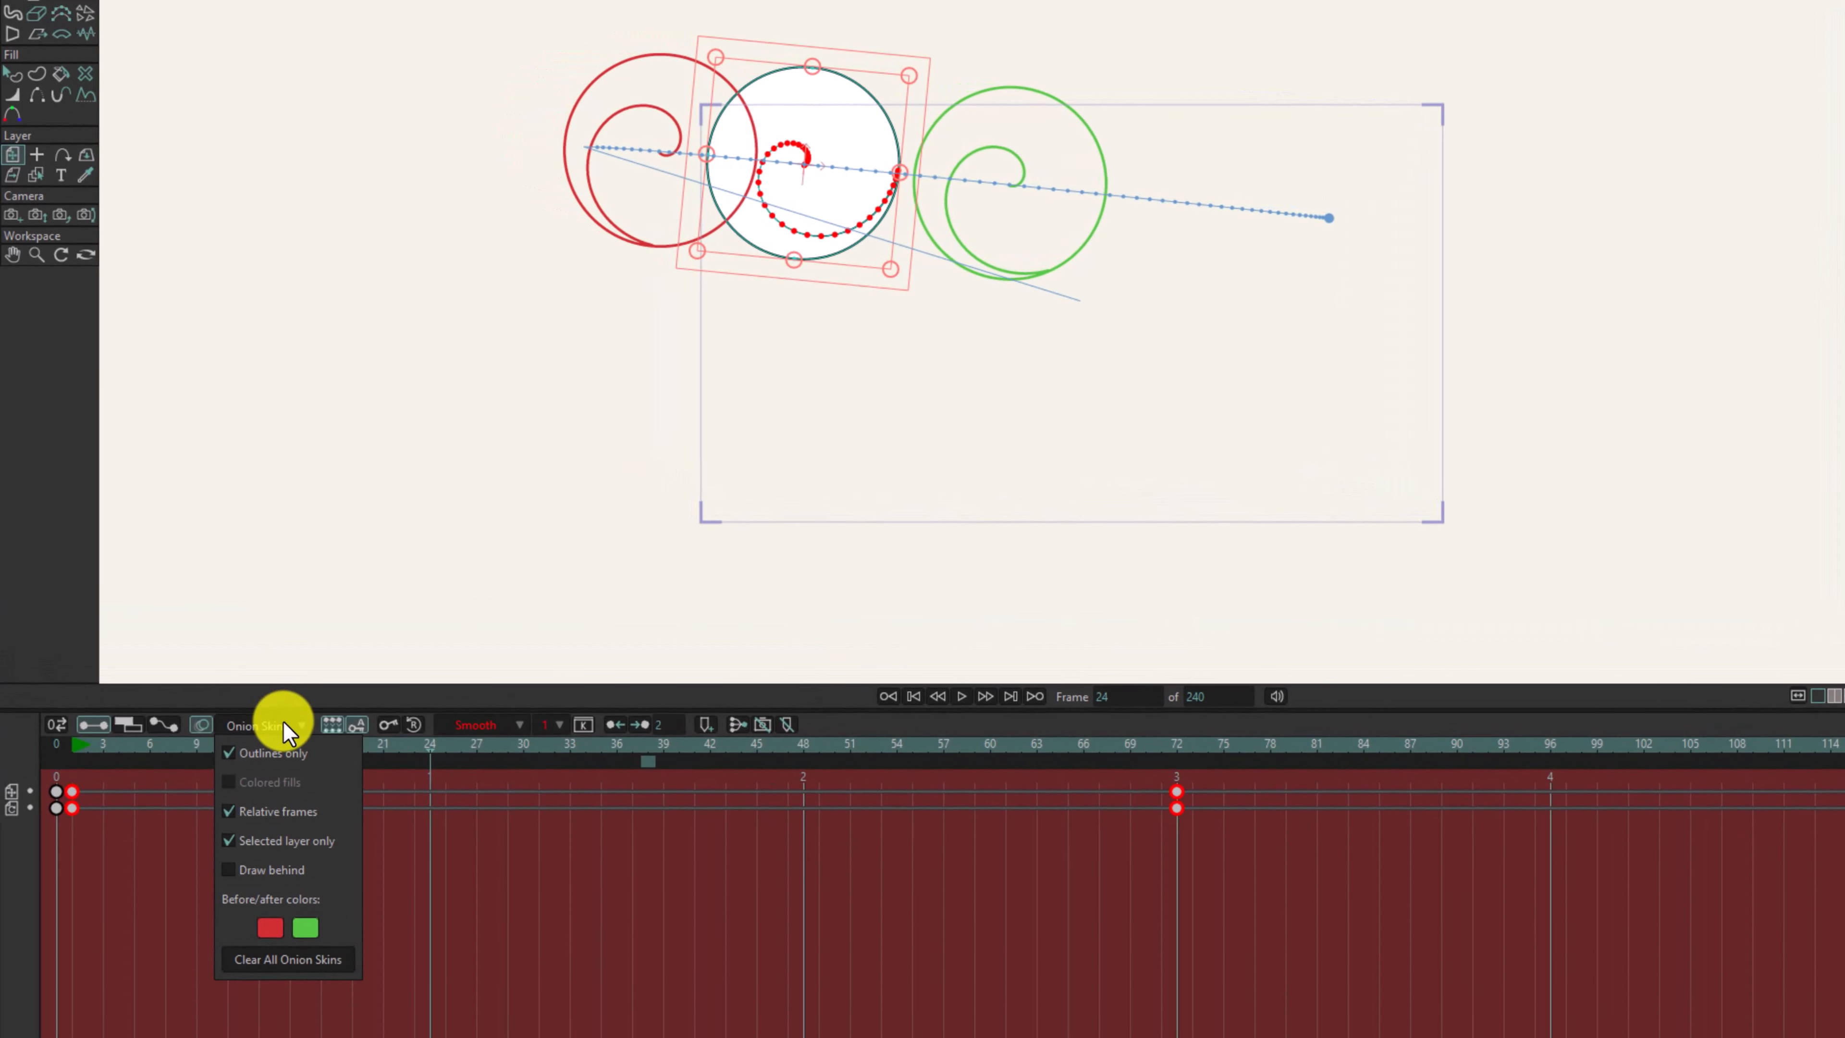
pyautogui.click(249, 753)
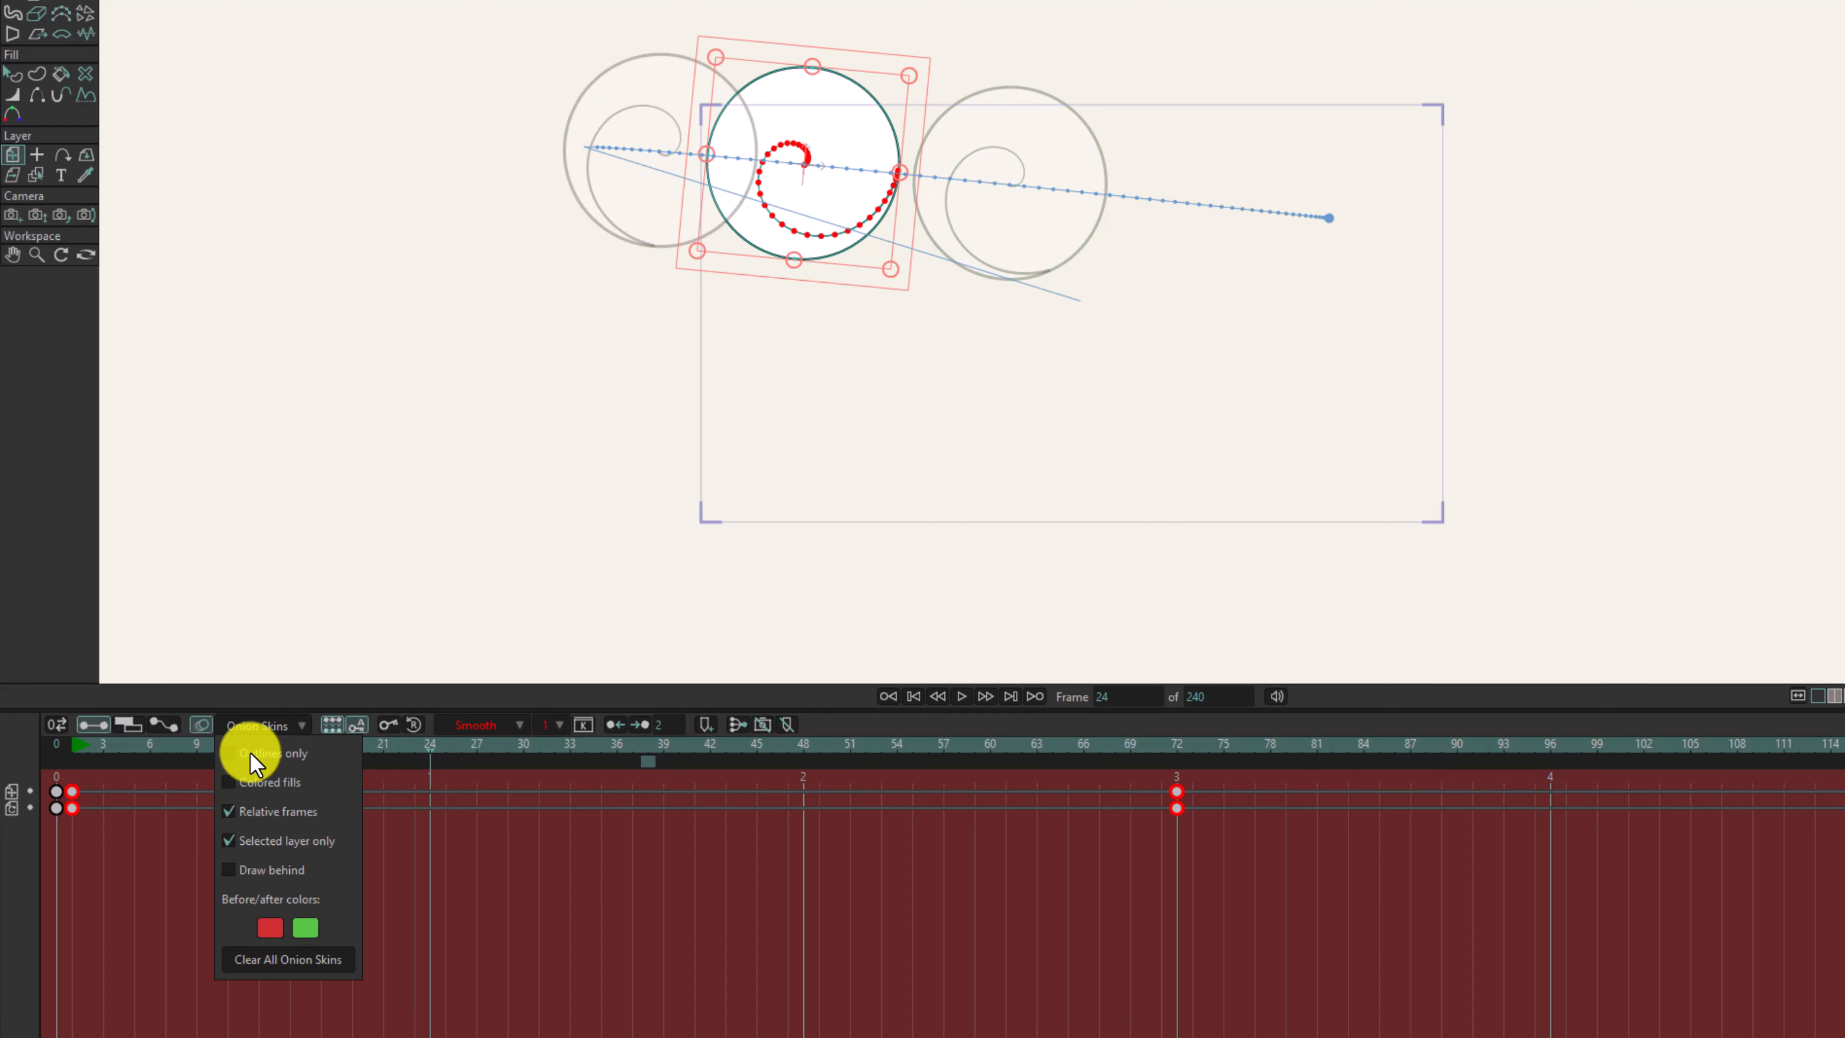
pyautogui.click(254, 784)
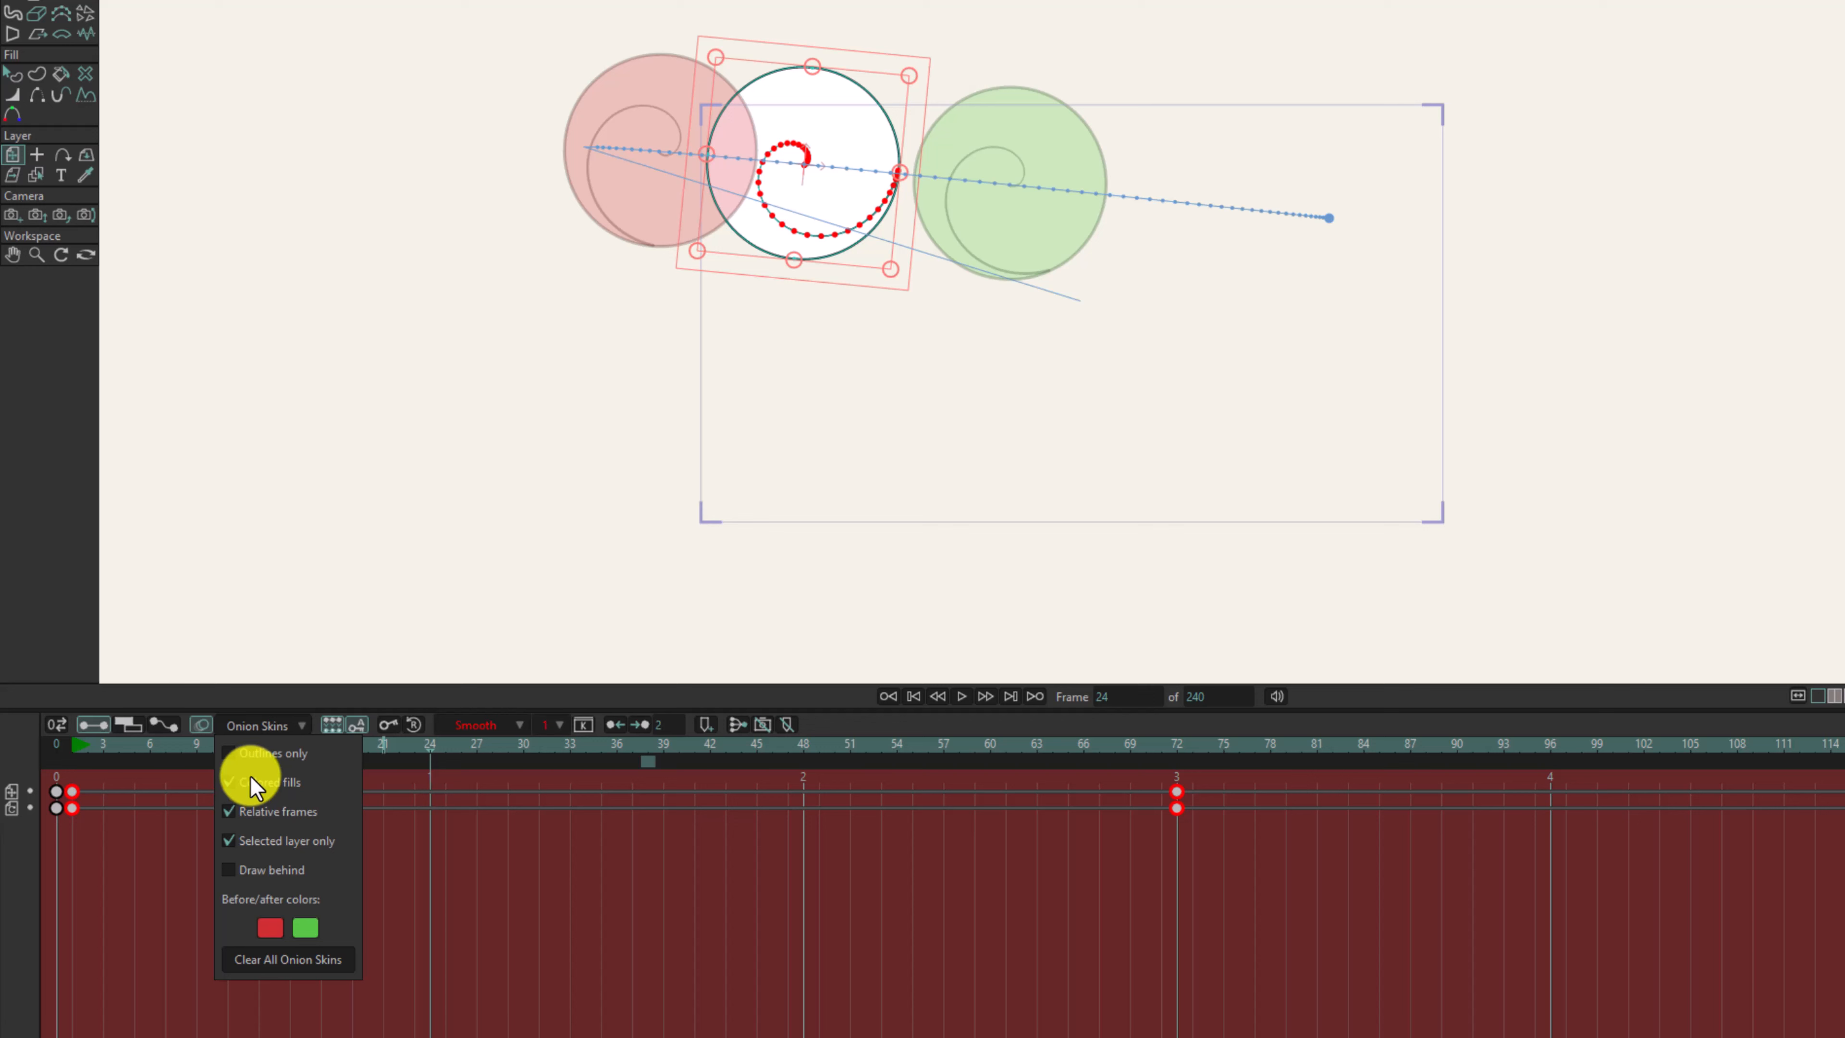
# Step: Set the onion skins to outlines only with relative frames off, and scrub the timeline to frame 36 and back to frame 24
pyautogui.click(258, 752)
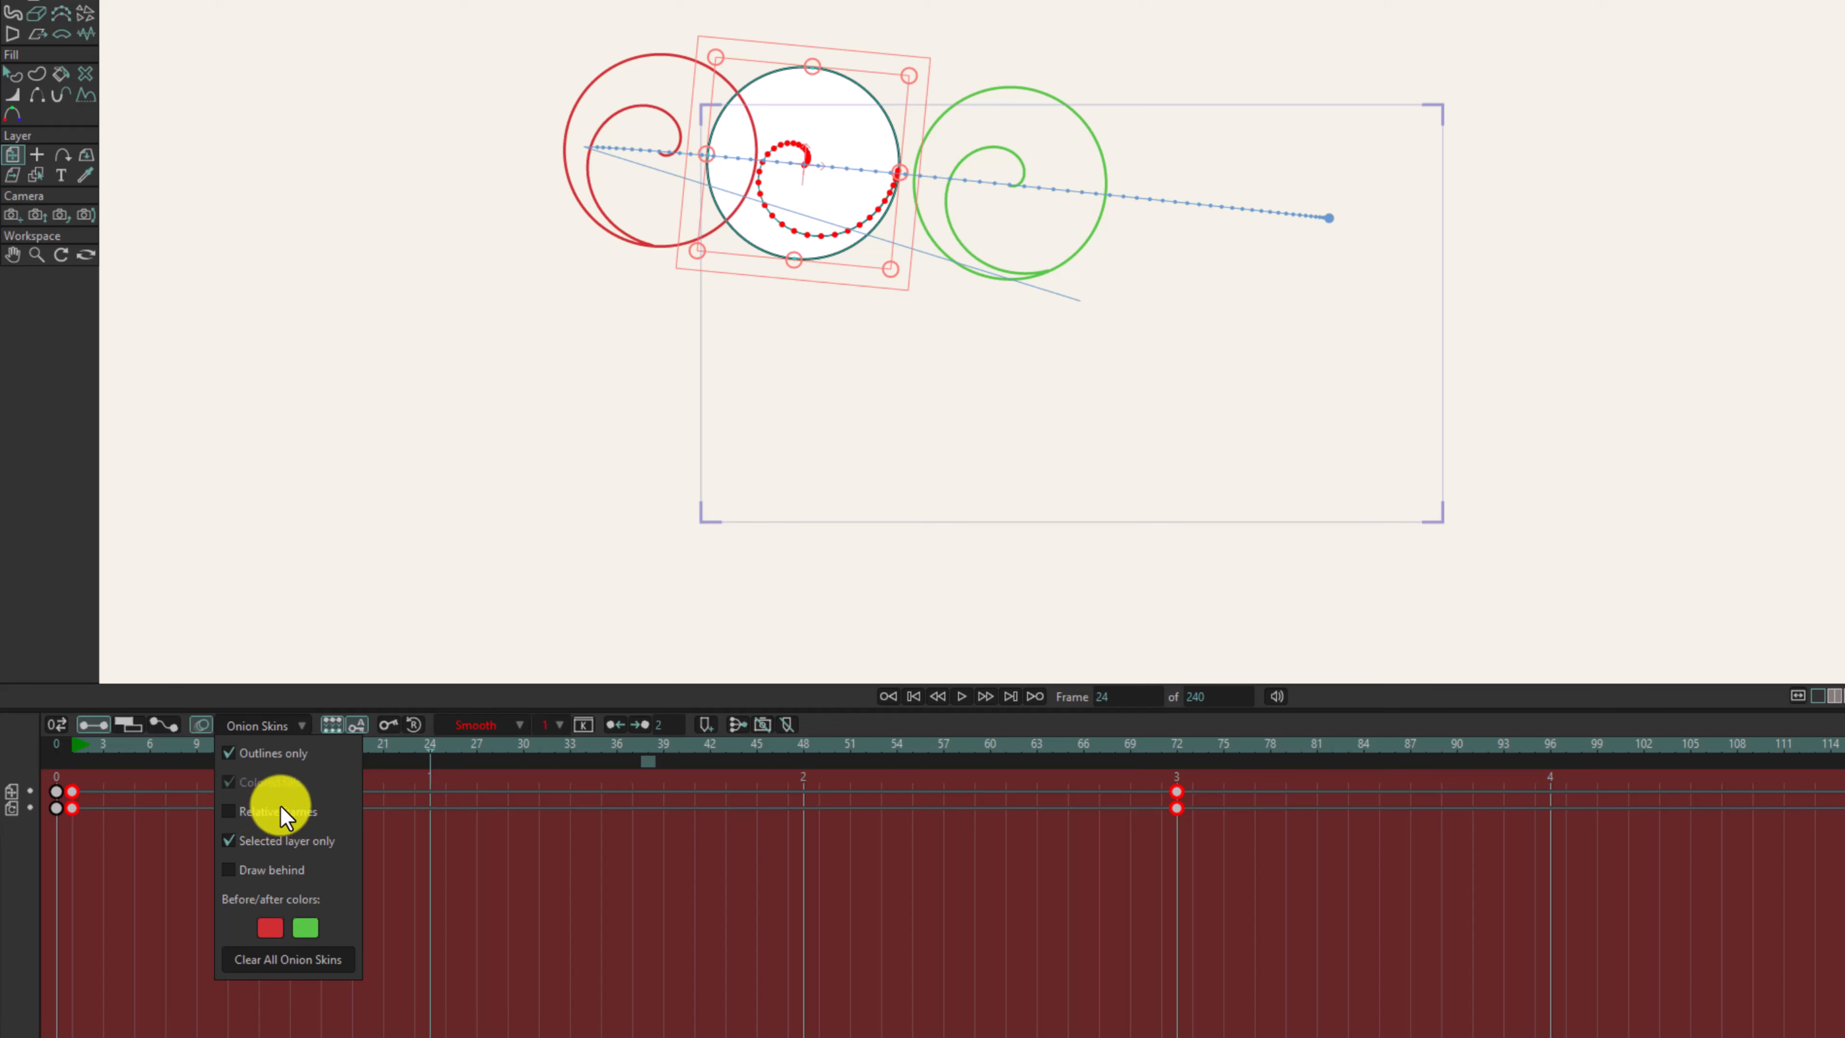
pyautogui.click(432, 756)
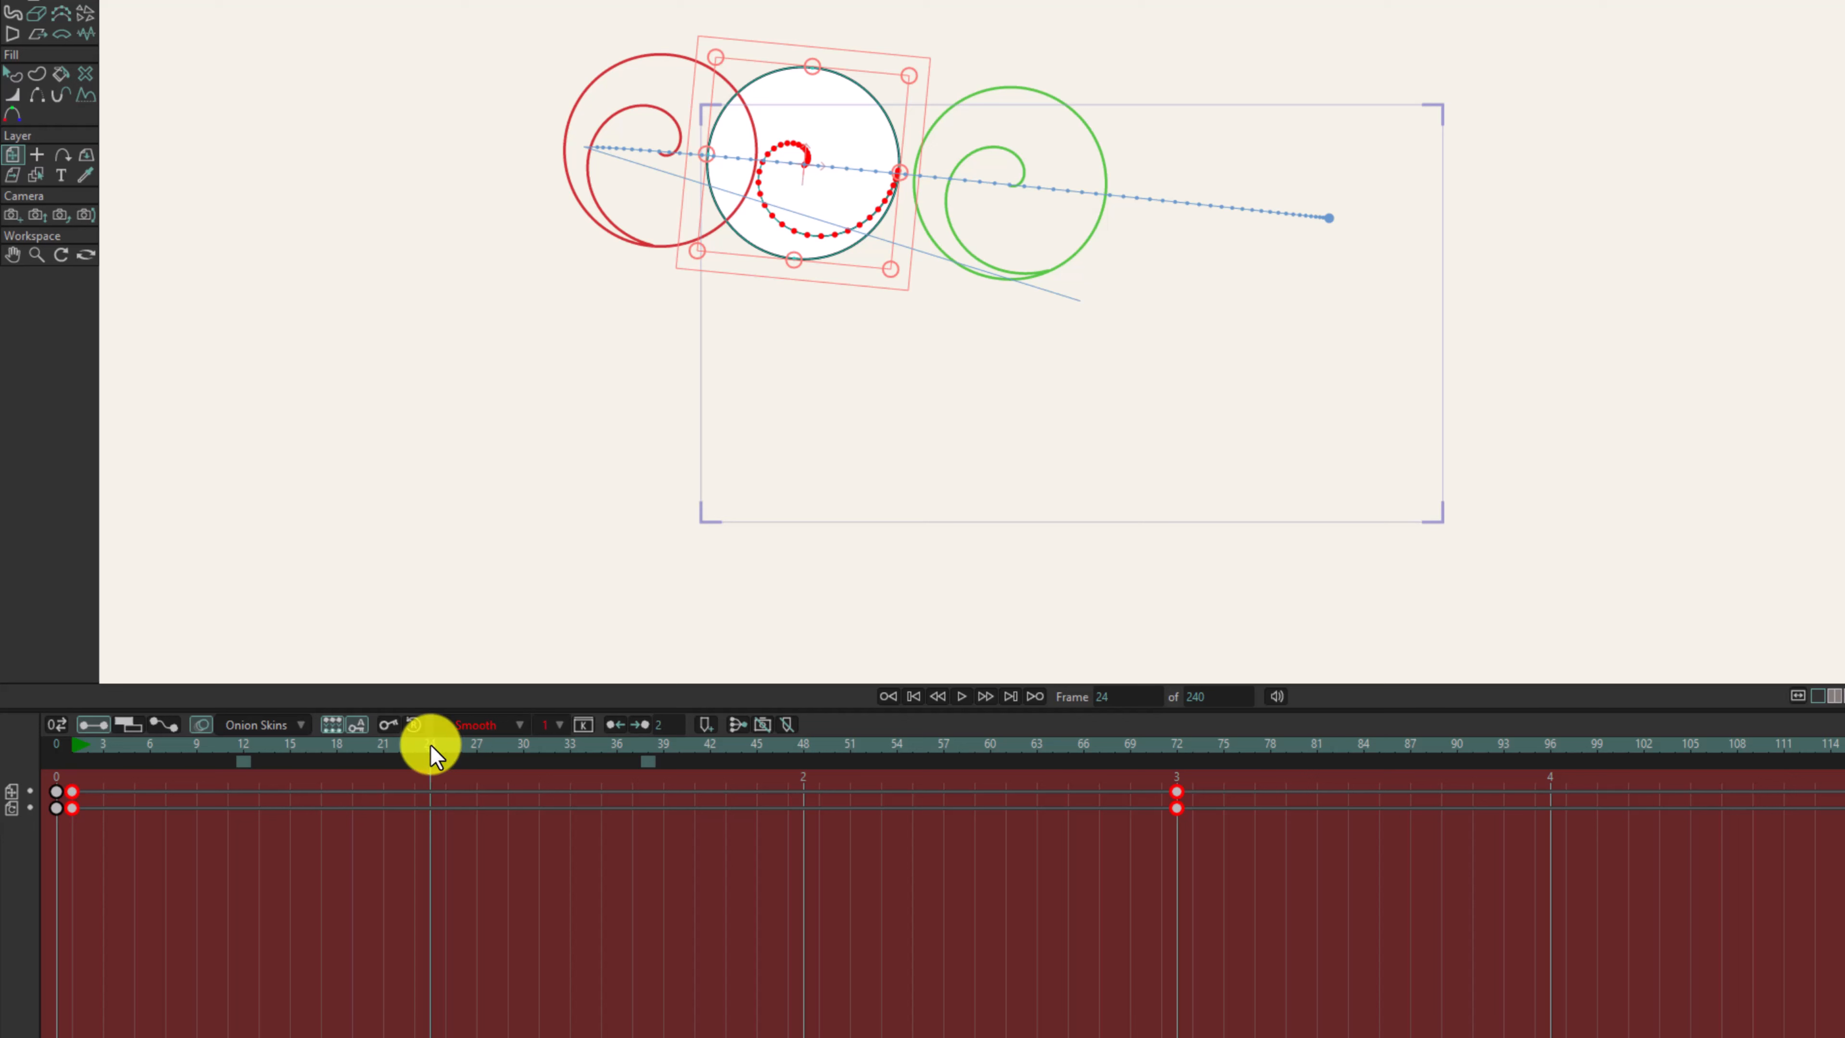
pyautogui.moveTo(431, 745); pyautogui.dragTo(611, 752)
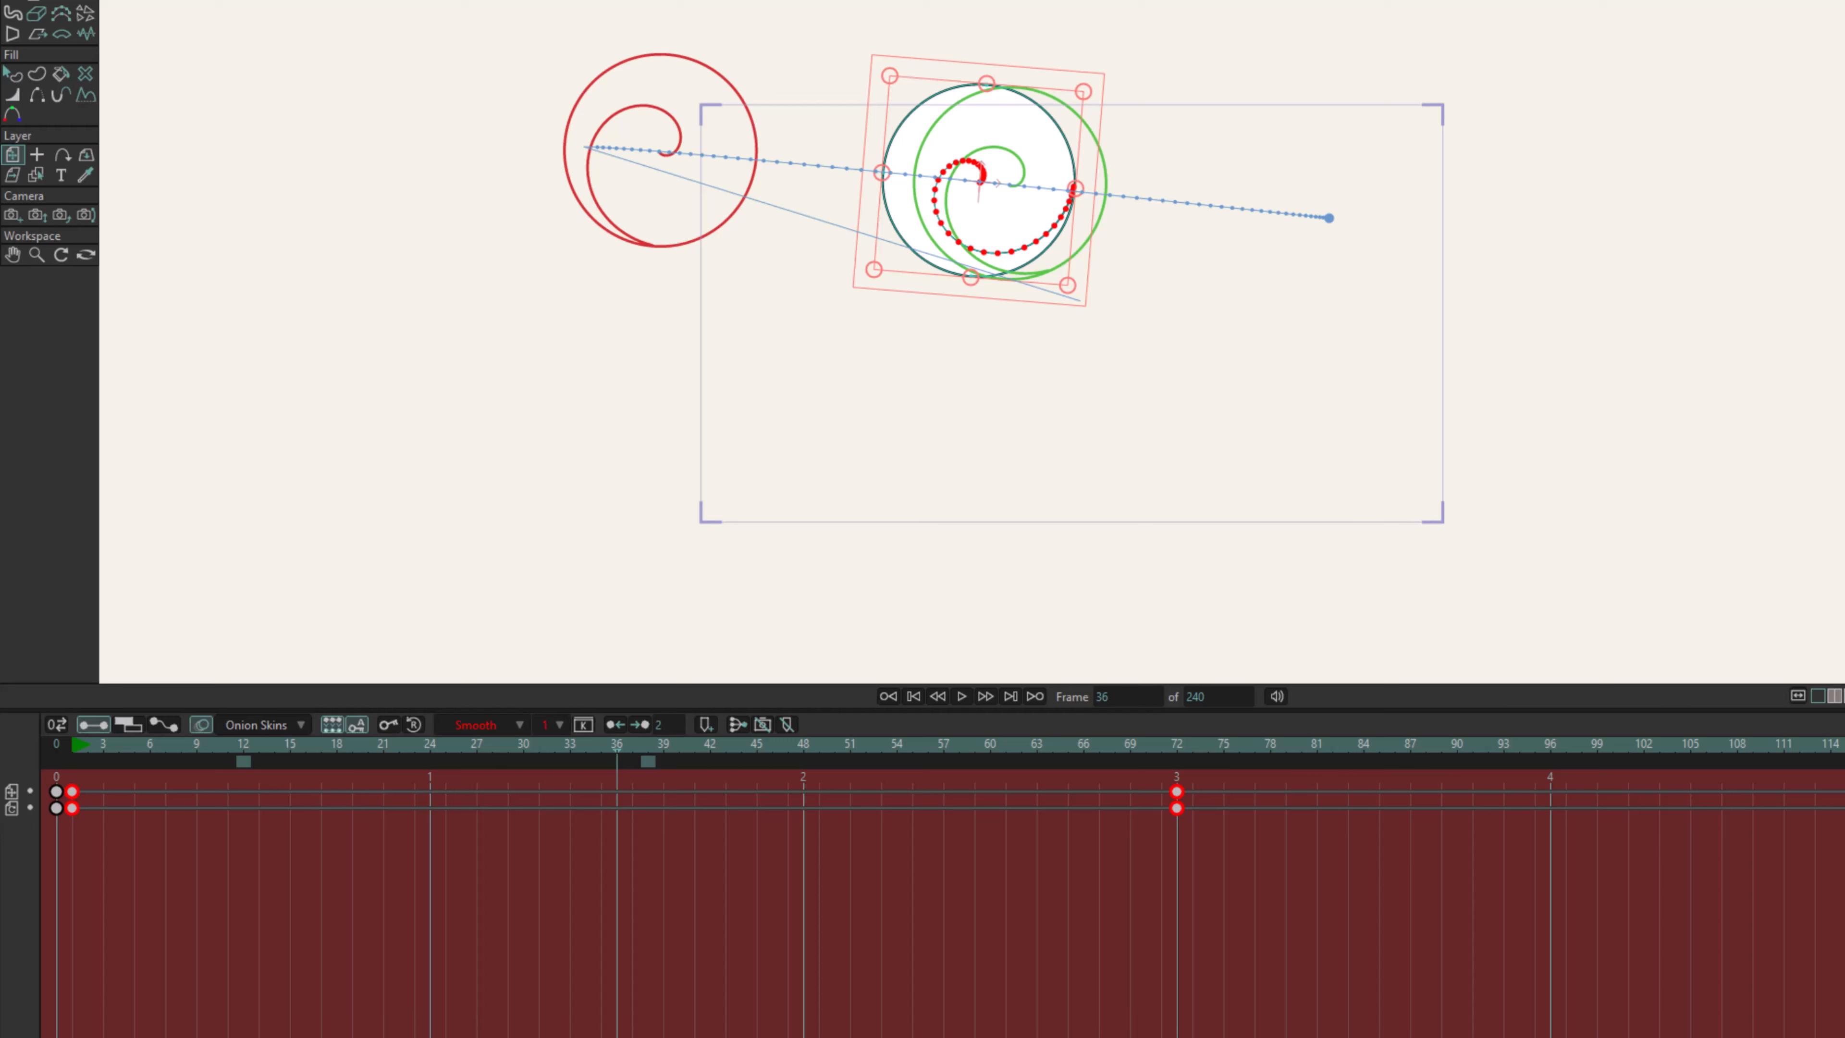
pyautogui.moveTo(454, 744)
pyautogui.mouseDown()
pyautogui.moveTo(391, 745)
pyautogui.moveTo(429, 749)
pyautogui.mouseUp()
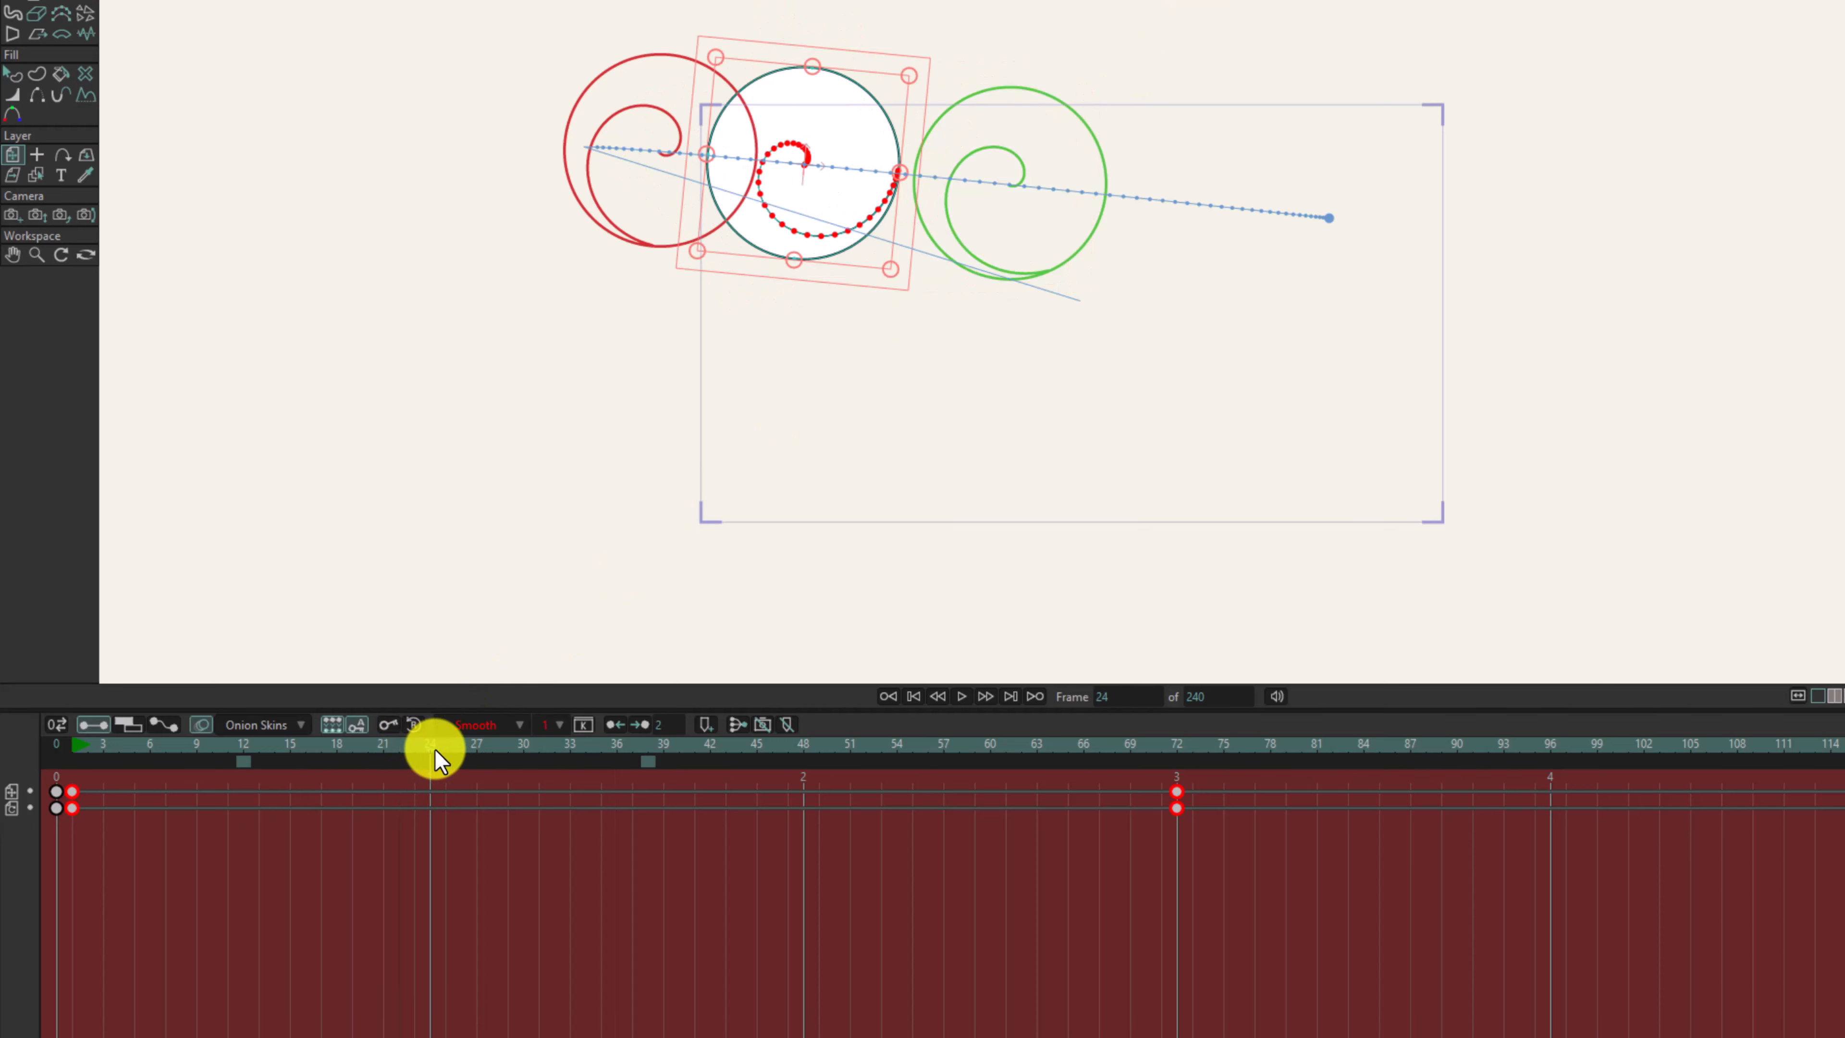
# Step: Turn relative frames back on for the onion skins and scrub to frame 35
pyautogui.click(253, 724)
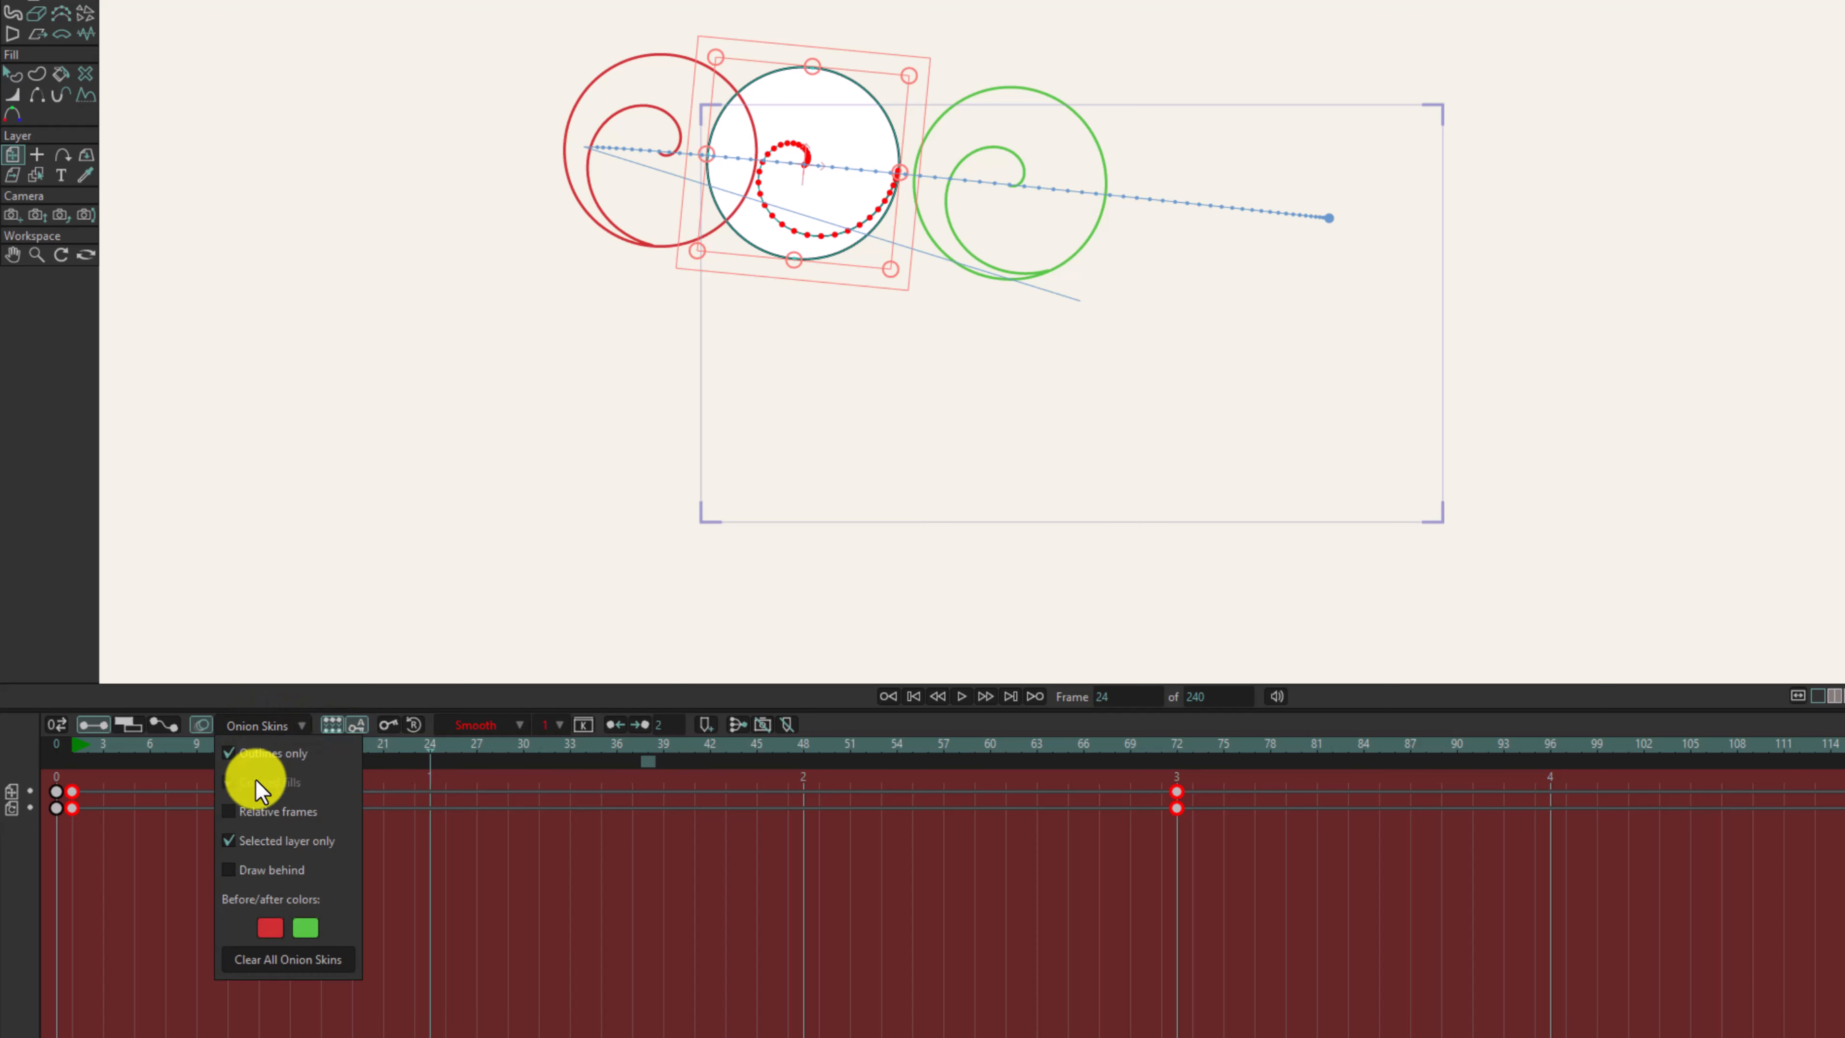
pyautogui.click(256, 808)
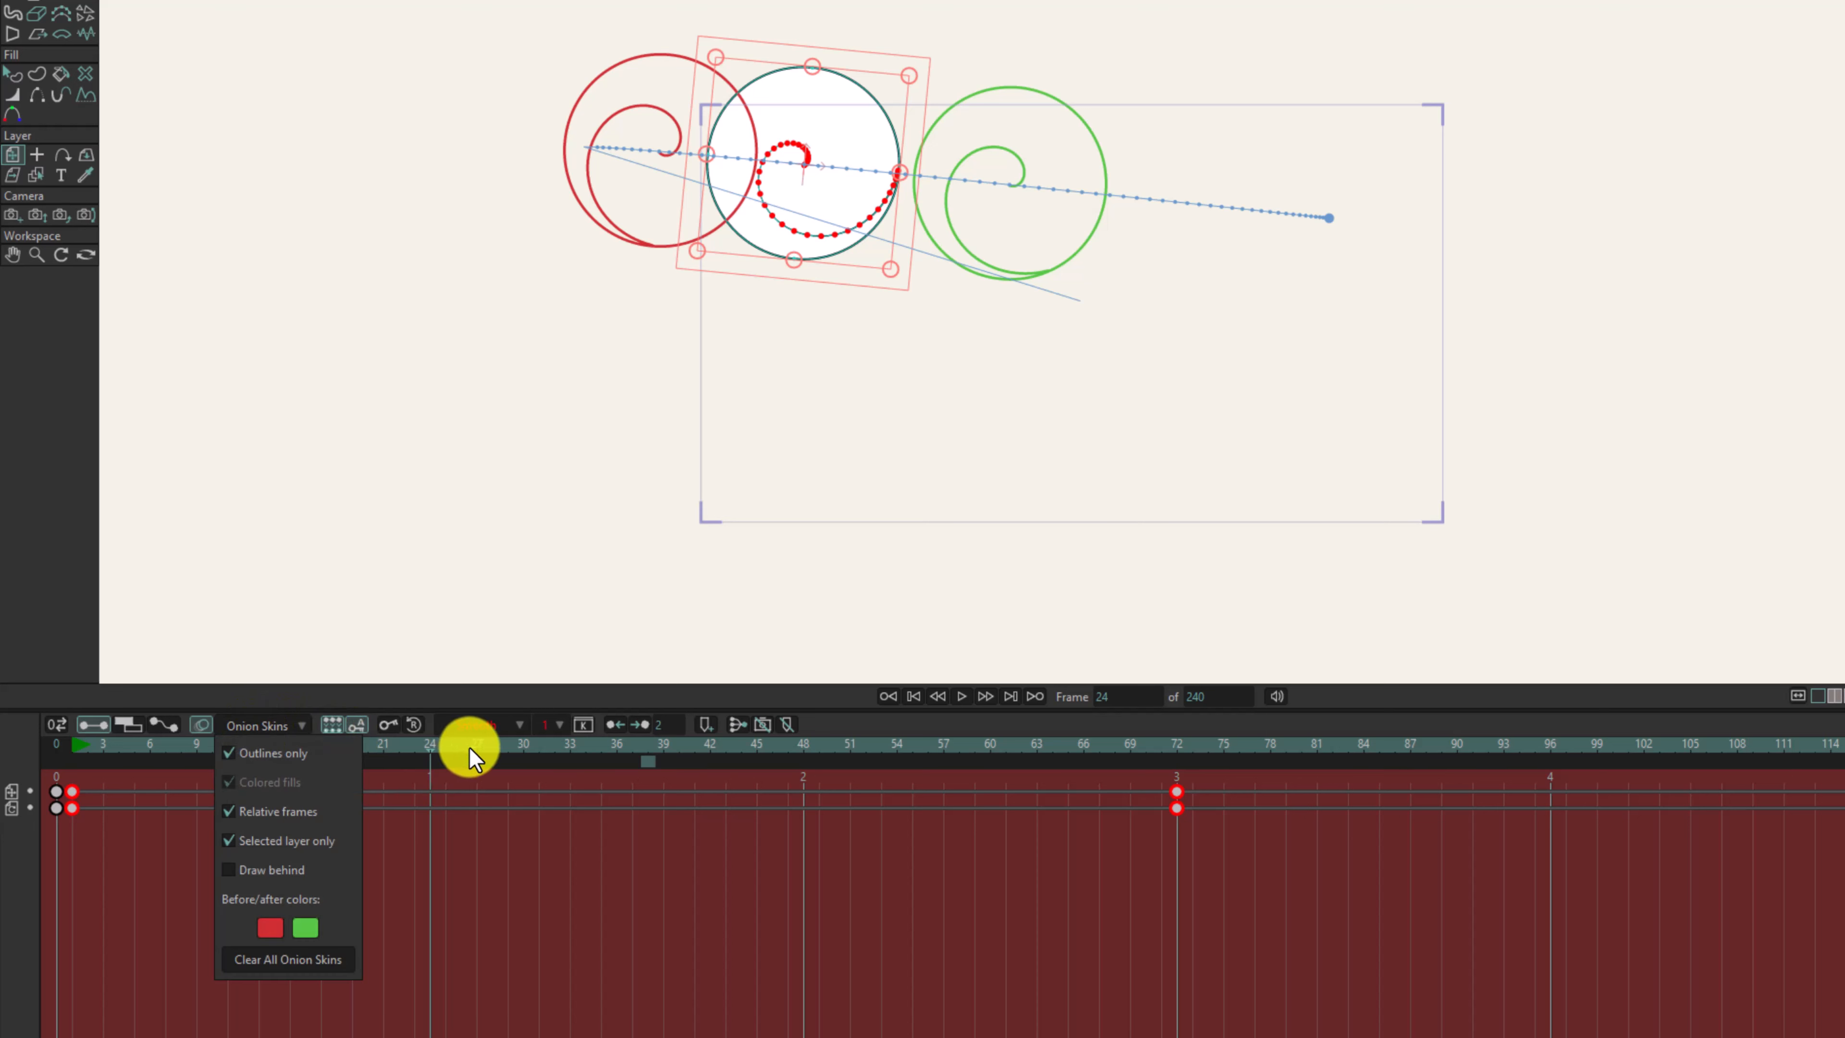
pyautogui.moveTo(468, 747); pyautogui.dragTo(608, 752)
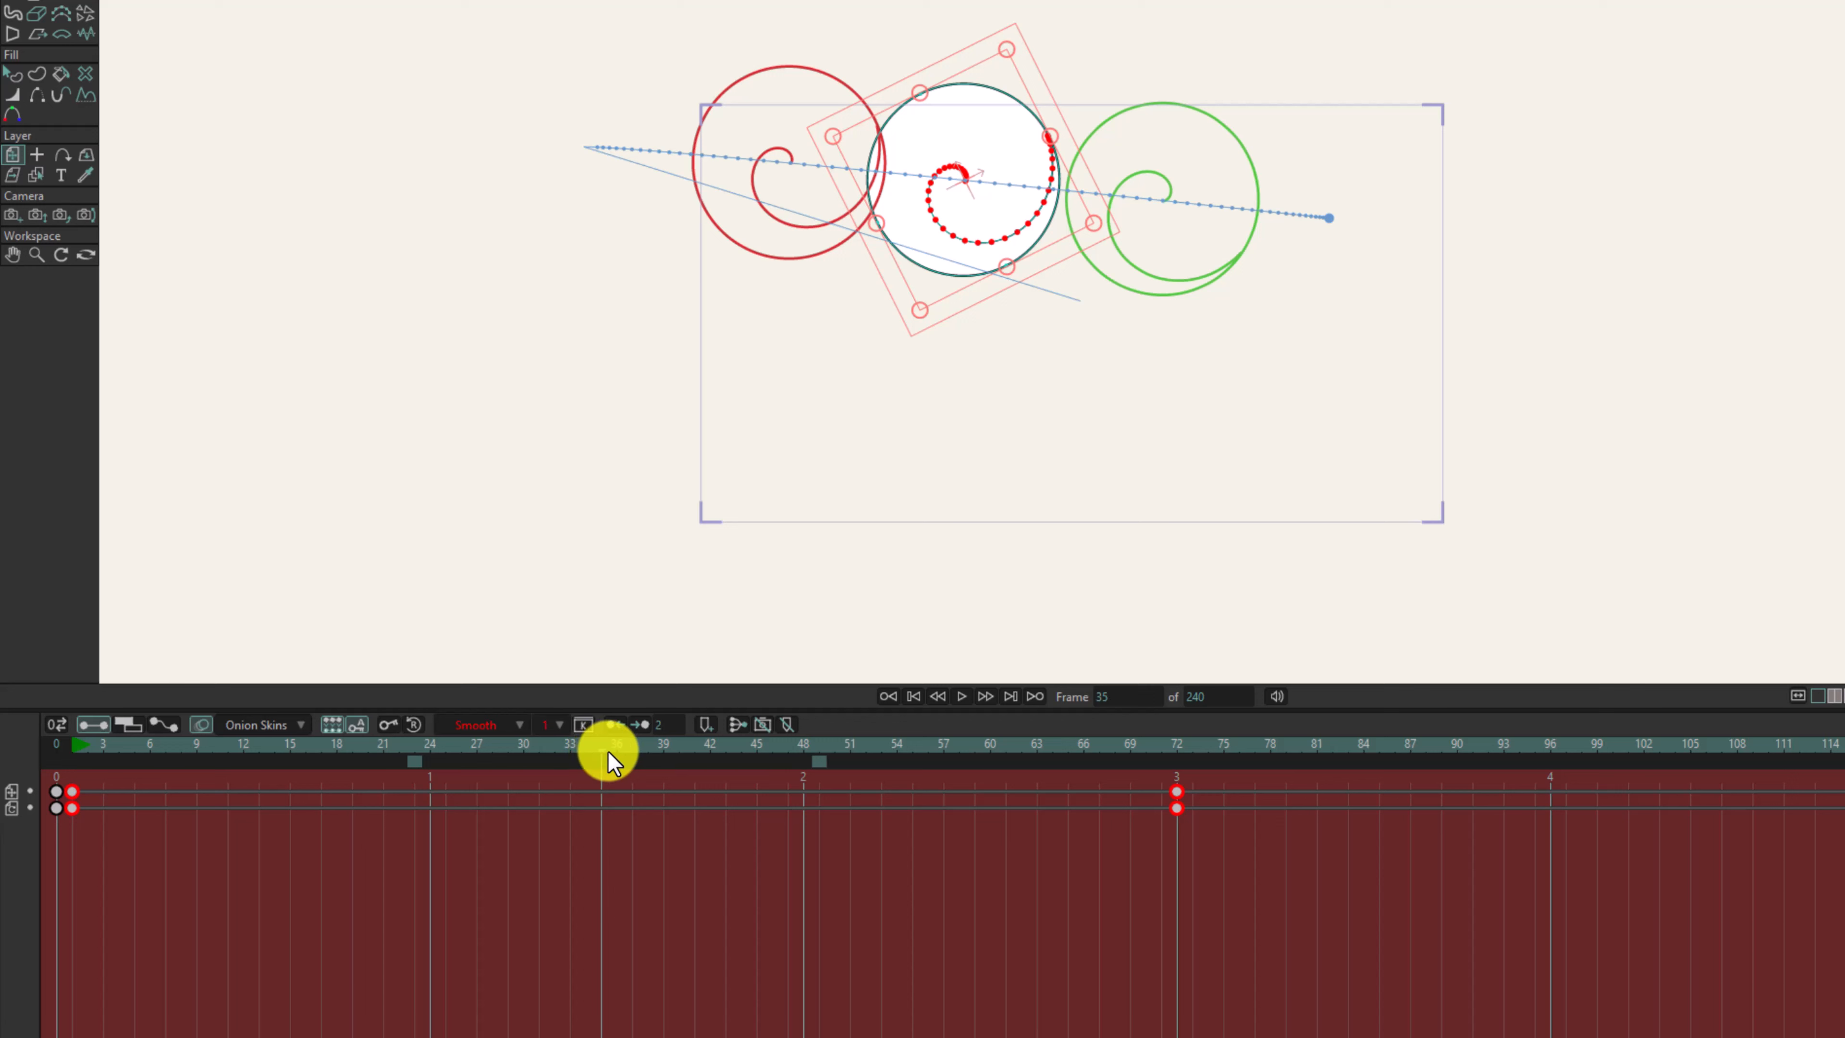
# Step: Switch the onion skins' Draw behind option on and off again, and open the before color's picker and cancel it
pyautogui.click(272, 726)
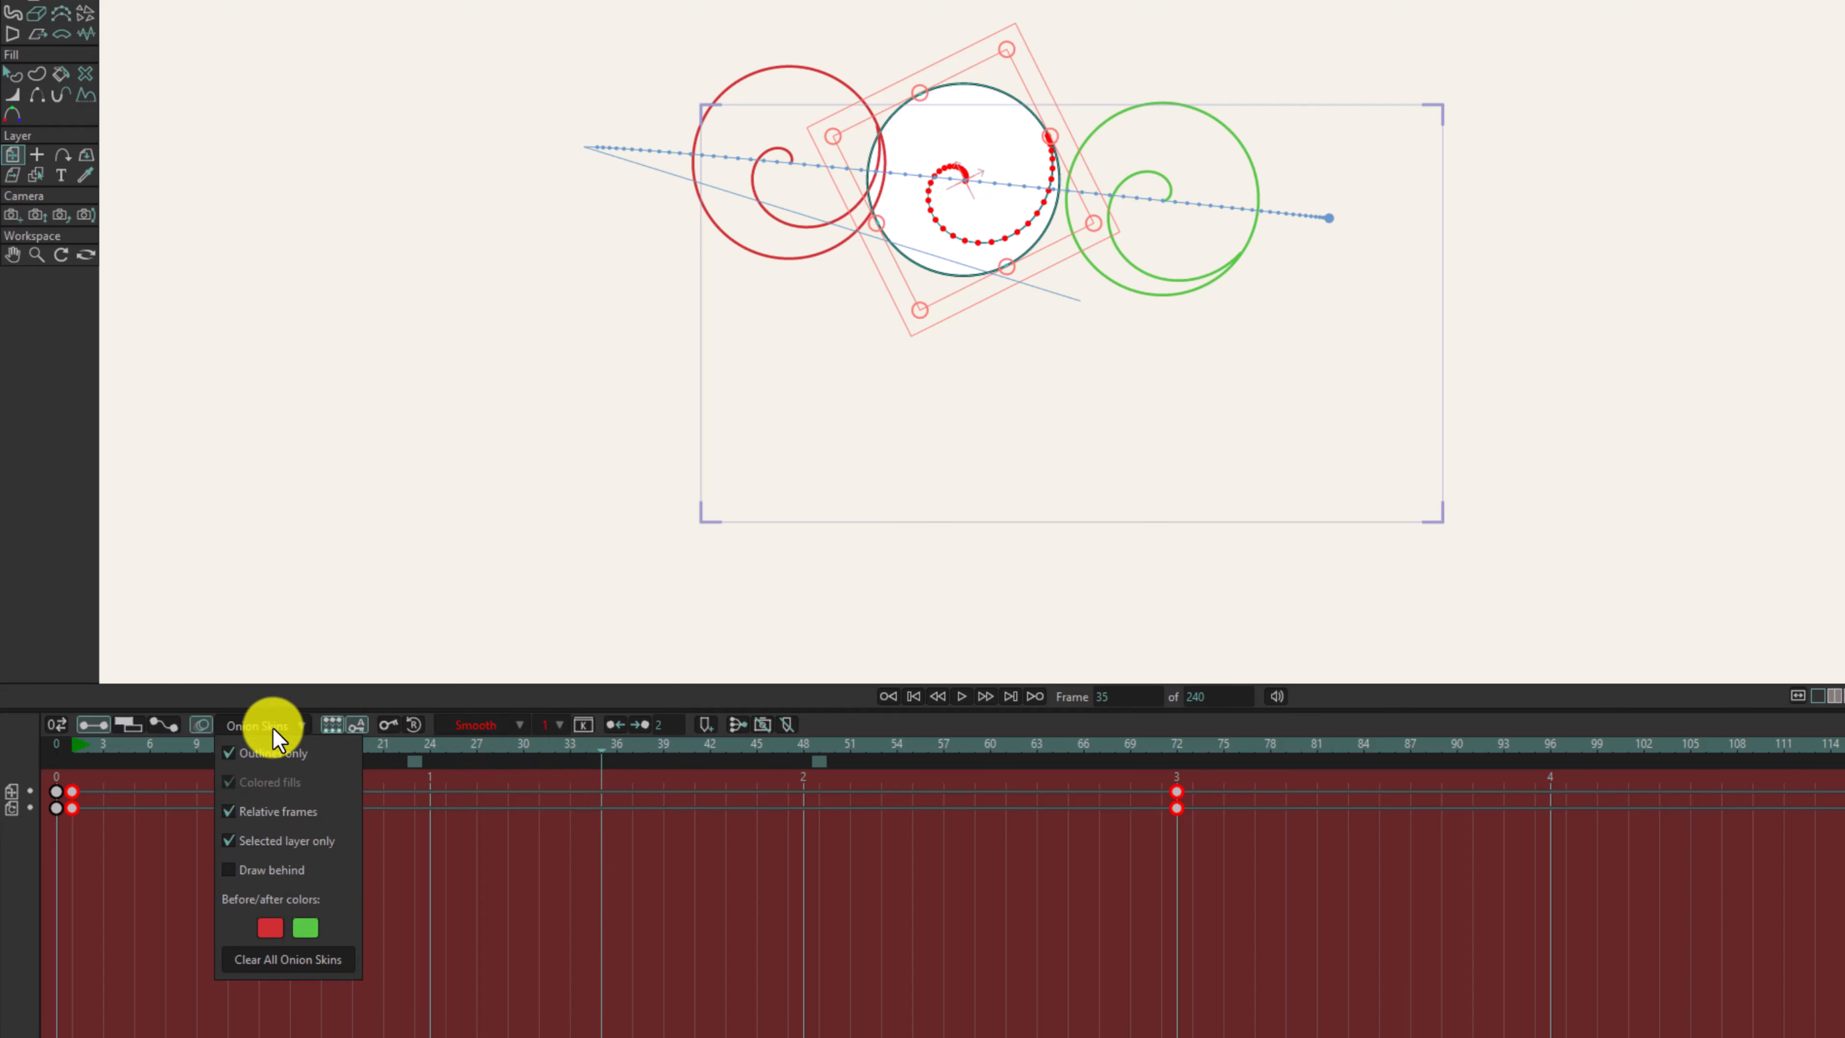
pyautogui.click(270, 870)
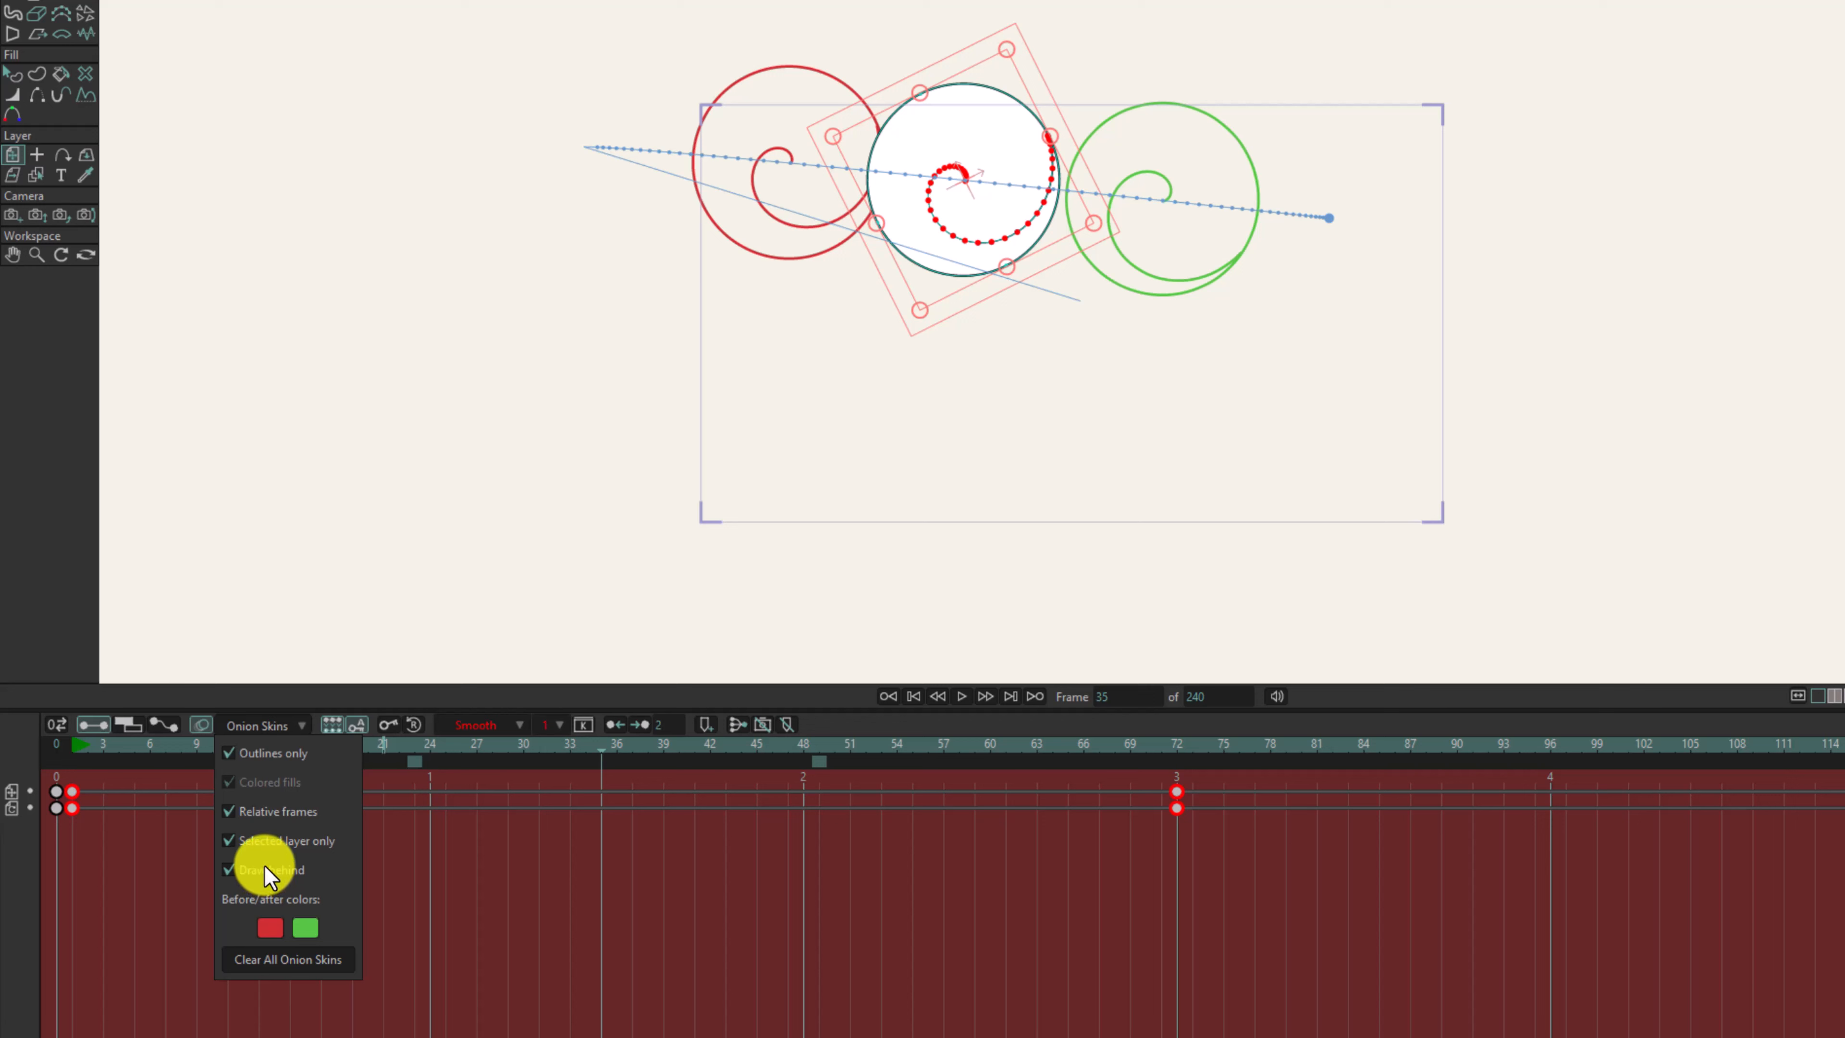
pyautogui.click(264, 864)
pyautogui.click(269, 927)
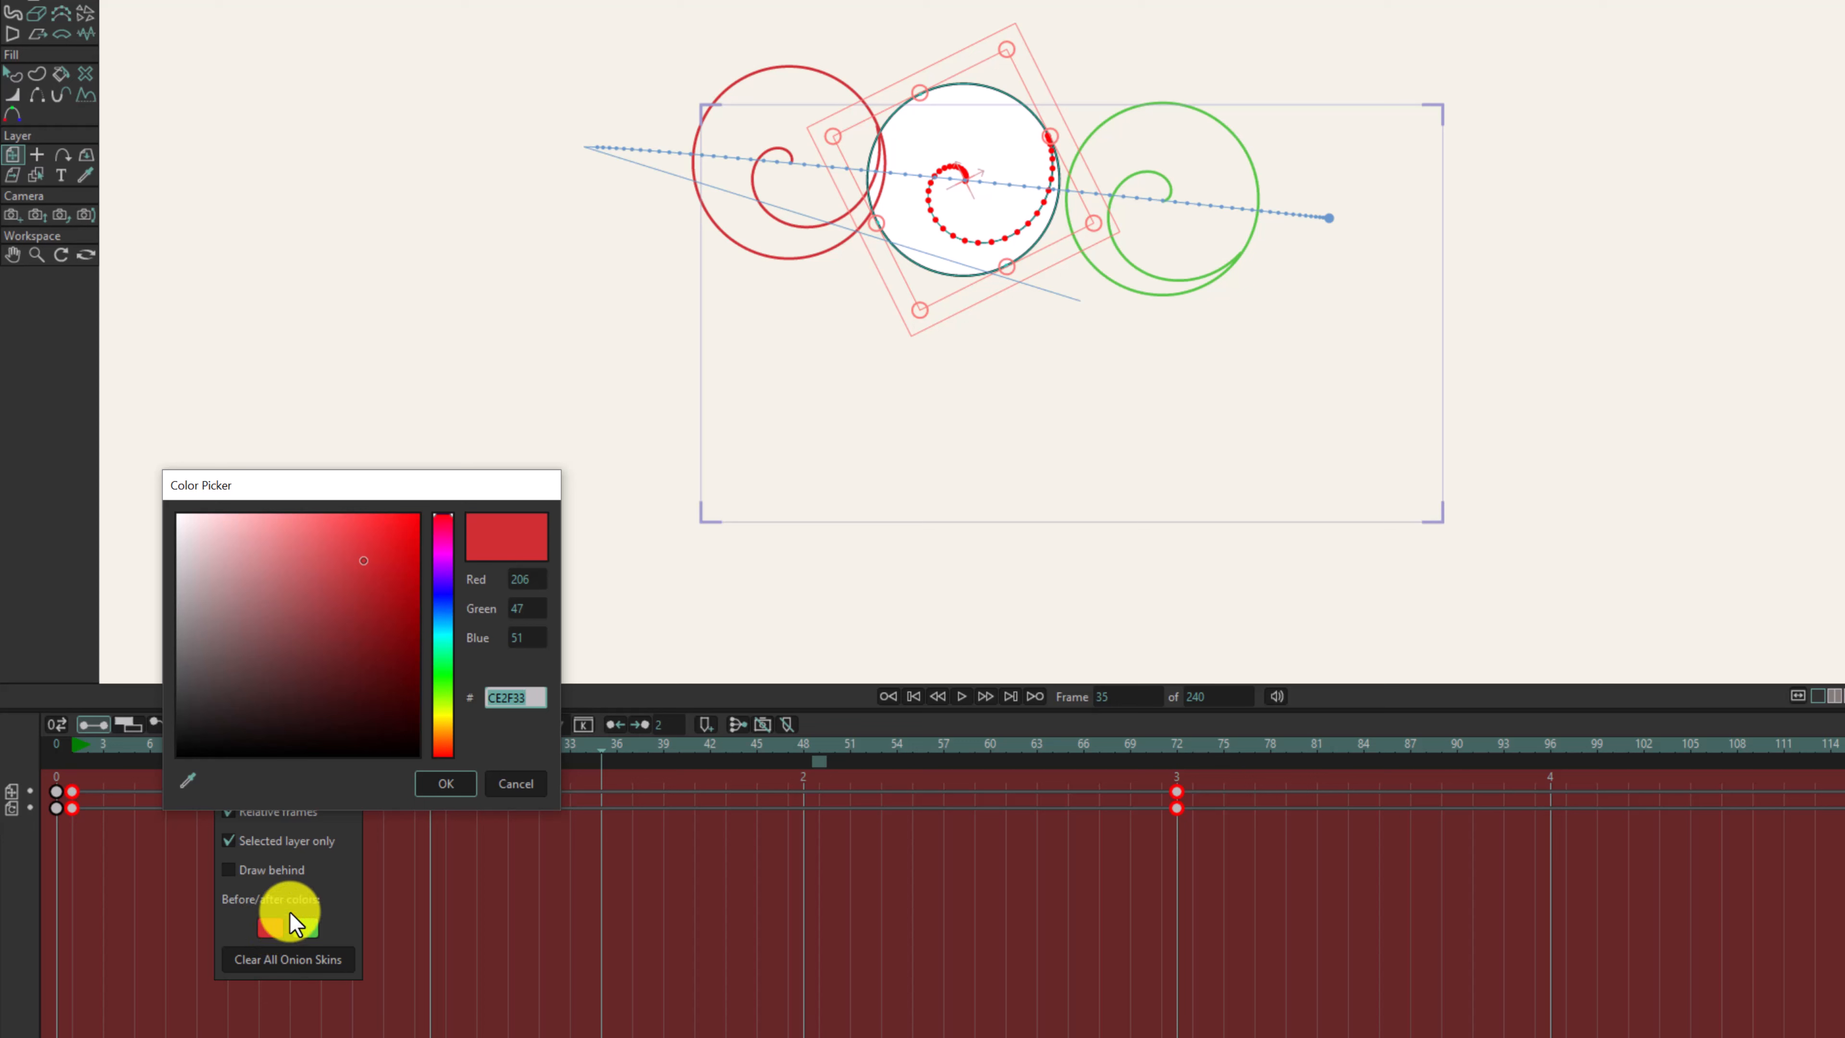
pyautogui.click(509, 782)
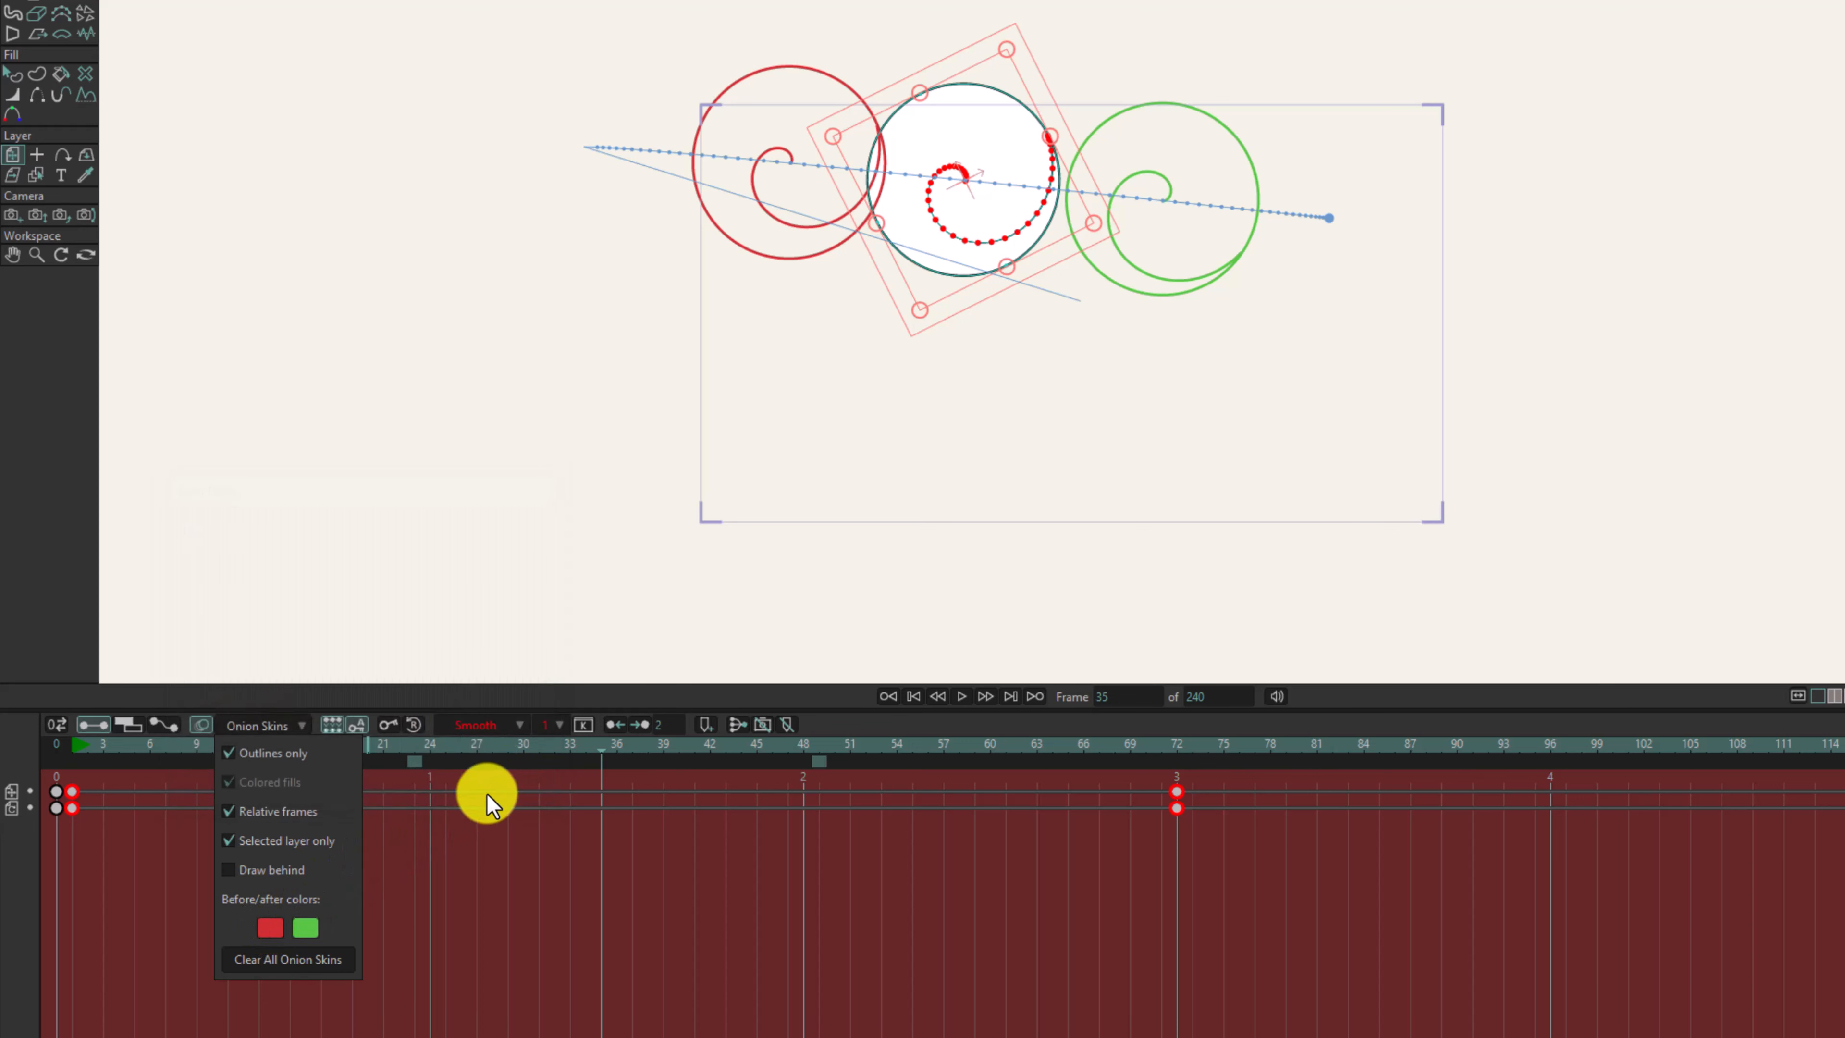
# Step: Clear all onion skins and turn them off, and scrub the timeline to frame 1 and on to frame 48
pyautogui.click(283, 960)
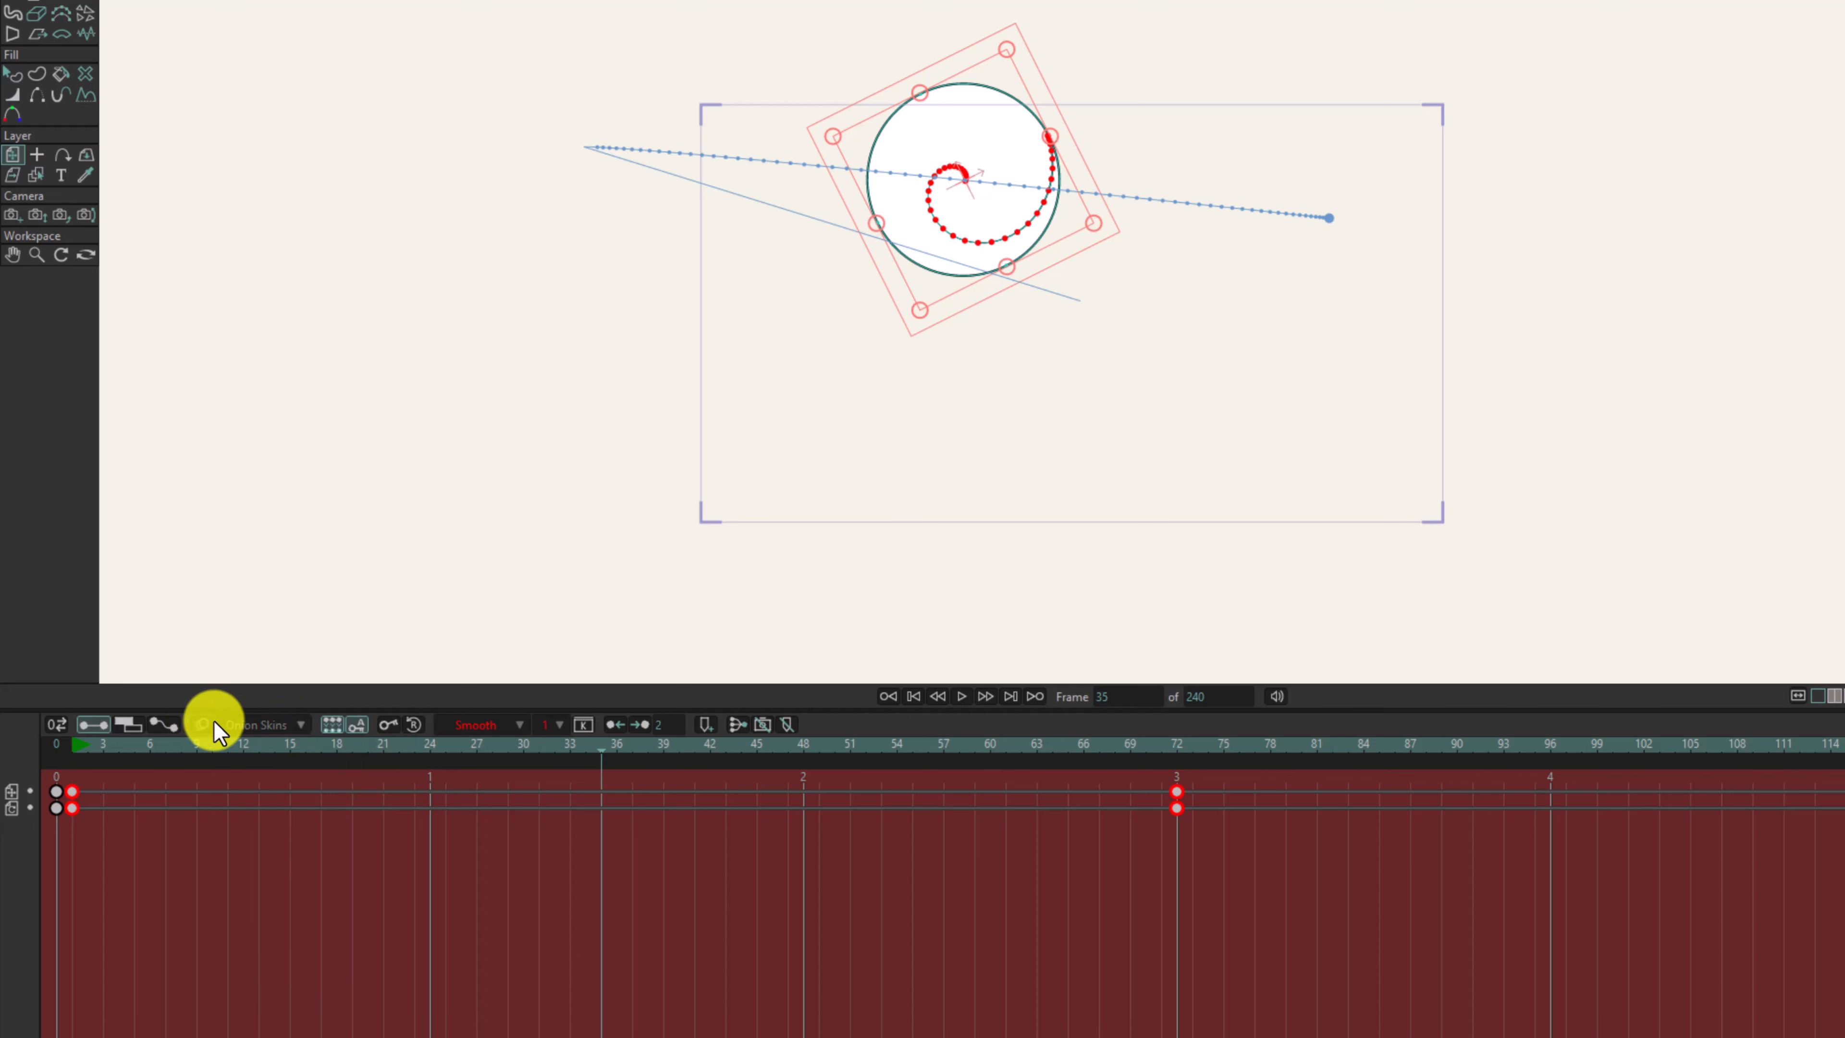
pyautogui.moveTo(582, 747); pyautogui.dragTo(78, 788)
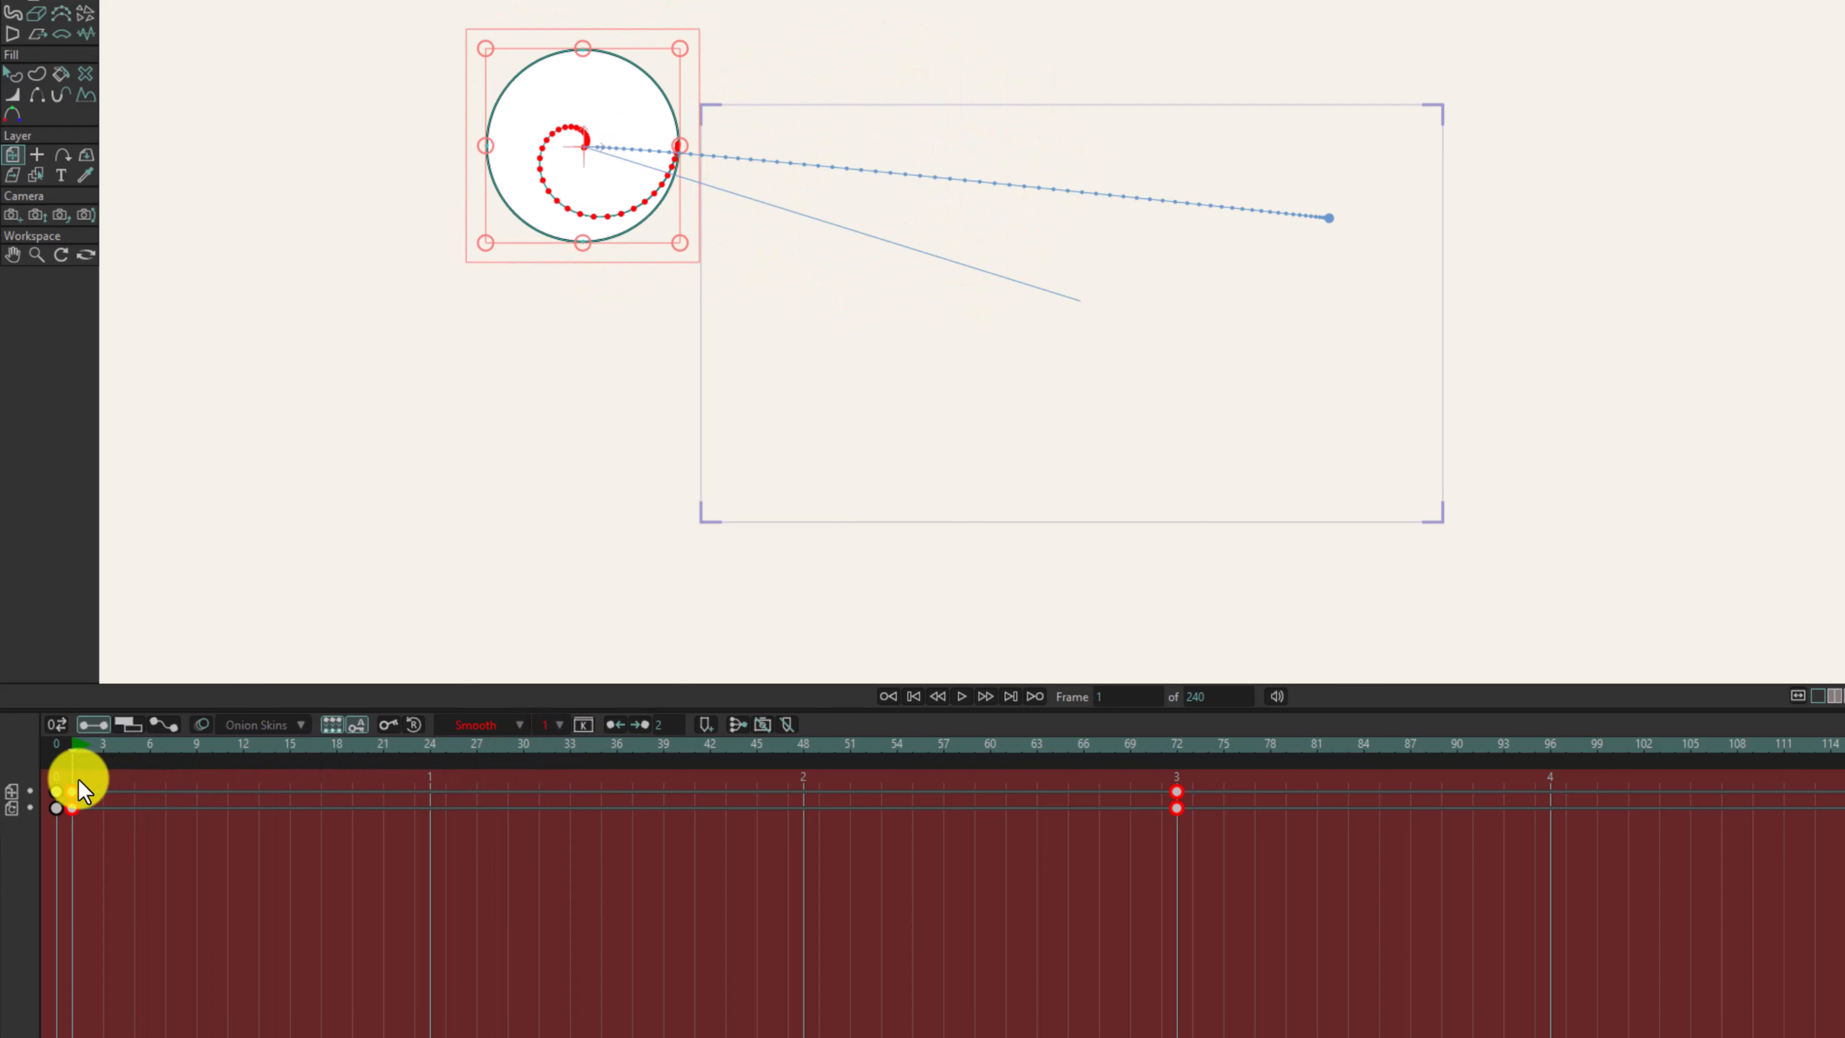
pyautogui.moveTo(574, 741); pyautogui.dragTo(799, 763)
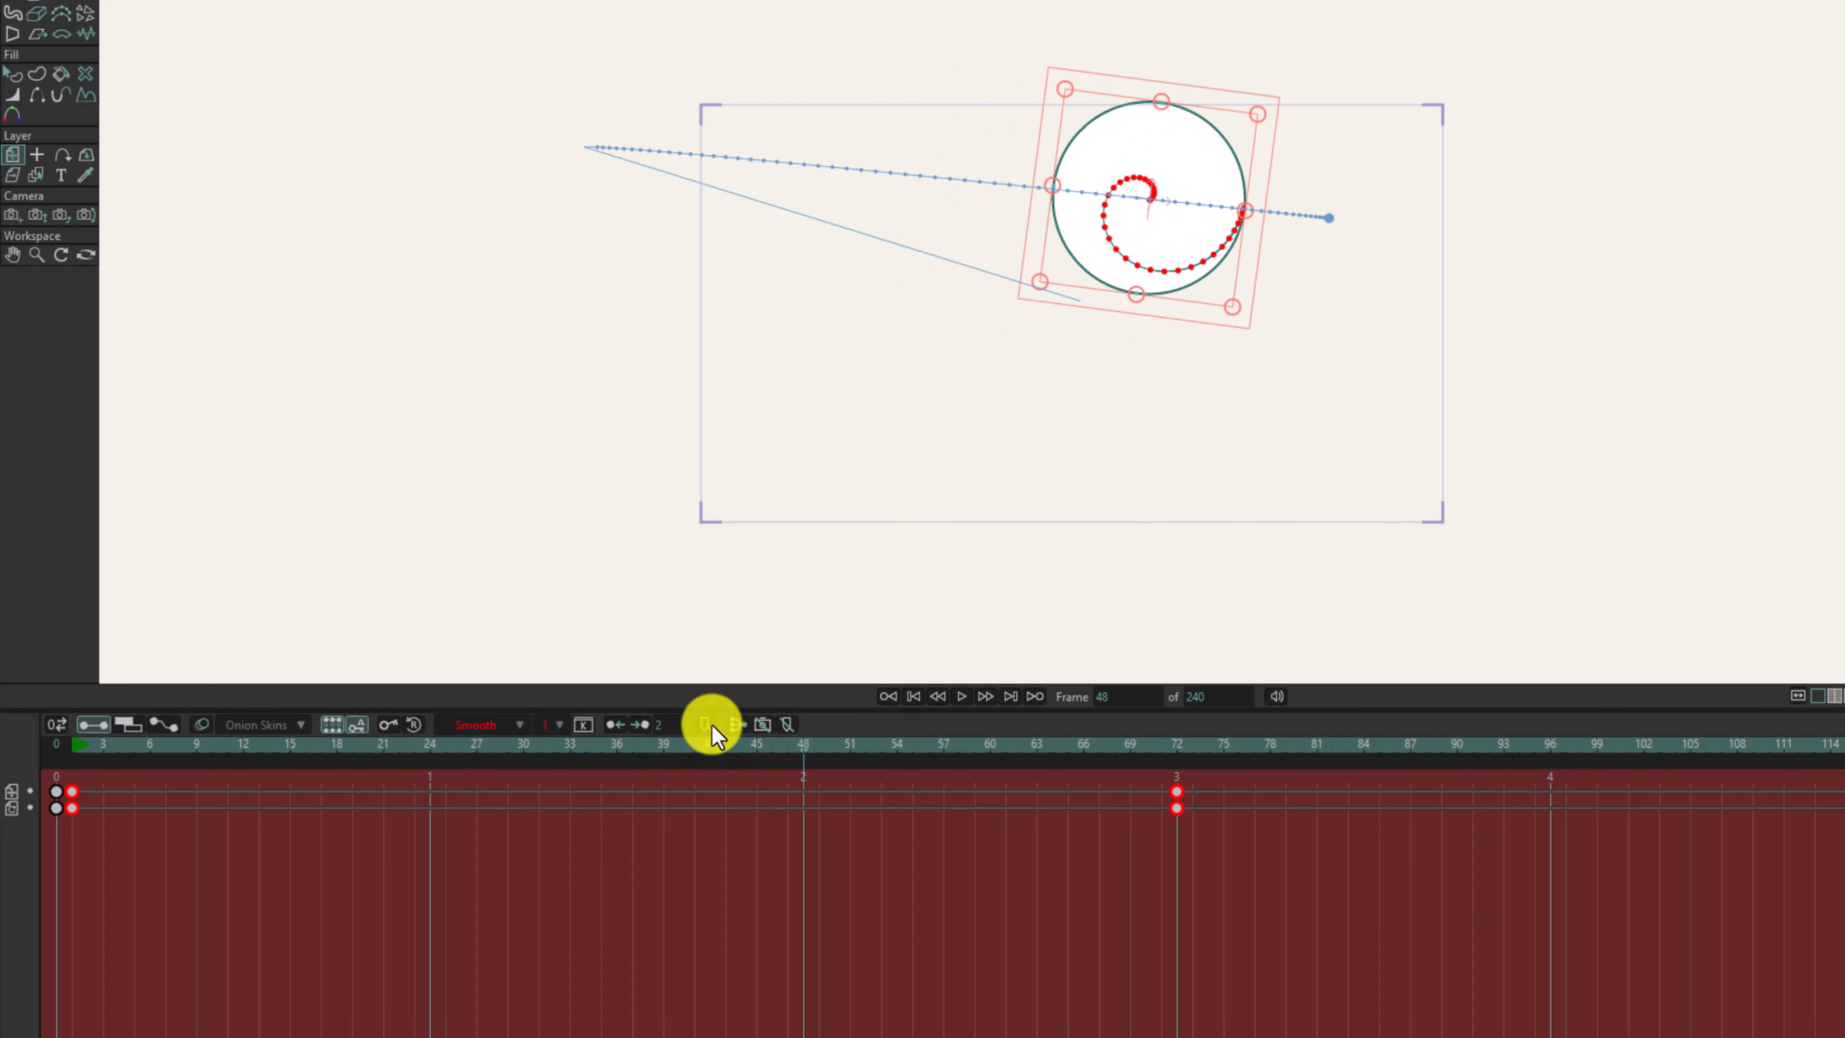
# Step: Add a document-wide timeline marker labelled "end" at frame 72
pyautogui.click(1168, 746)
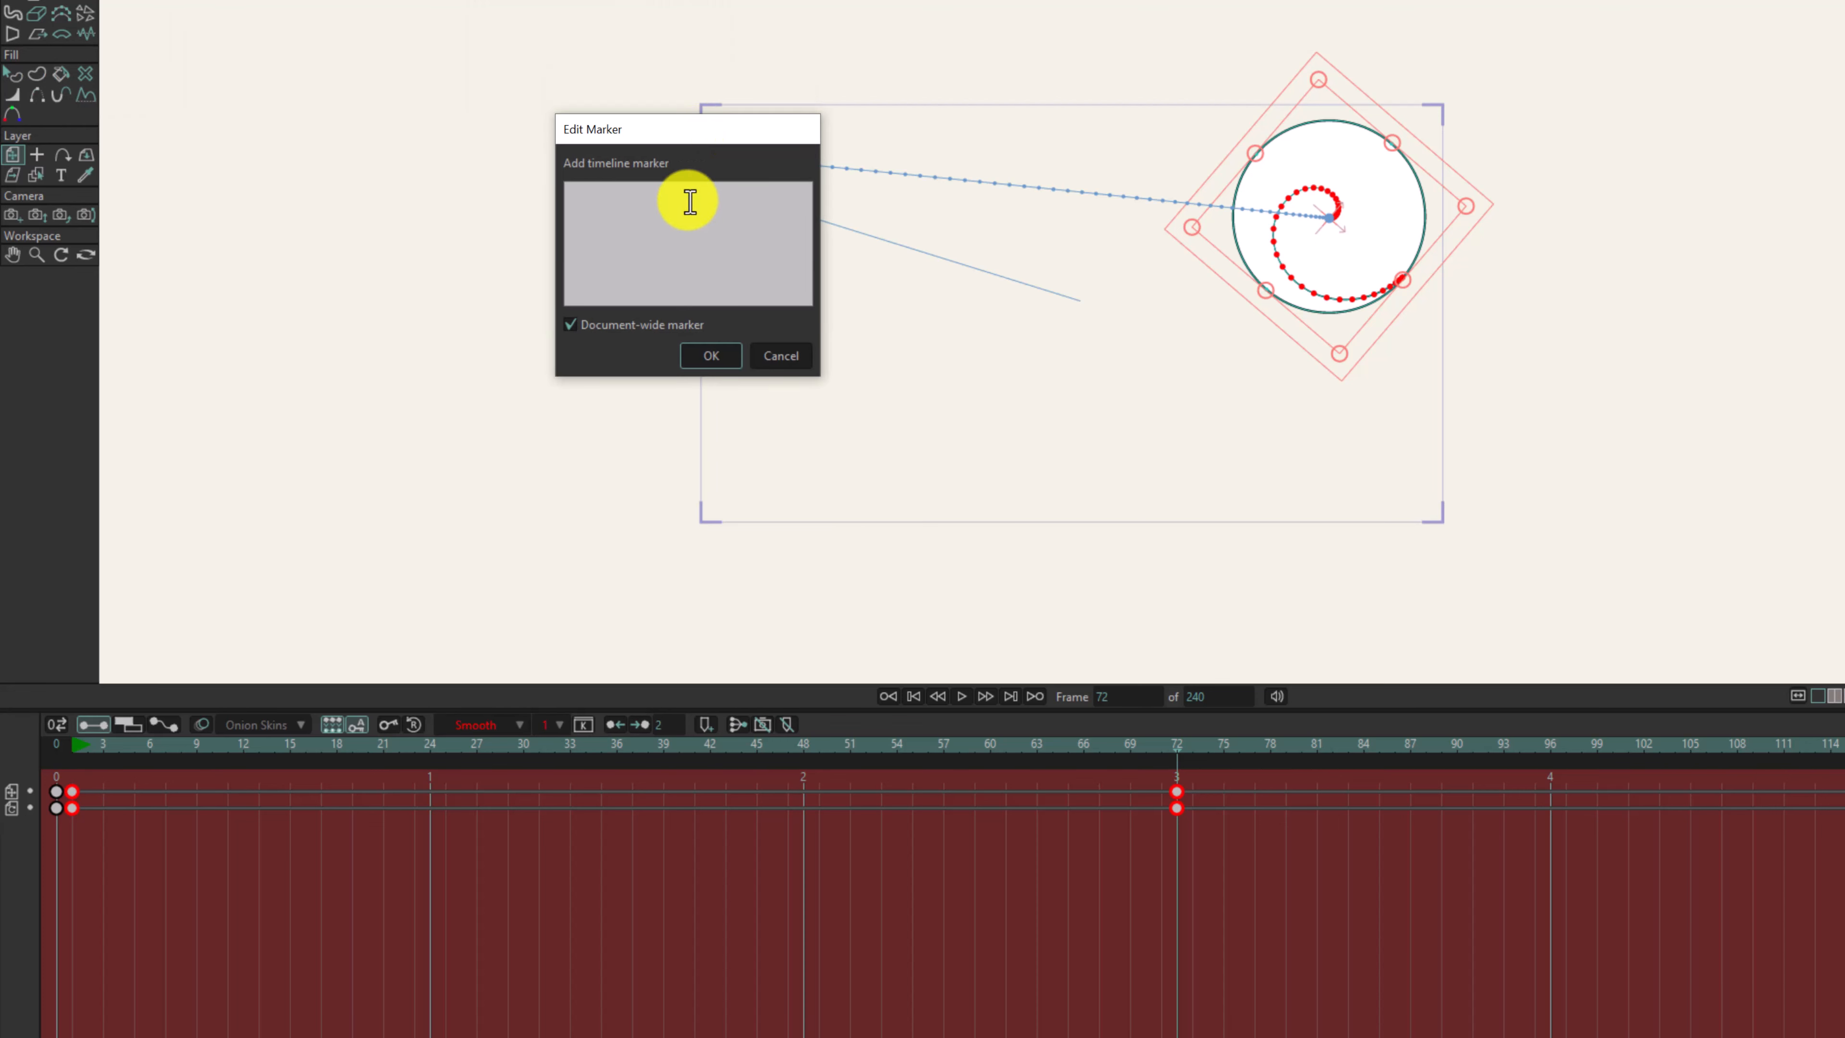
pyautogui.write('end')
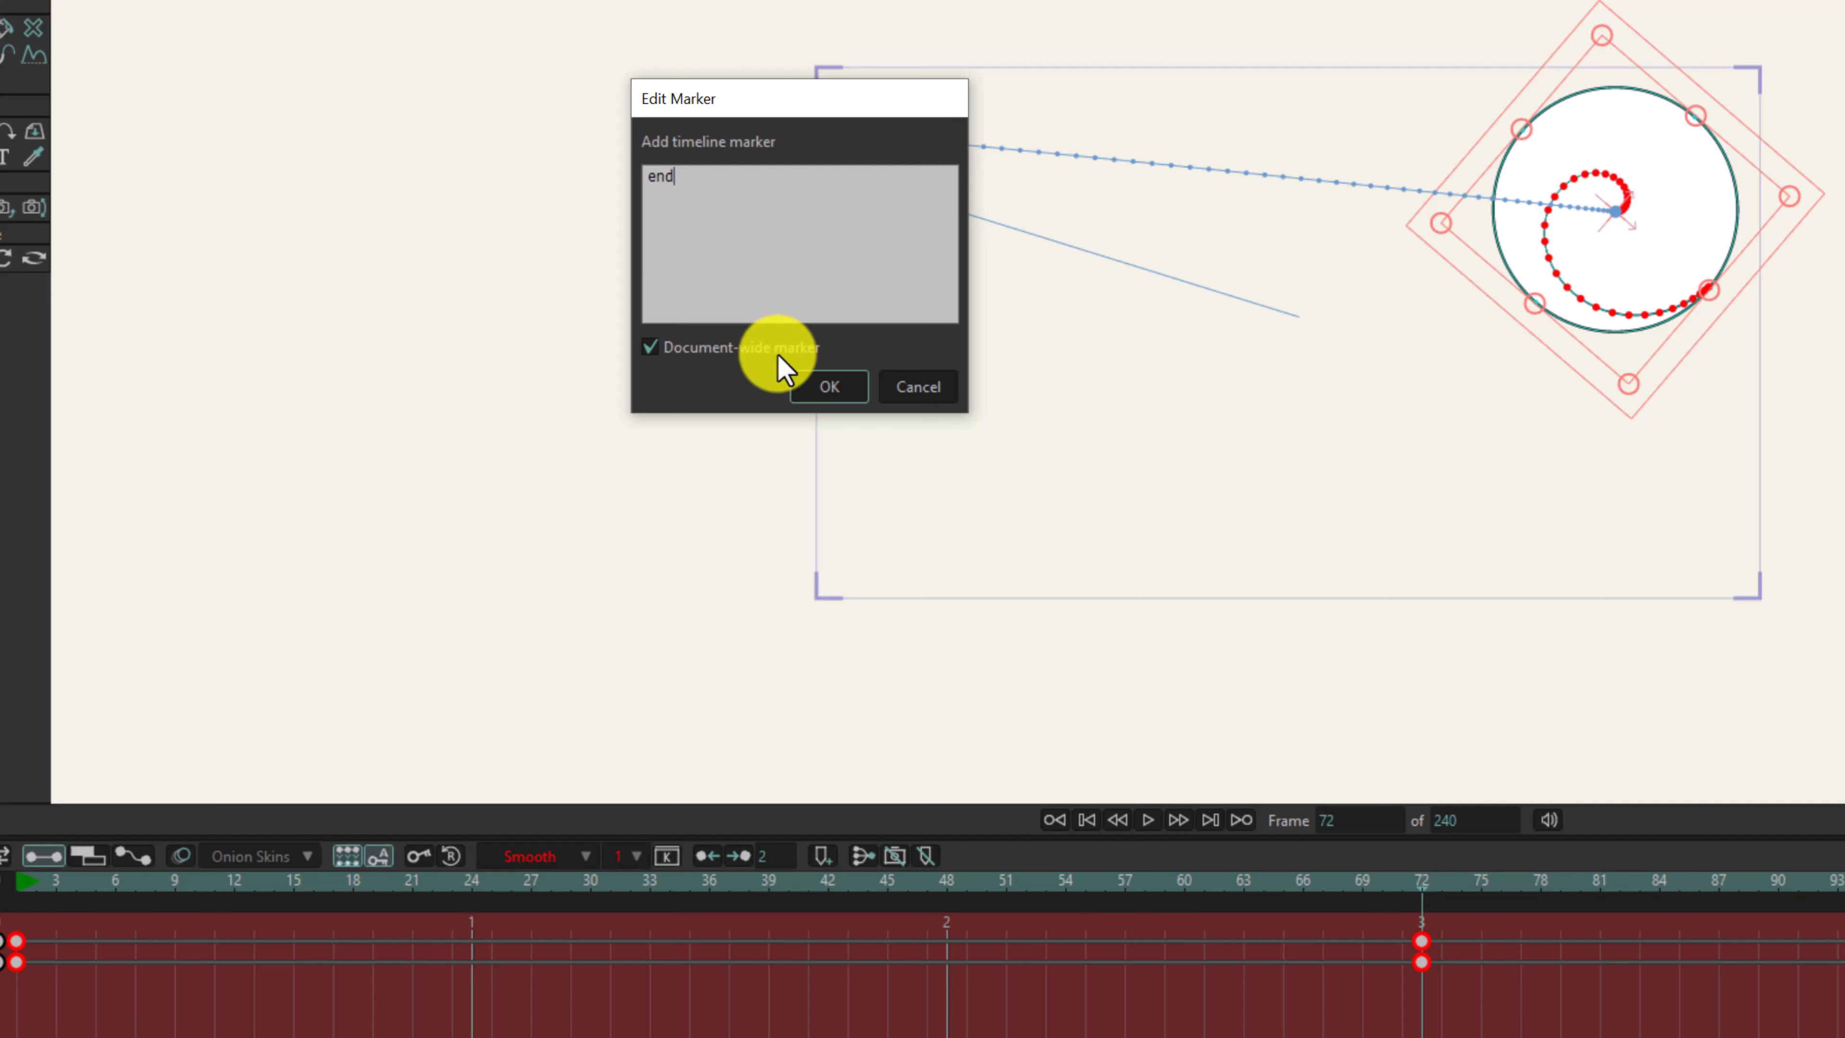
pyautogui.click(828, 387)
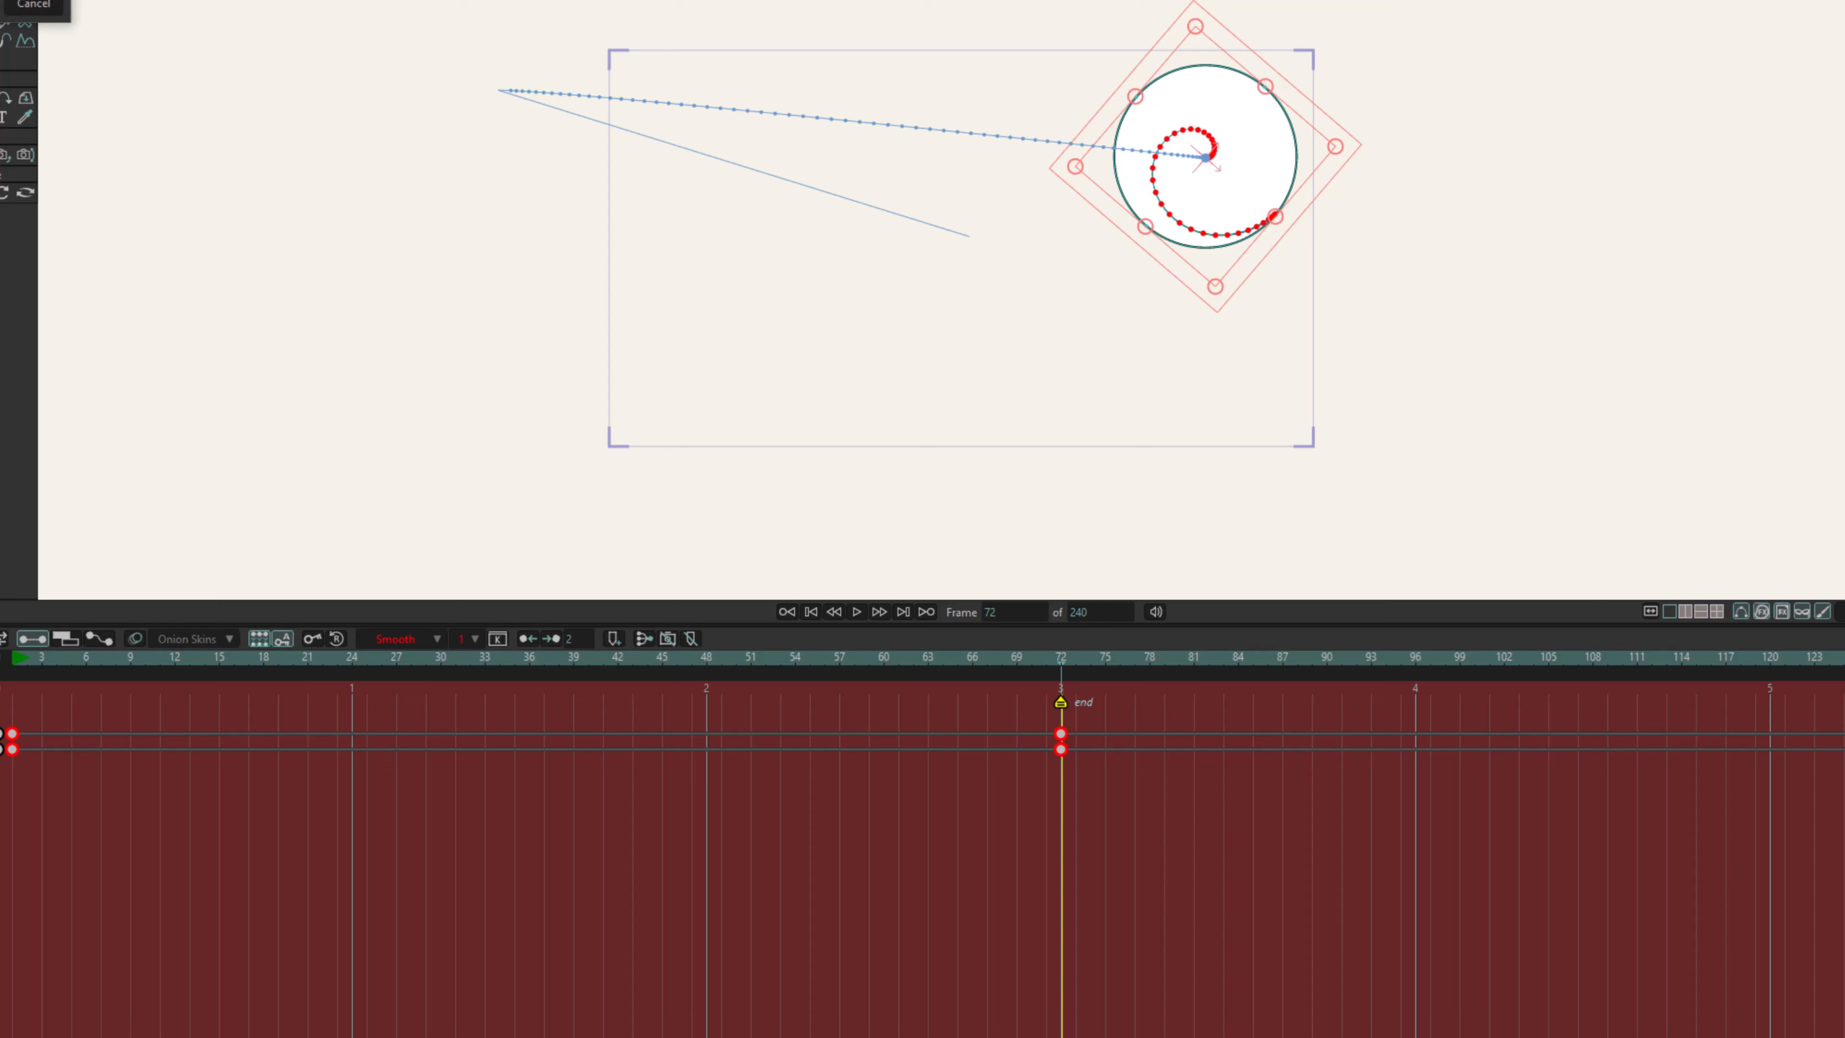
# Step: Turn the "end" marker's document-wide option off and on, cancel the edit, and select the marker at frame 72
pyautogui.moveTo(0, 0)
pyautogui.mouseDown()
pyautogui.moveTo(184, 0)
pyautogui.moveTo(343, 40)
pyautogui.mouseUp()
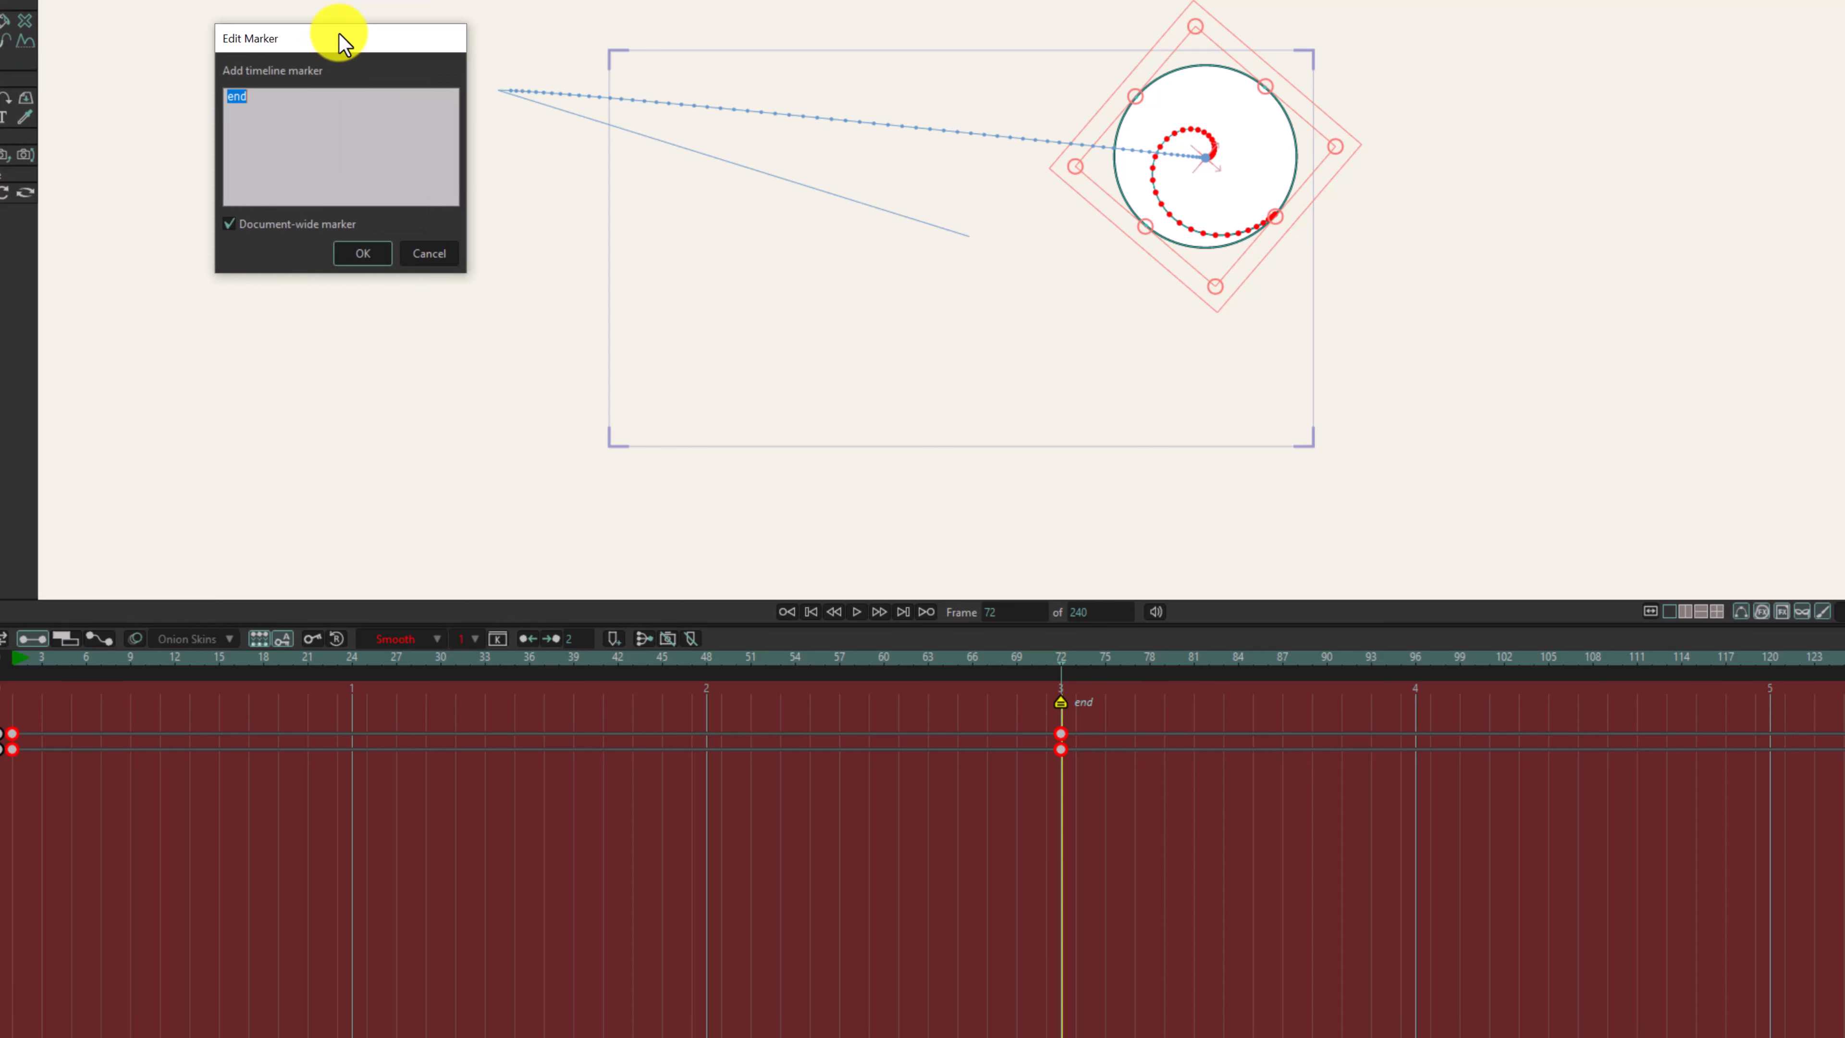
pyautogui.click(260, 224)
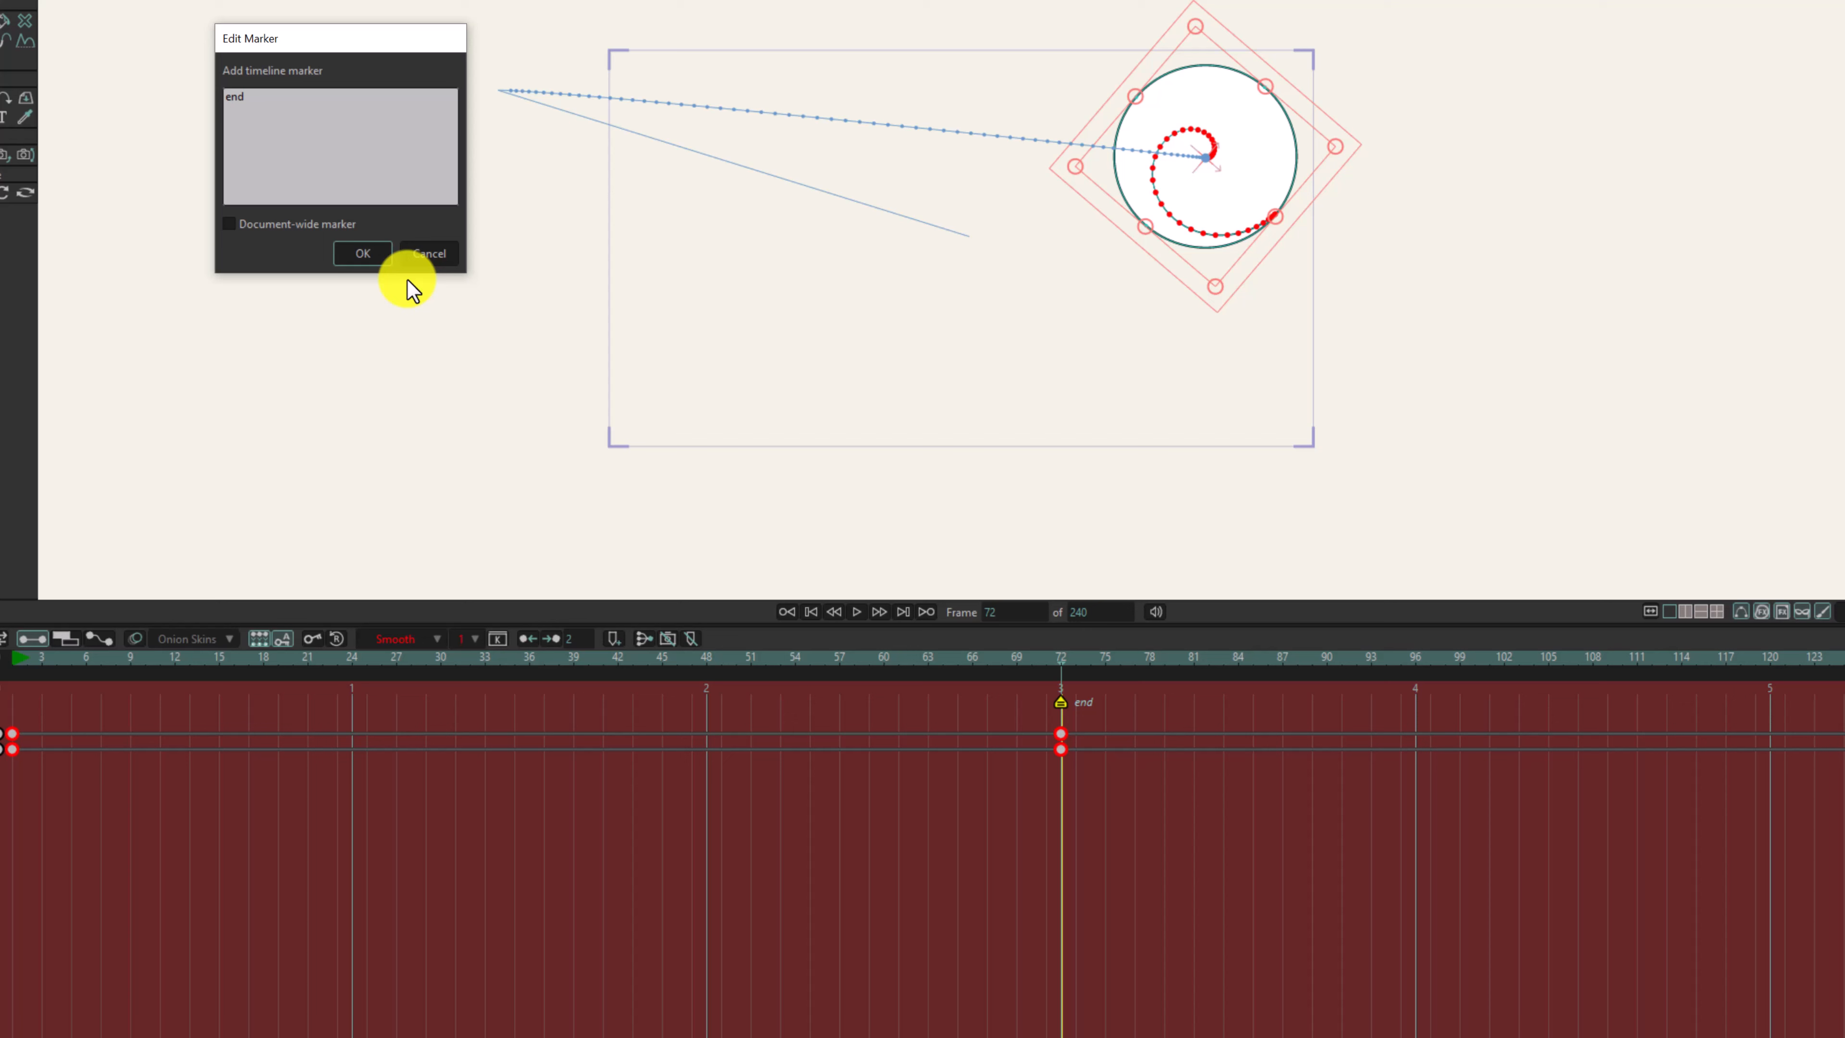
pyautogui.click(294, 218)
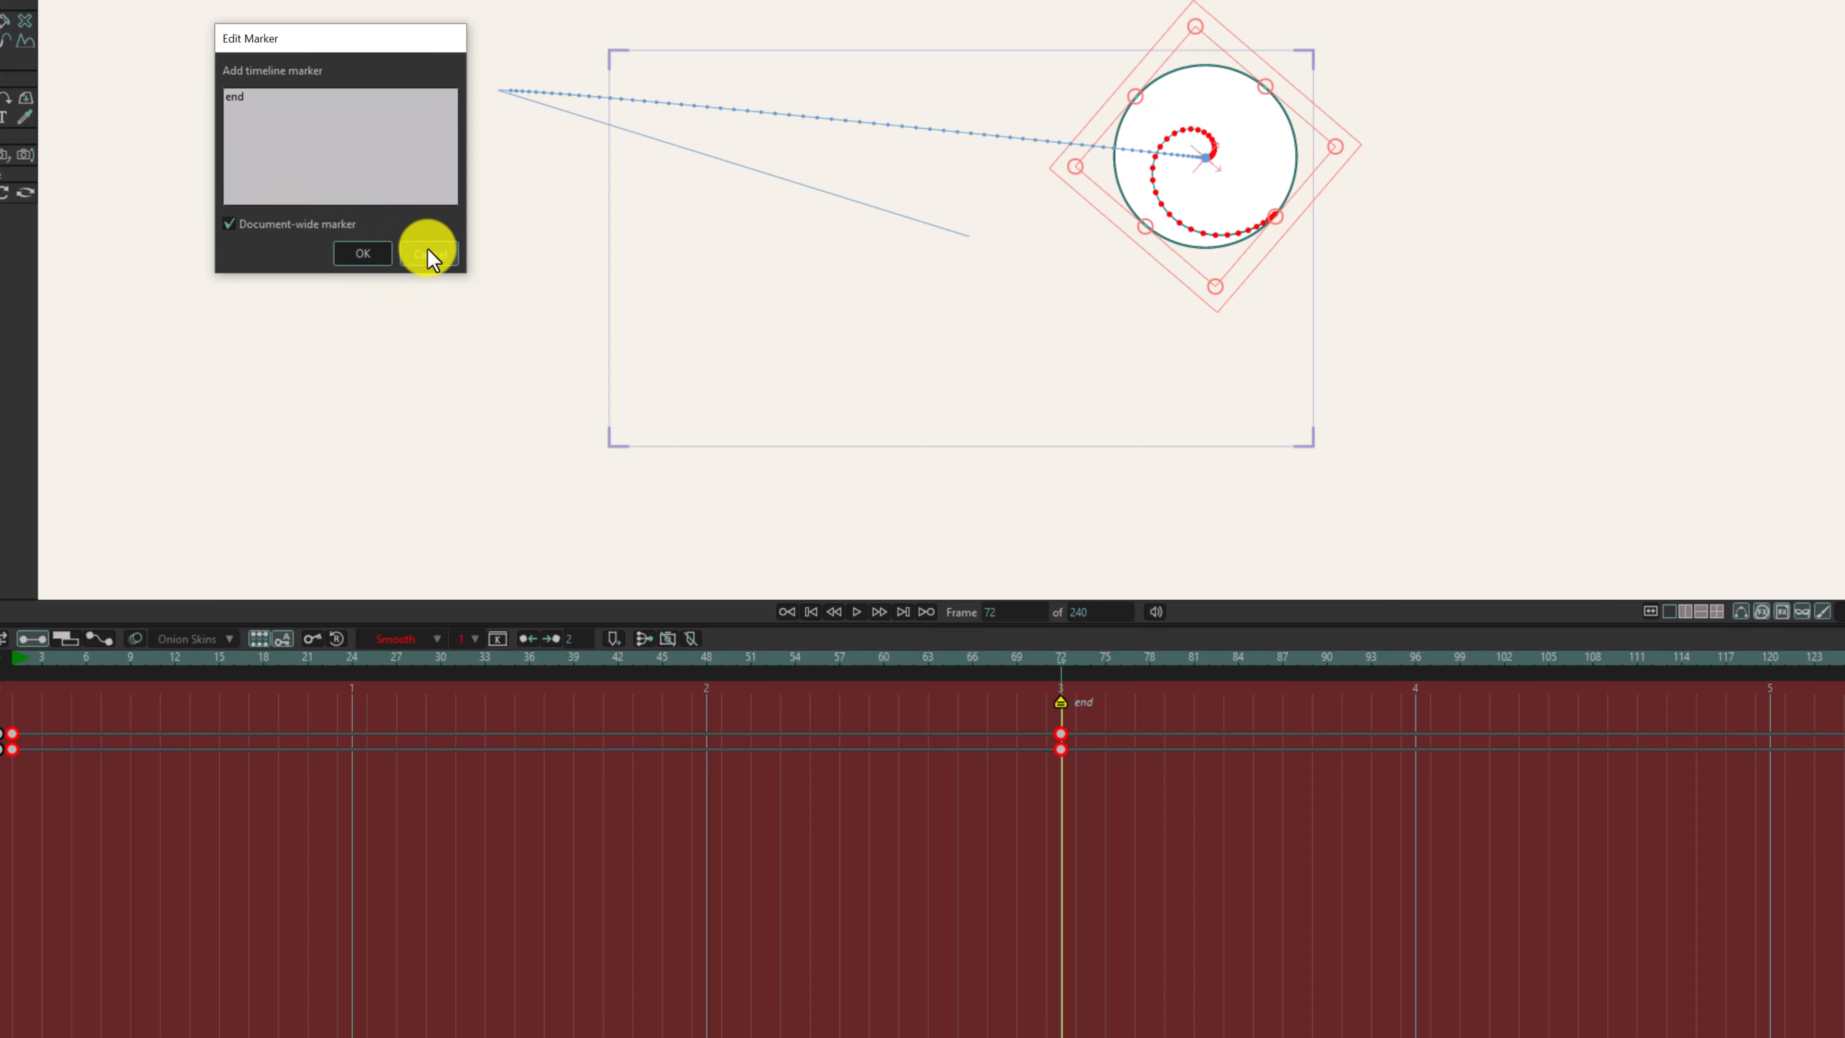
pyautogui.click(429, 253)
pyautogui.click(1061, 701)
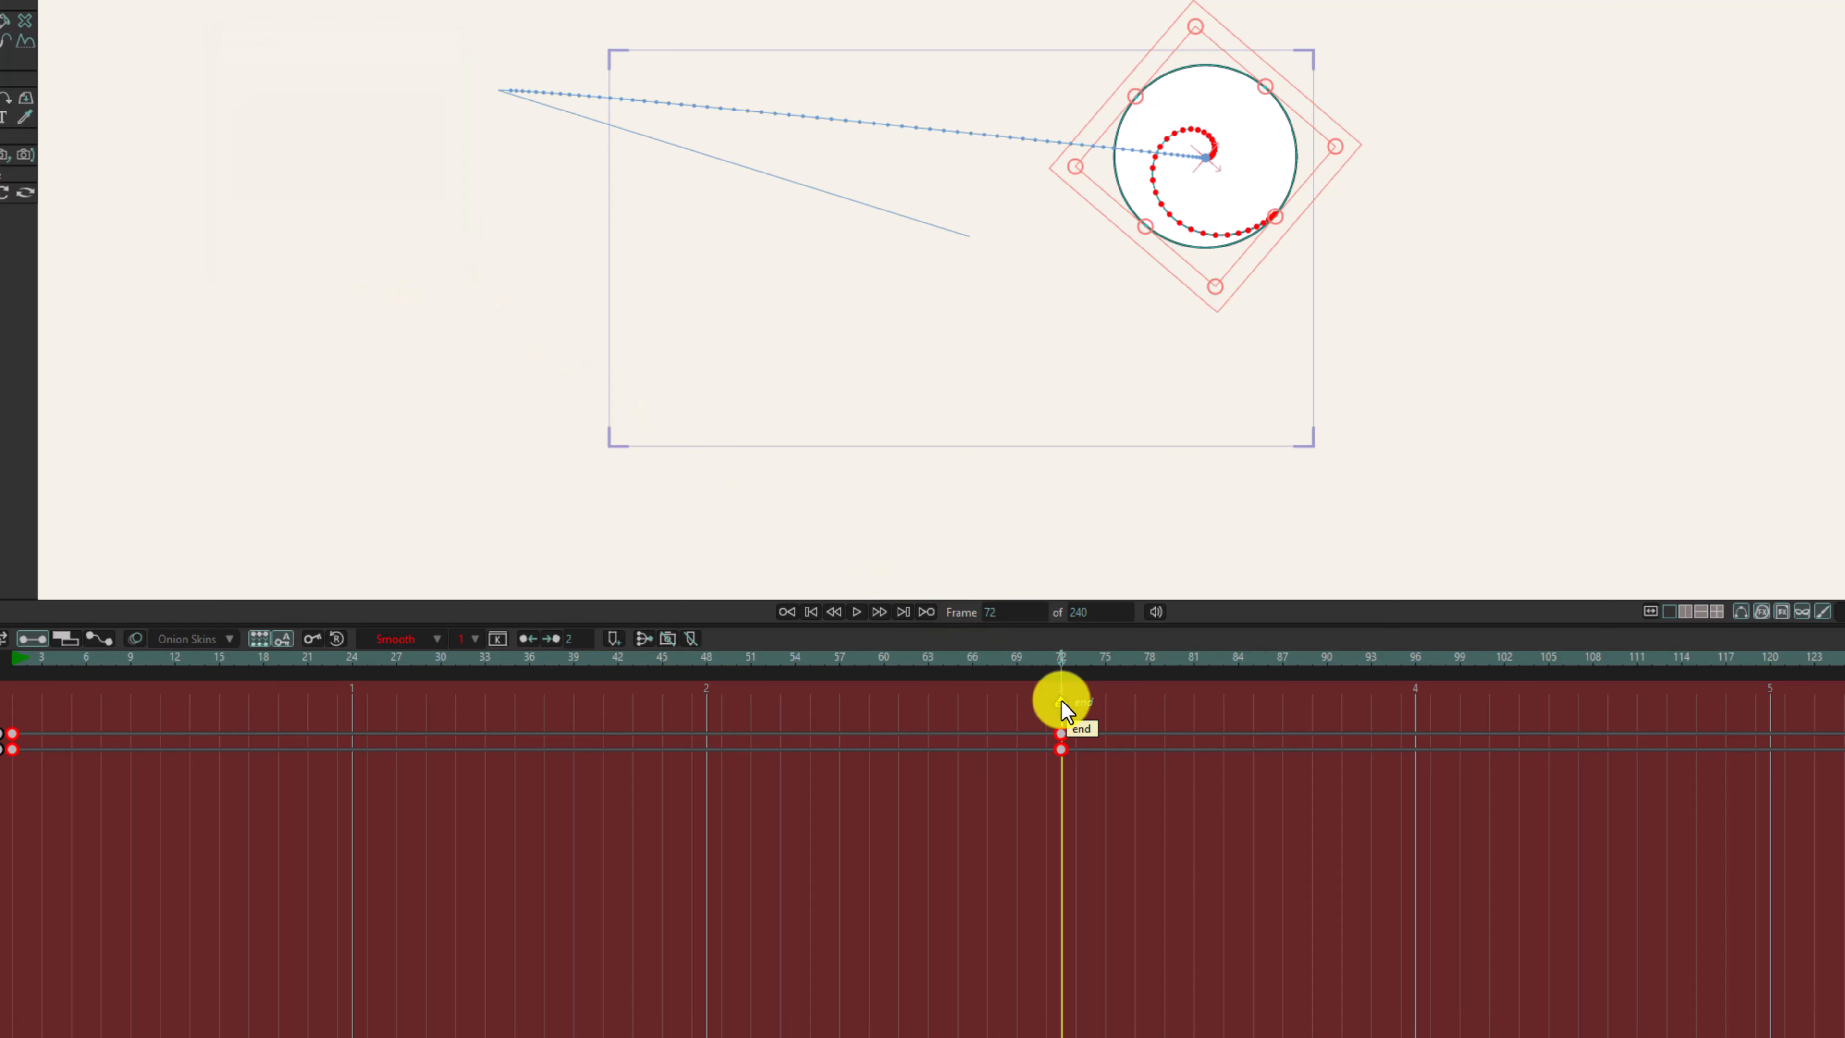
pyautogui.moveTo(1061, 702)
pyautogui.mouseDown()
pyautogui.moveTo(704, 704)
pyautogui.moveTo(1061, 706)
pyautogui.mouseUp()
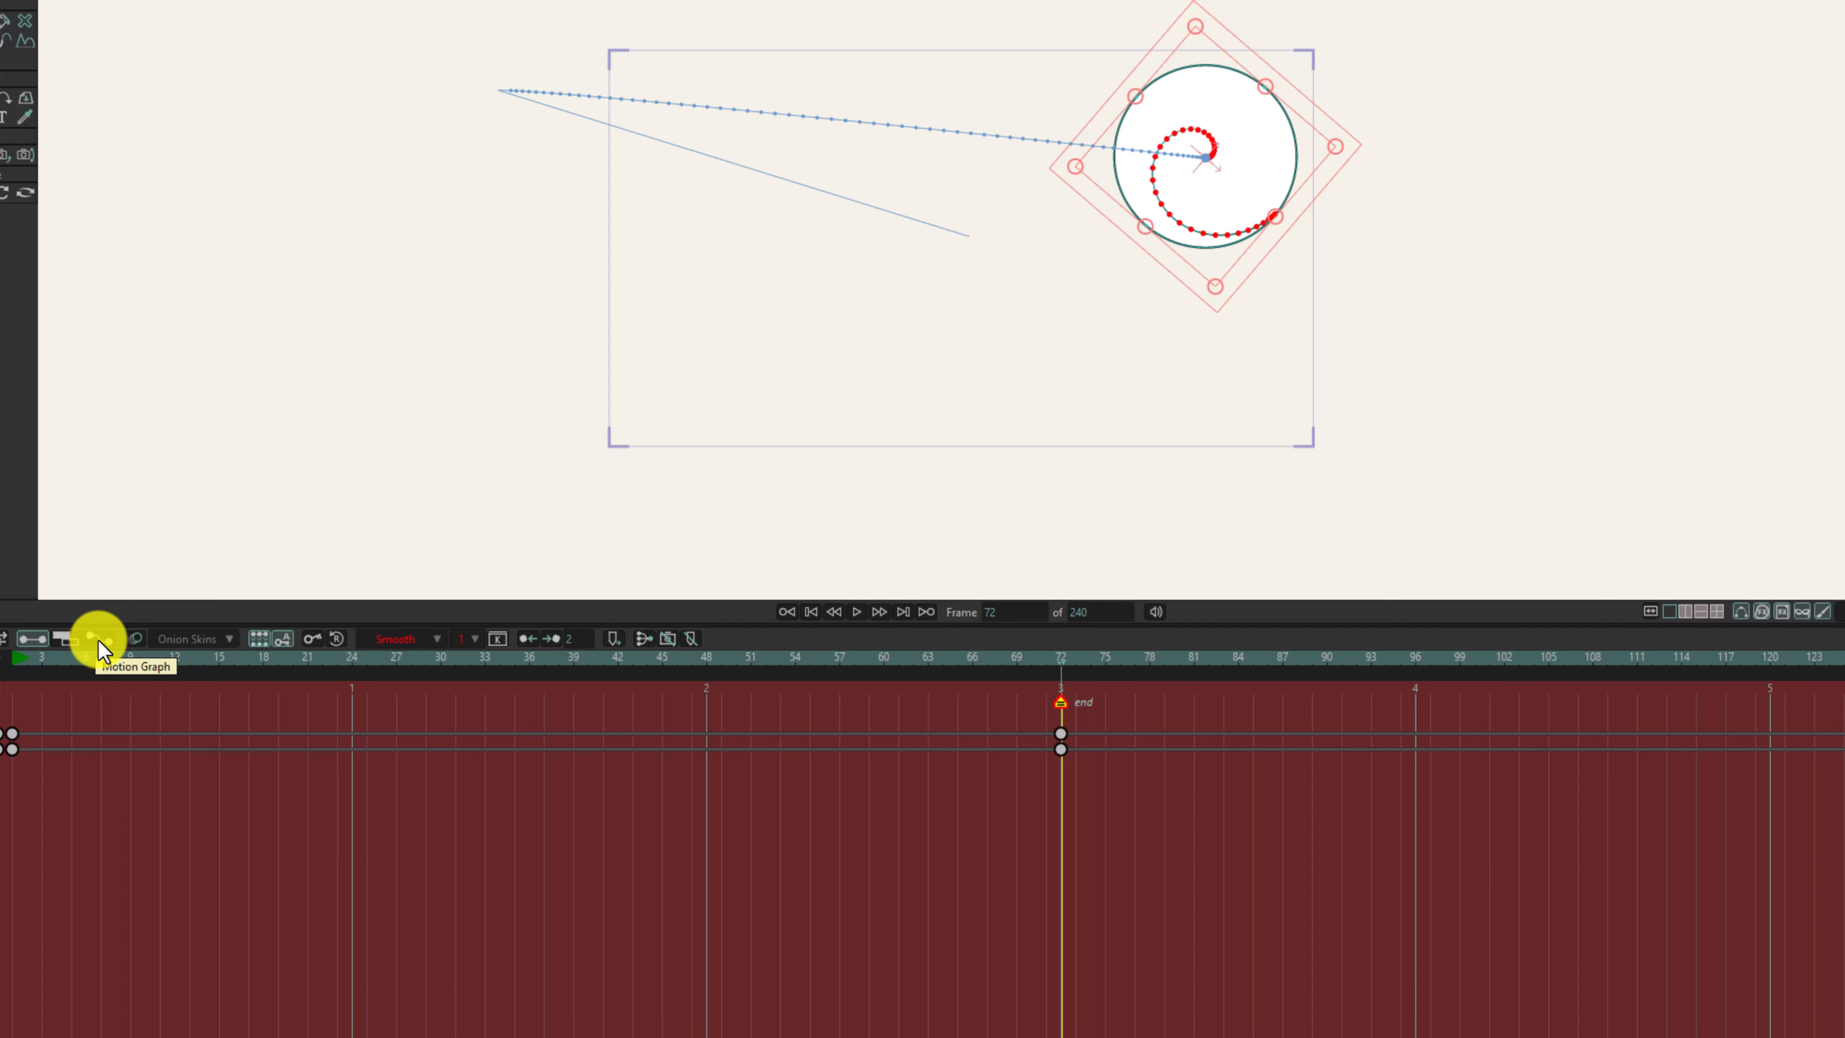
# Step: Switch the timeline to the sequencer, shift Layer 1 to about frame 25, and move it back to its original start
pyautogui.click(65, 639)
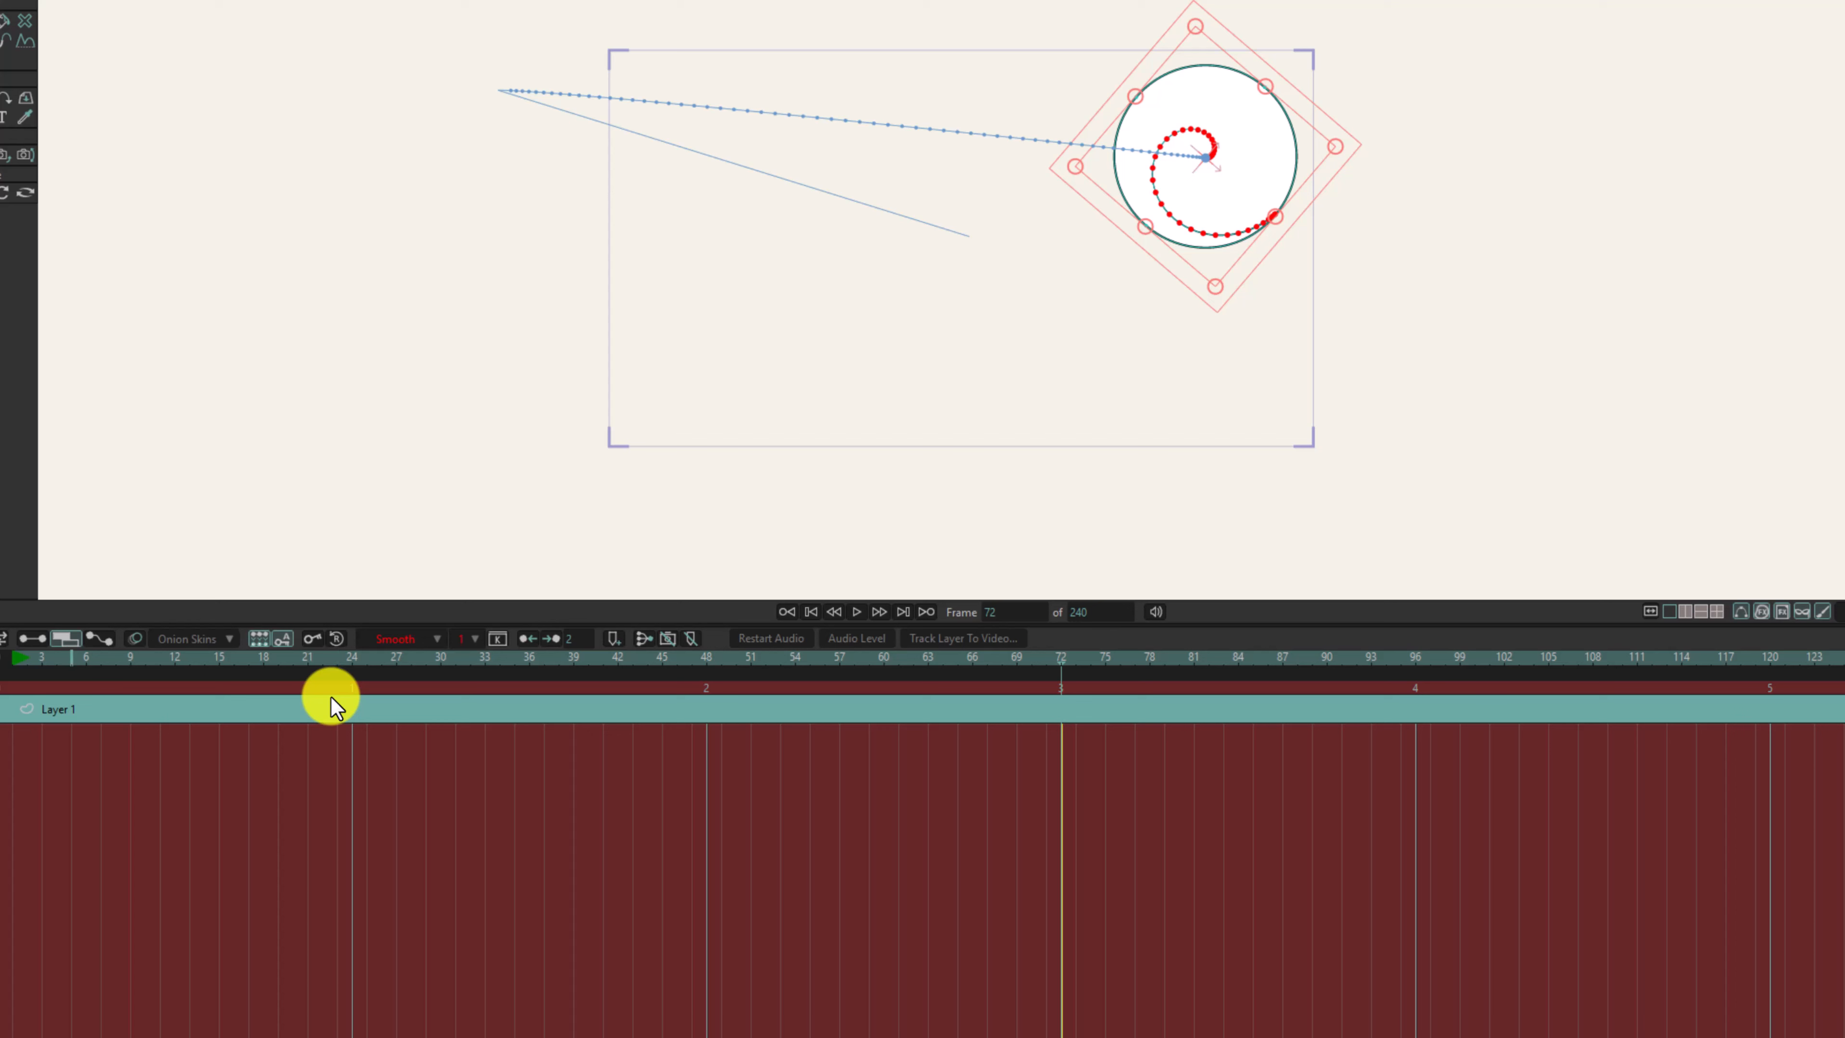
pyautogui.moveTo(45, 702); pyautogui.dragTo(391, 747)
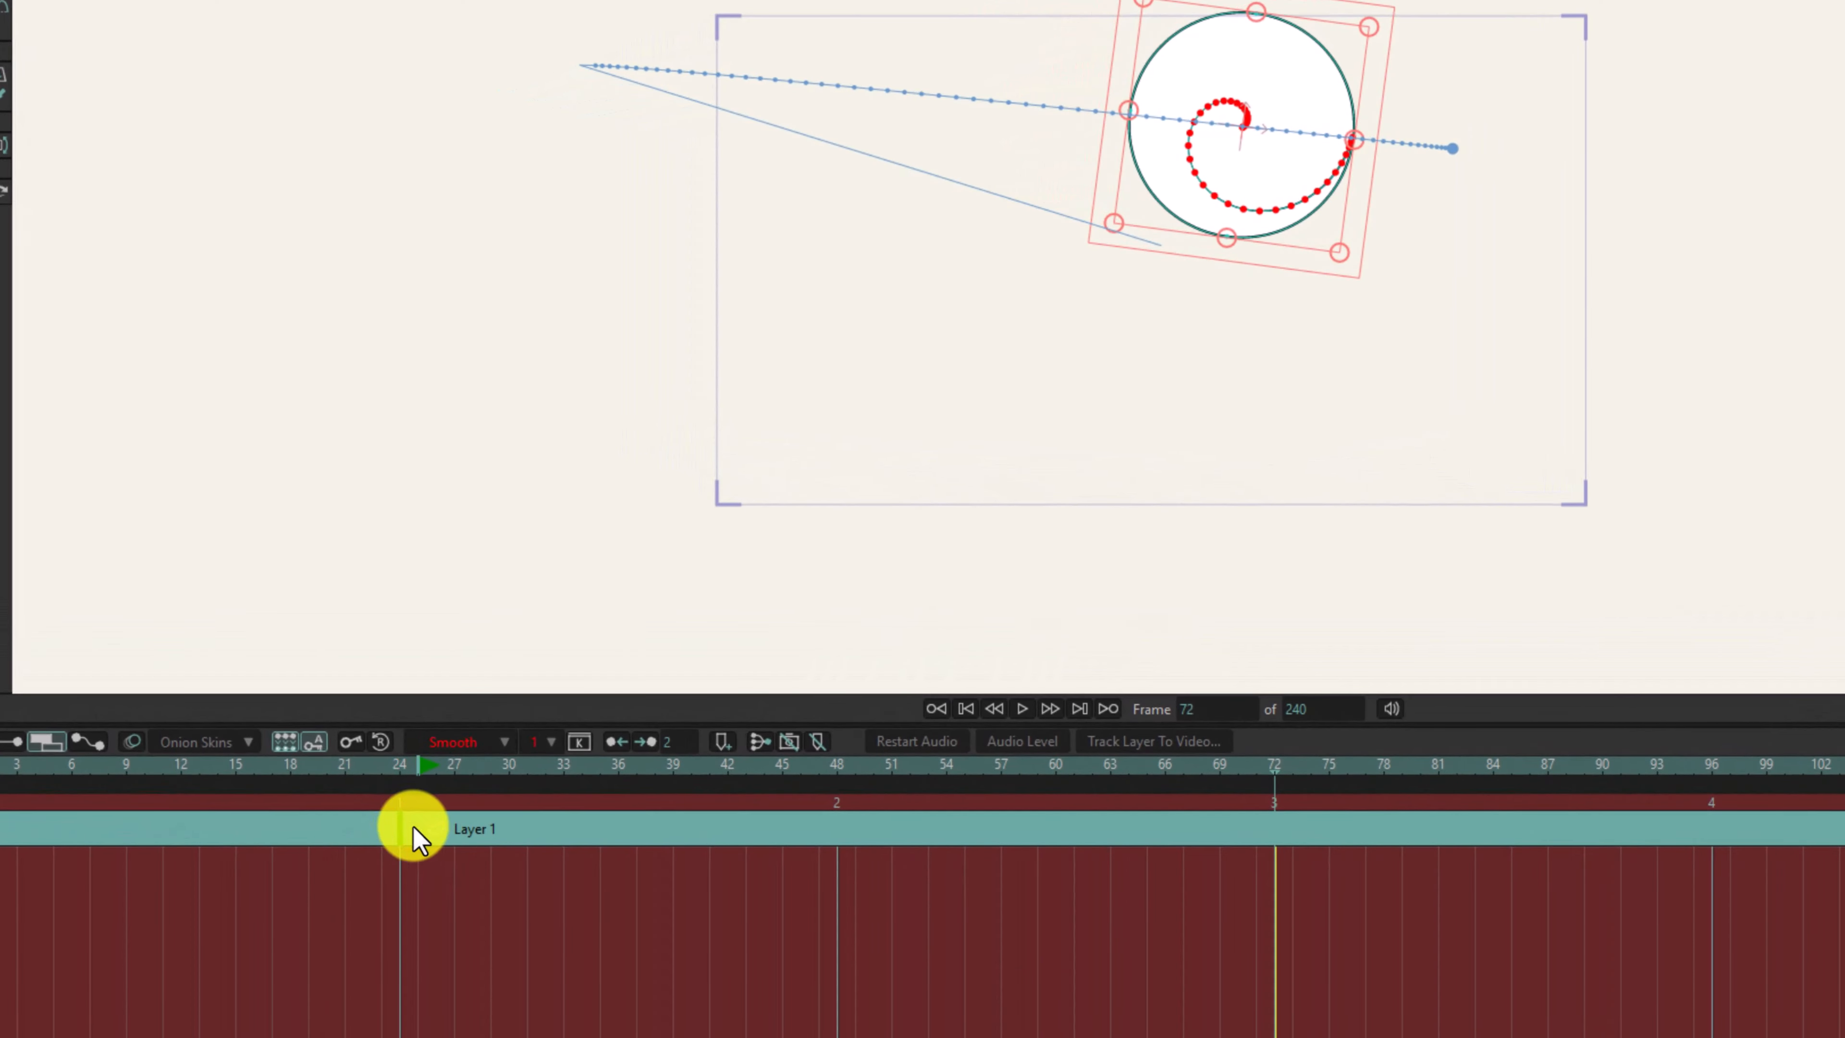
pyautogui.moveTo(416, 835); pyautogui.dragTo(2, 843)
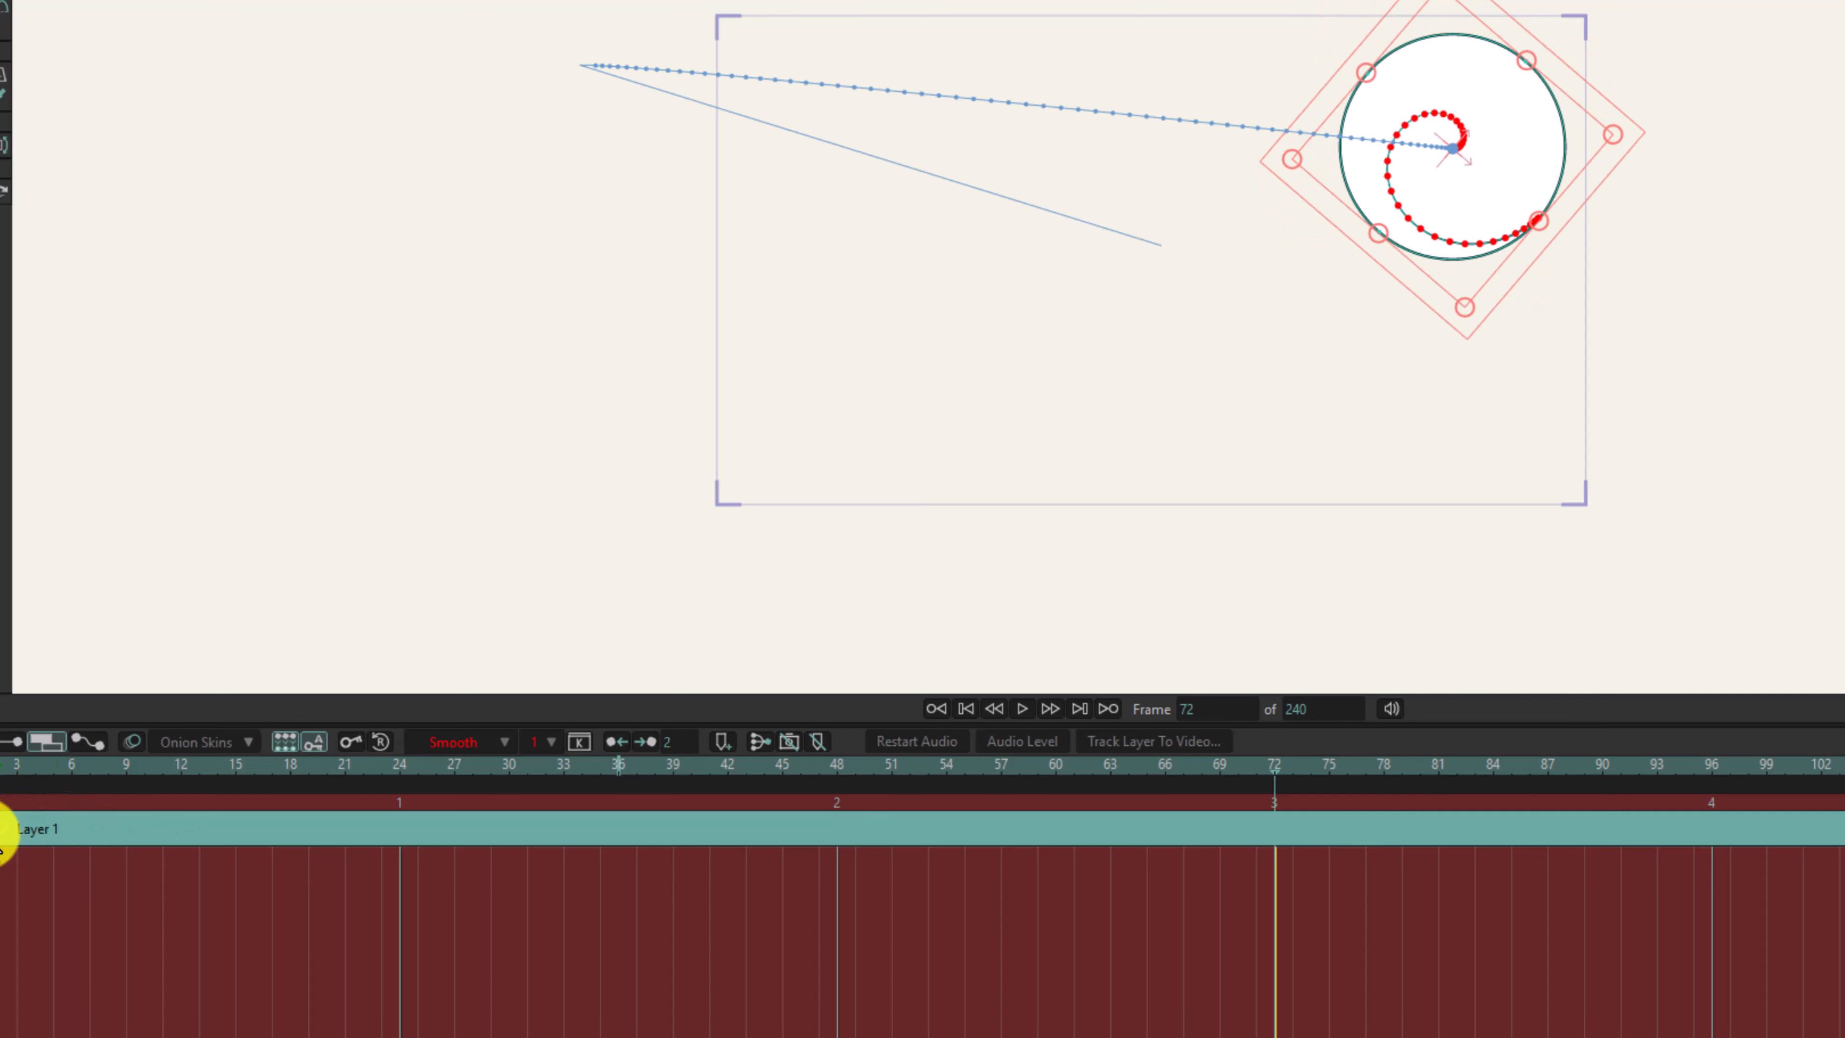
# Step: Make Layer 1 invisible from frame 48 in its layer settings, and scrub back through frame 33 to frame 2
pyautogui.click(837, 770)
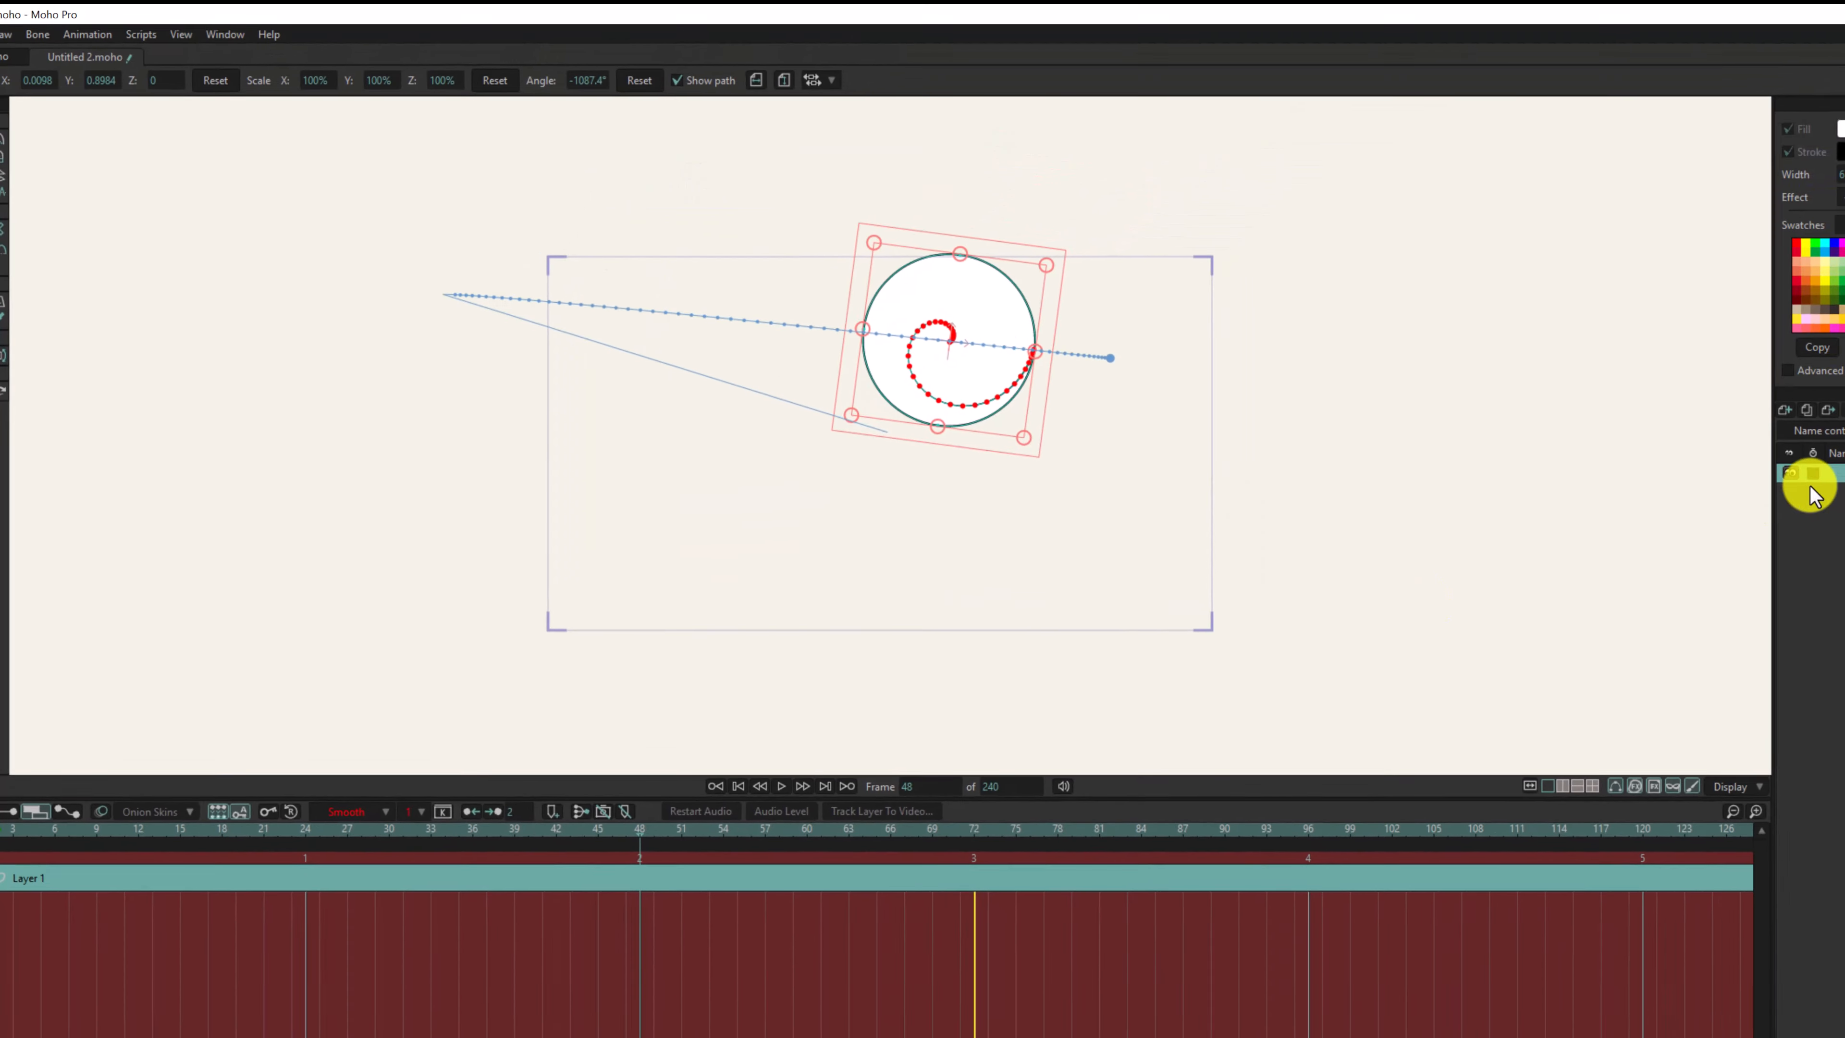
pyautogui.doubleClick(1677, 473)
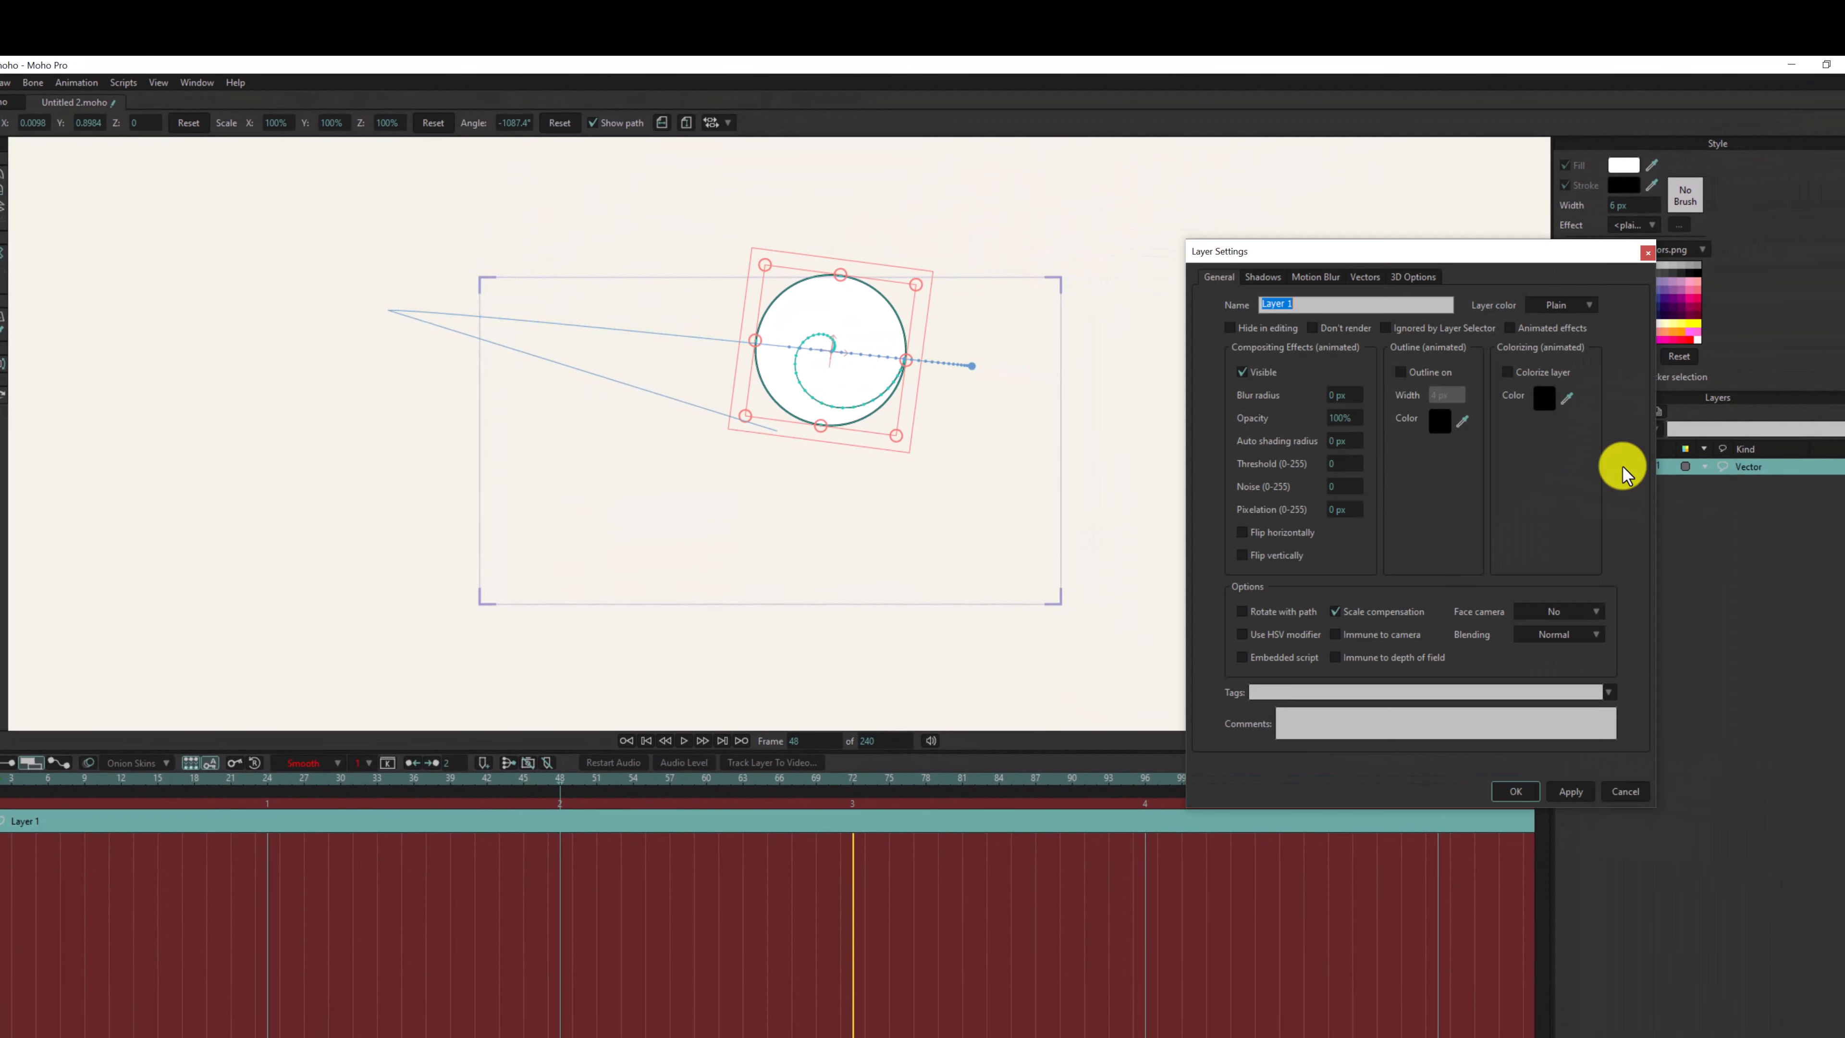
pyautogui.click(1243, 372)
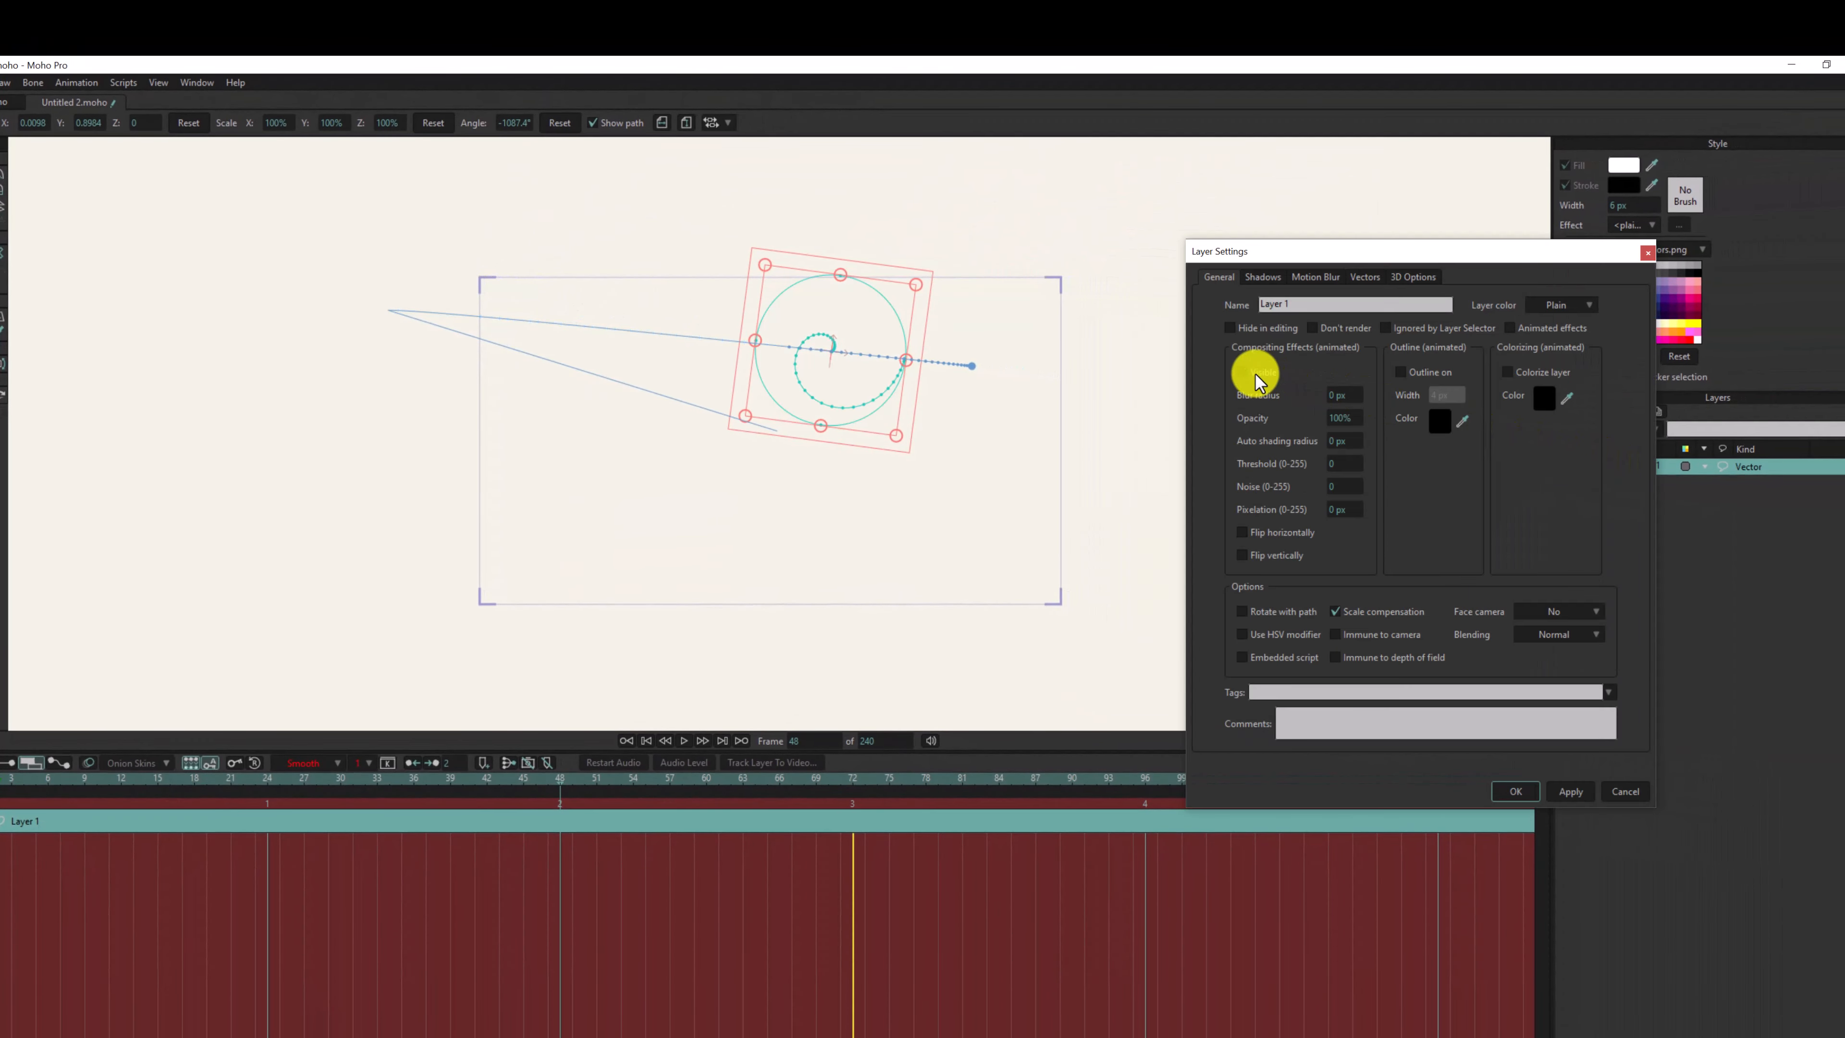
pyautogui.click(1567, 791)
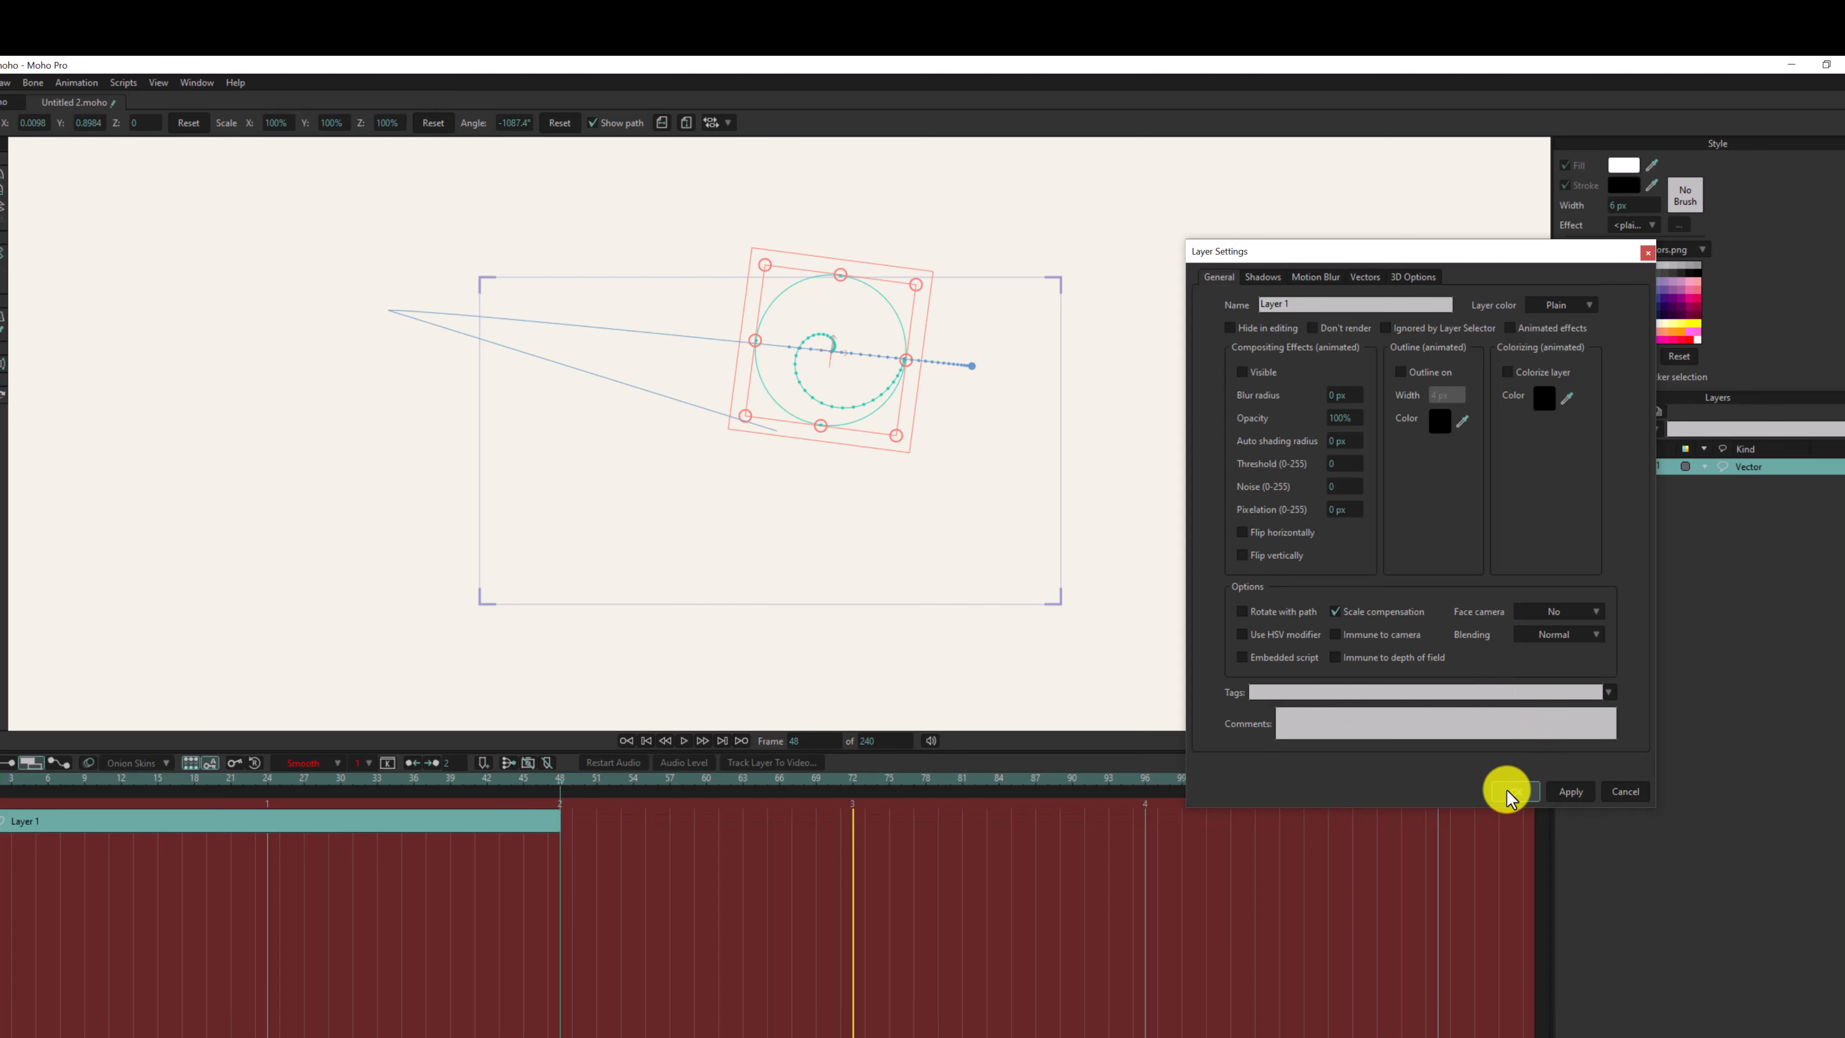
pyautogui.click(1513, 791)
pyautogui.moveTo(546, 757); pyautogui.dragTo(387, 734)
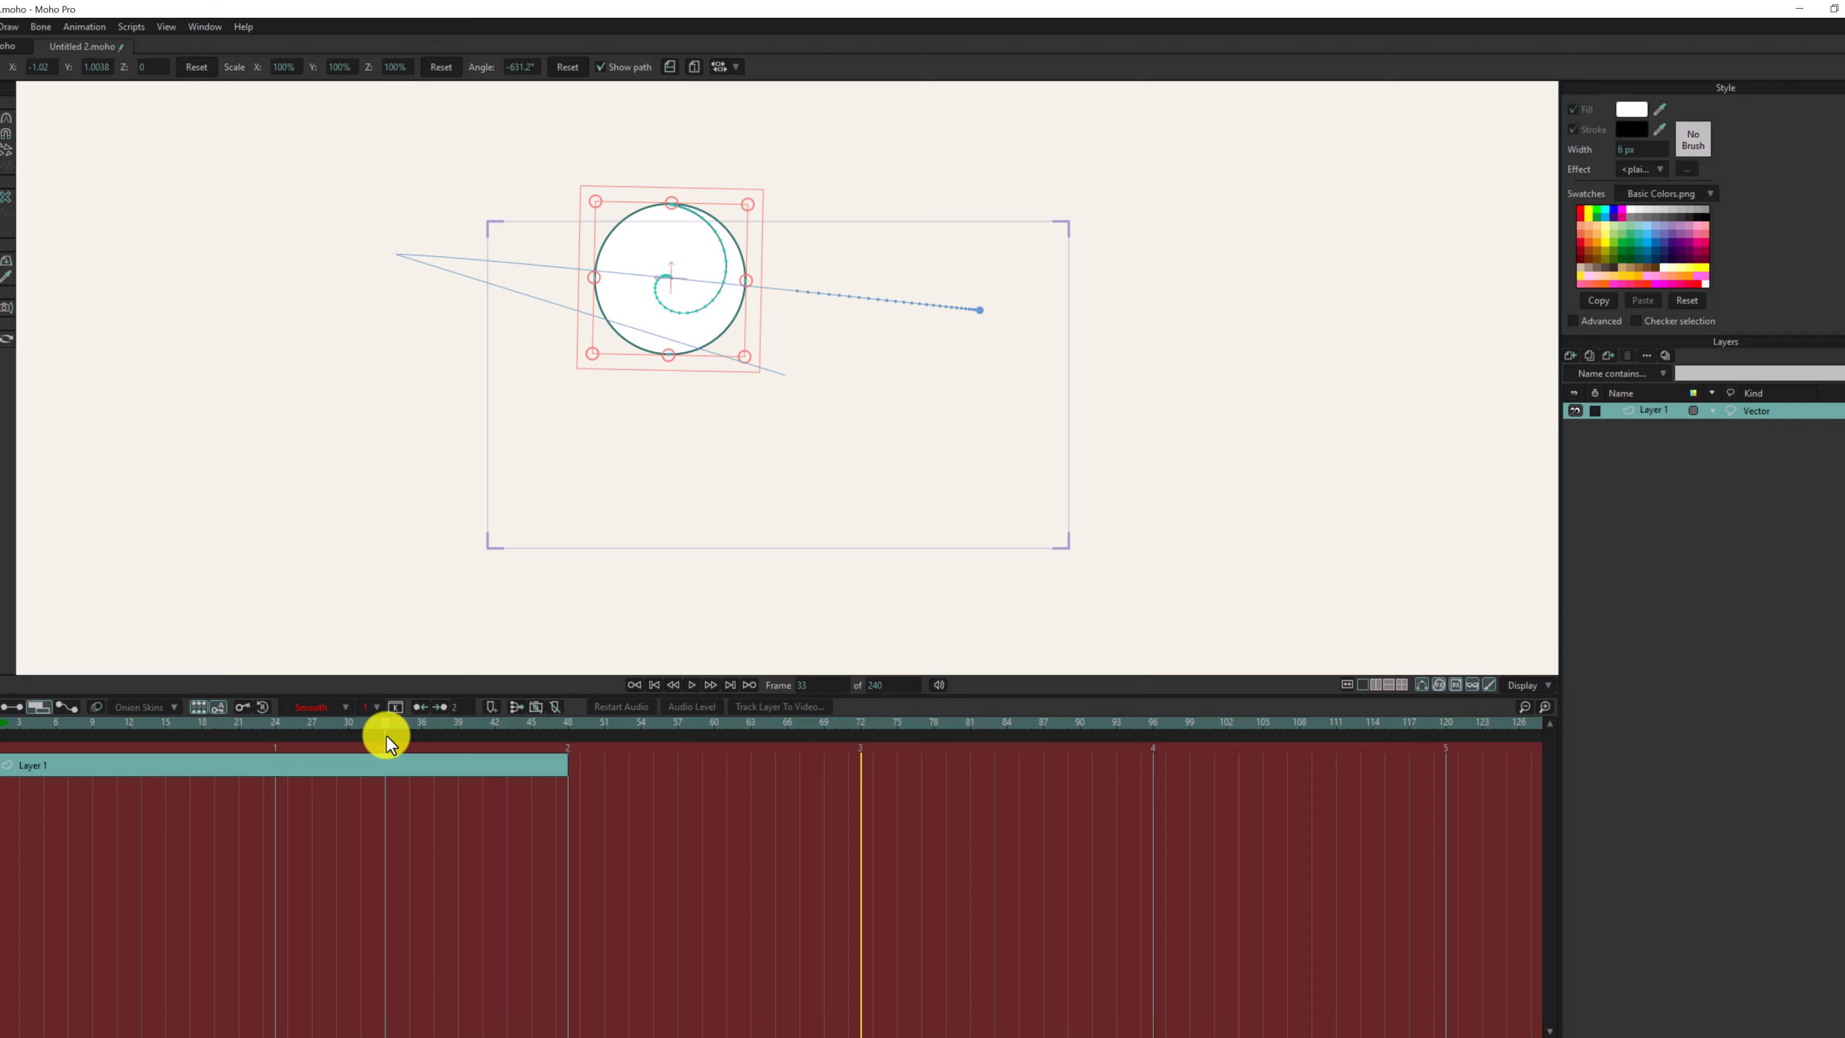
pyautogui.moveTo(268, 721); pyautogui.dragTo(10, 726)
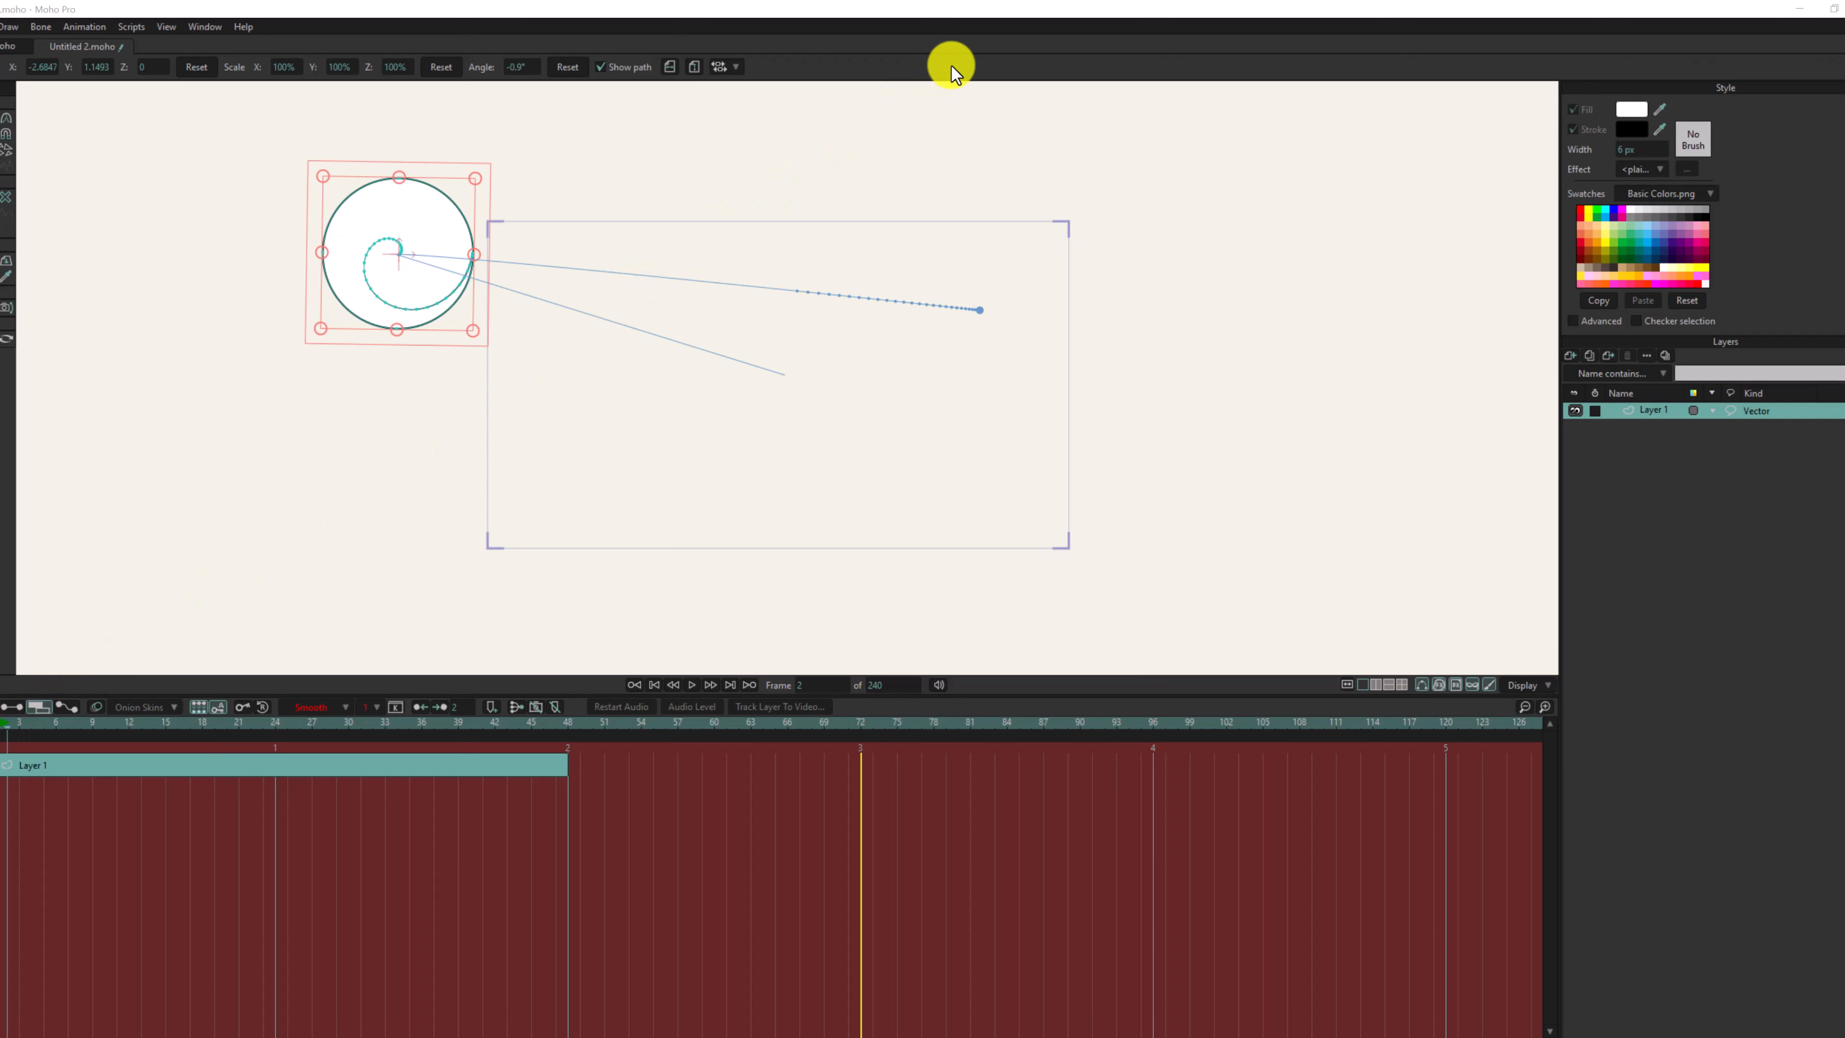
# Step: Add an audio layer with the smooth-cold-wind-looped MP3 from the SFX folder and shift its clip to start at about frame 4
pyautogui.click(1571, 356)
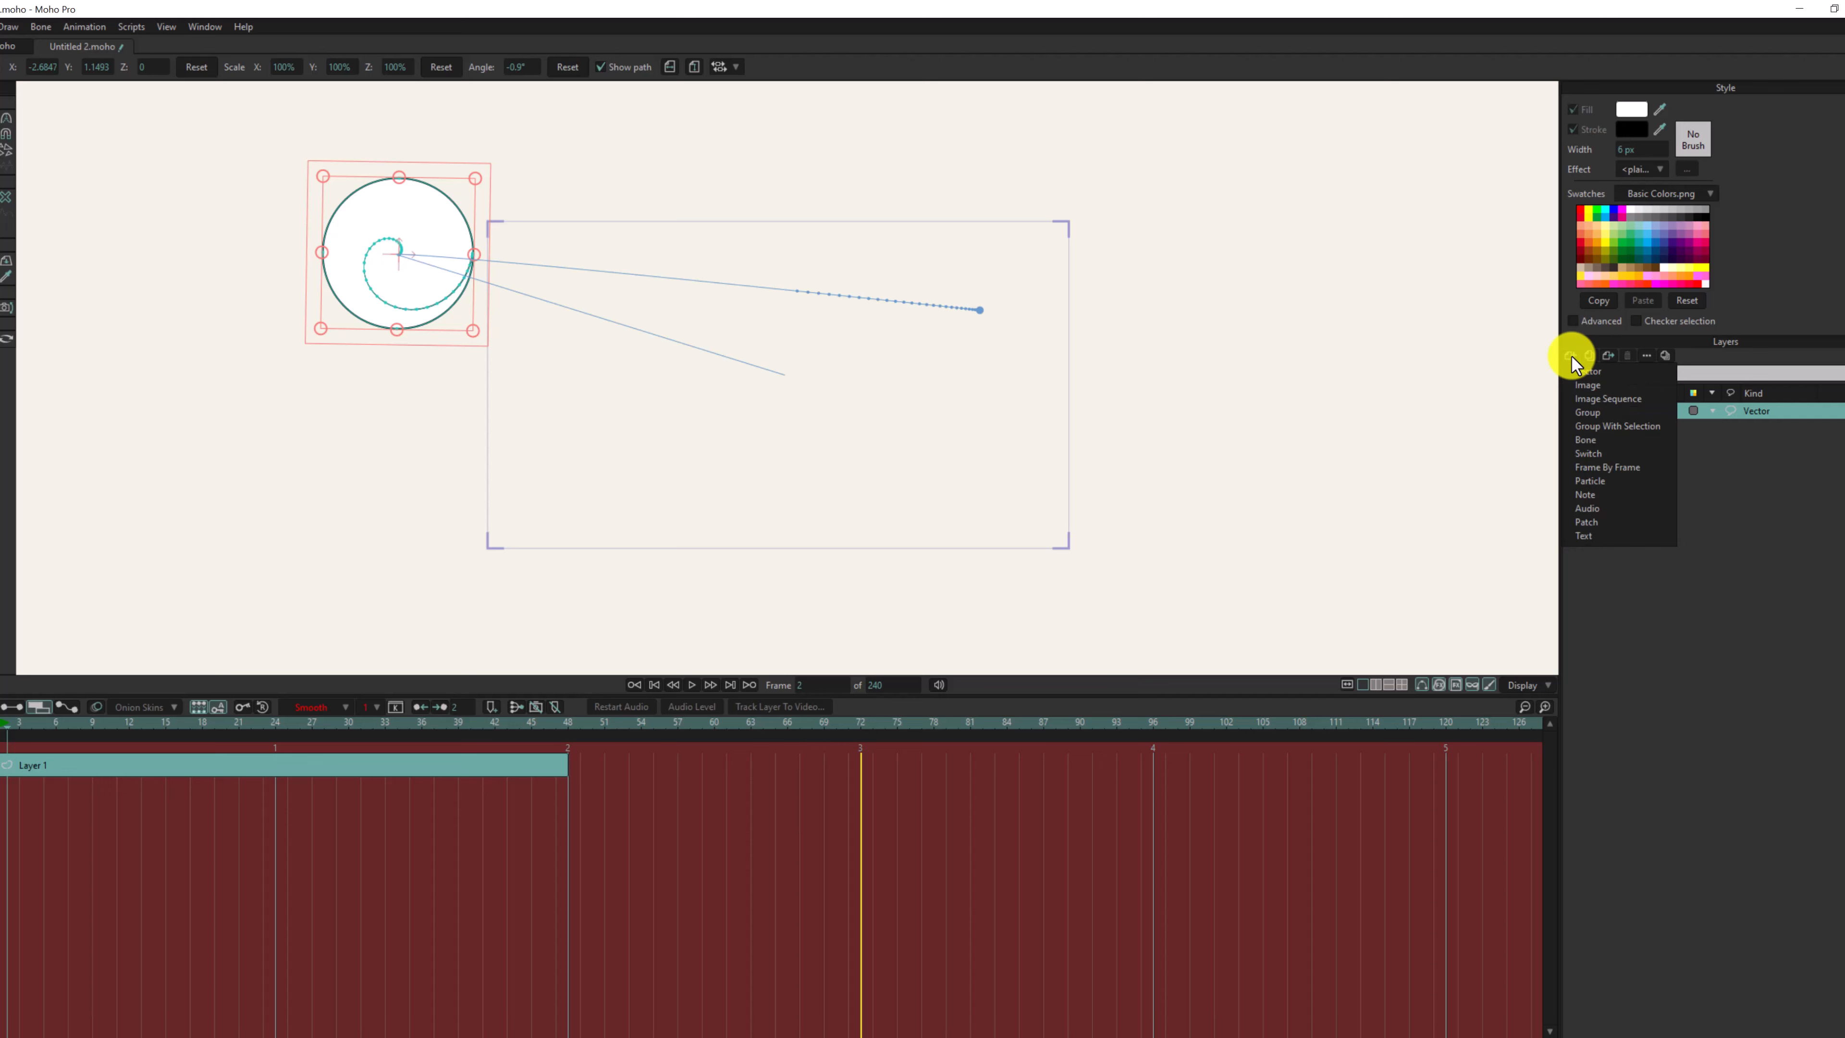
pyautogui.click(1592, 505)
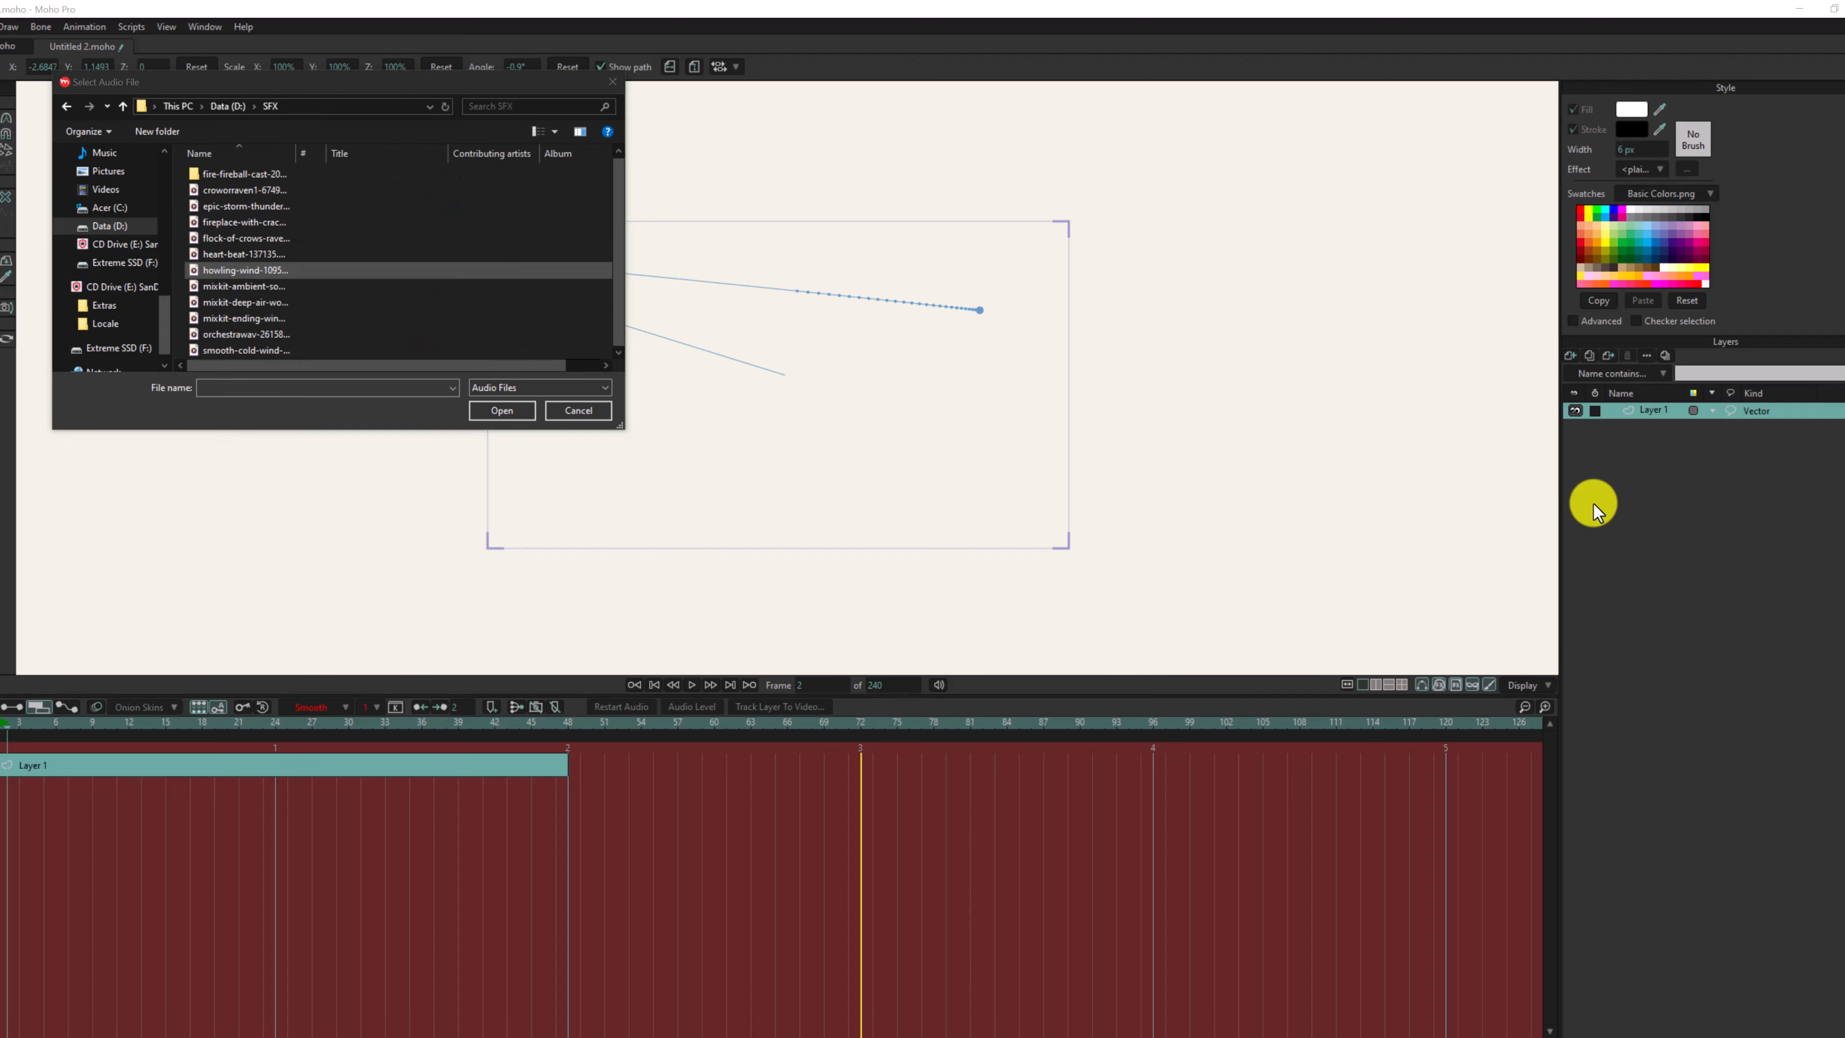
pyautogui.doubleClick(271, 348)
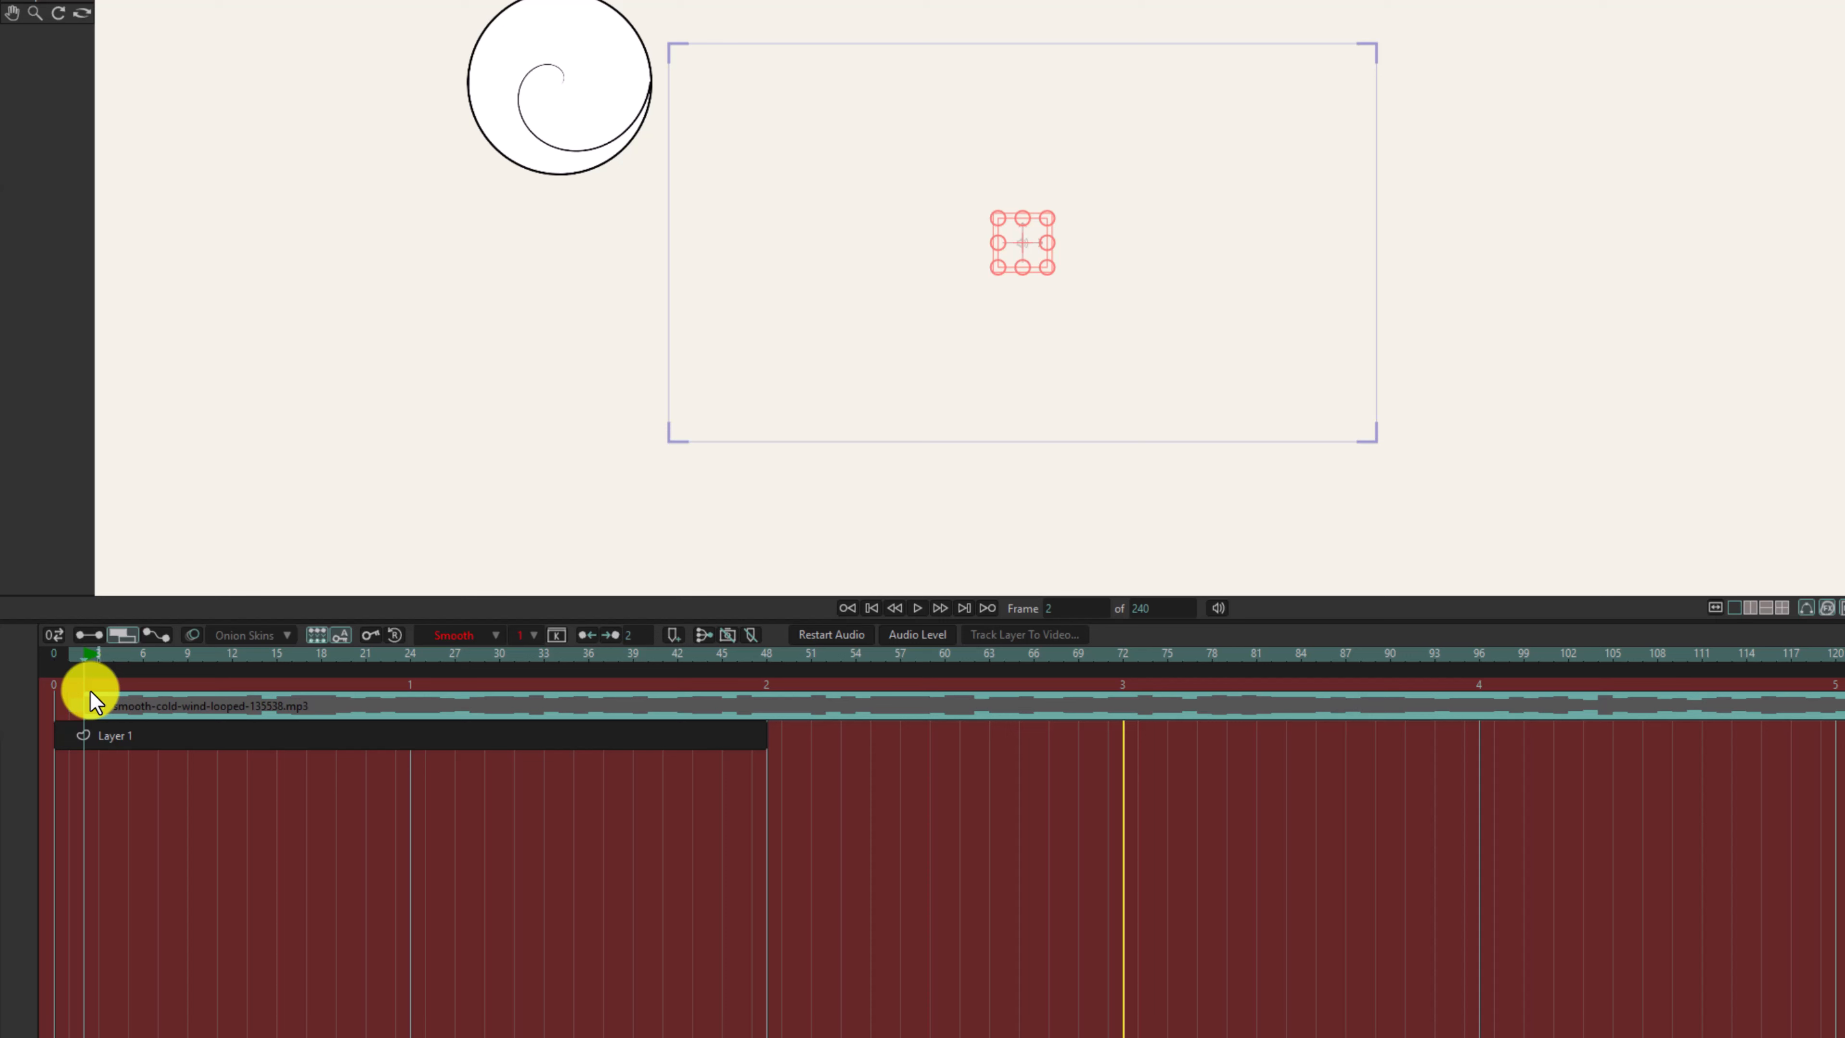
pyautogui.moveTo(90, 692); pyautogui.dragTo(180, 683)
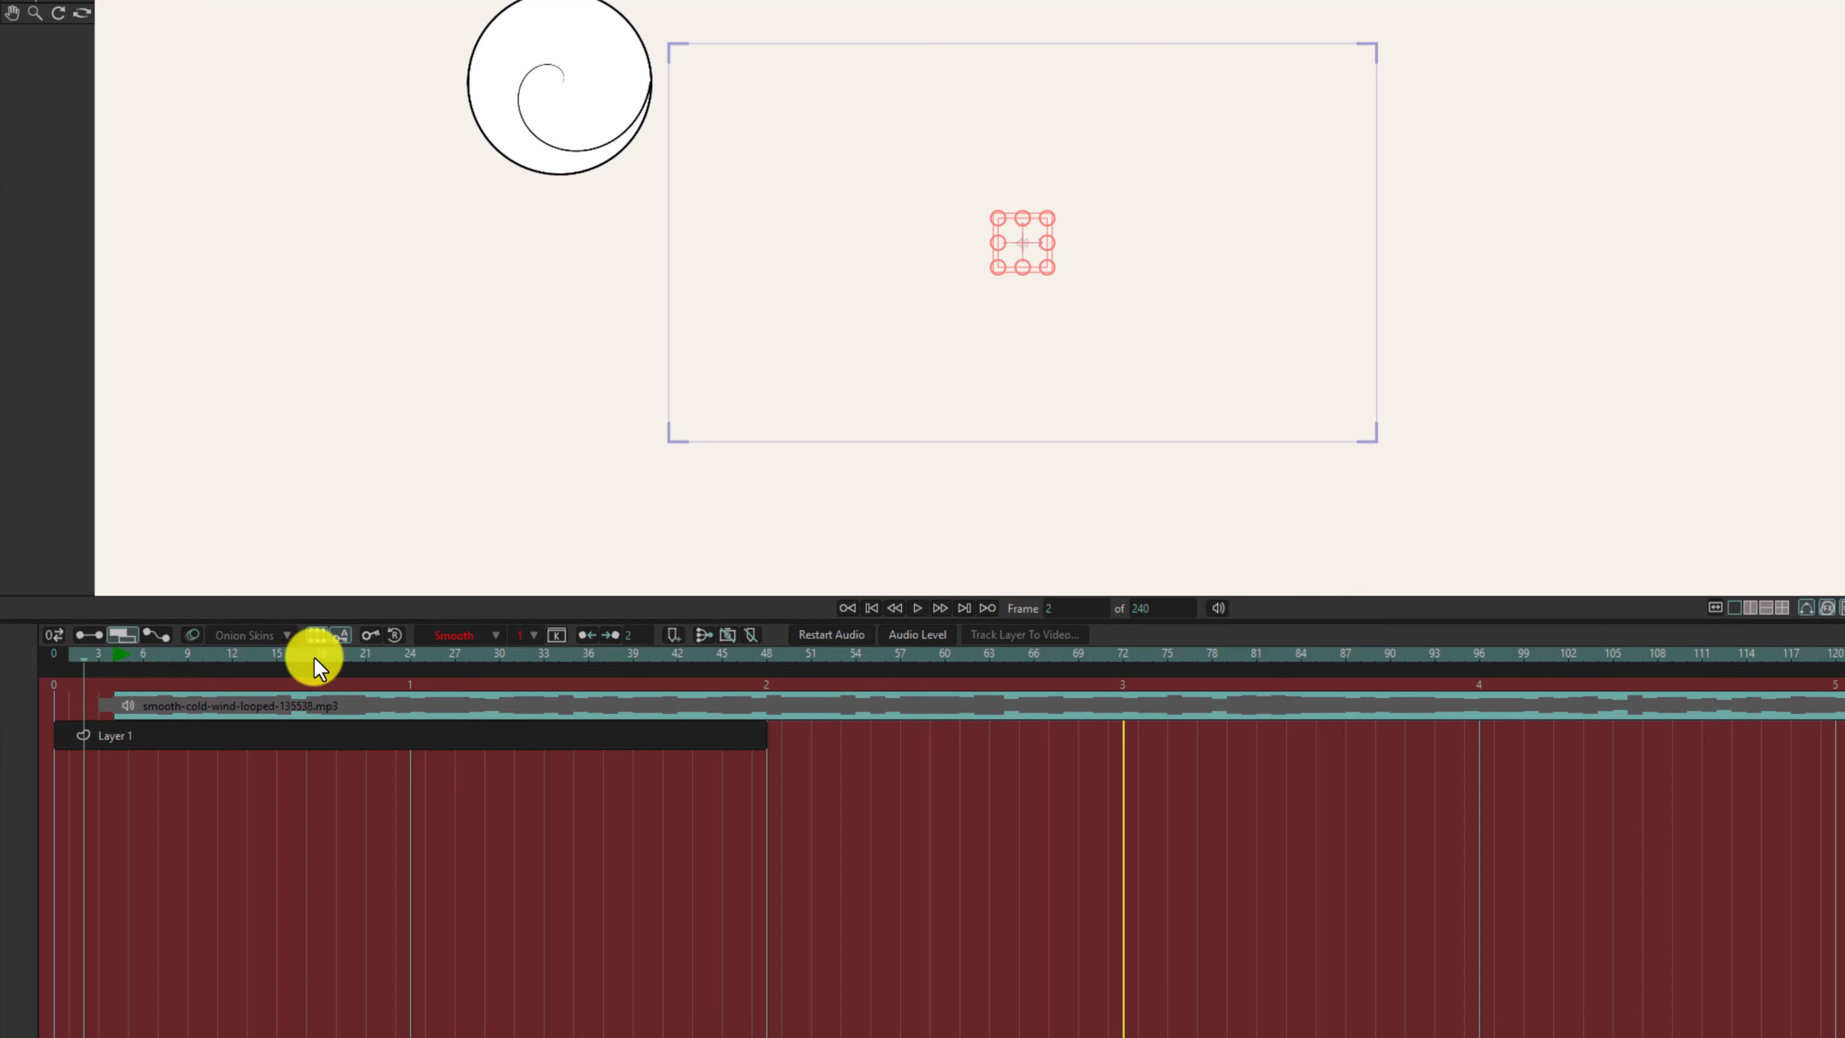
# Step: Make the wind audio layer invisible from frame 23 in its layer settings
pyautogui.moveTo(314, 657); pyautogui.dragTo(393, 655)
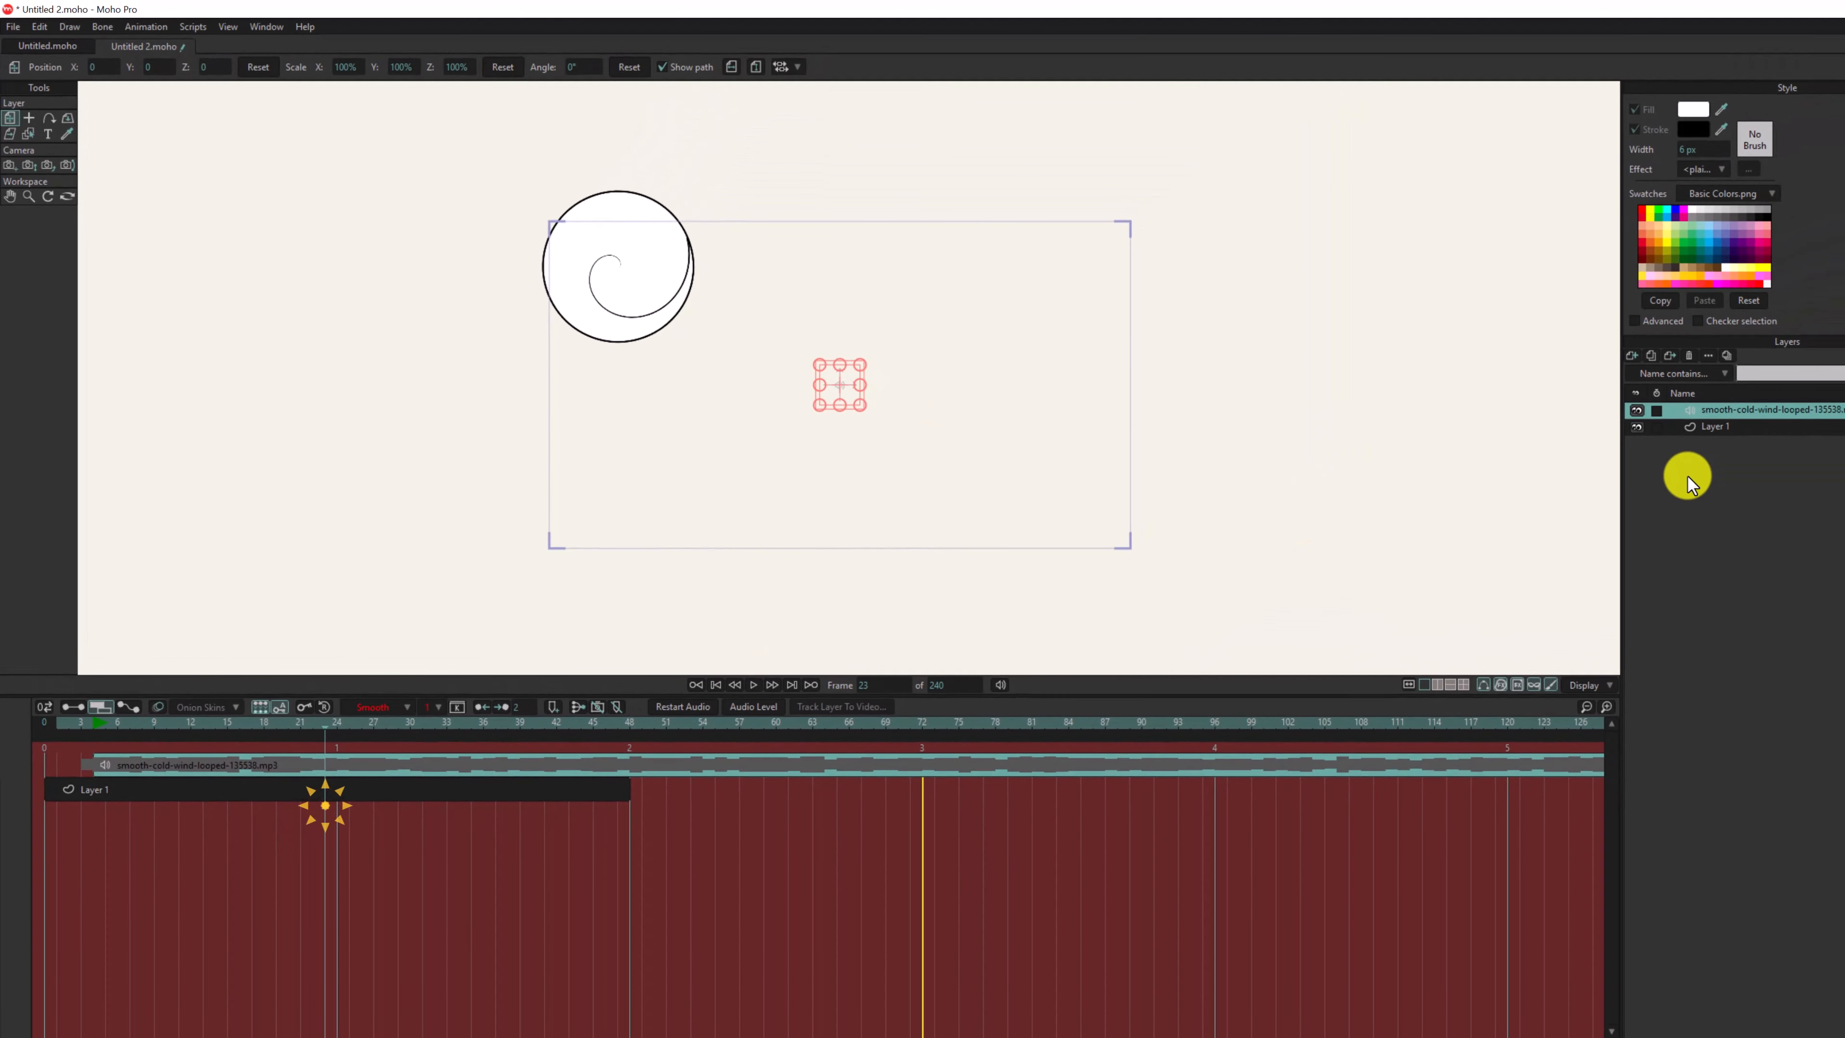
pyautogui.doubleClick(1686, 406)
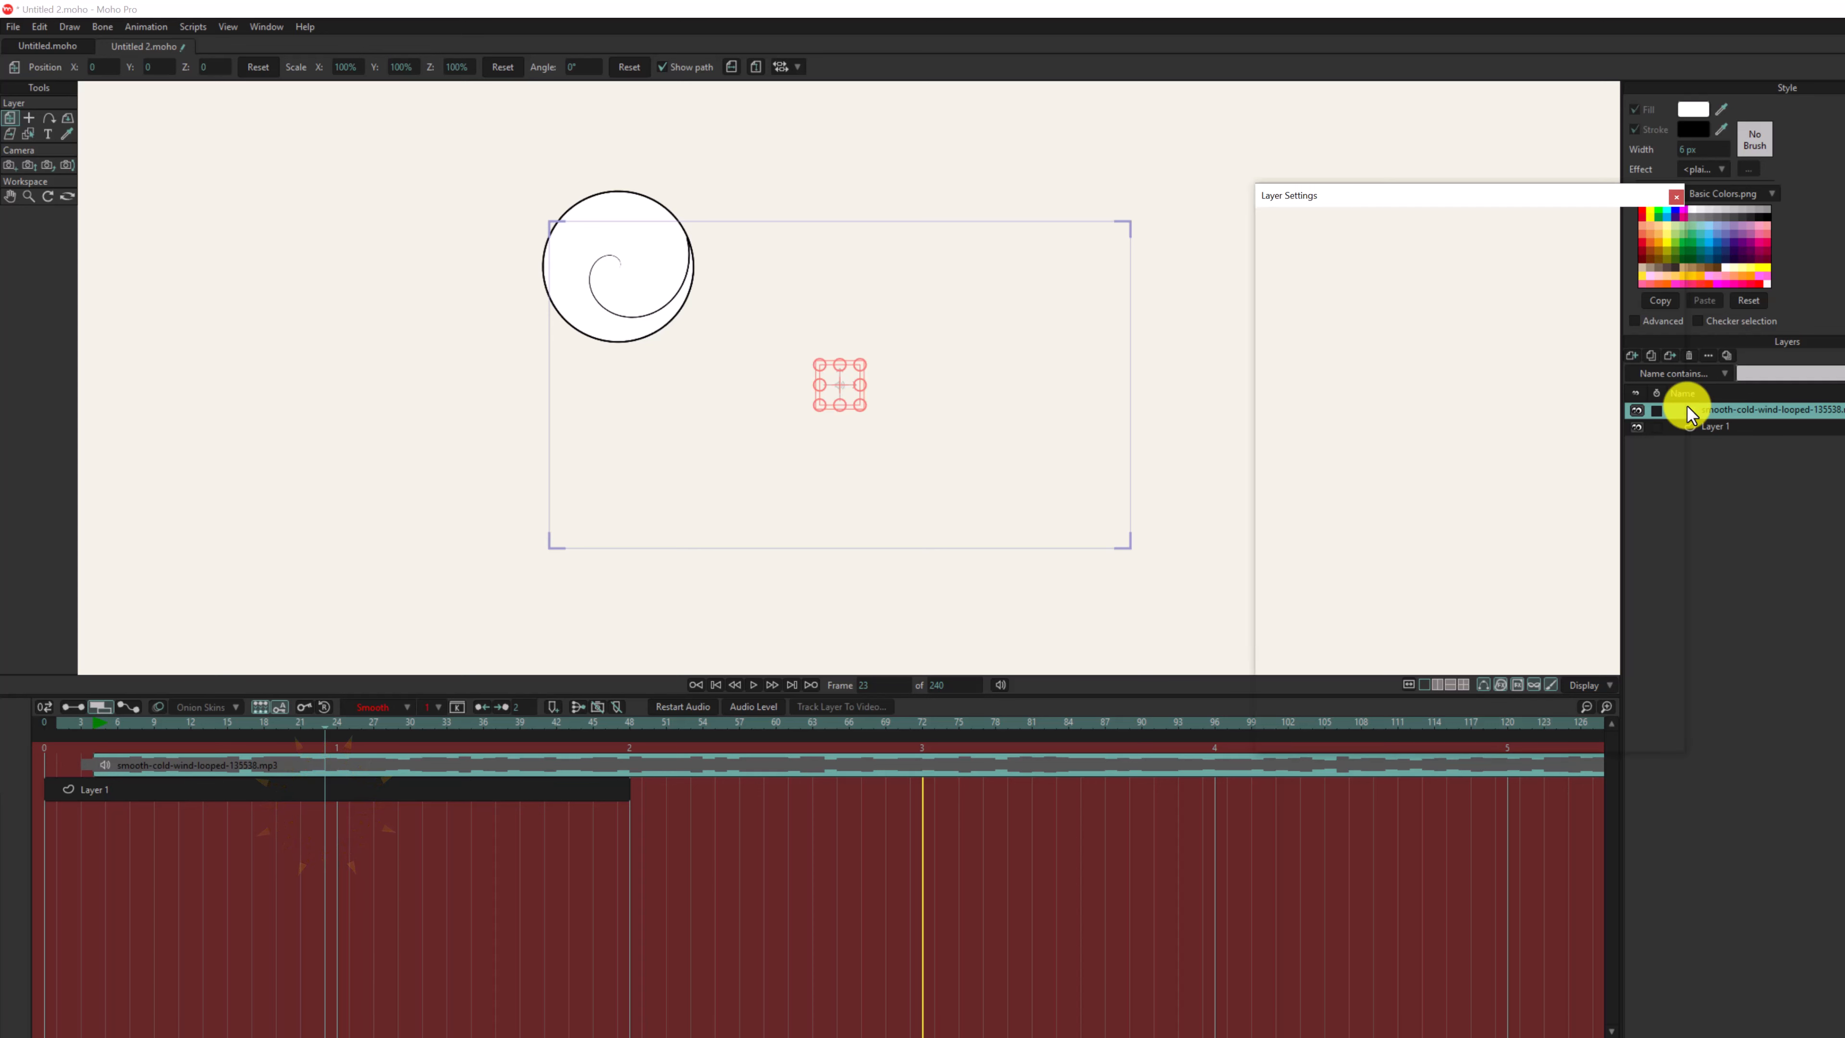
pyautogui.click(1295, 315)
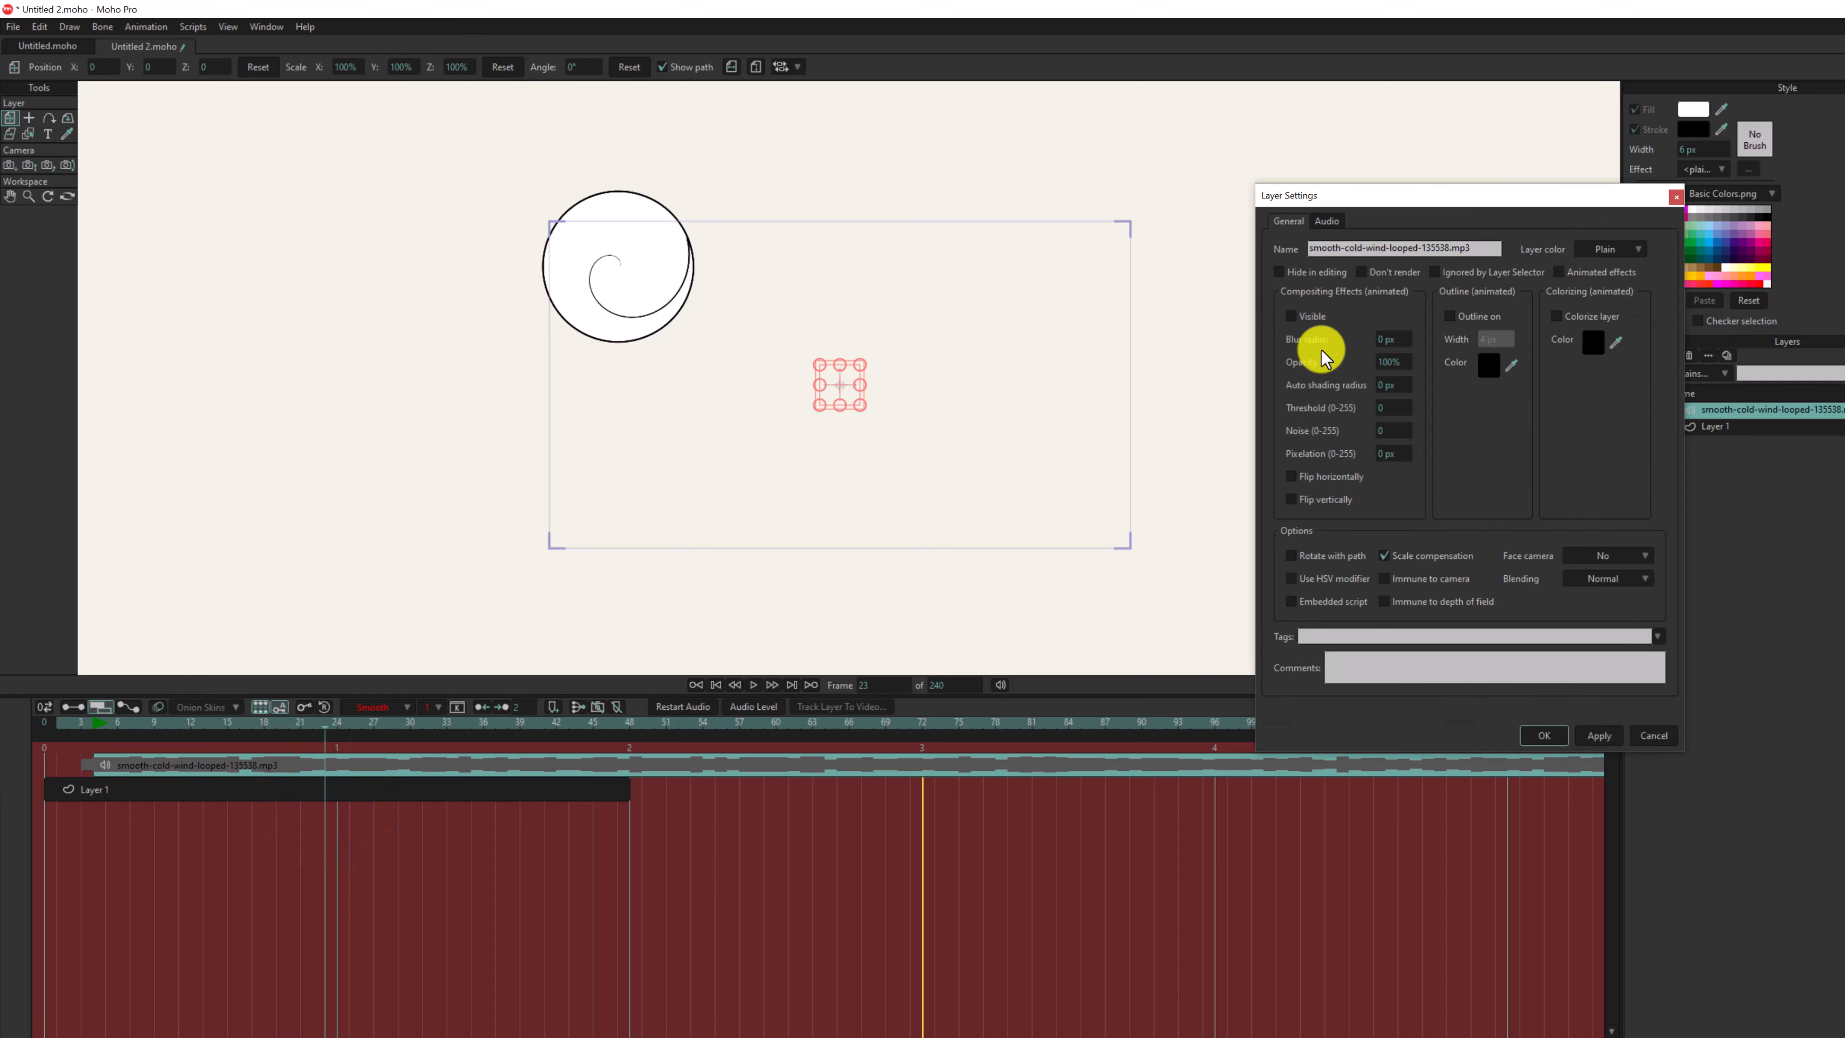
pyautogui.click(1544, 735)
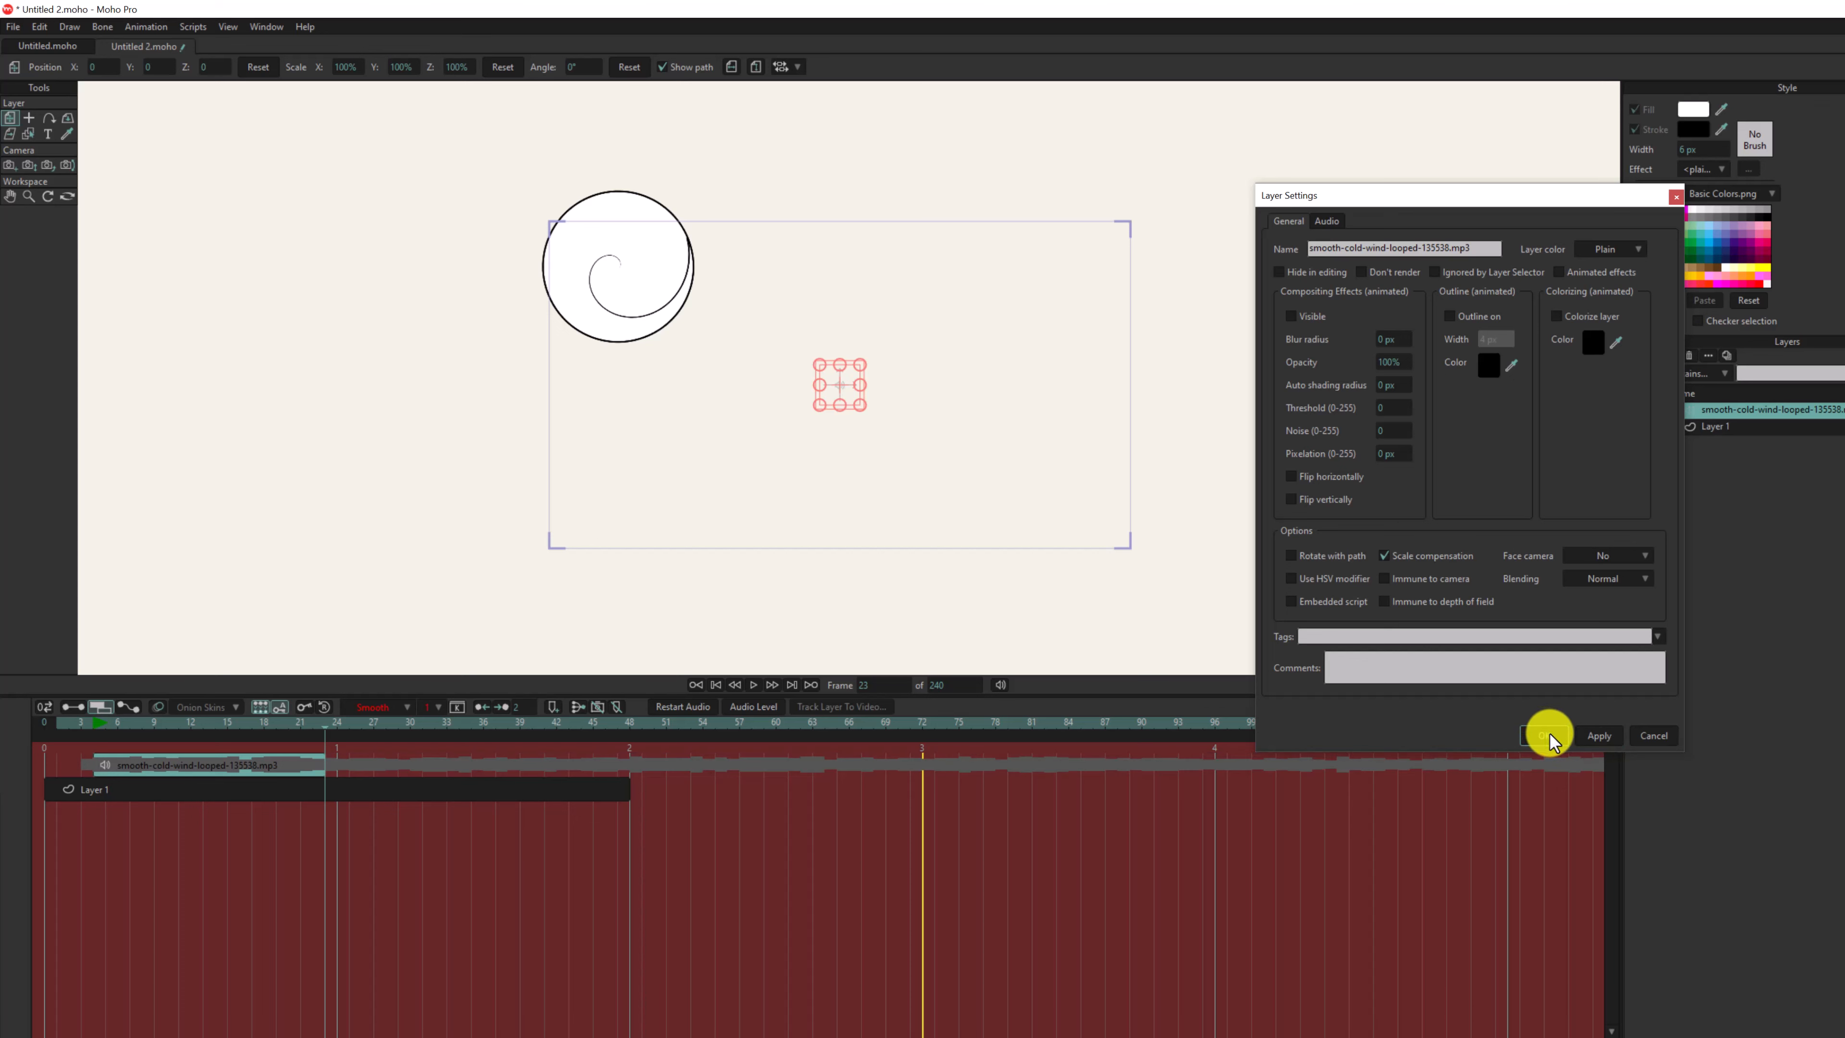
pyautogui.click(1556, 736)
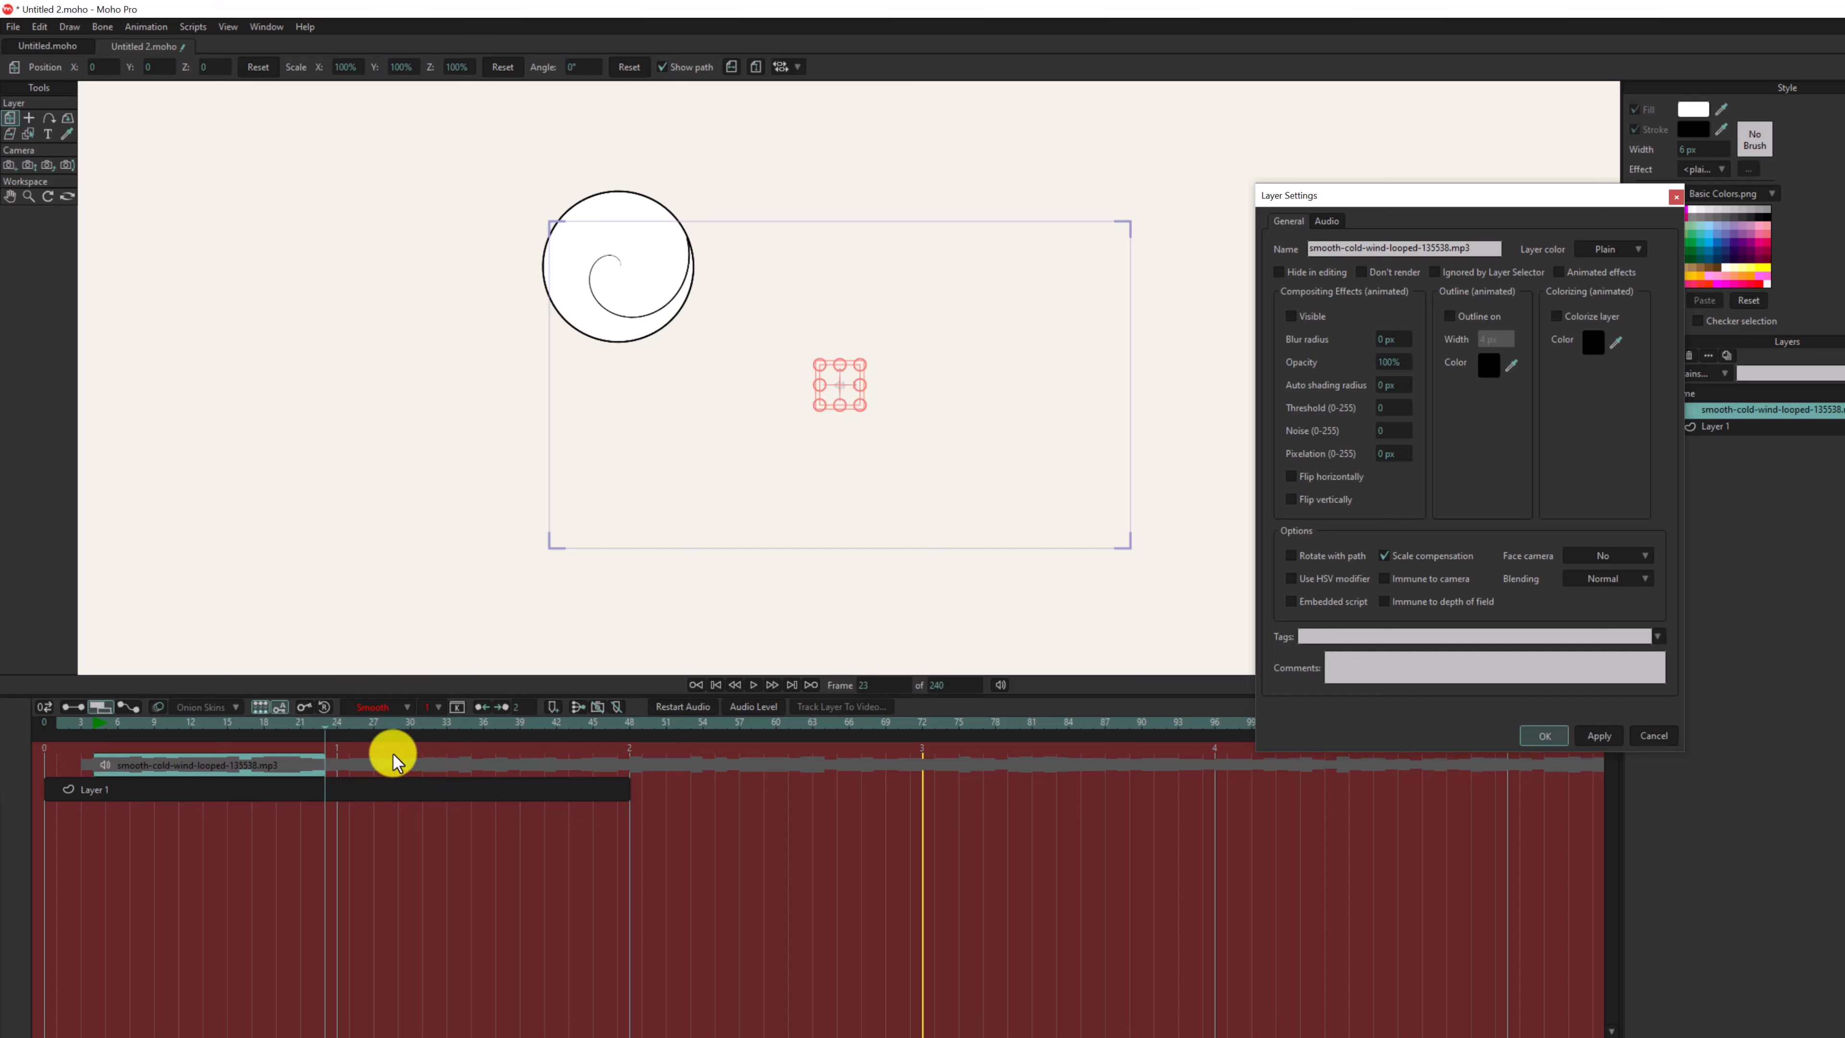
# Step: Go to frame 19 and set an audio level keyframe there for the wind clip
pyautogui.moveTo(320, 724); pyautogui.dragTo(279, 727)
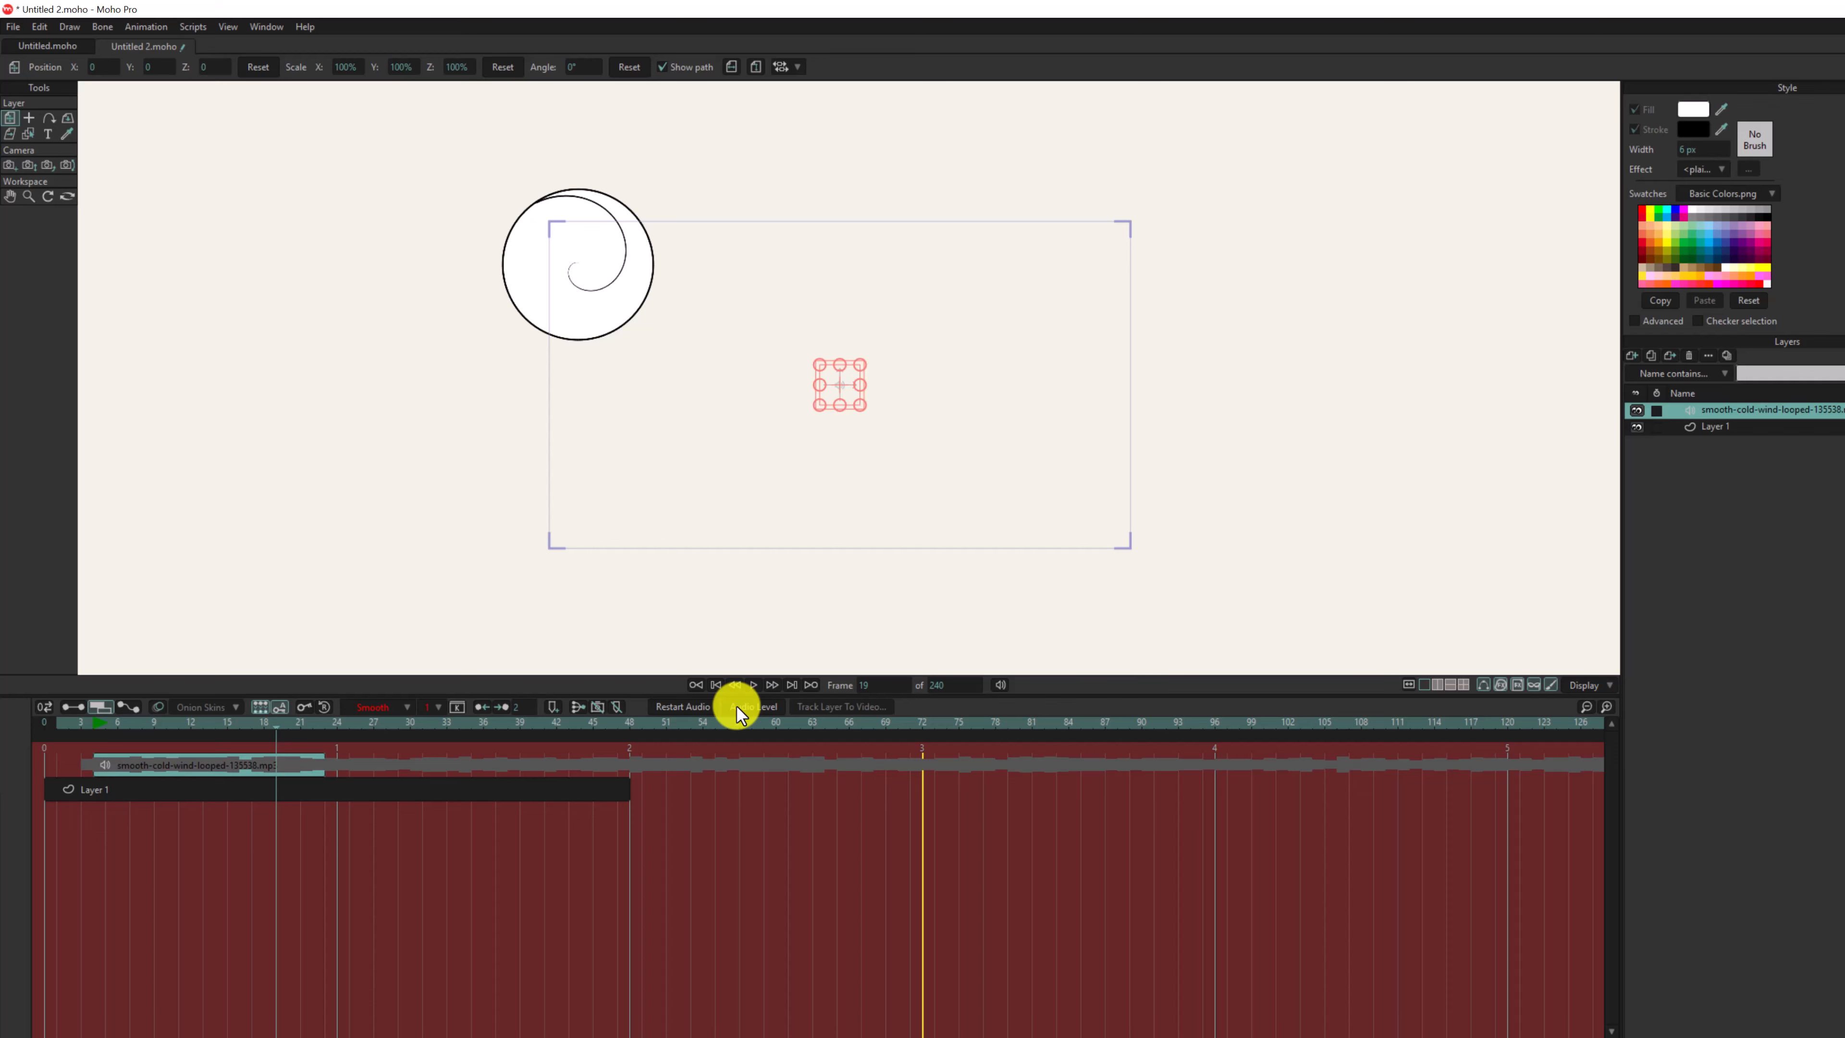
pyautogui.click(751, 706)
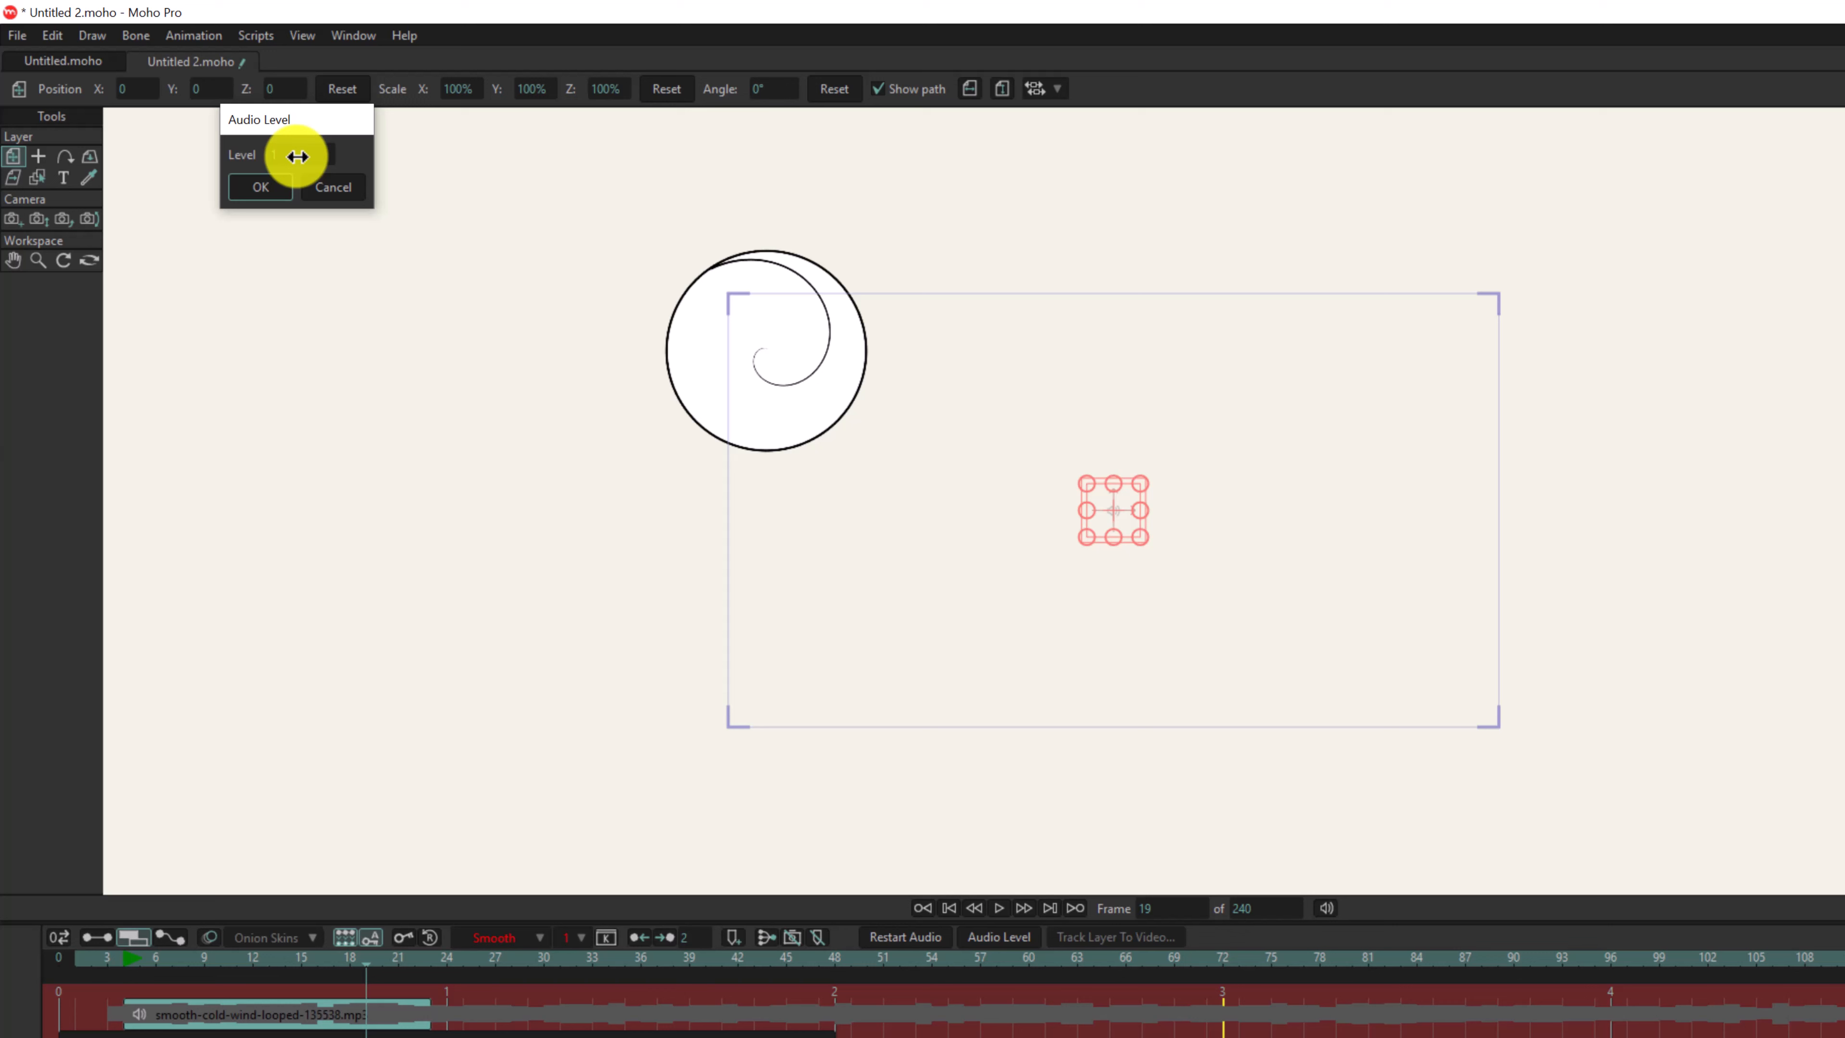
pyautogui.click(297, 156)
pyautogui.press('Return')
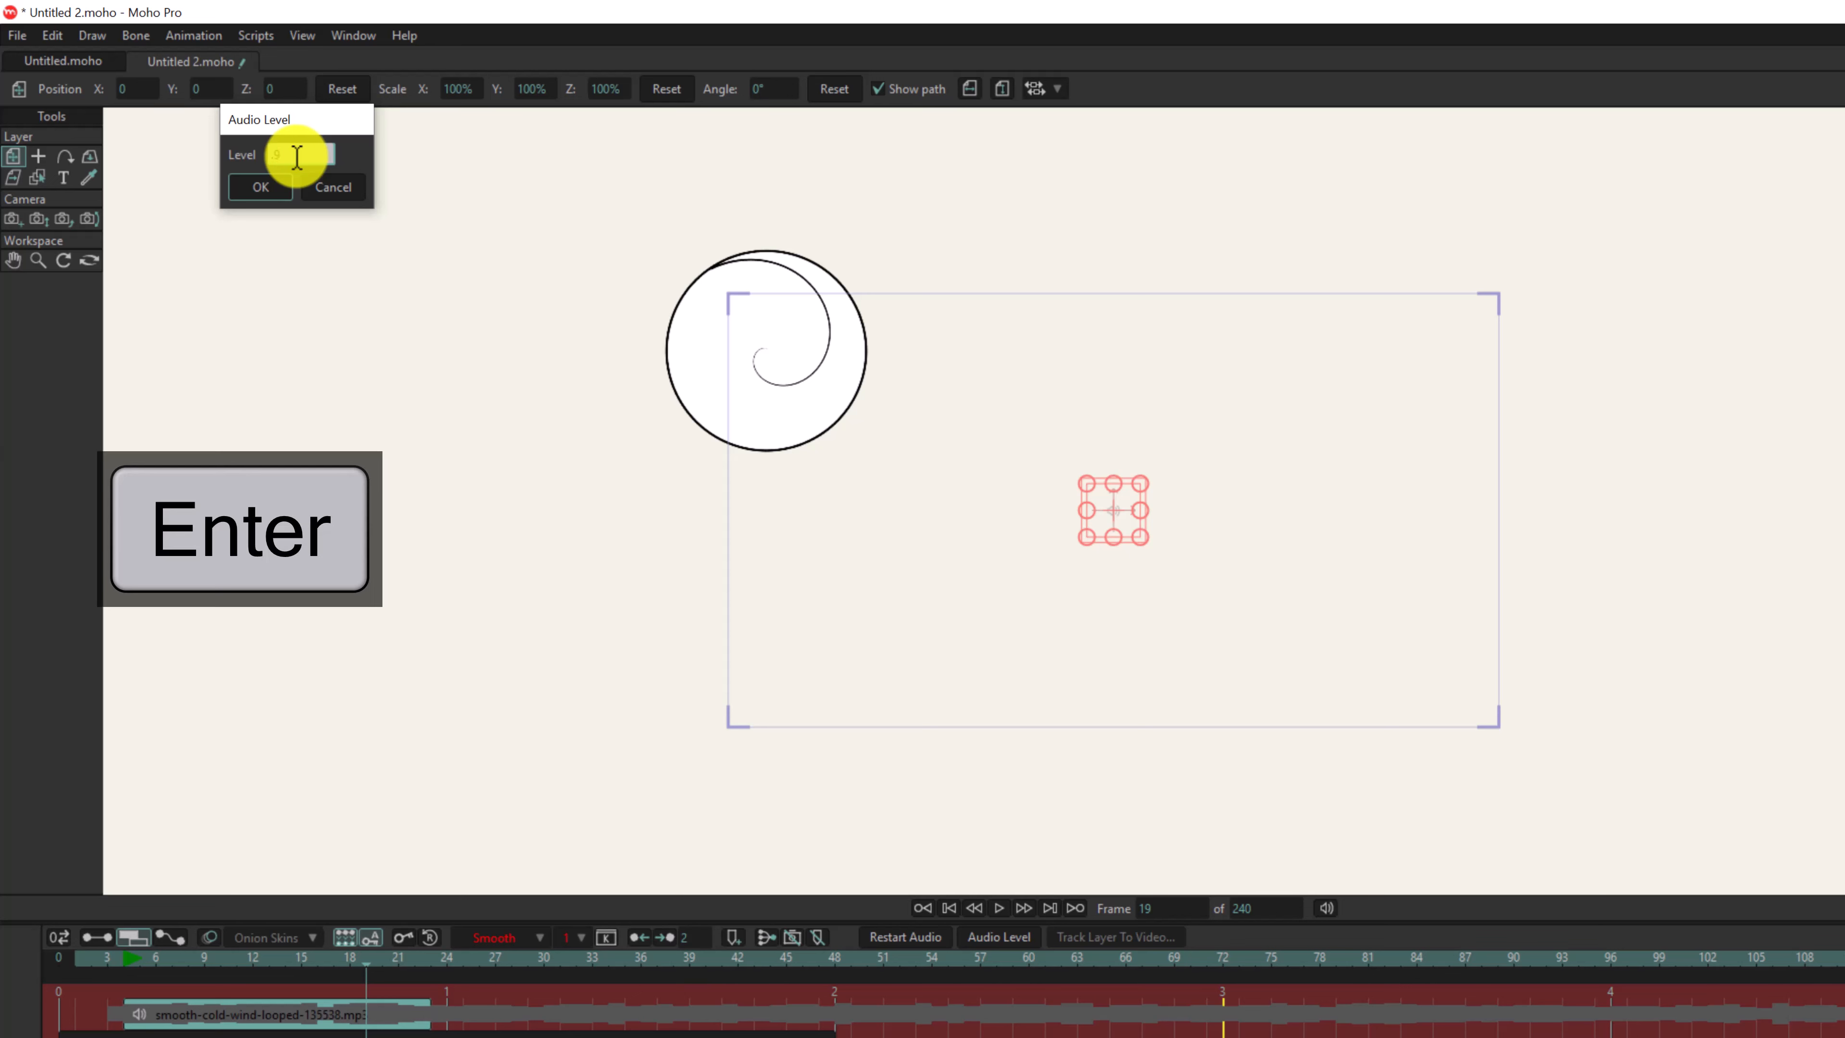
# Step: Set a lower audio level keyframe at frame 23 and play back the fade-out from about frame 16
pyautogui.click(428, 958)
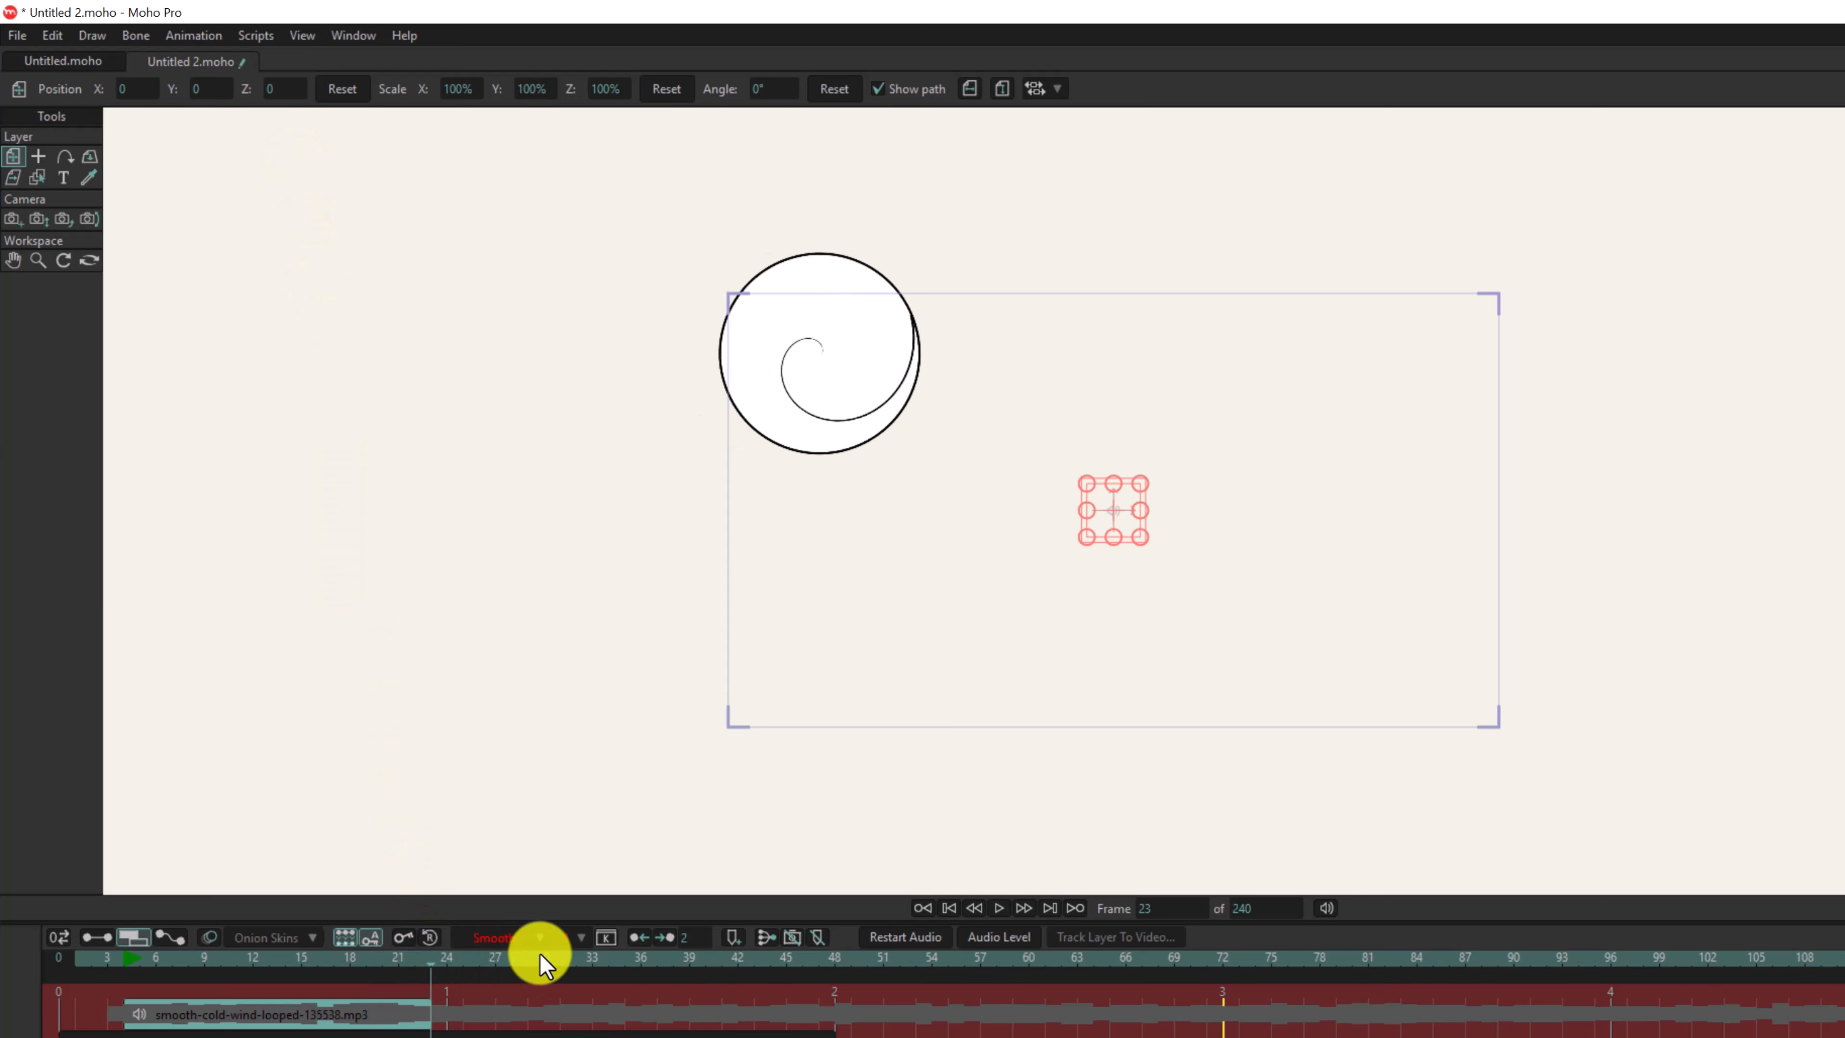
pyautogui.click(995, 937)
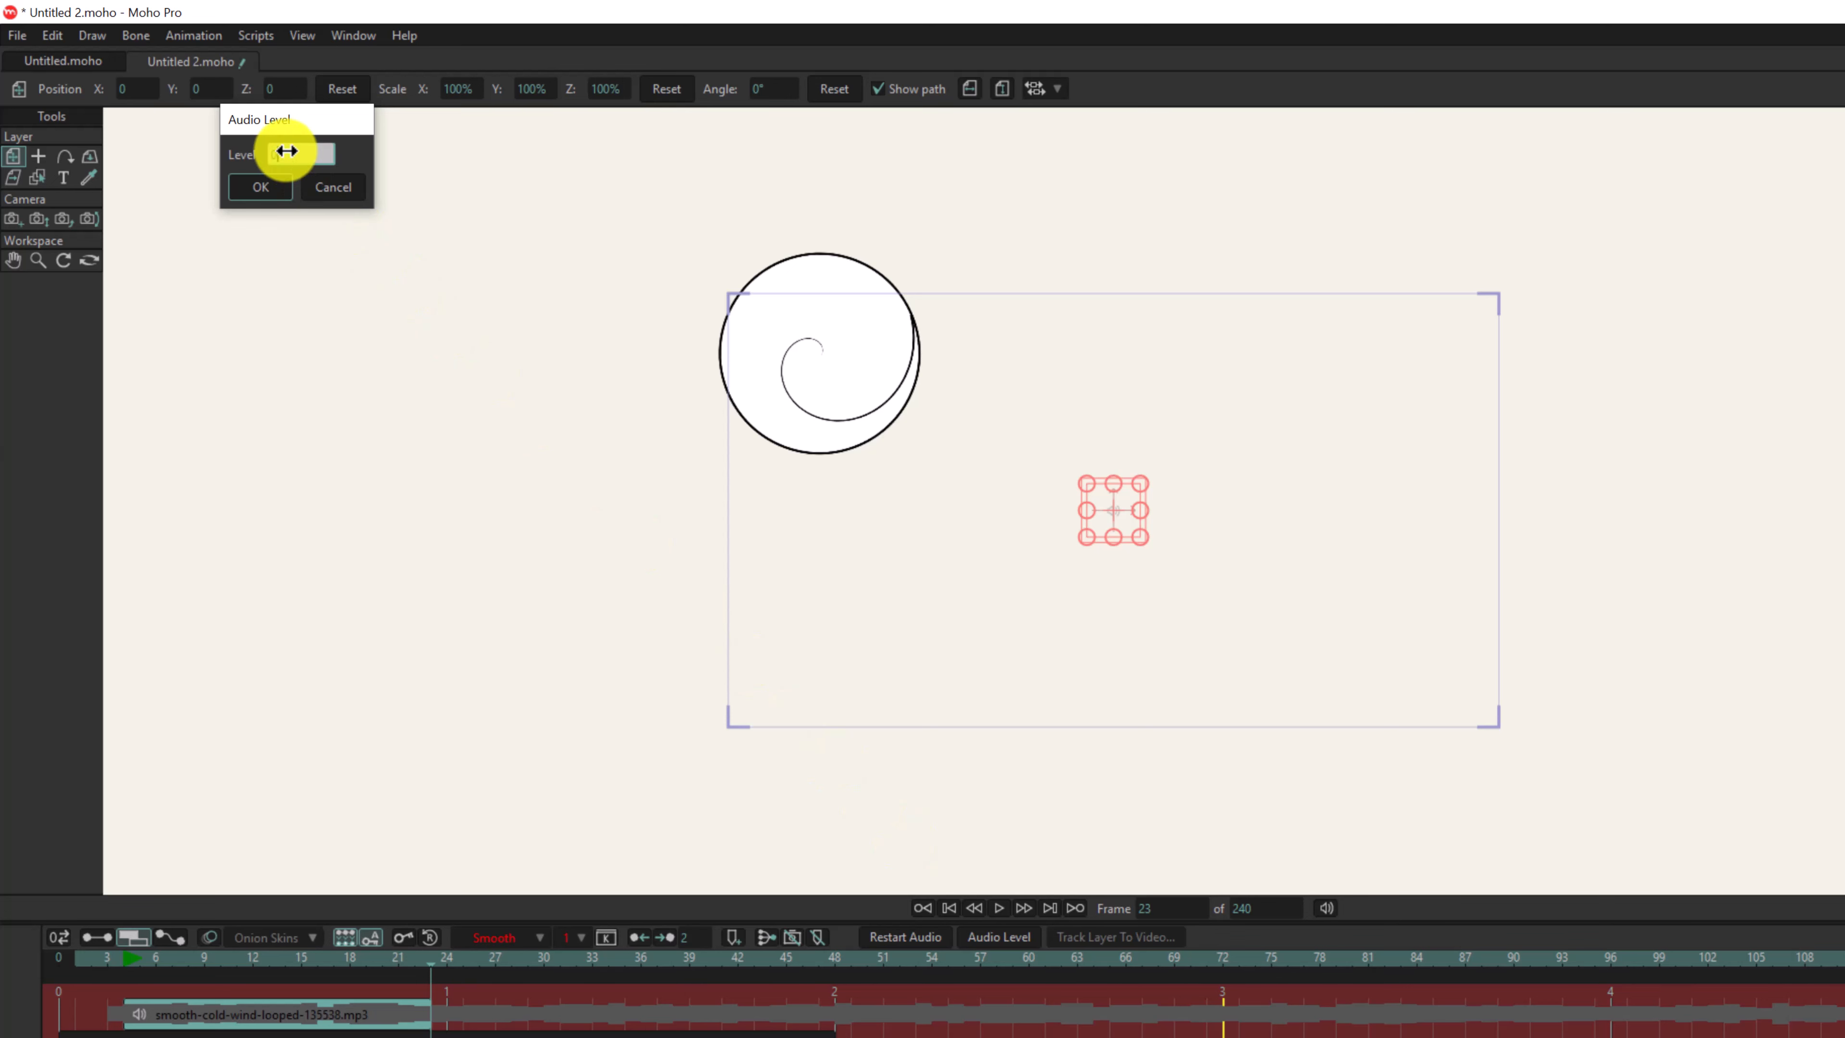
pyautogui.press('Return')
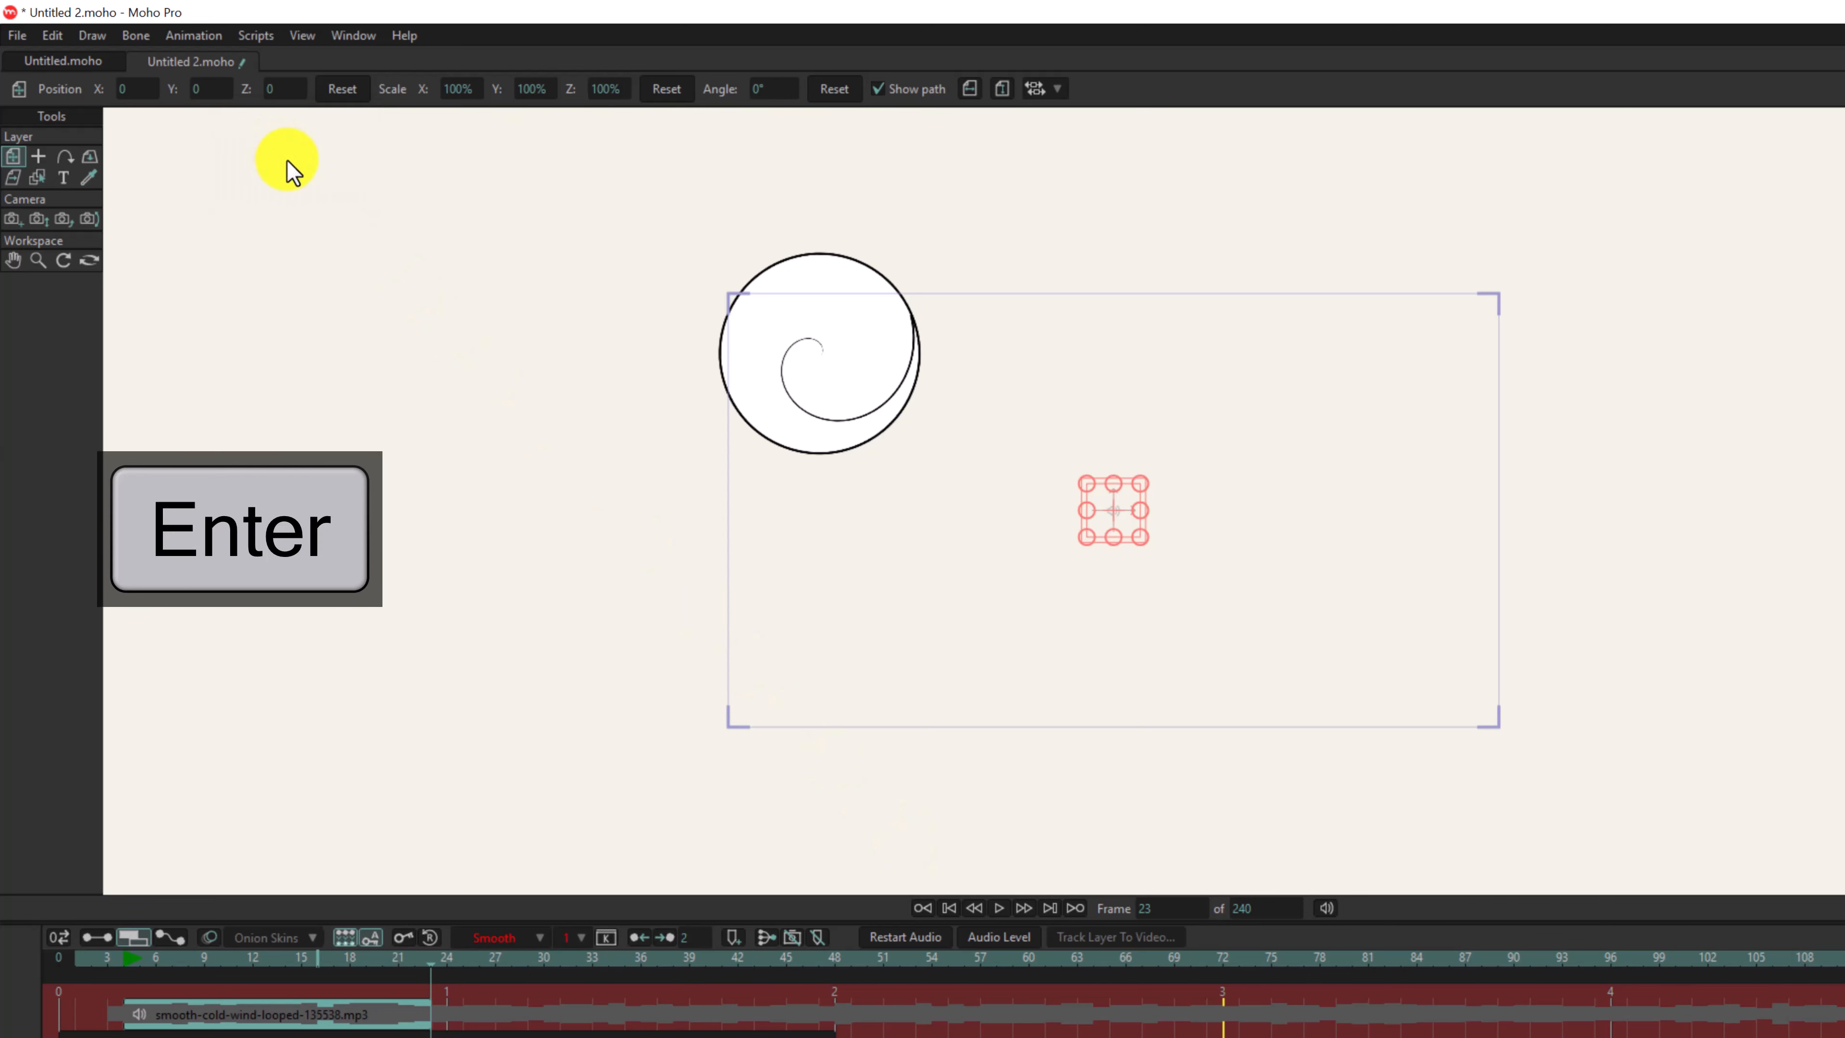
pyautogui.moveTo(401, 956); pyautogui.dragTo(321, 989)
pyautogui.press('space')
pyautogui.press('space')
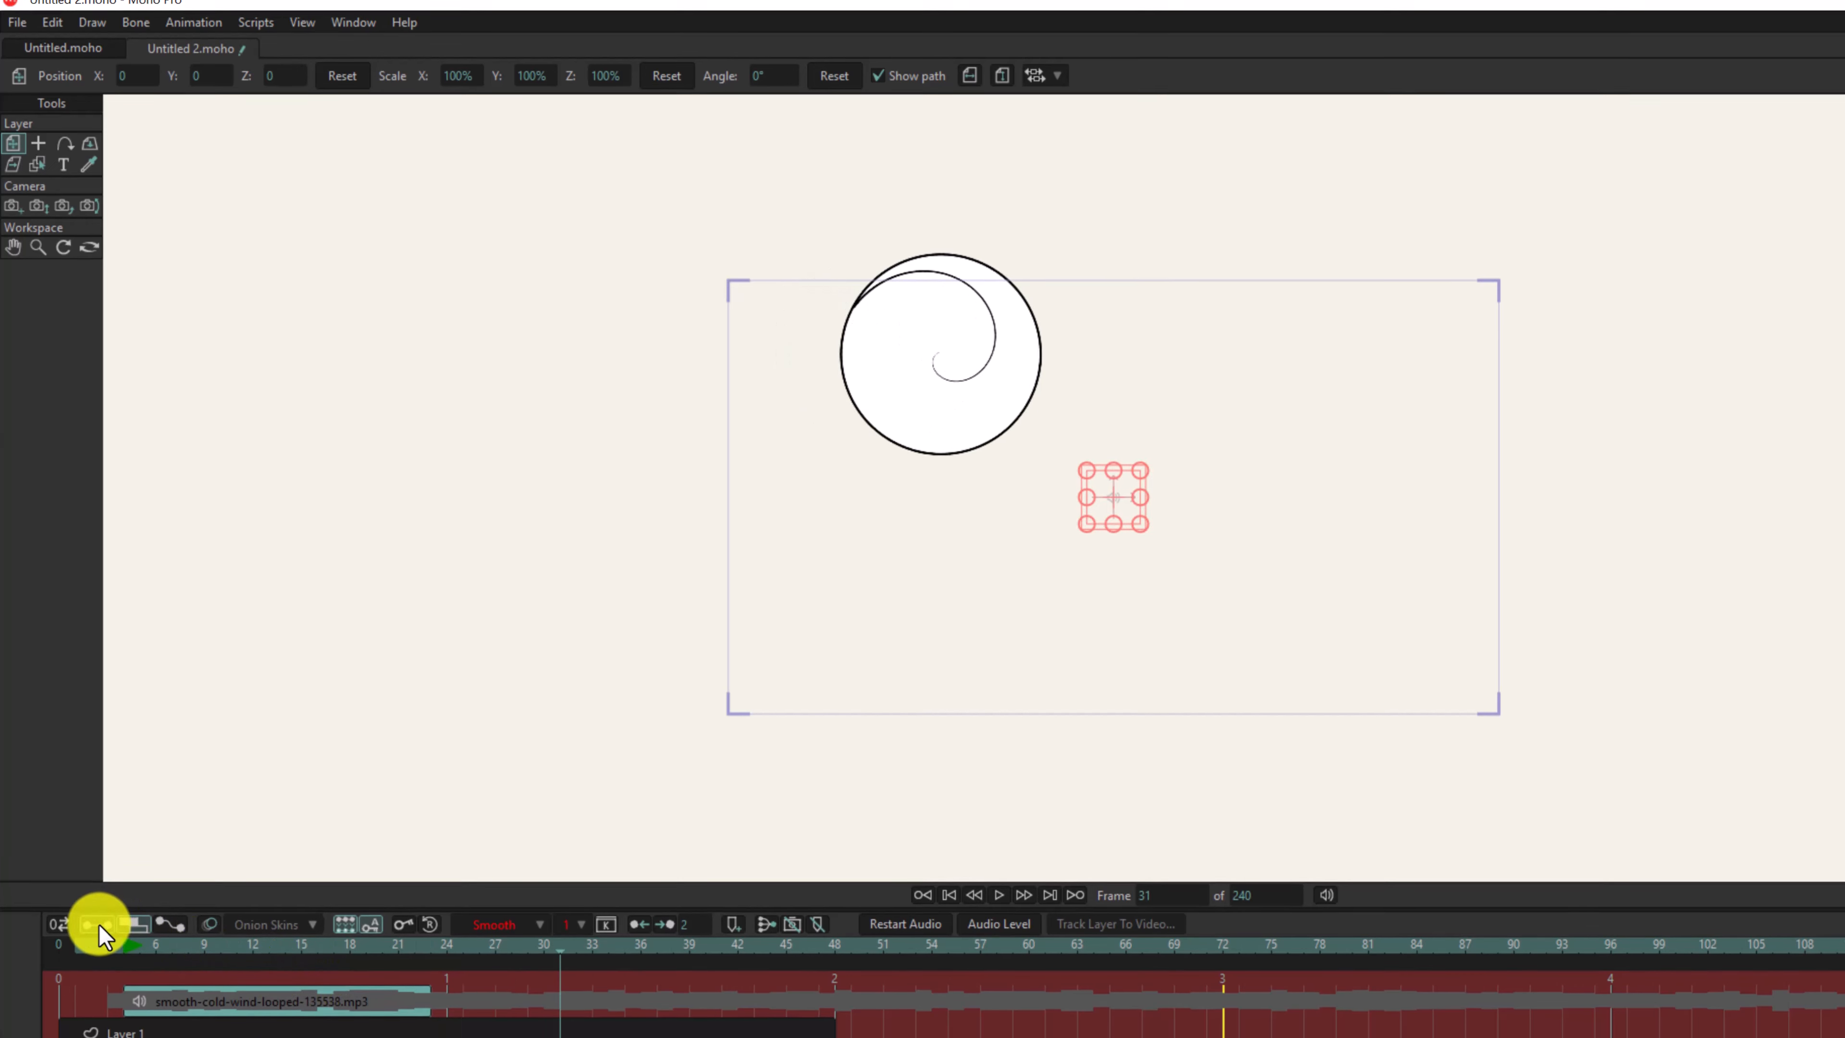
# Step: Show the keyframe channels, move the audio level key from frame 19 to frame 9, and play the result from frame 1
pyautogui.click(100, 938)
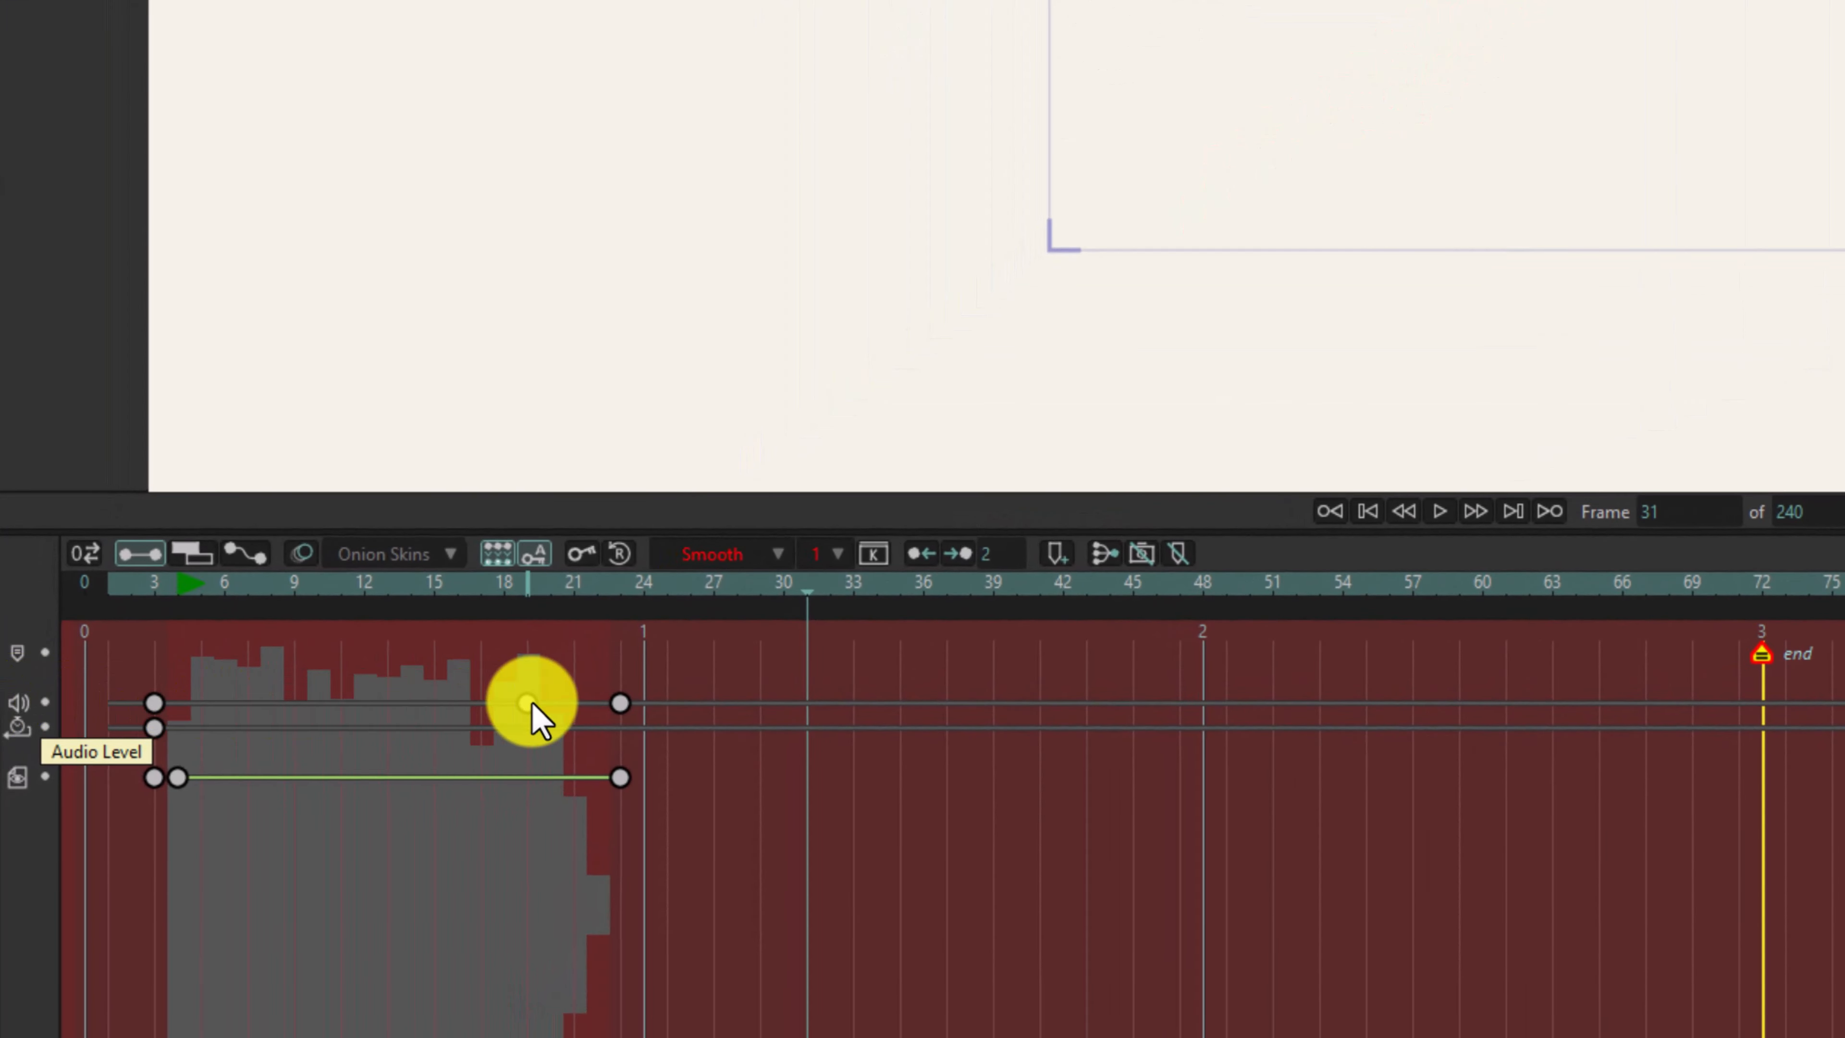
pyautogui.click(532, 703)
pyautogui.click(634, 701)
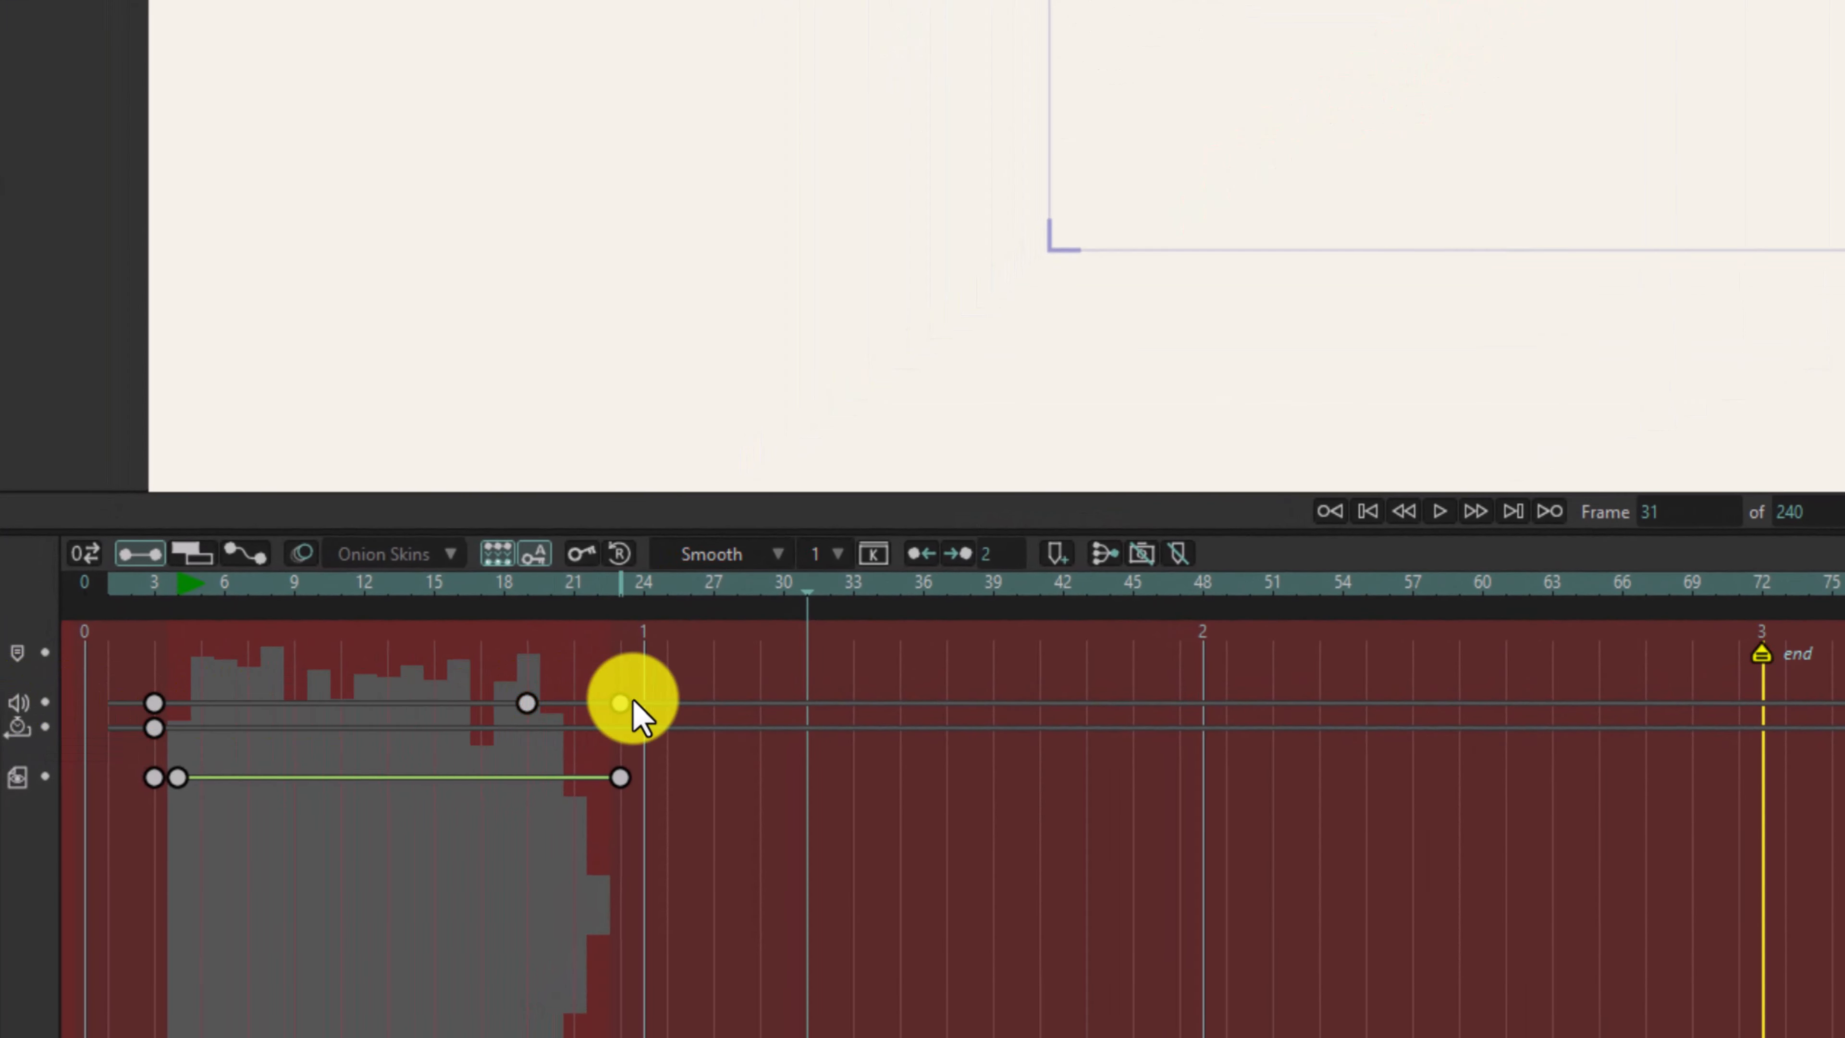
pyautogui.moveTo(529, 702); pyautogui.dragTo(298, 703)
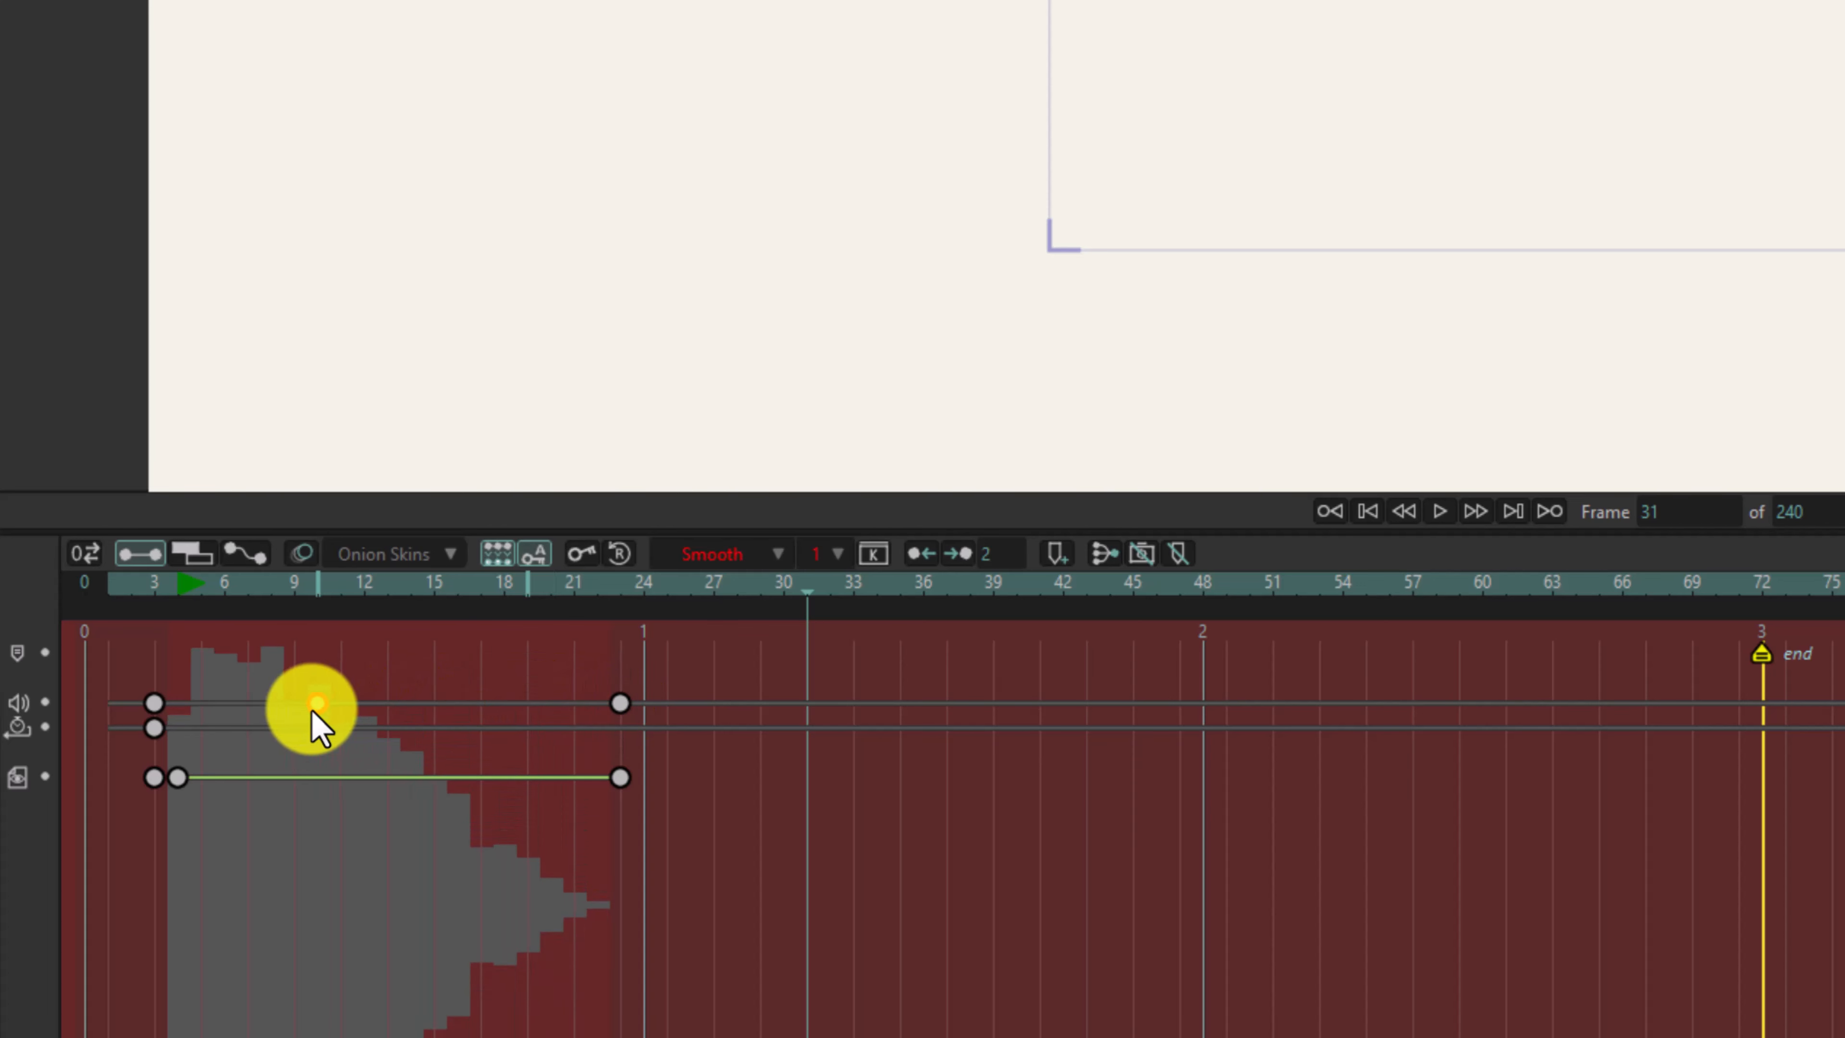
pyautogui.click(290, 586)
pyautogui.moveTo(290, 586); pyautogui.dragTo(110, 652)
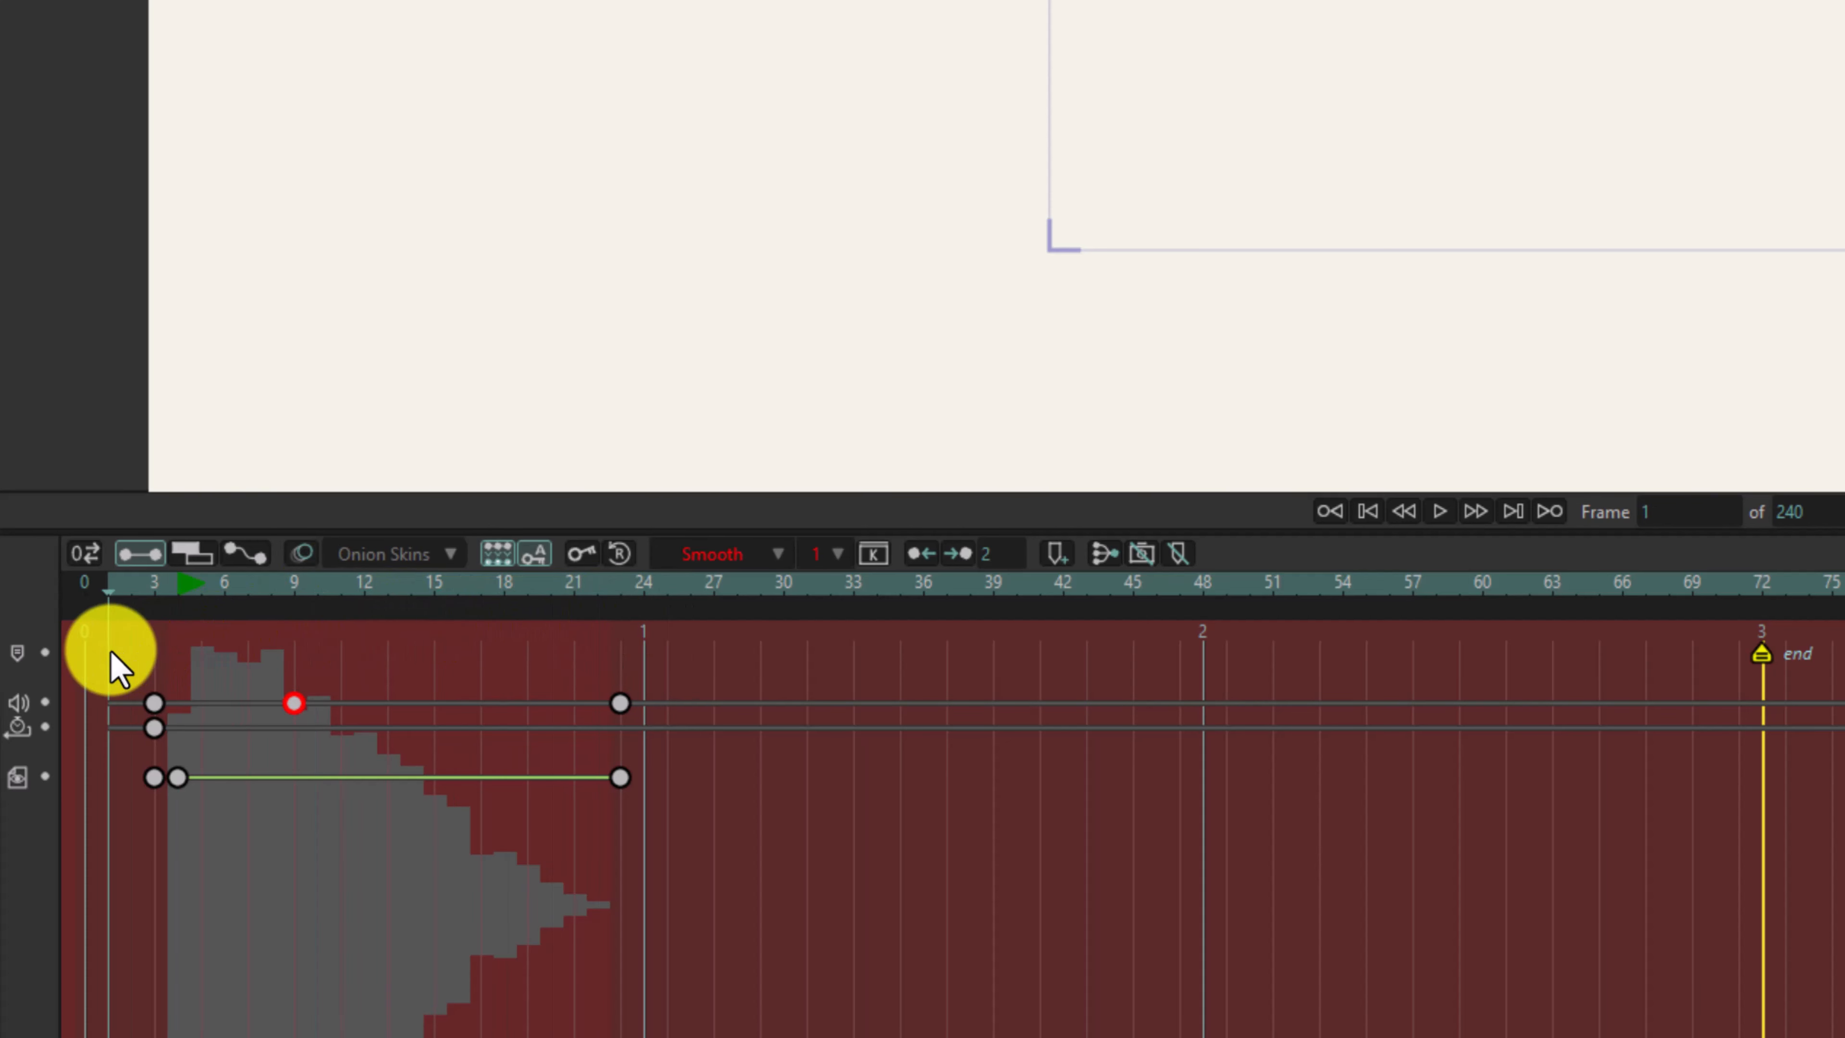
pyautogui.press('space')
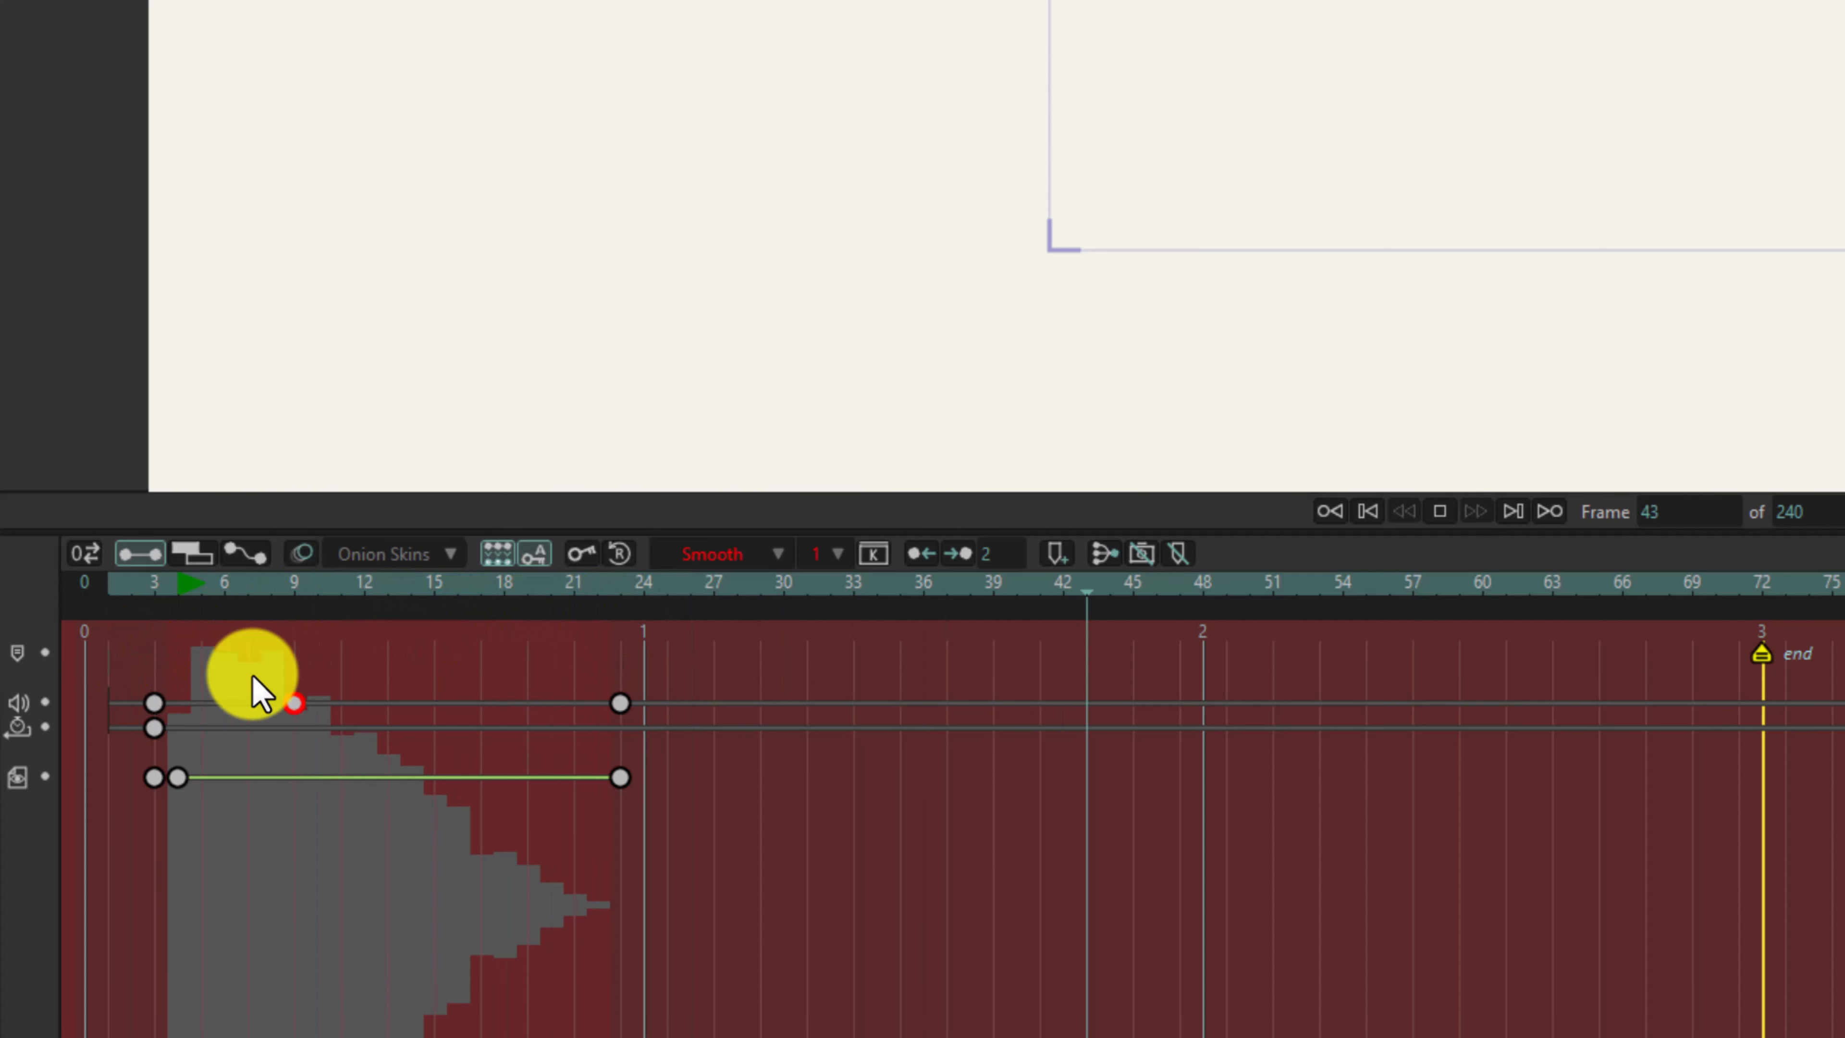
pyautogui.press('space')
# Step: Return the timeline to the sequencer and add a restart audio key at frame 50
pyautogui.click(191, 556)
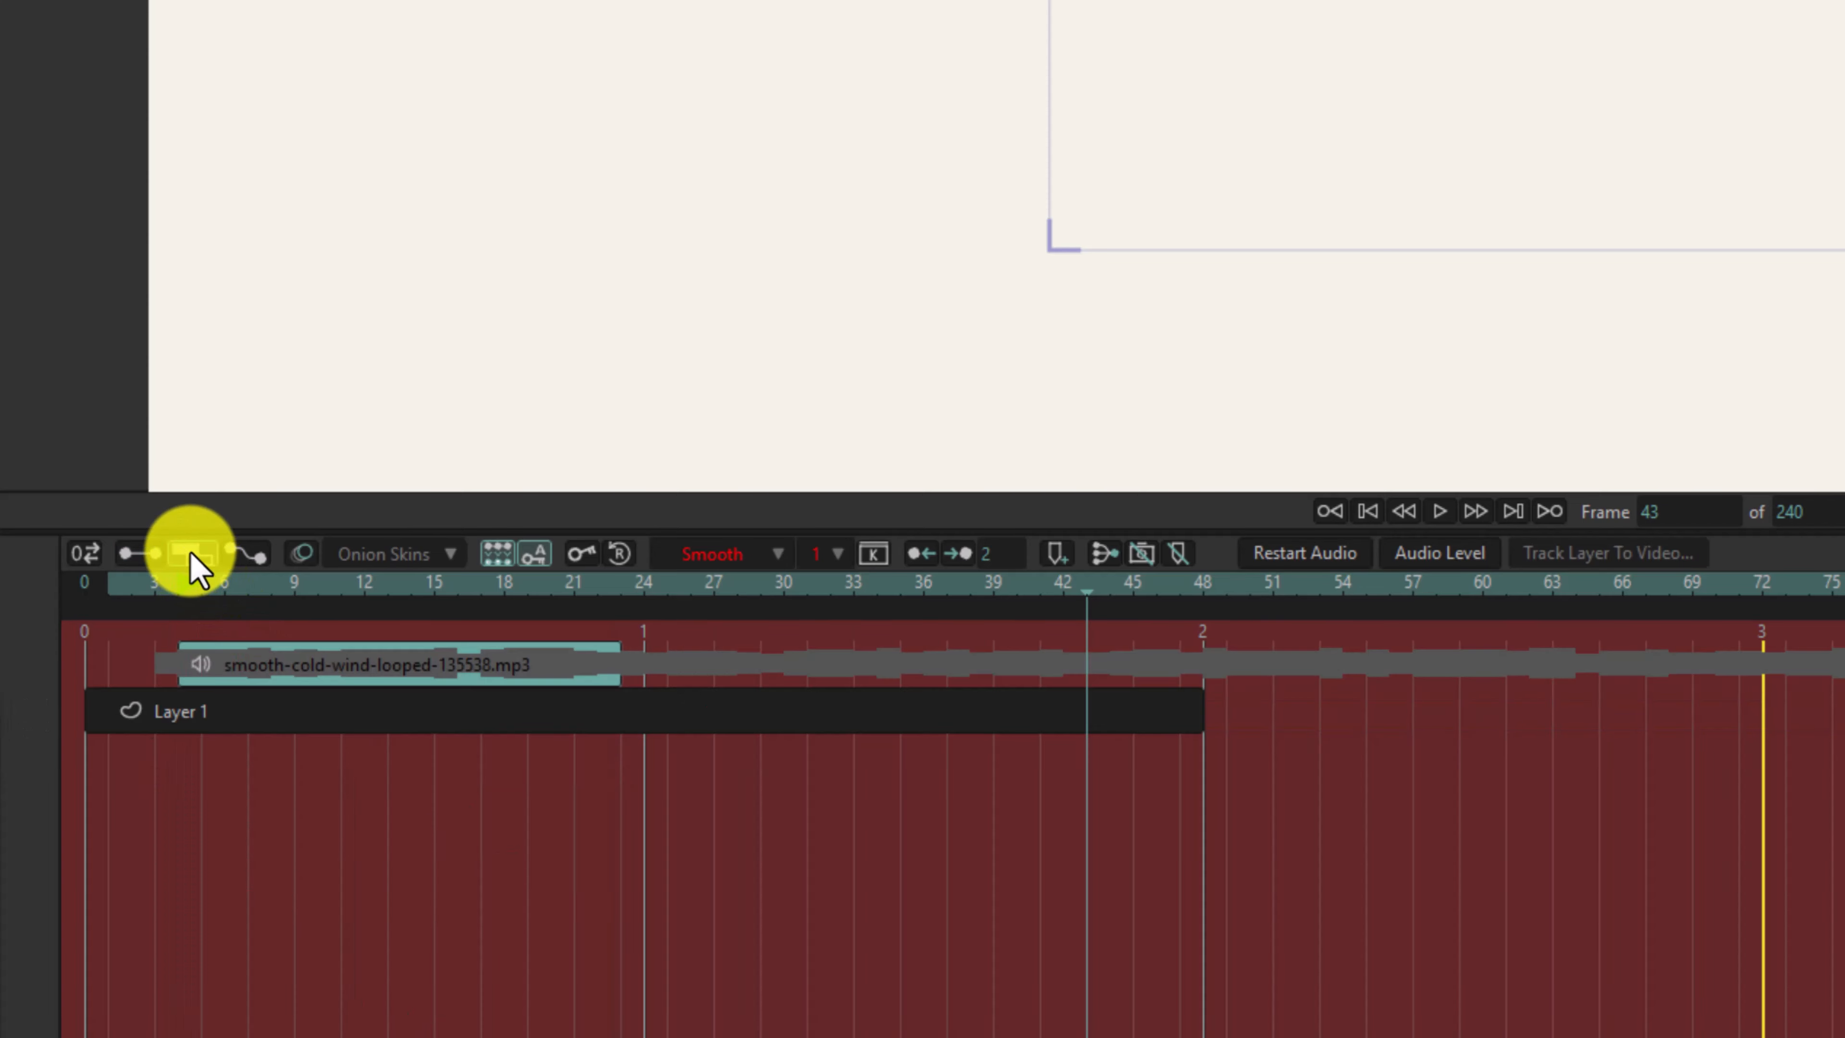
pyautogui.click(1062, 587)
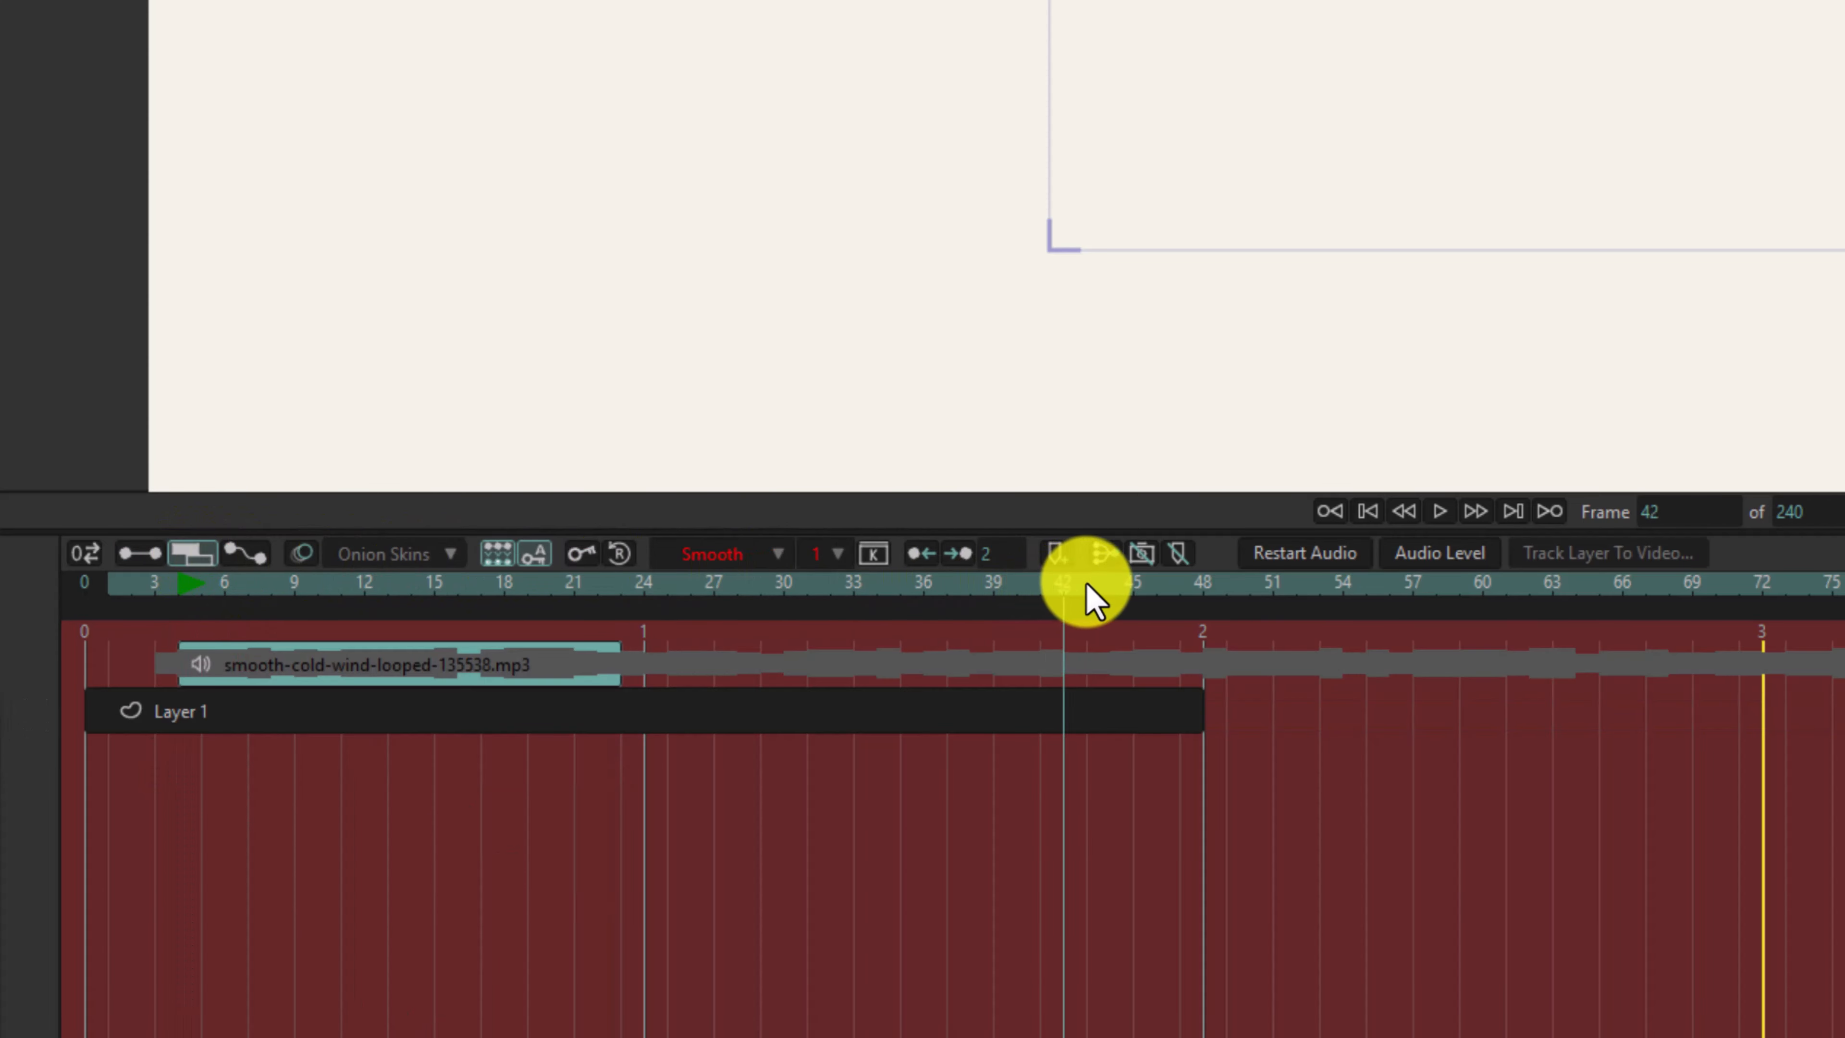
pyautogui.moveTo(1093, 600); pyautogui.dragTo(1256, 597)
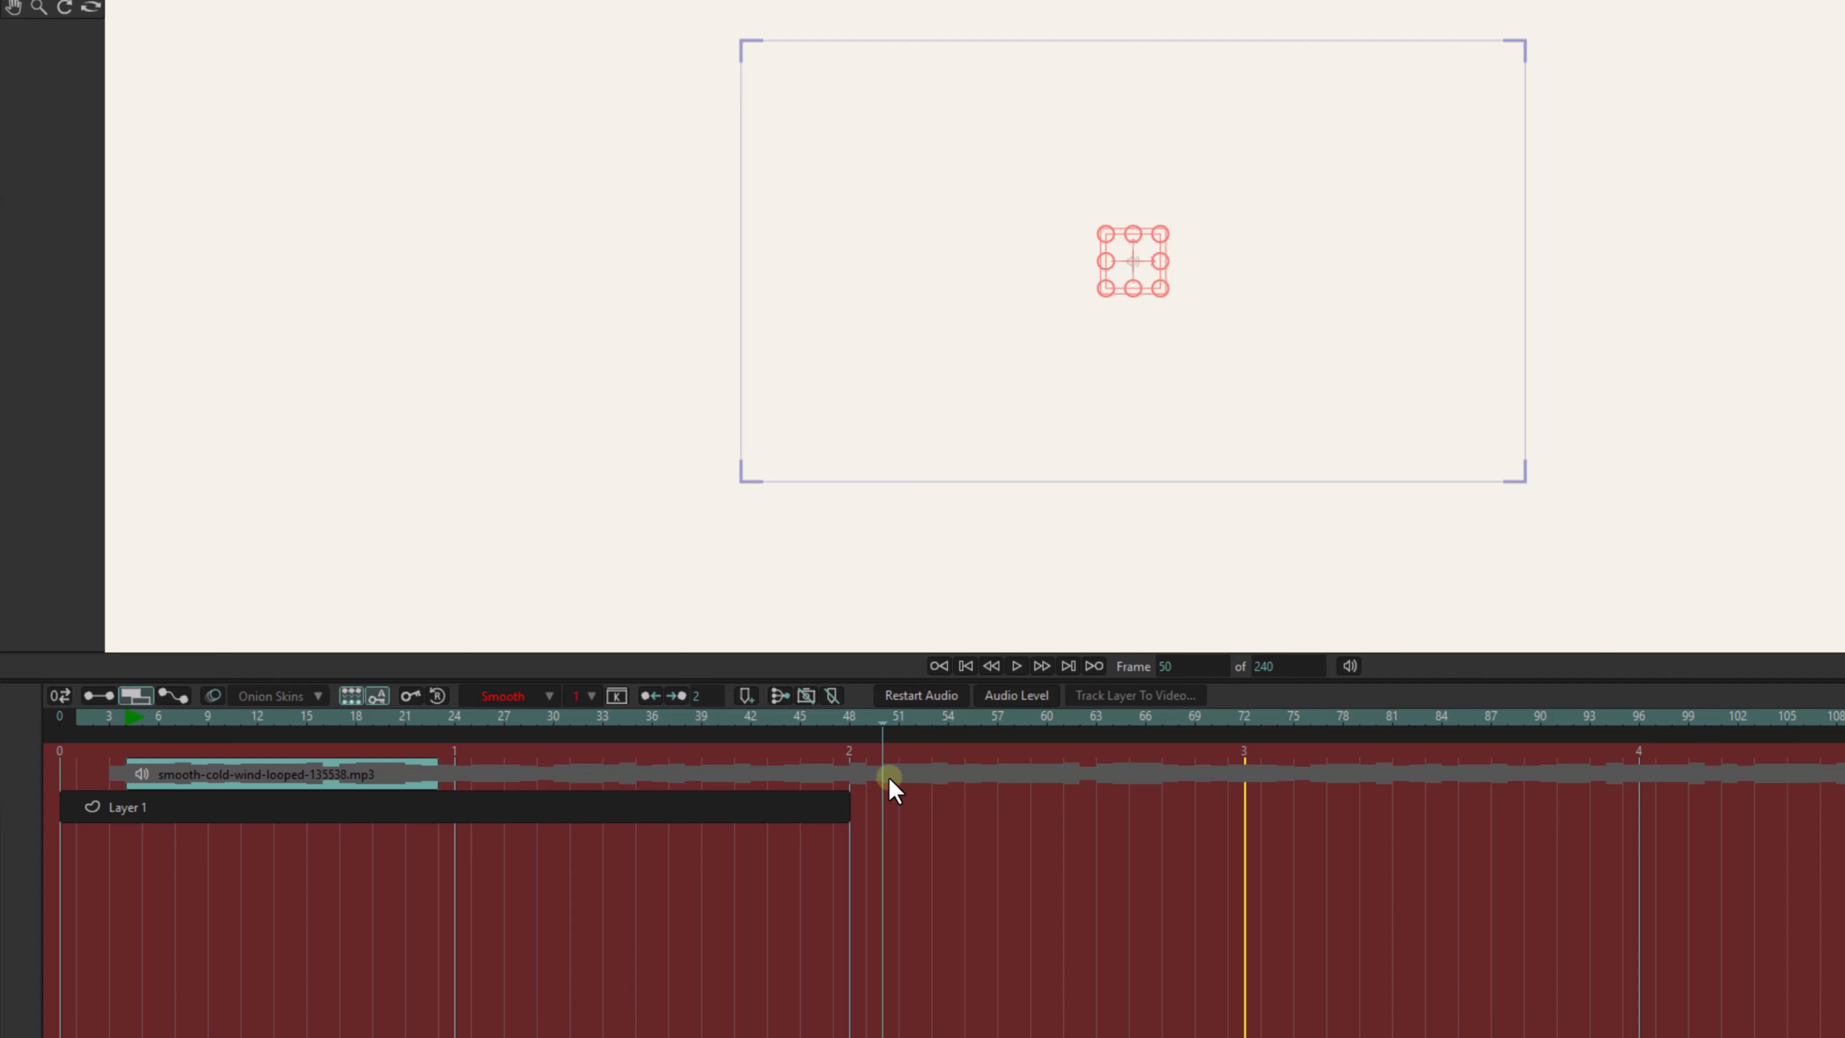
# Step: Show the audio layer's keyframe channels and open the interpolation choices for the selected audio level key
pyautogui.click(95, 696)
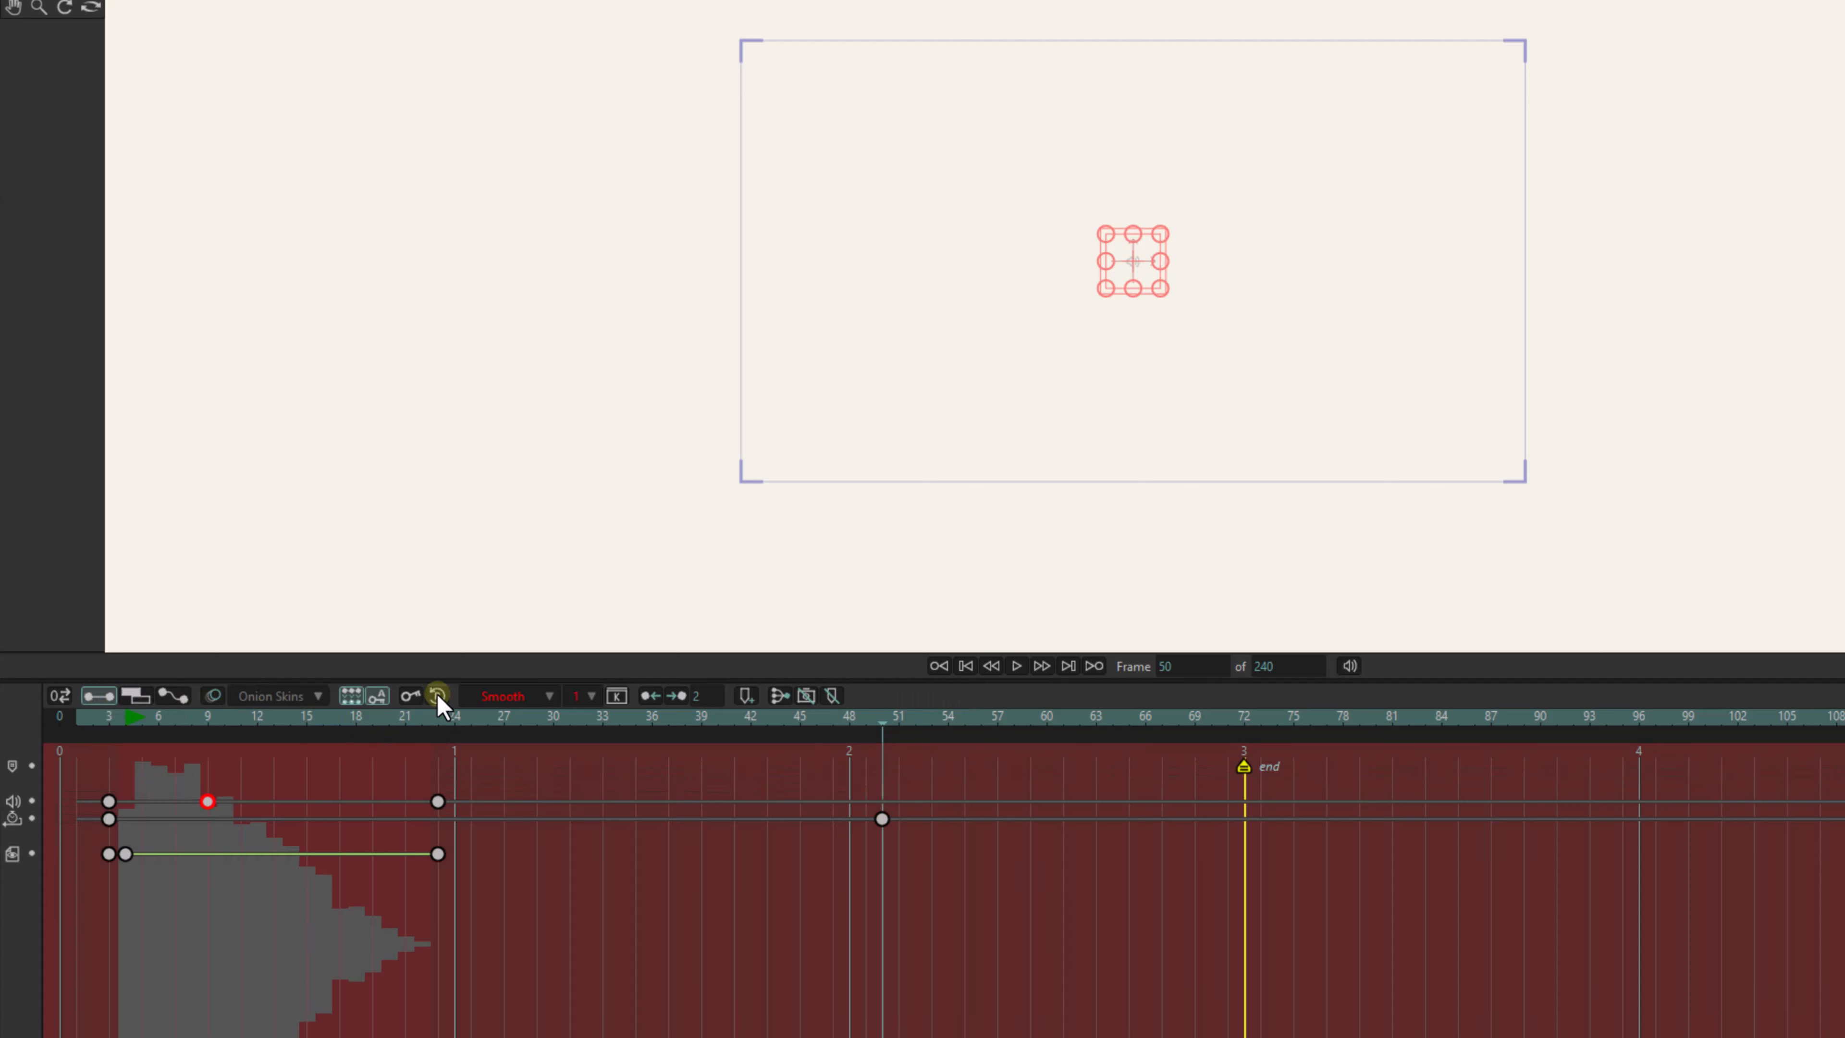
pyautogui.click(515, 696)
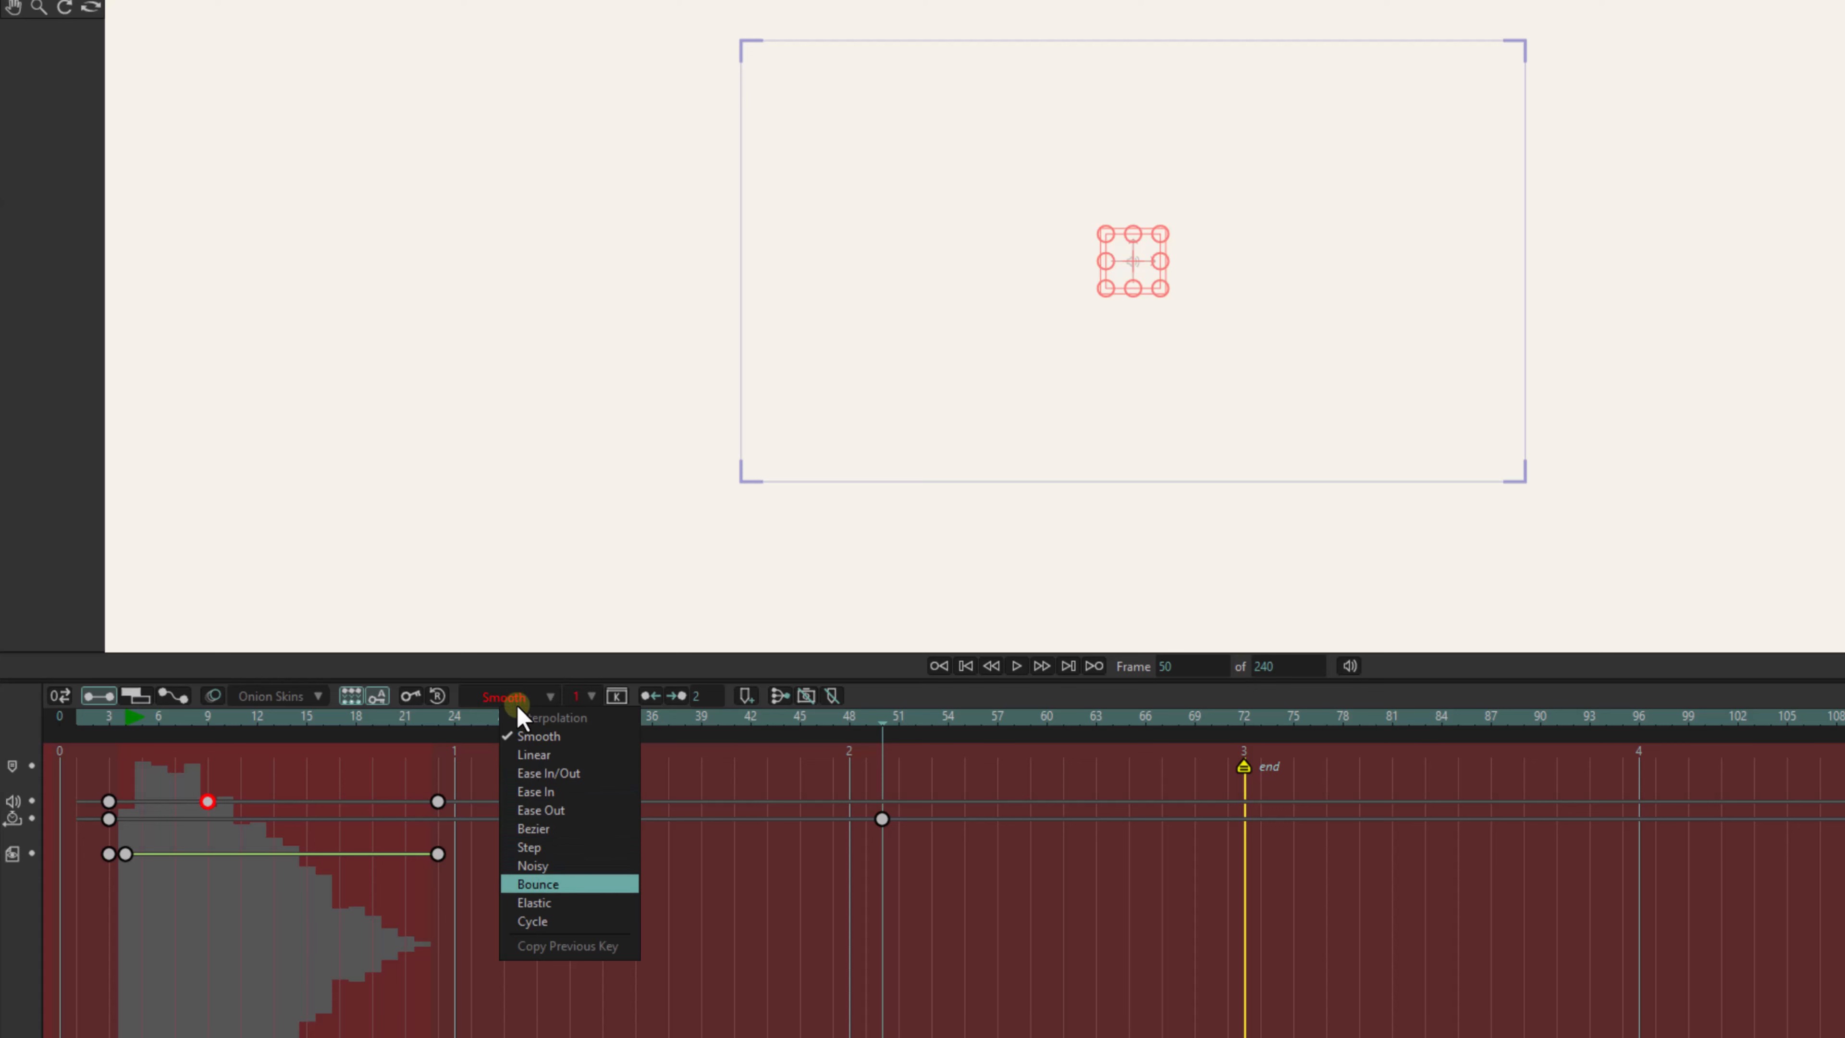